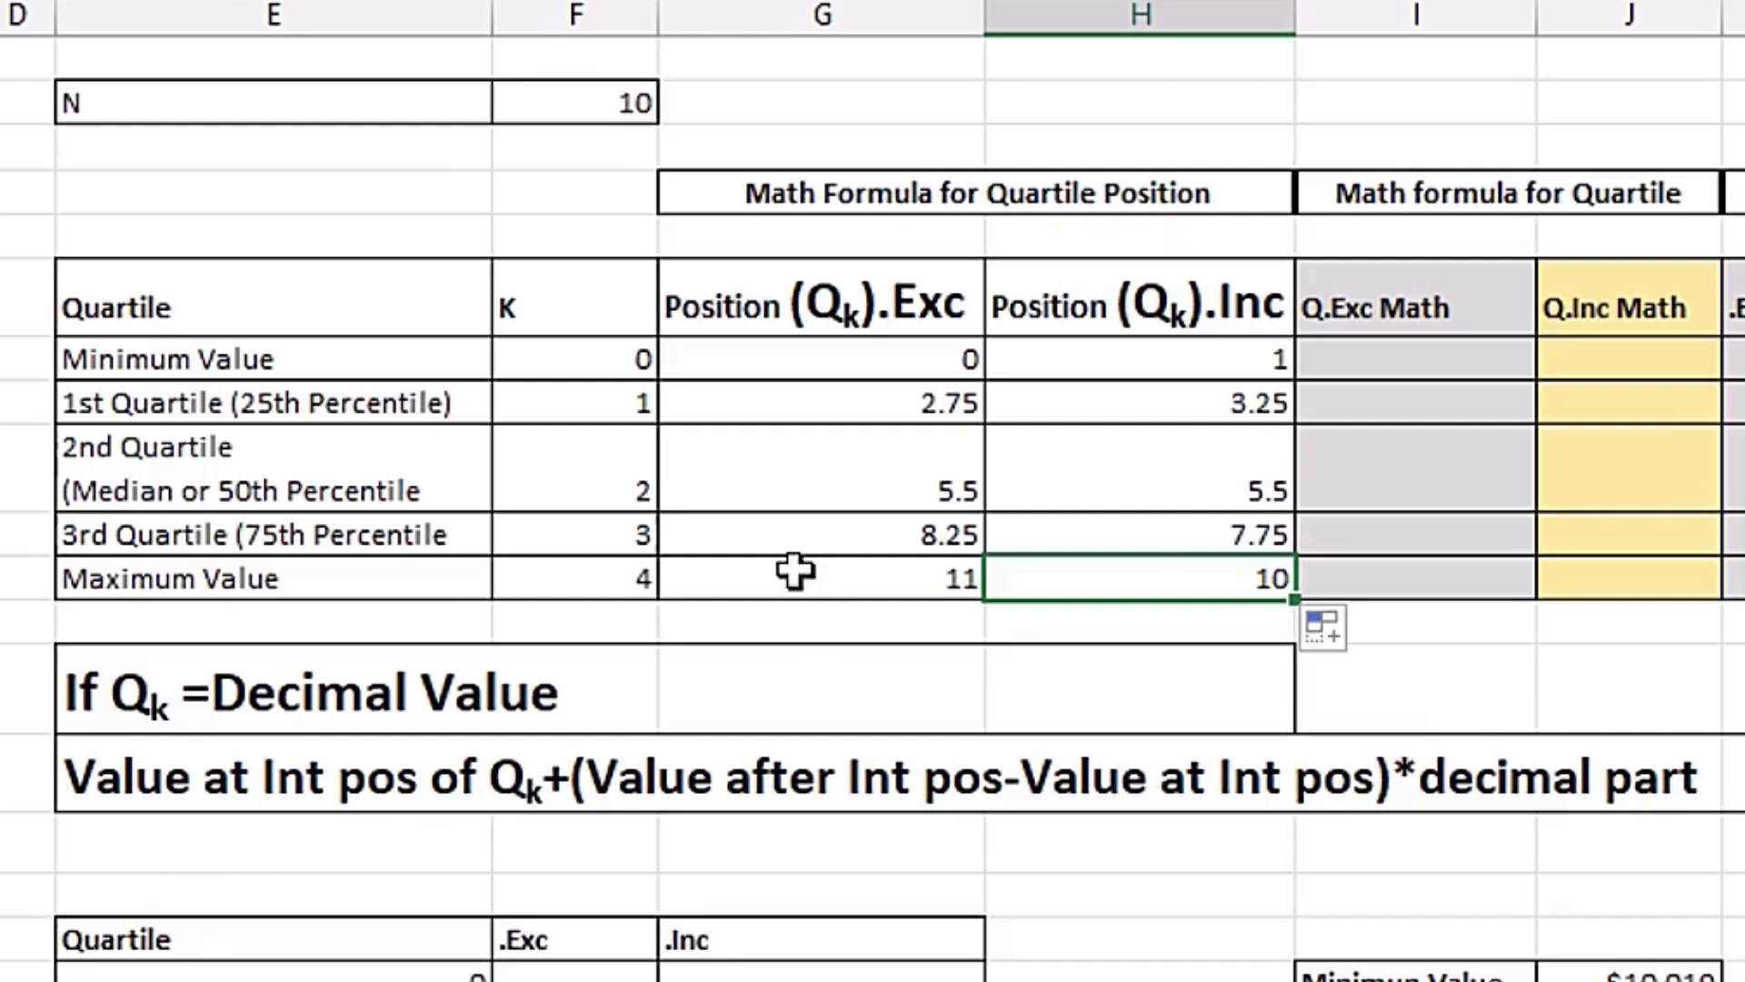
Review the quartile positions against the sorted interview results and the interpolation formula for decimal positions
click(761, 467)
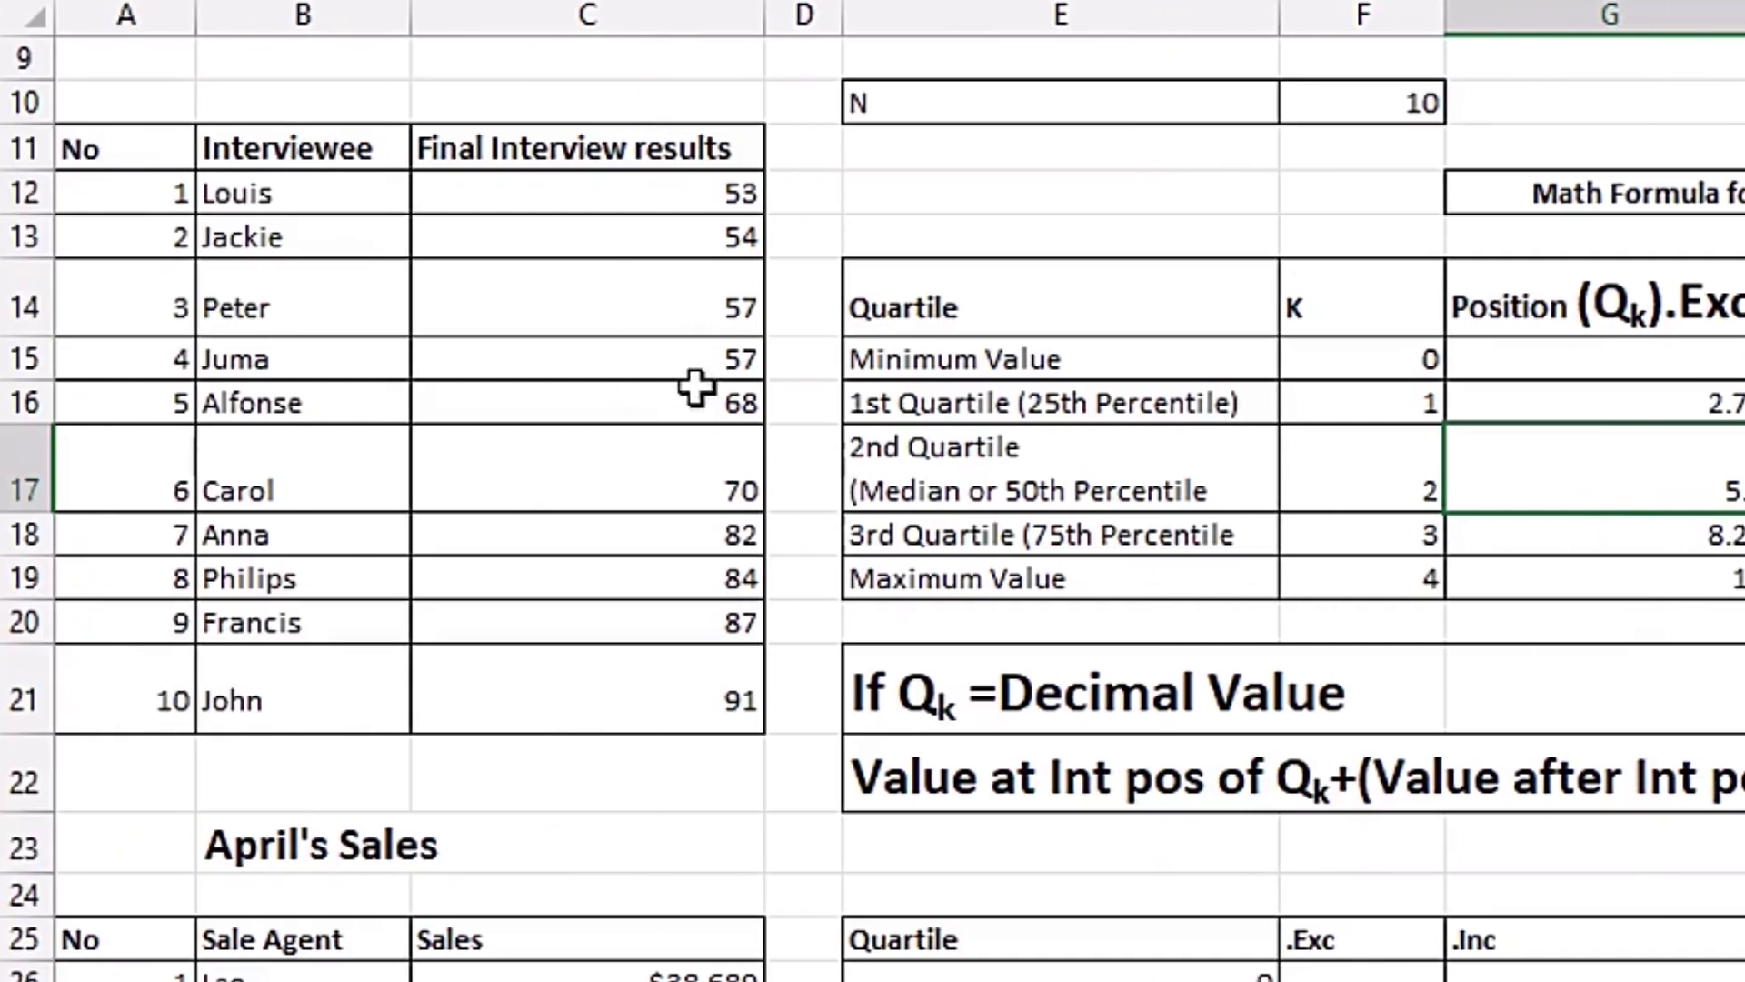
click(695, 388)
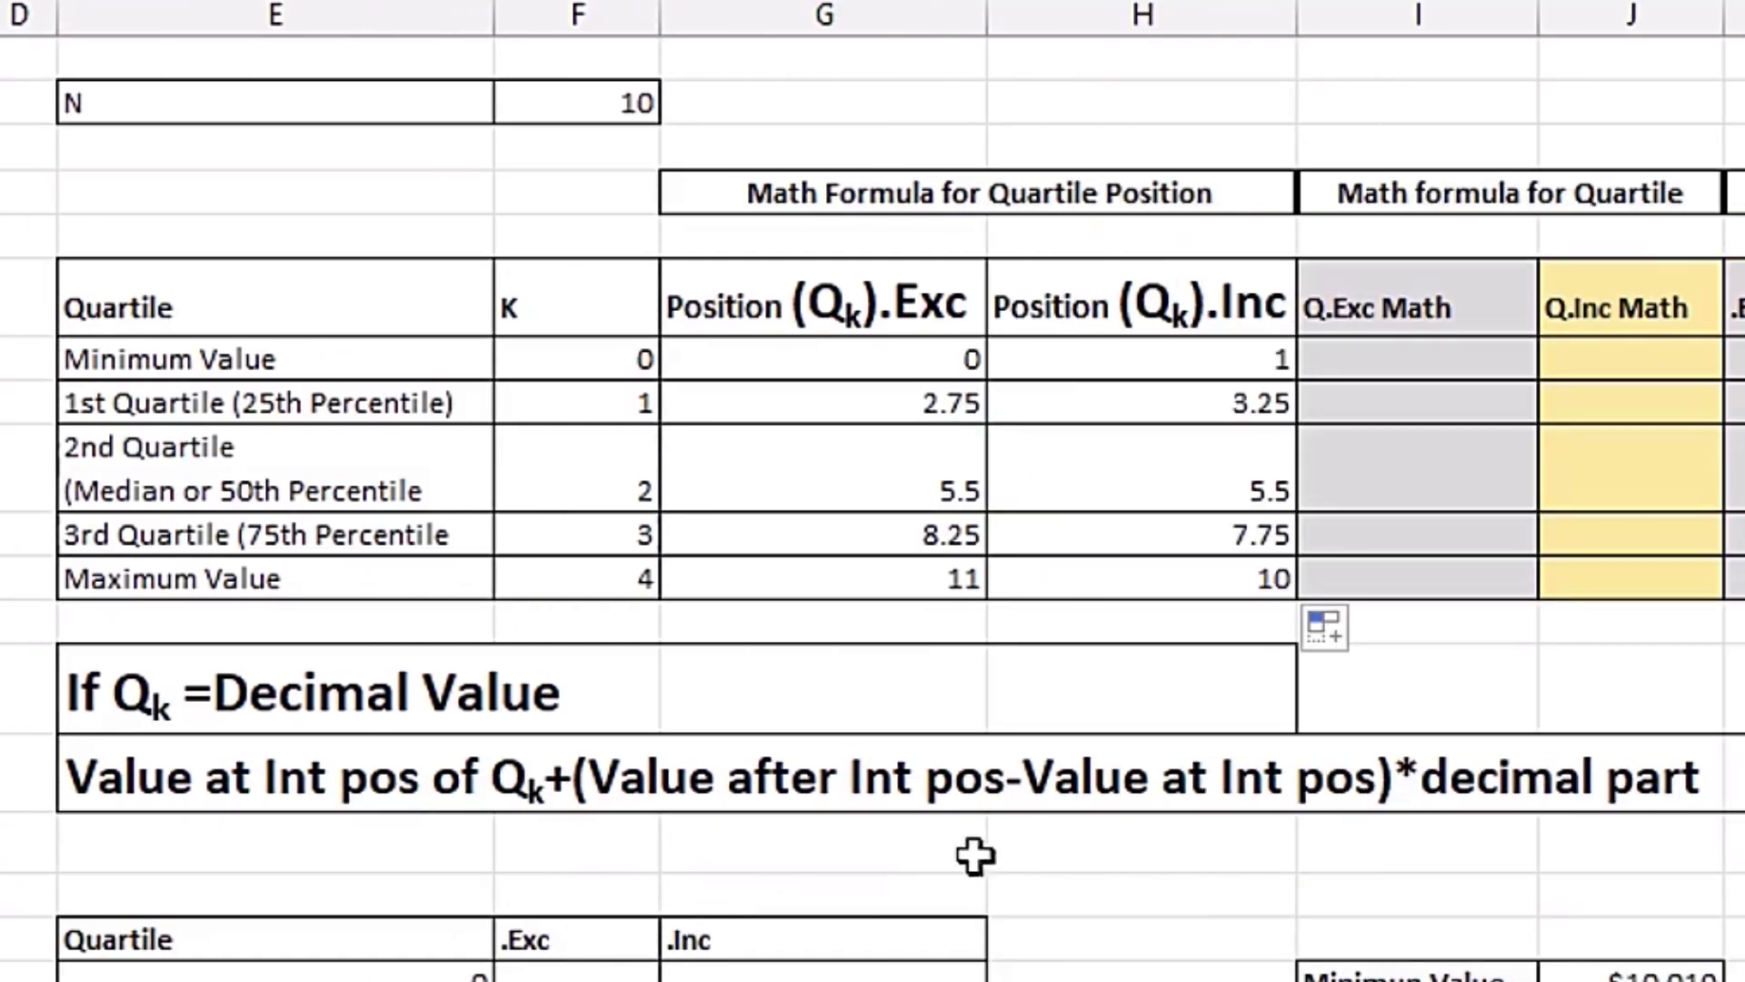
click(612, 472)
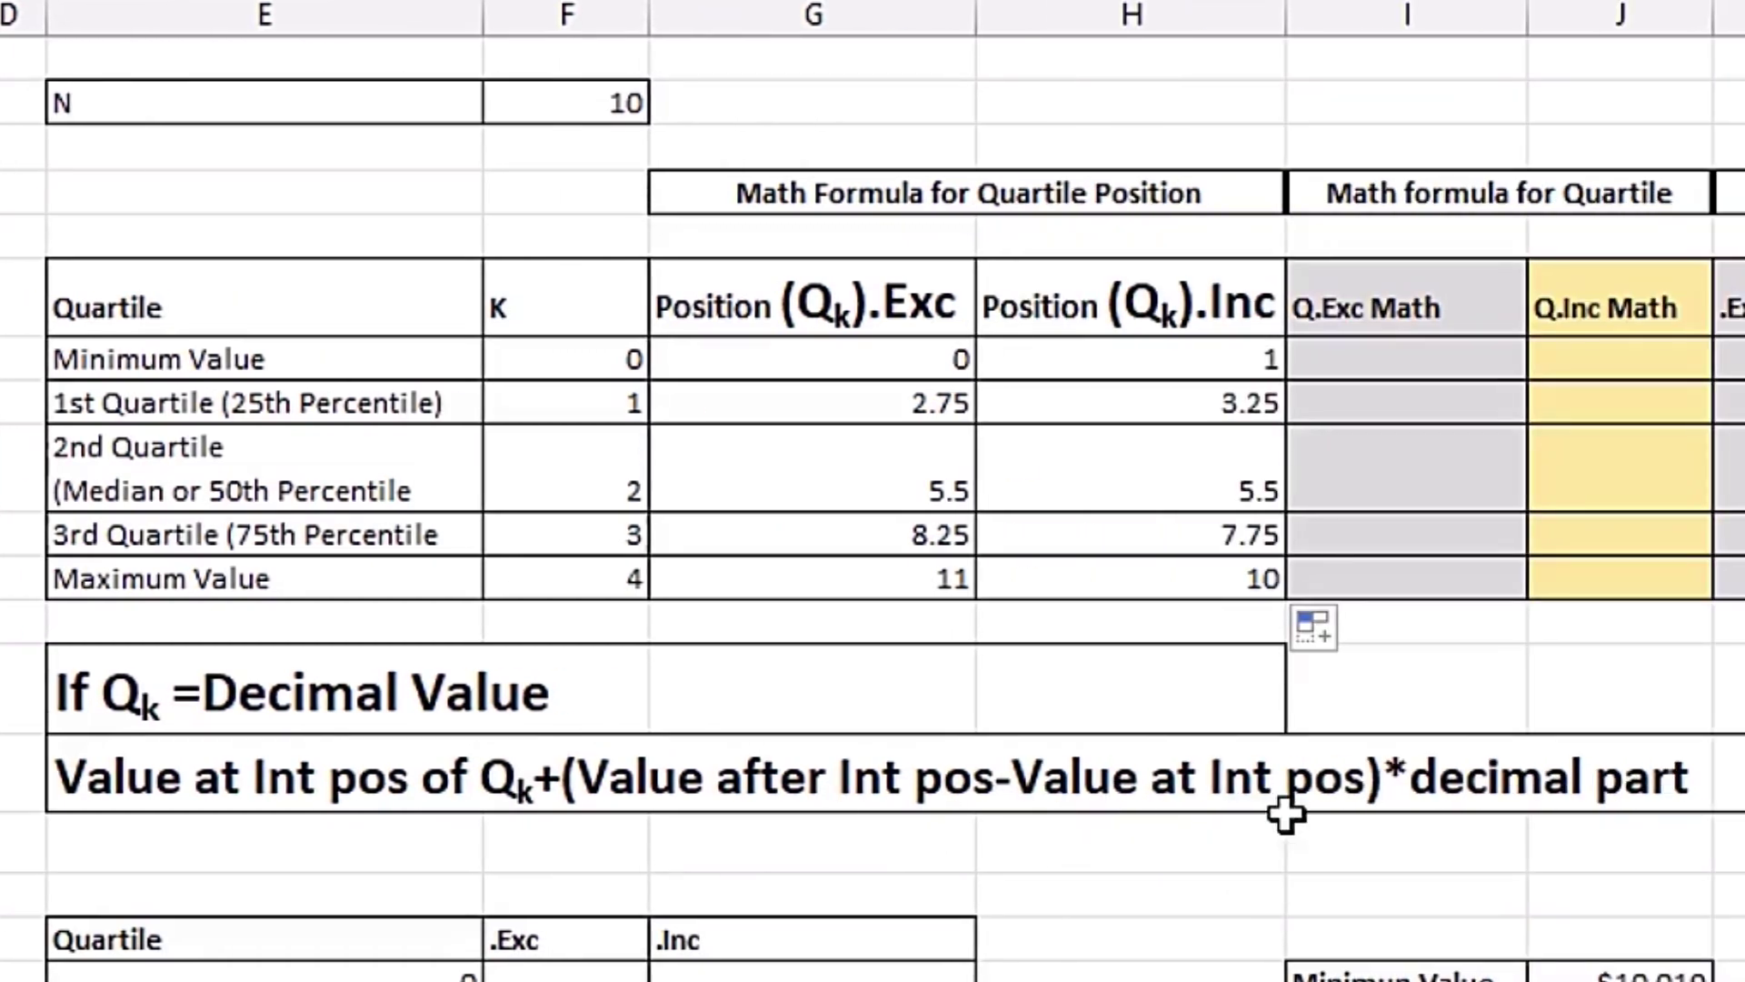
click(682, 403)
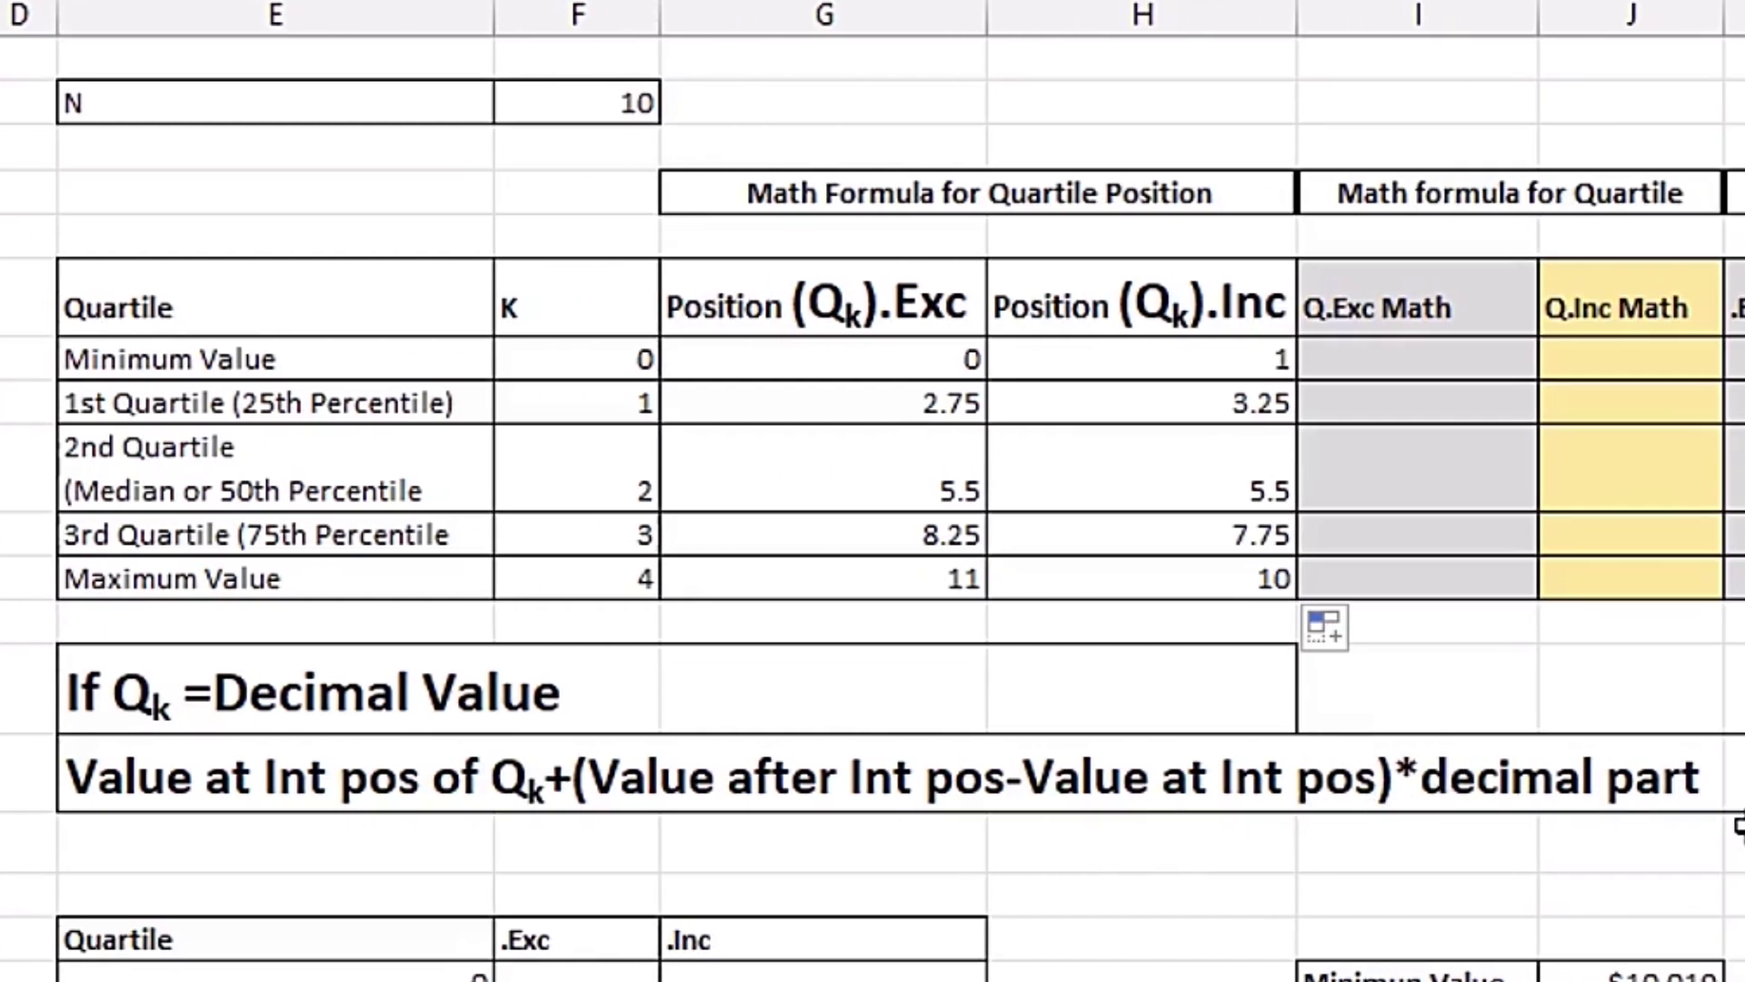
click(835, 448)
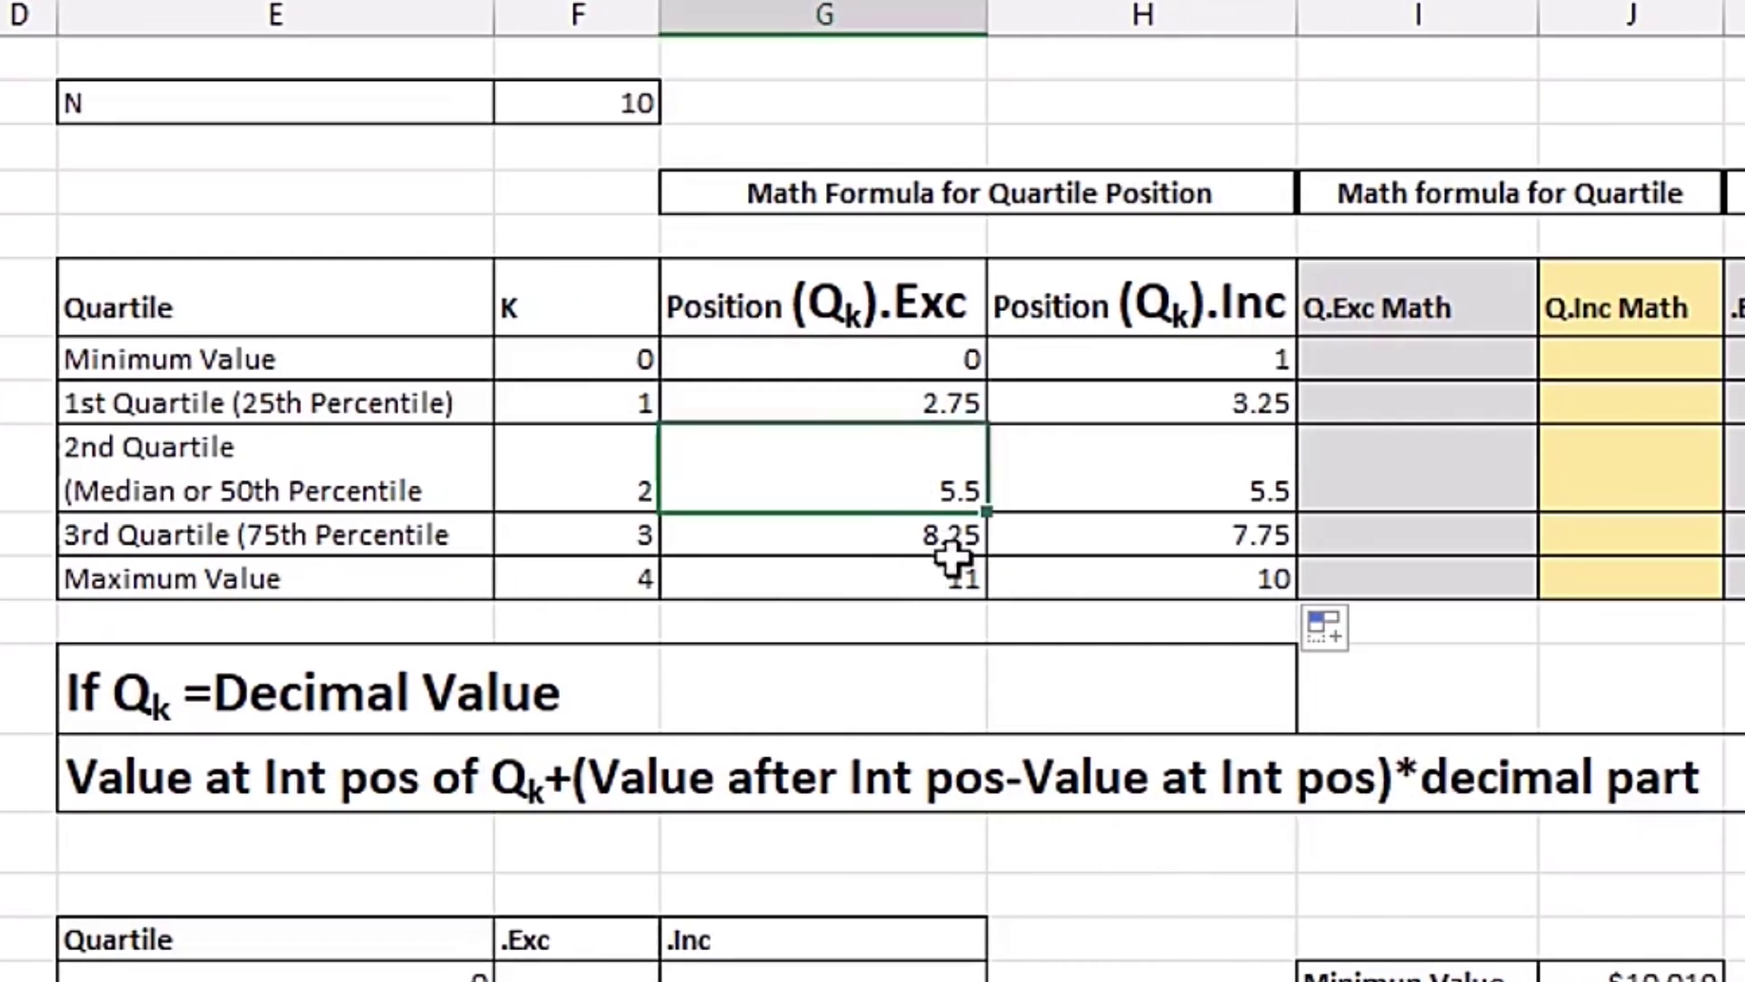
click(787, 398)
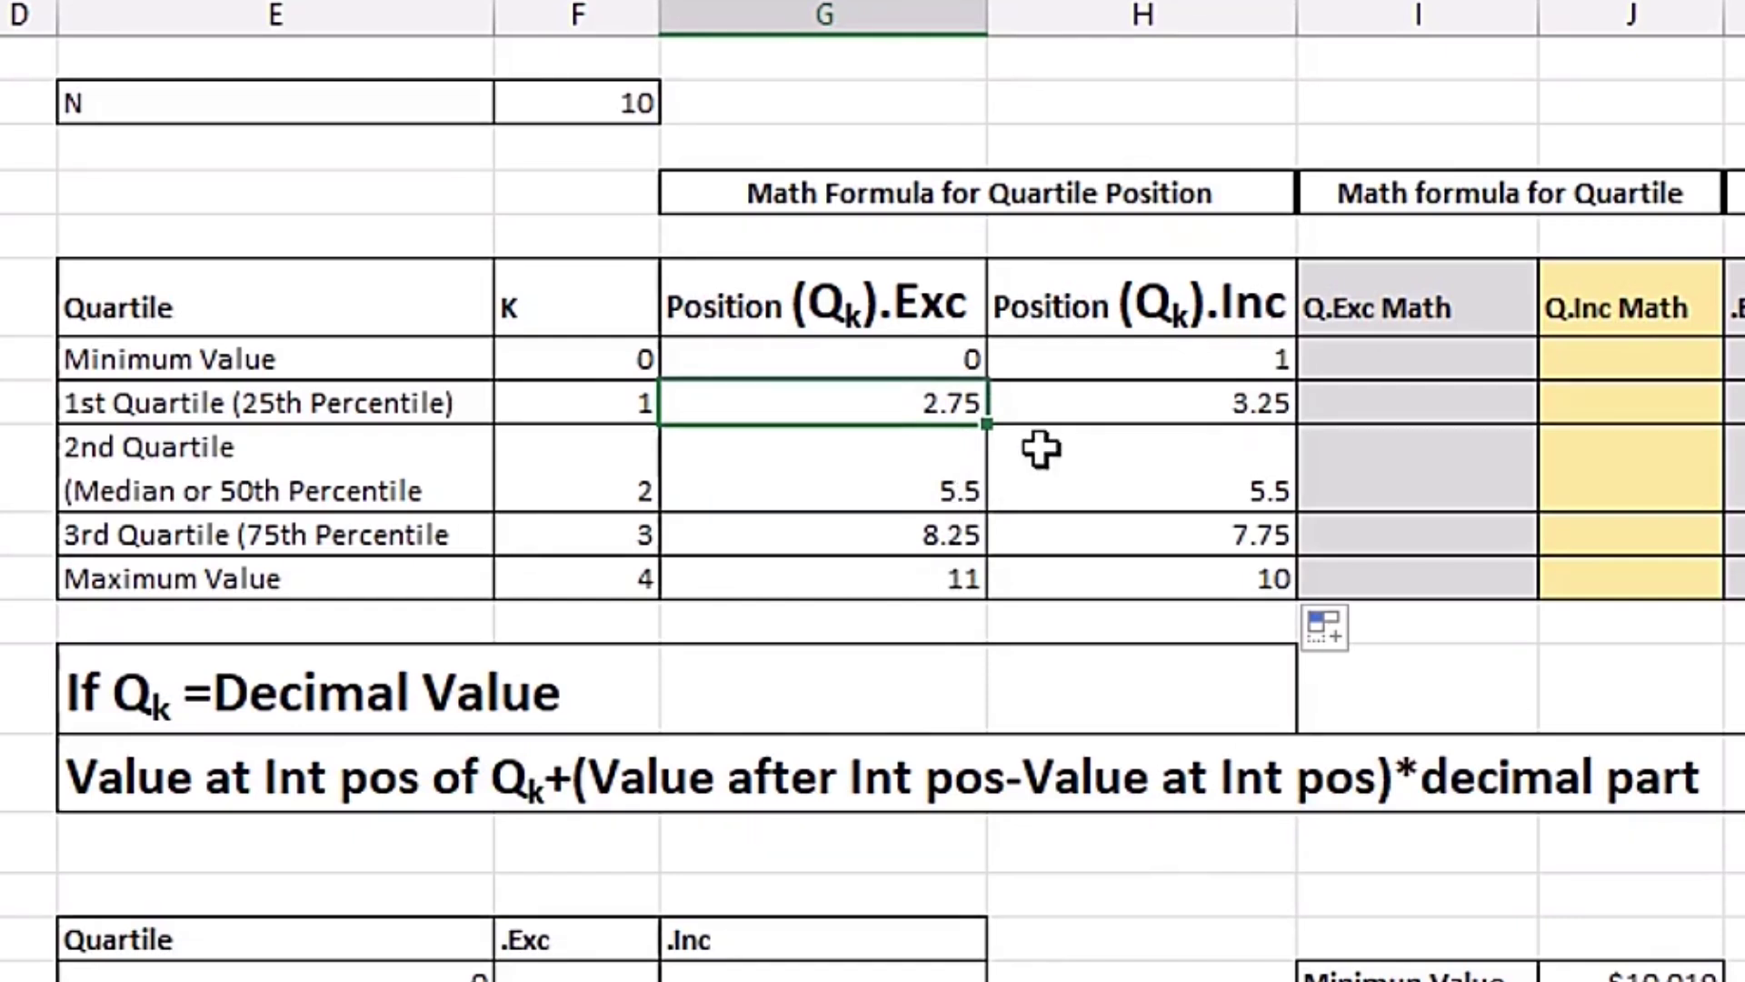
Enter NA as the Q.Exc Math result for the minimum value in I15
click(1391, 360)
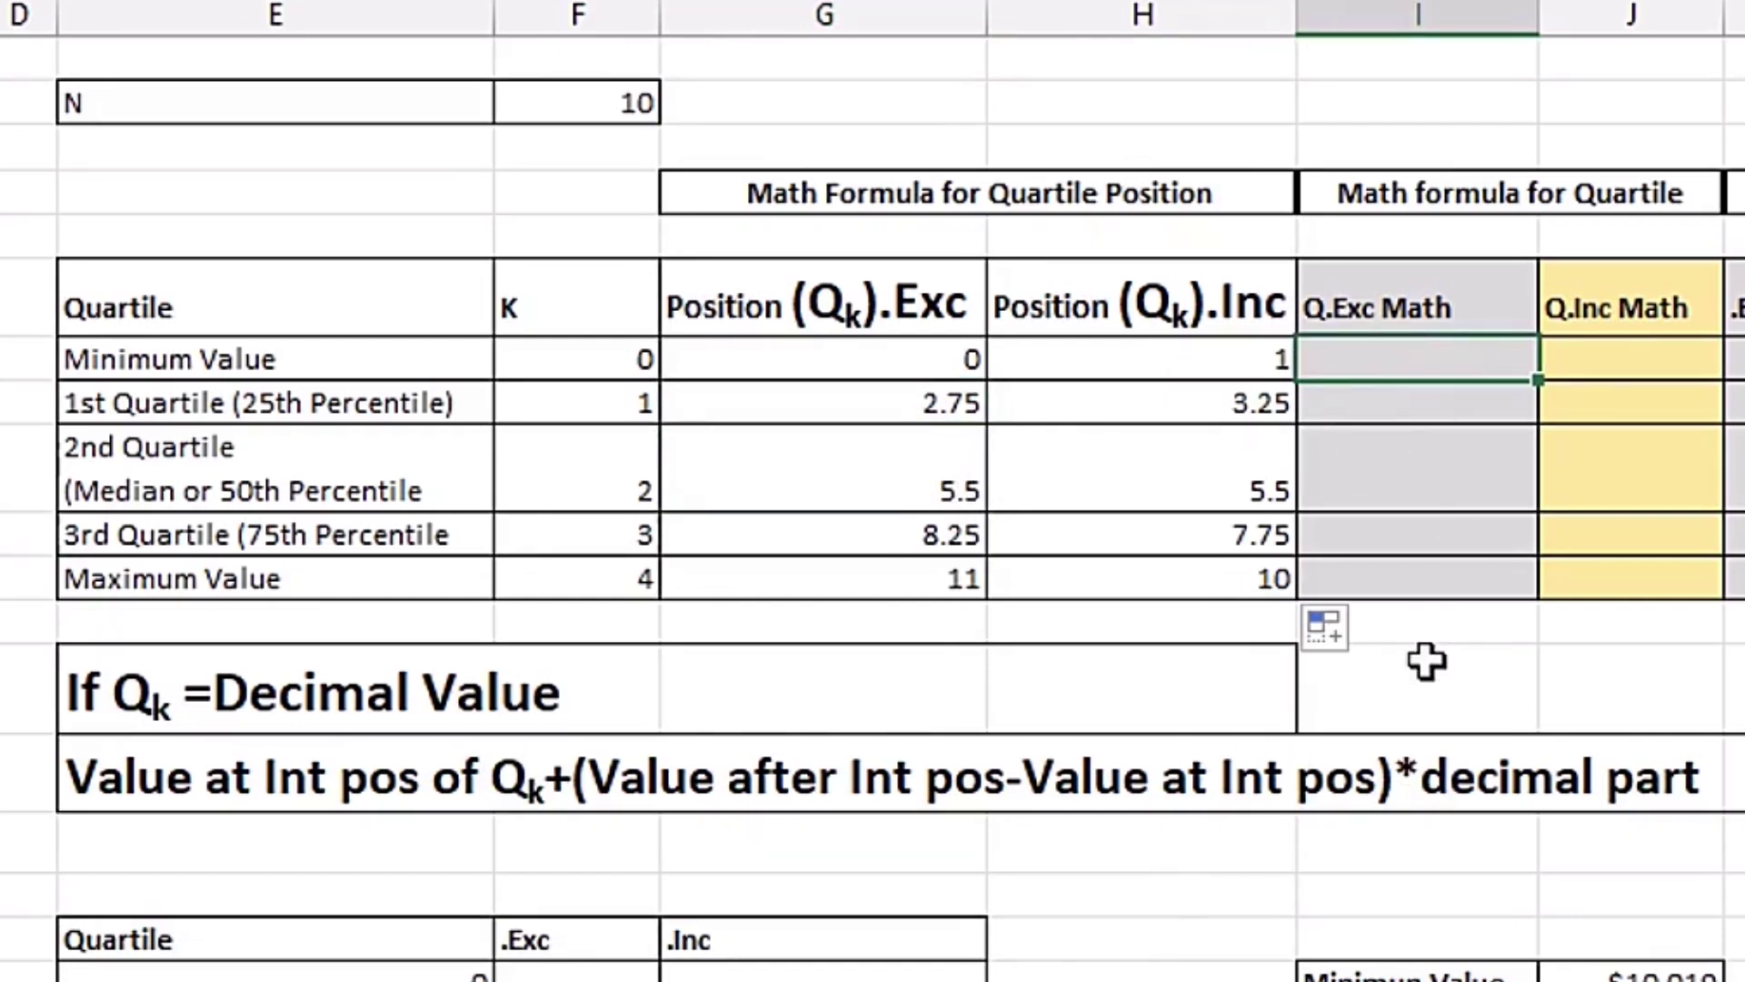
text(=)
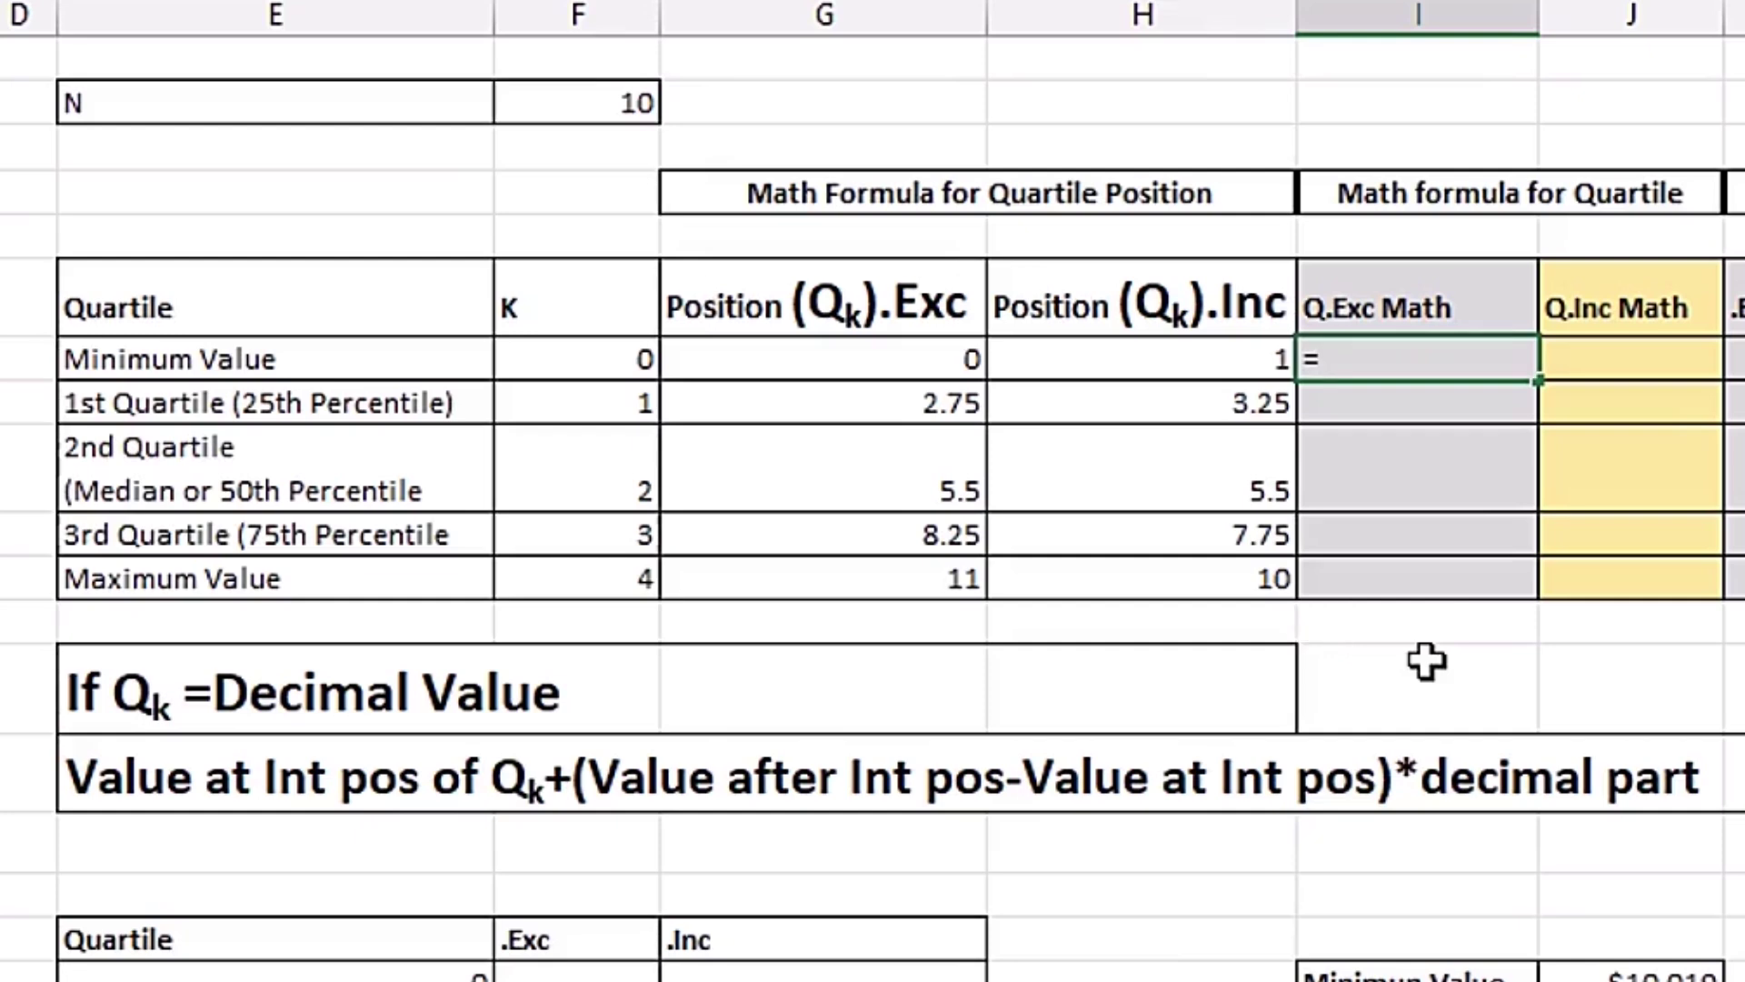
key(Escape)
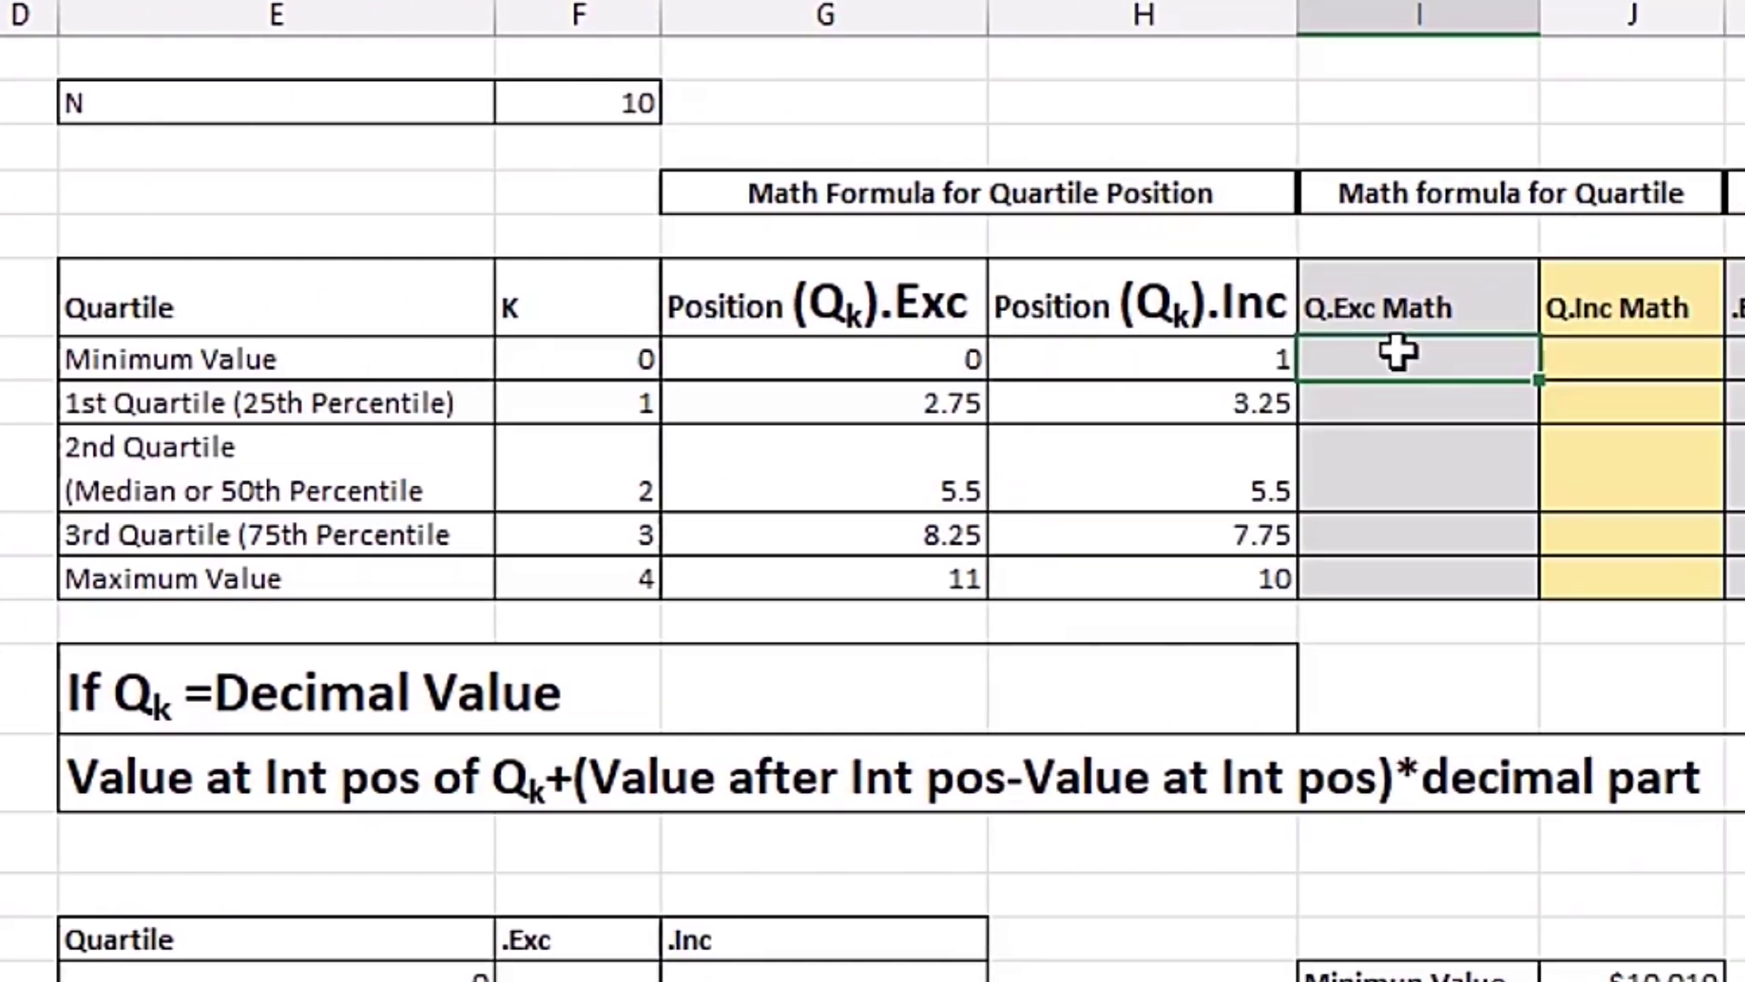
text(NA)
key(Return)
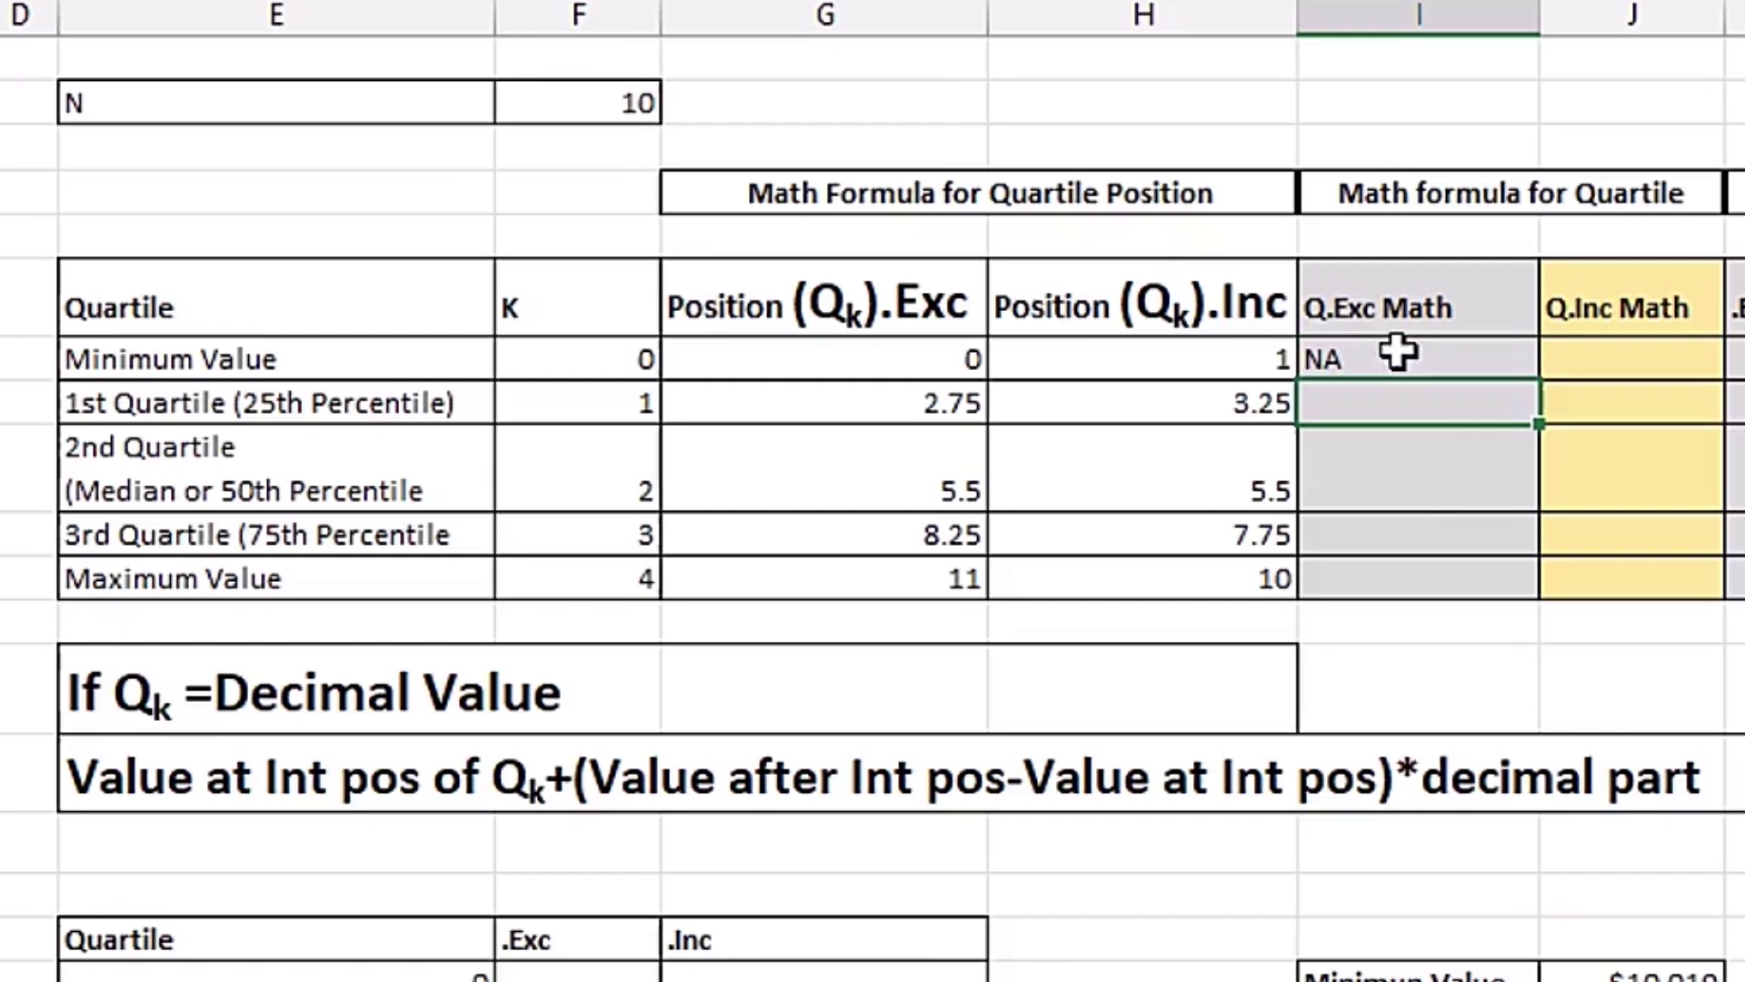
Calculate the 1st quartile's Q.Exc Math value in I16 with the formula =C13+(C14-C13)*0.75
text(=)
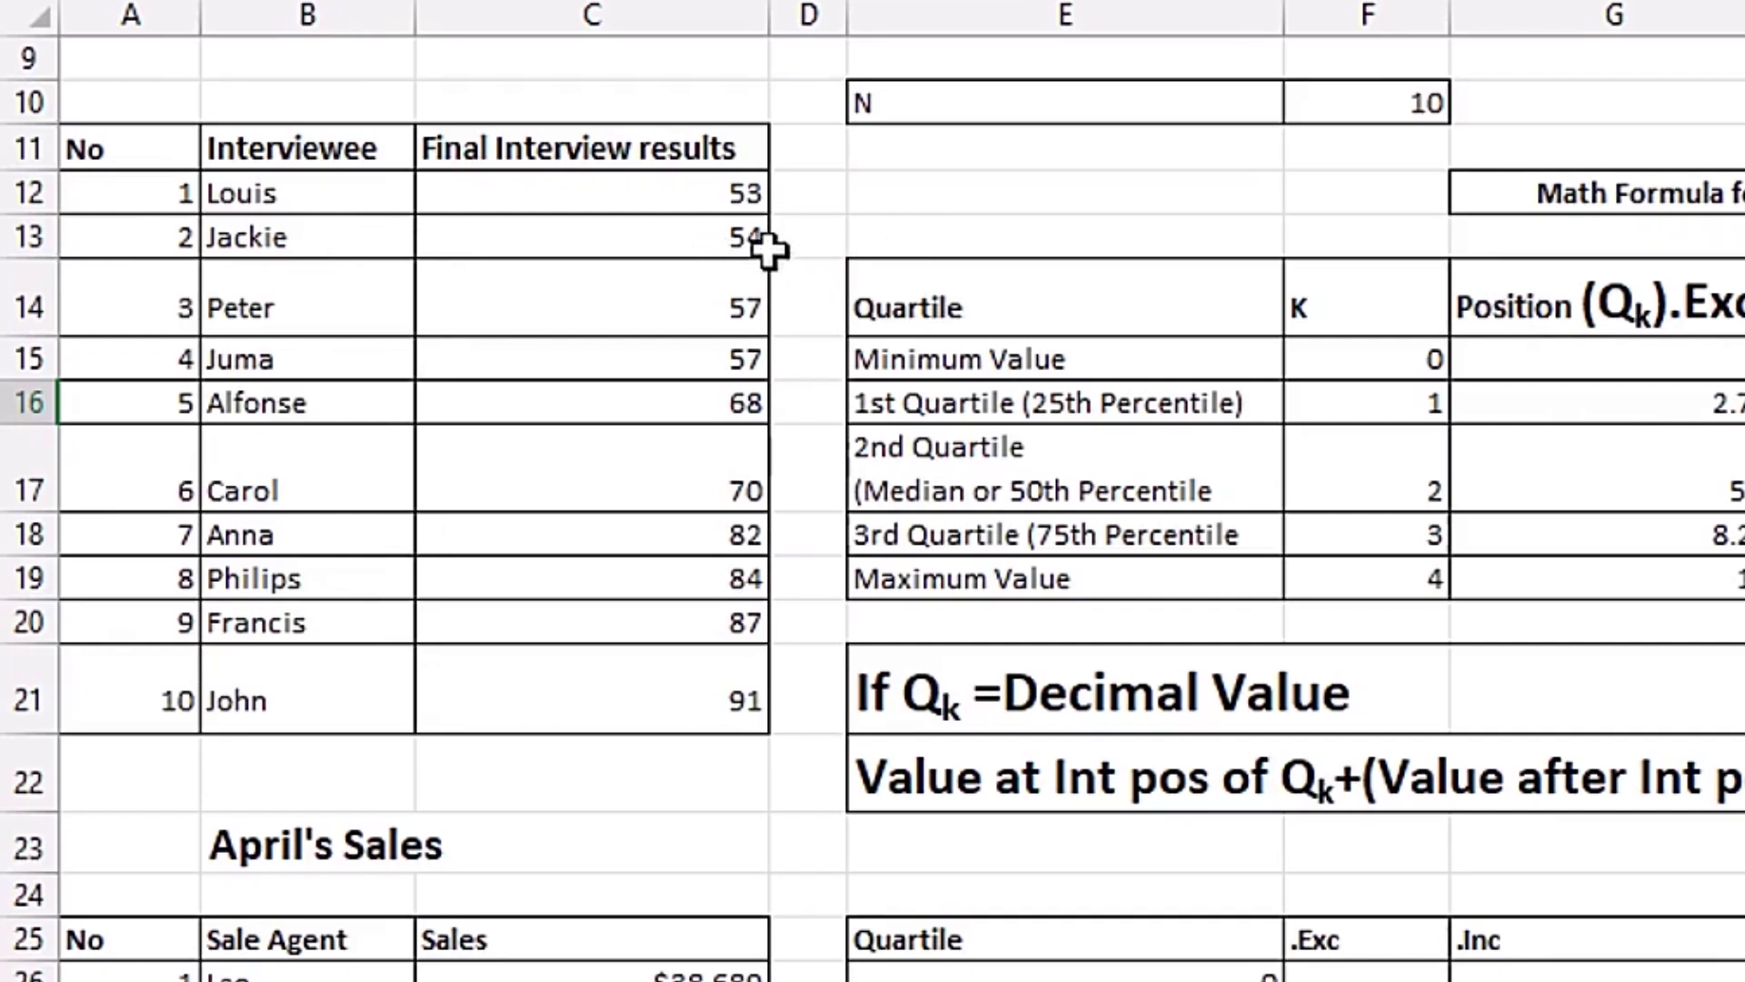
click(634, 237)
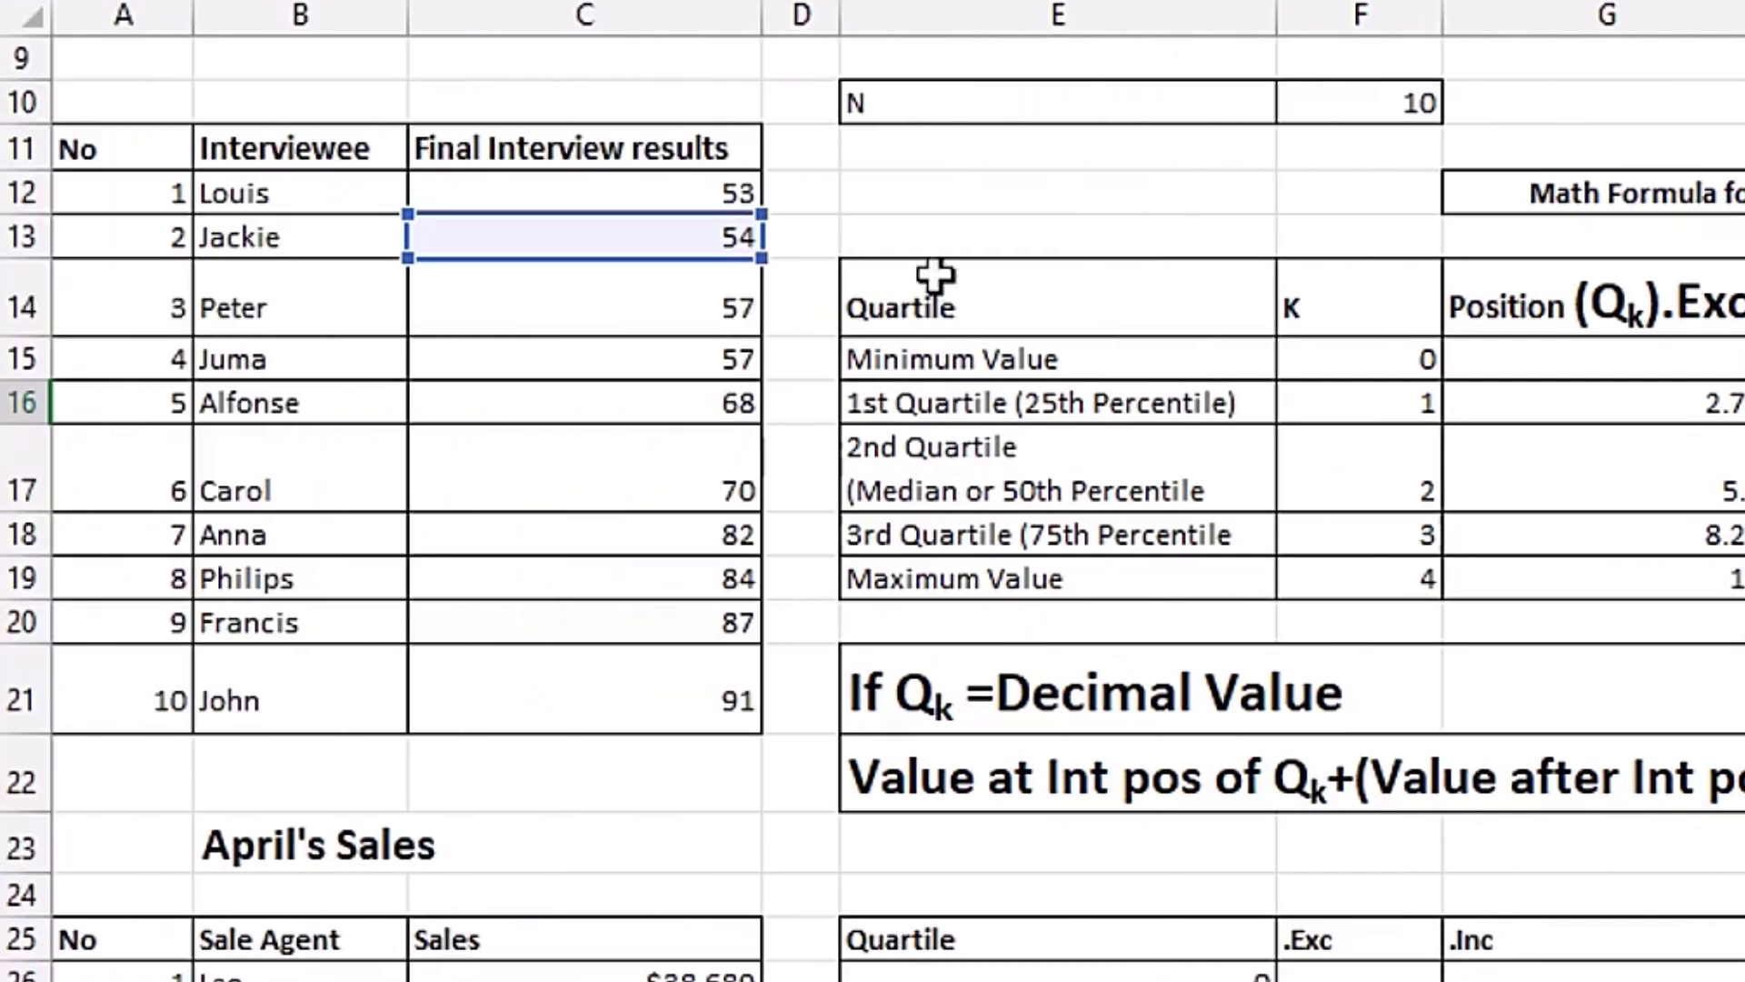
click(672, 305)
text(-)
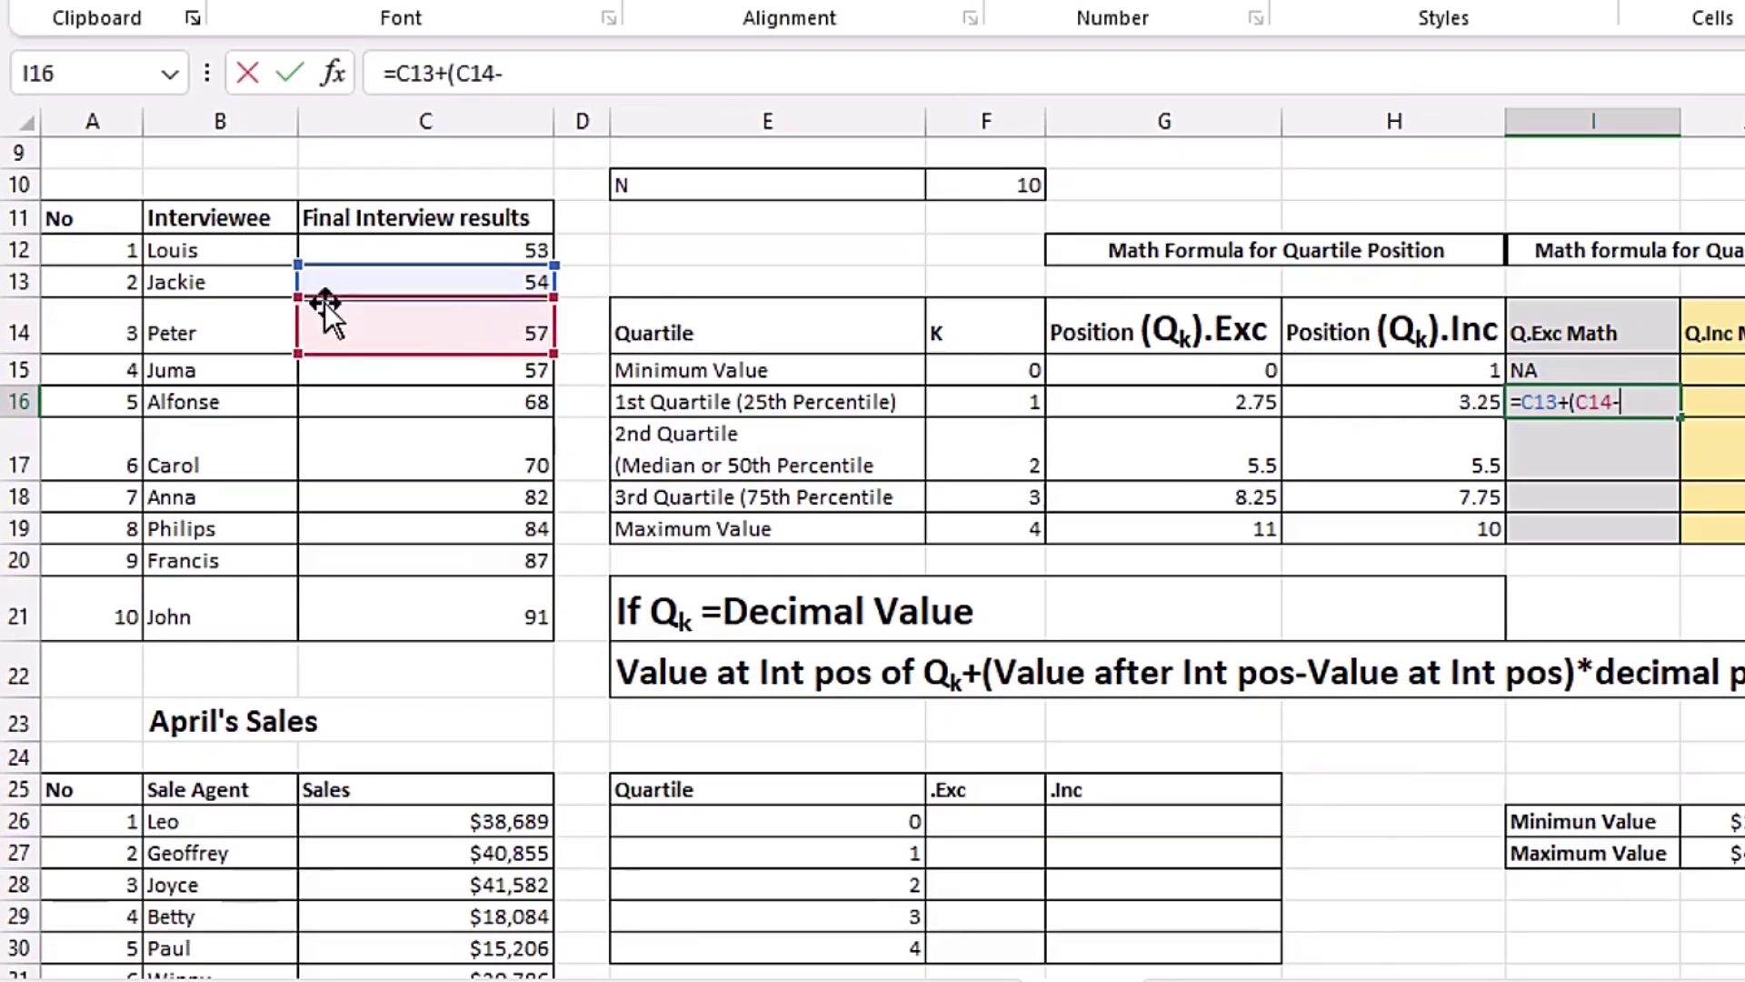
click(464, 281)
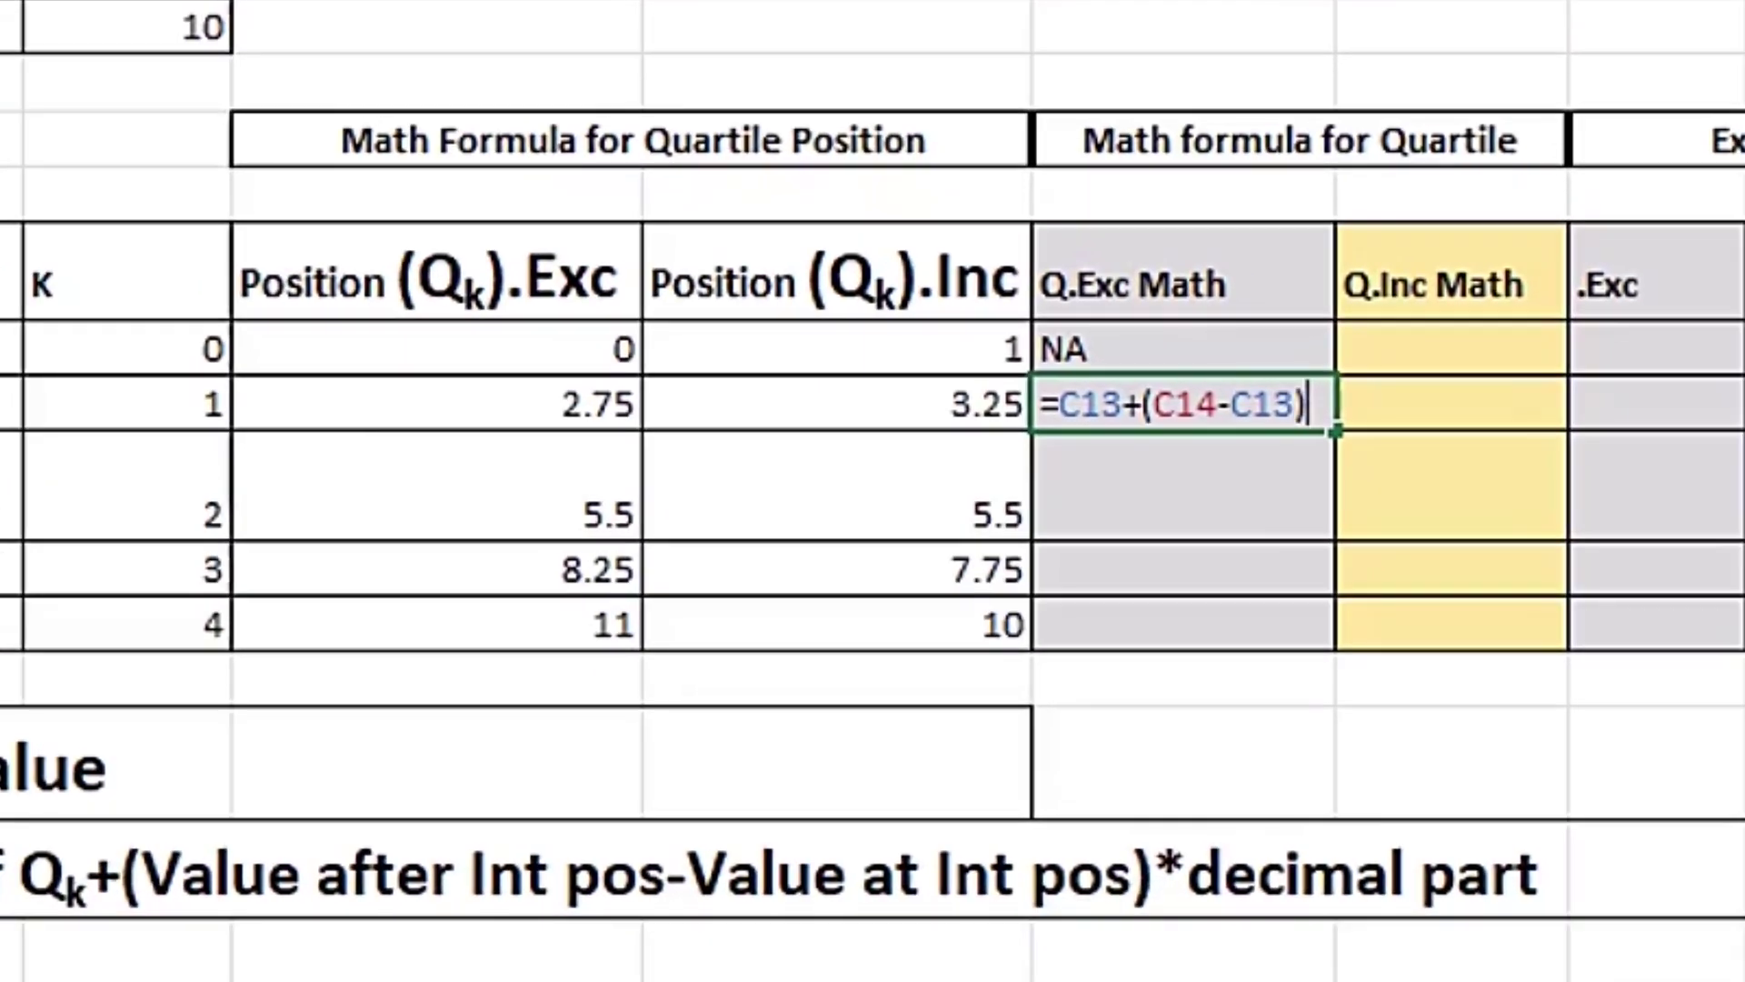
text()*)
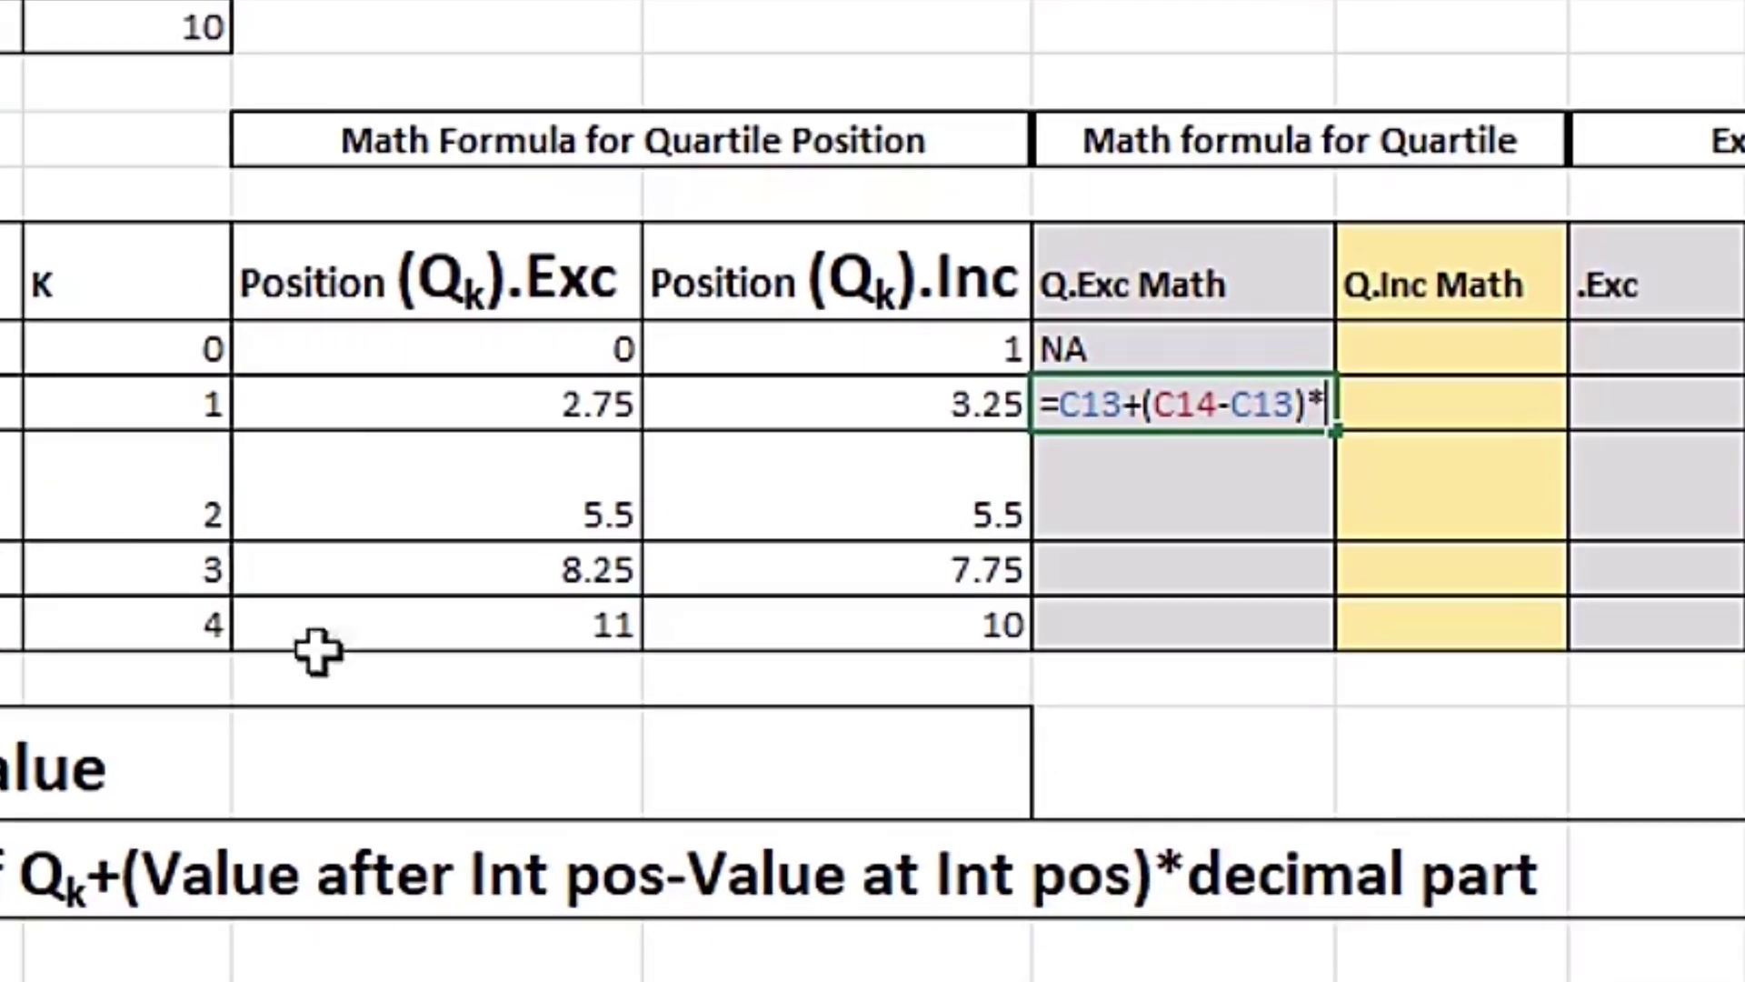
text(0)
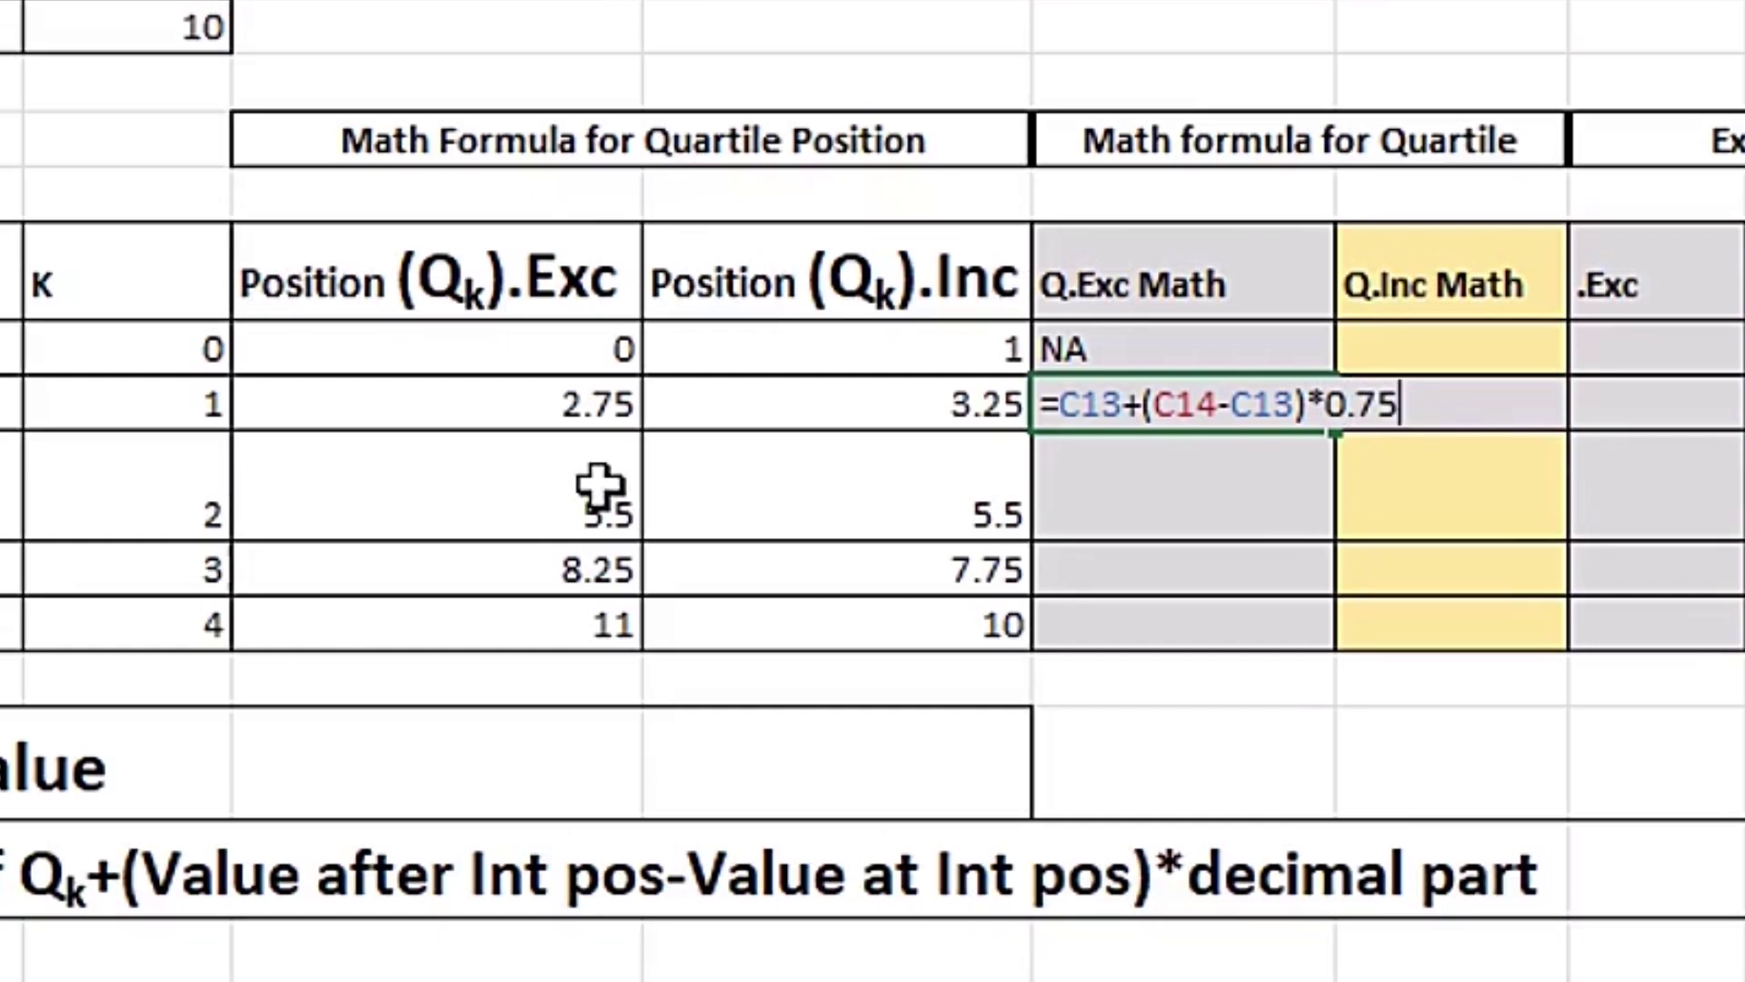
text(.75)
key(Return)
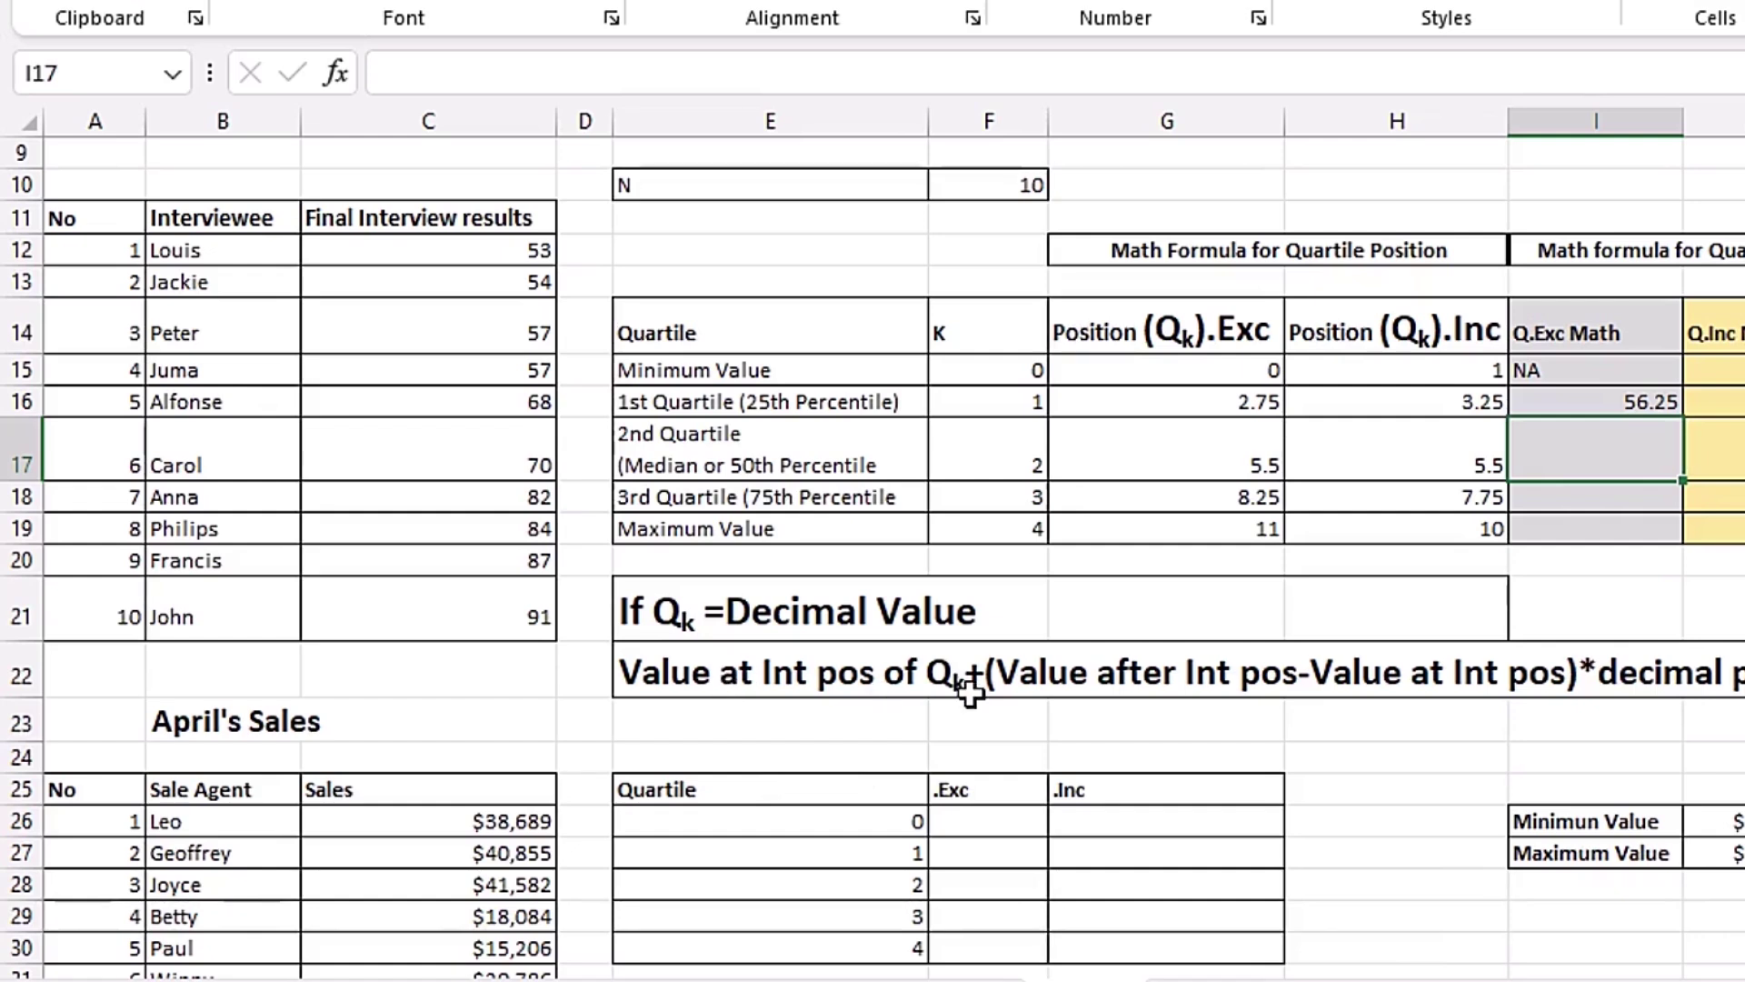
Calculate the 2nd quartile's Q.Exc Math value in I17 with the formula =C16+(C17-C16)*0.5
text(=)
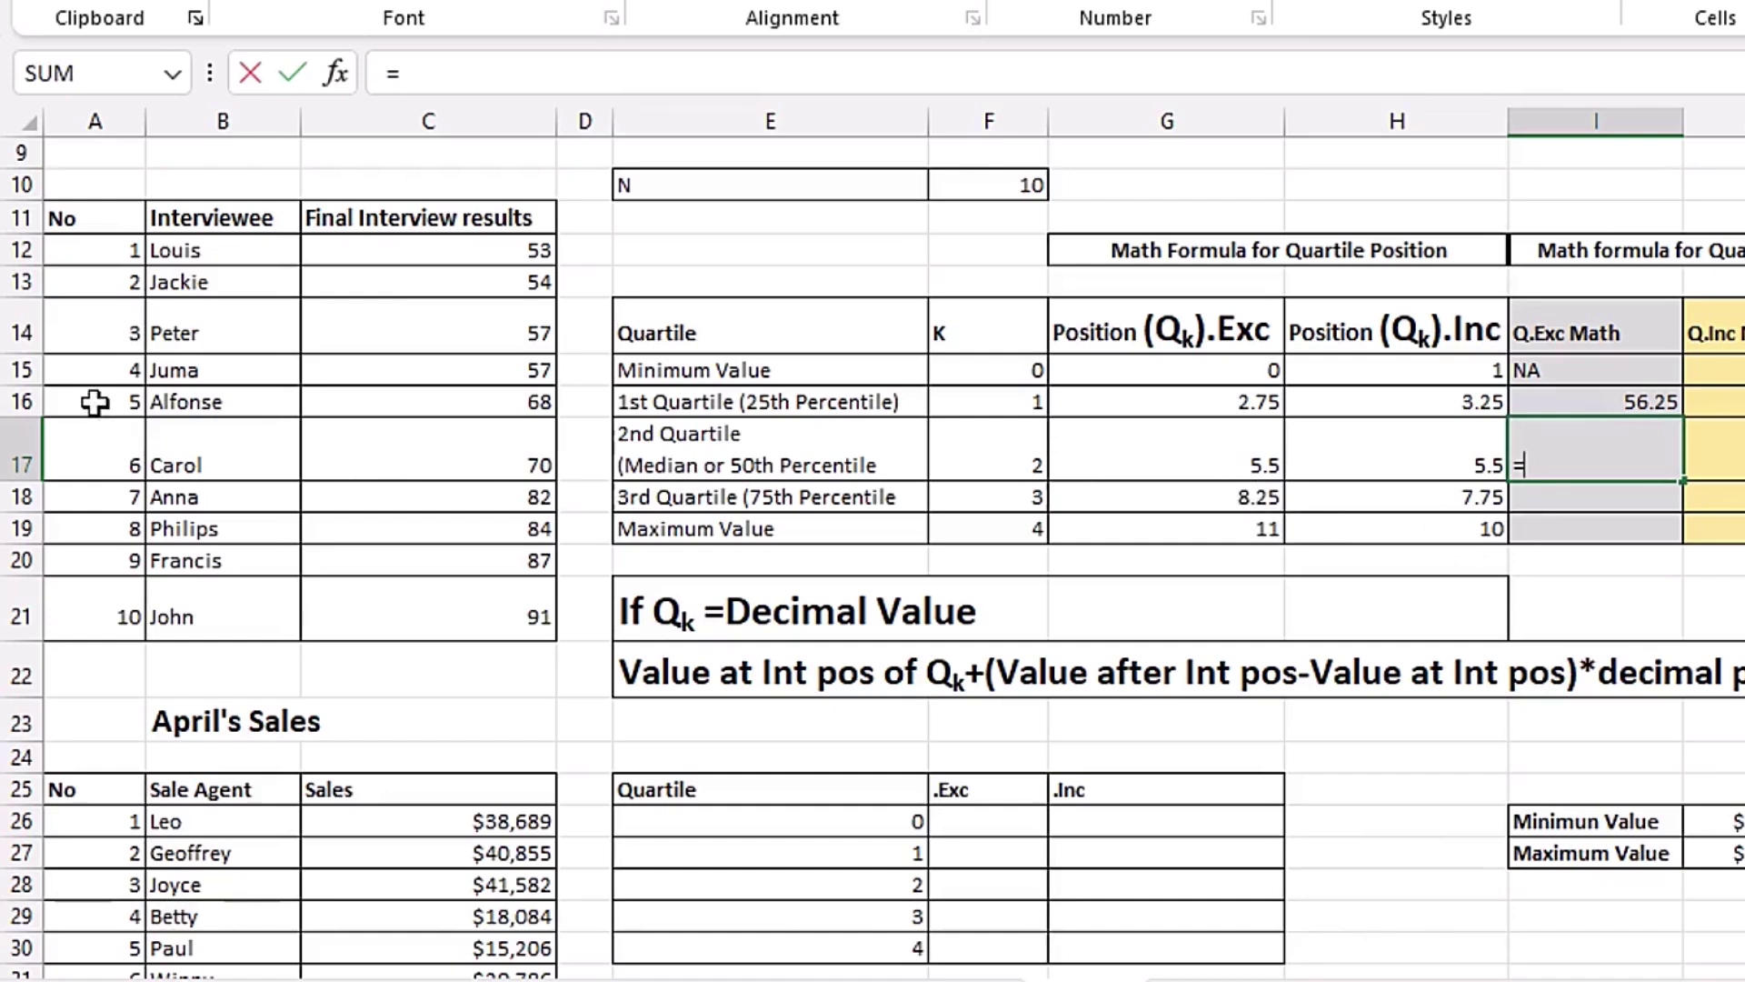
click(479, 402)
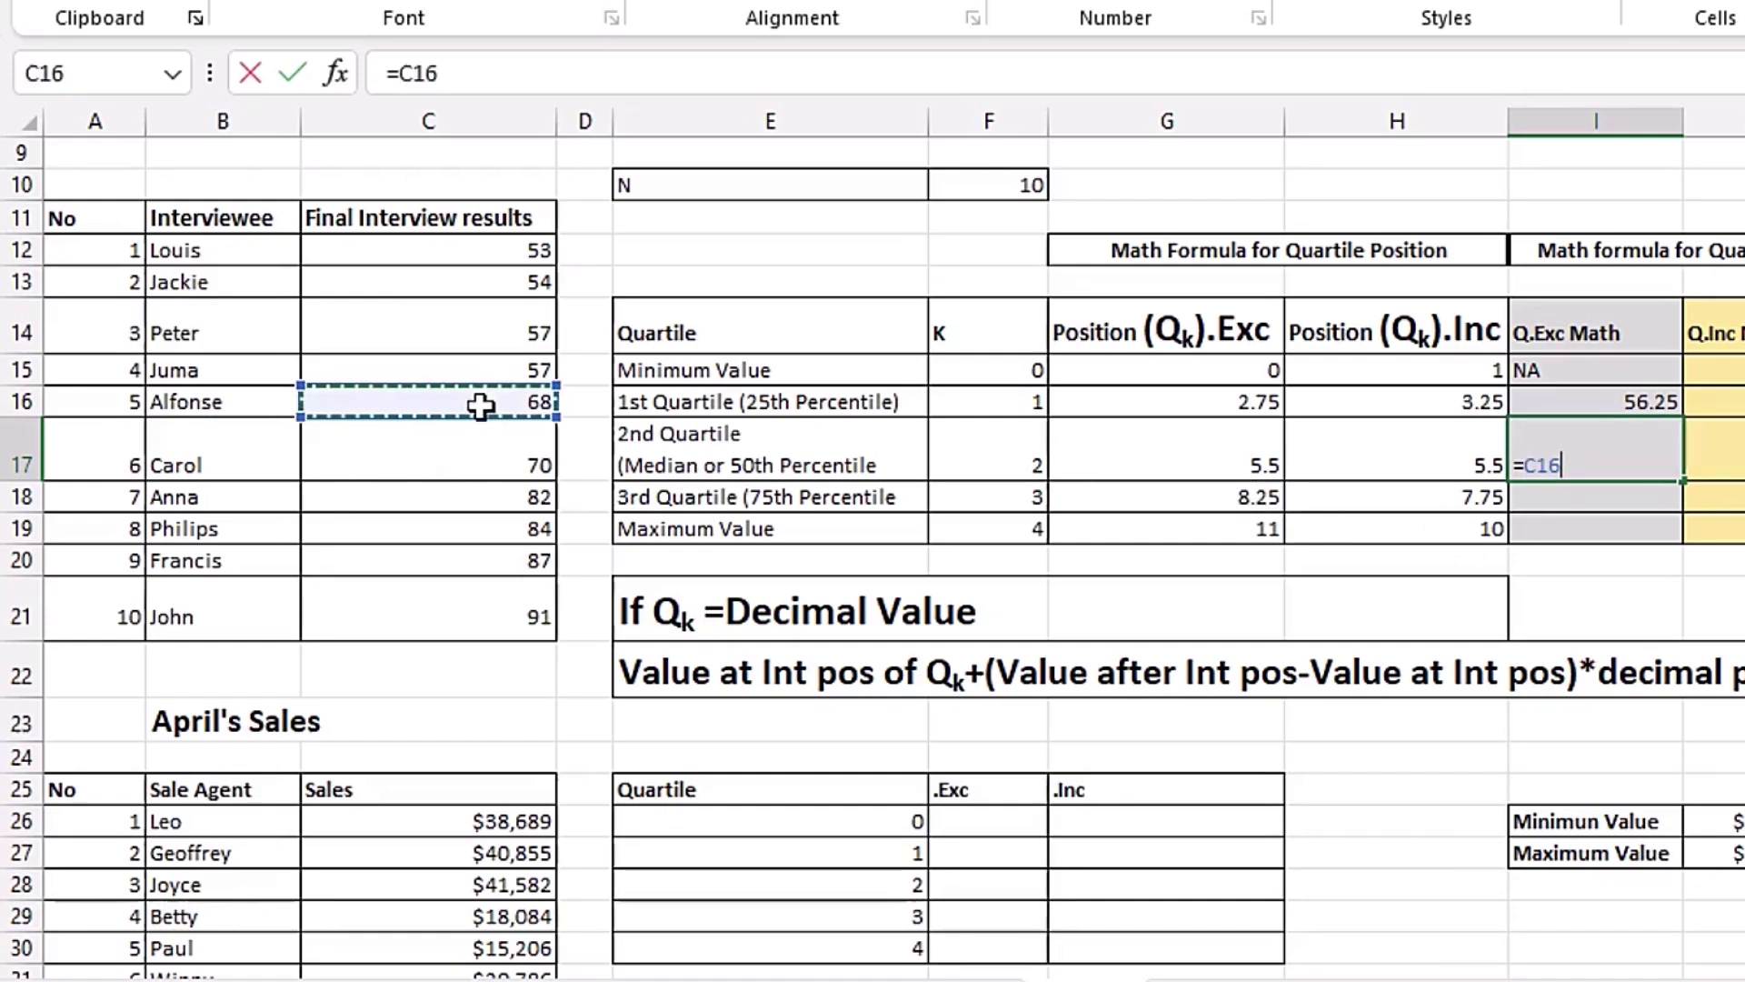
text(+()
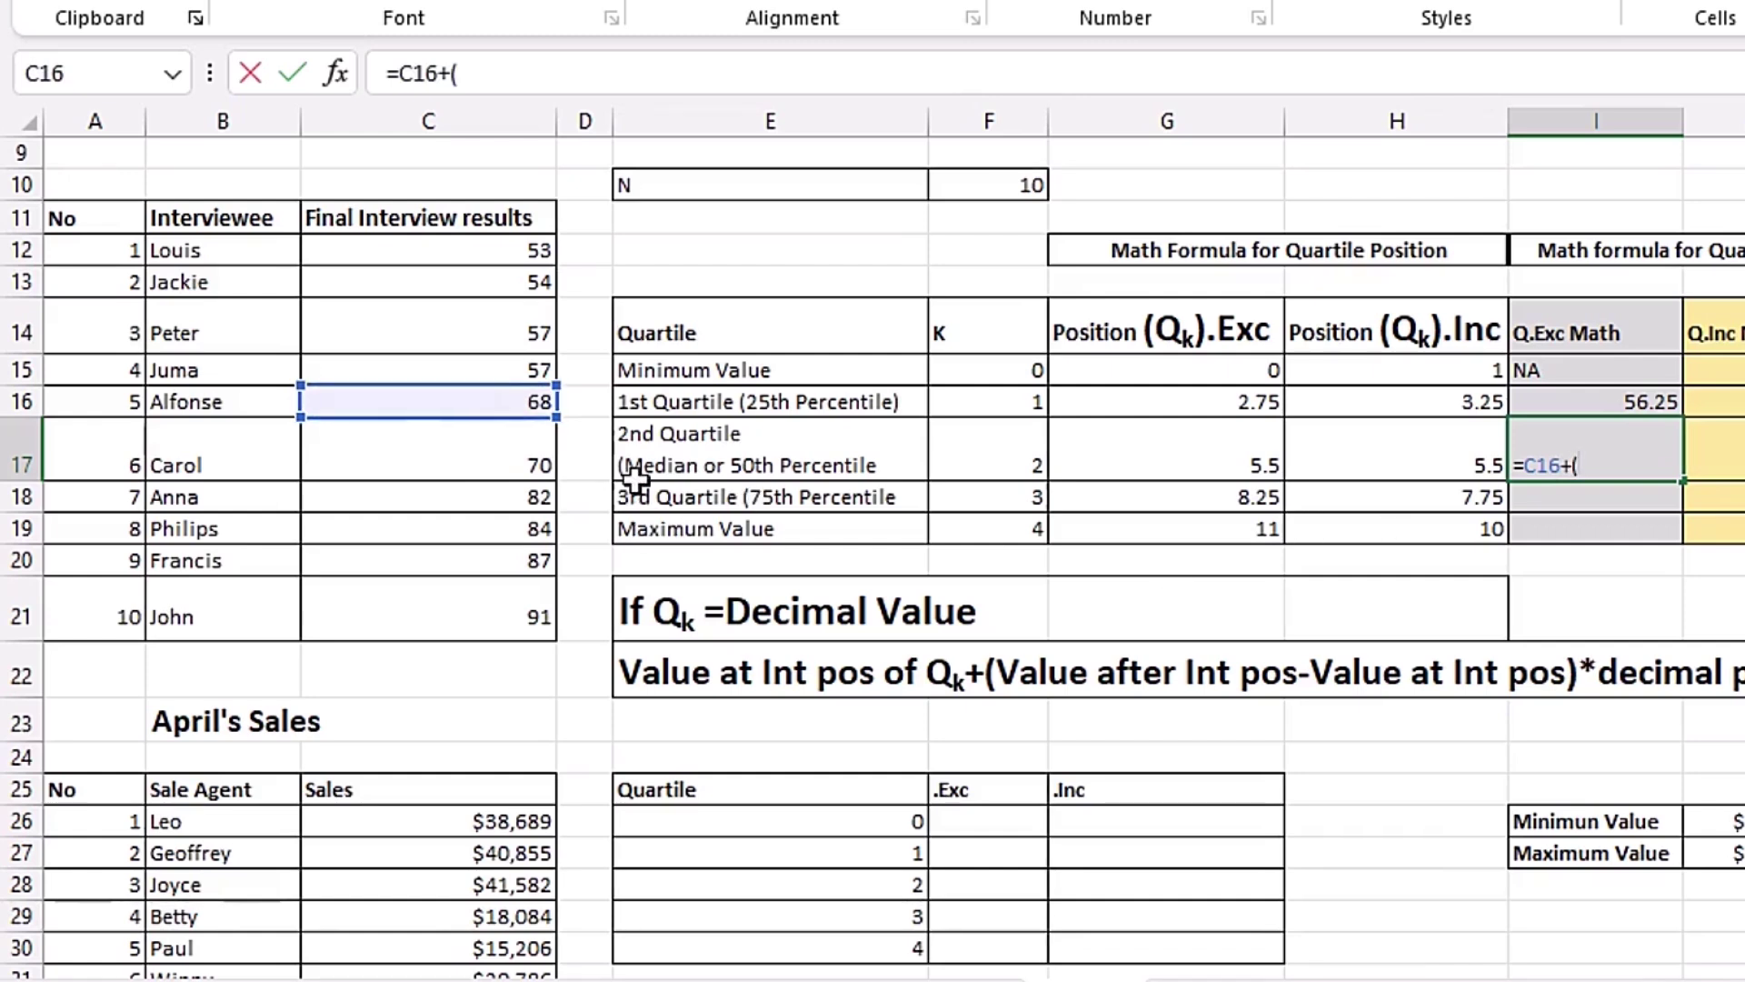
click(505, 458)
text(-)
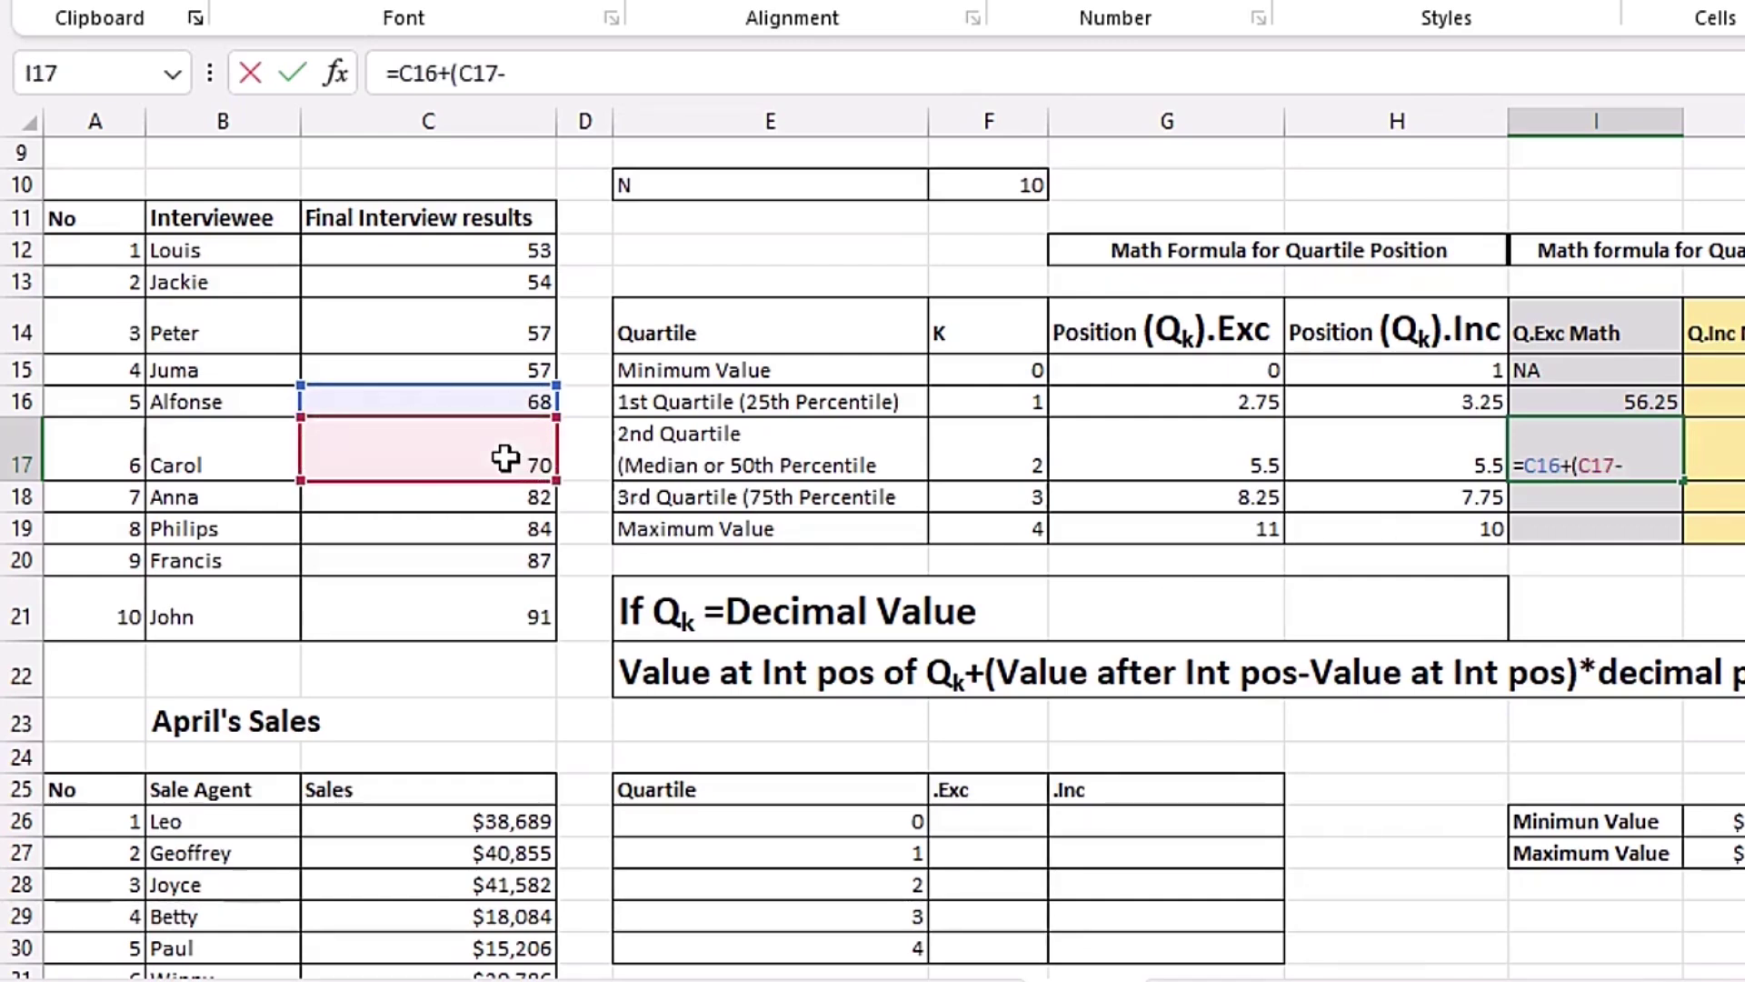
click(500, 400)
text())
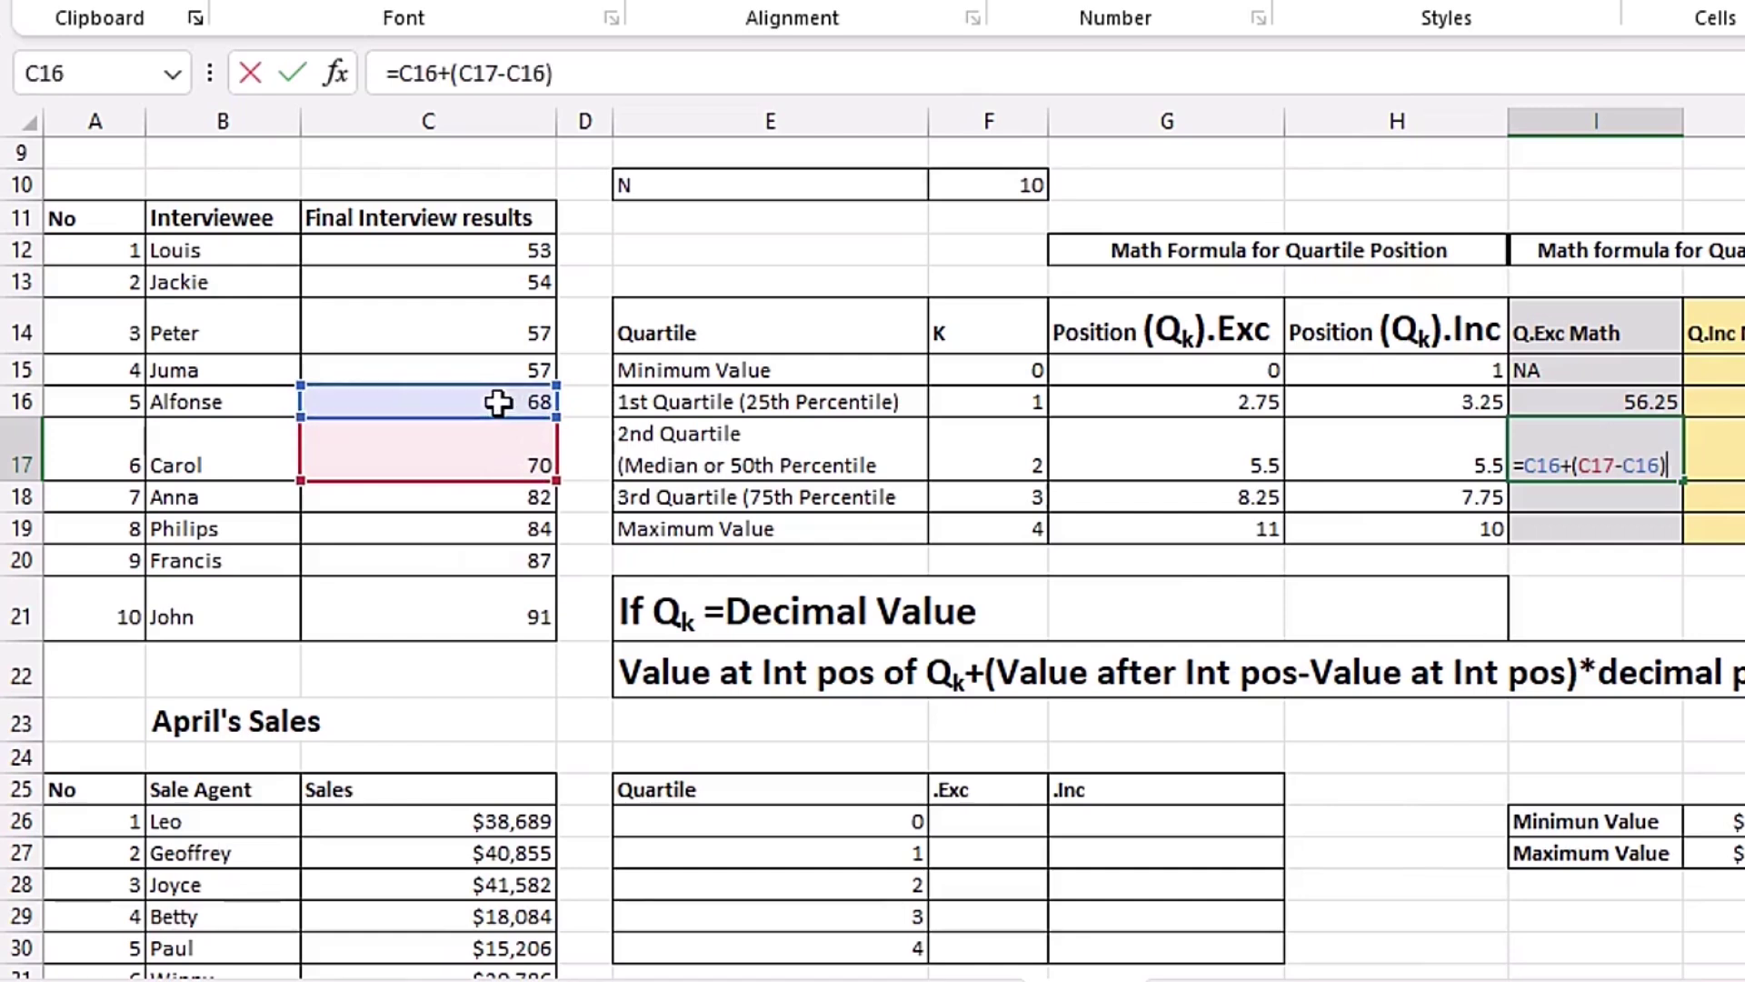
text(*0.5)
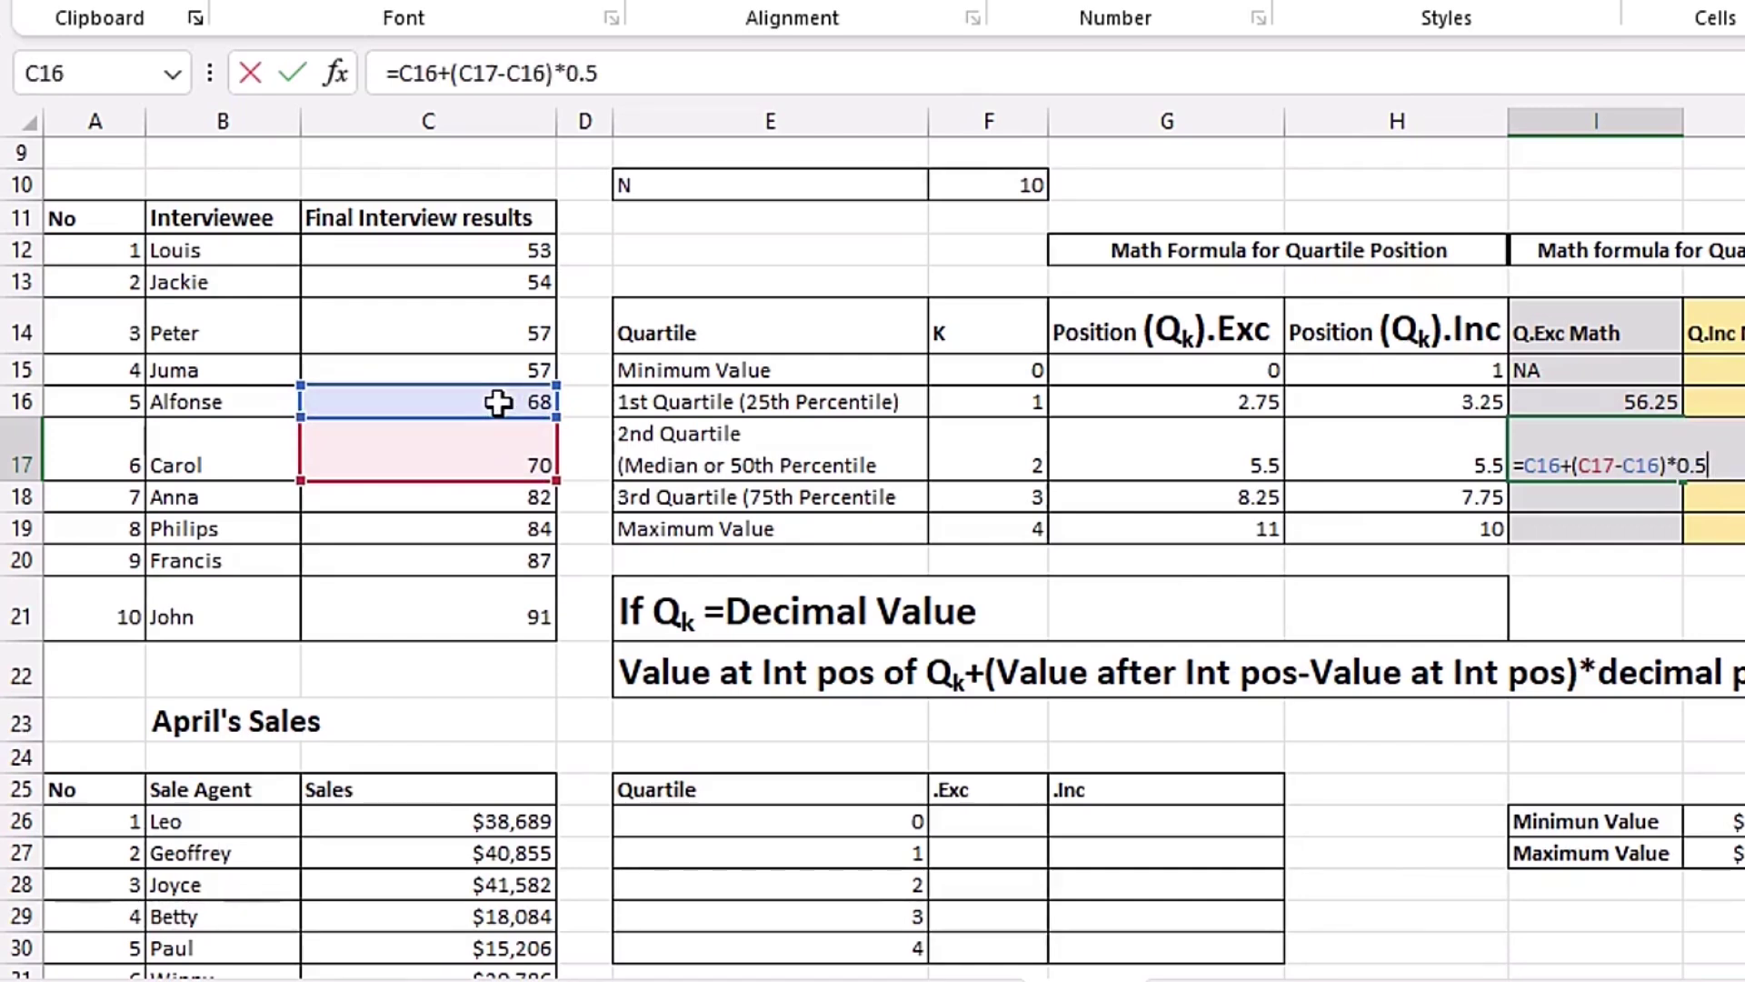
key(Return)
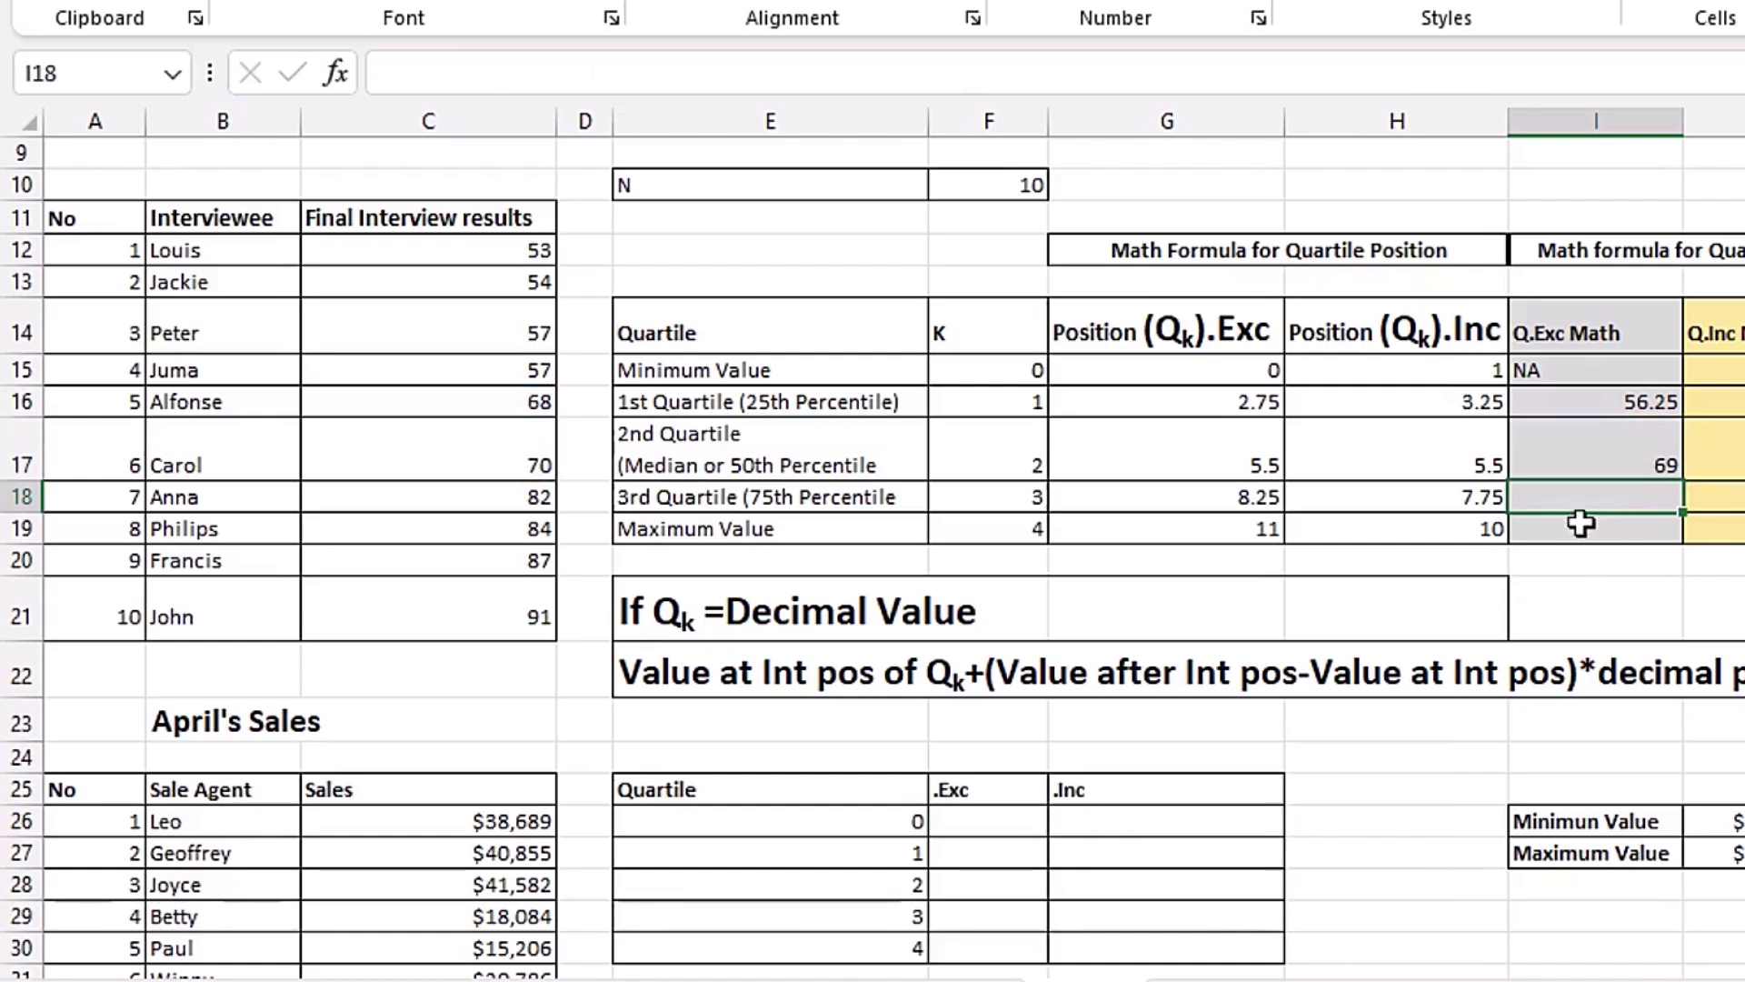
Calculate the 3rd quartile's Q.Exc Math value in I18 with the formula =C19+(C20-C19)*0.25
key(Up)
key(Up)
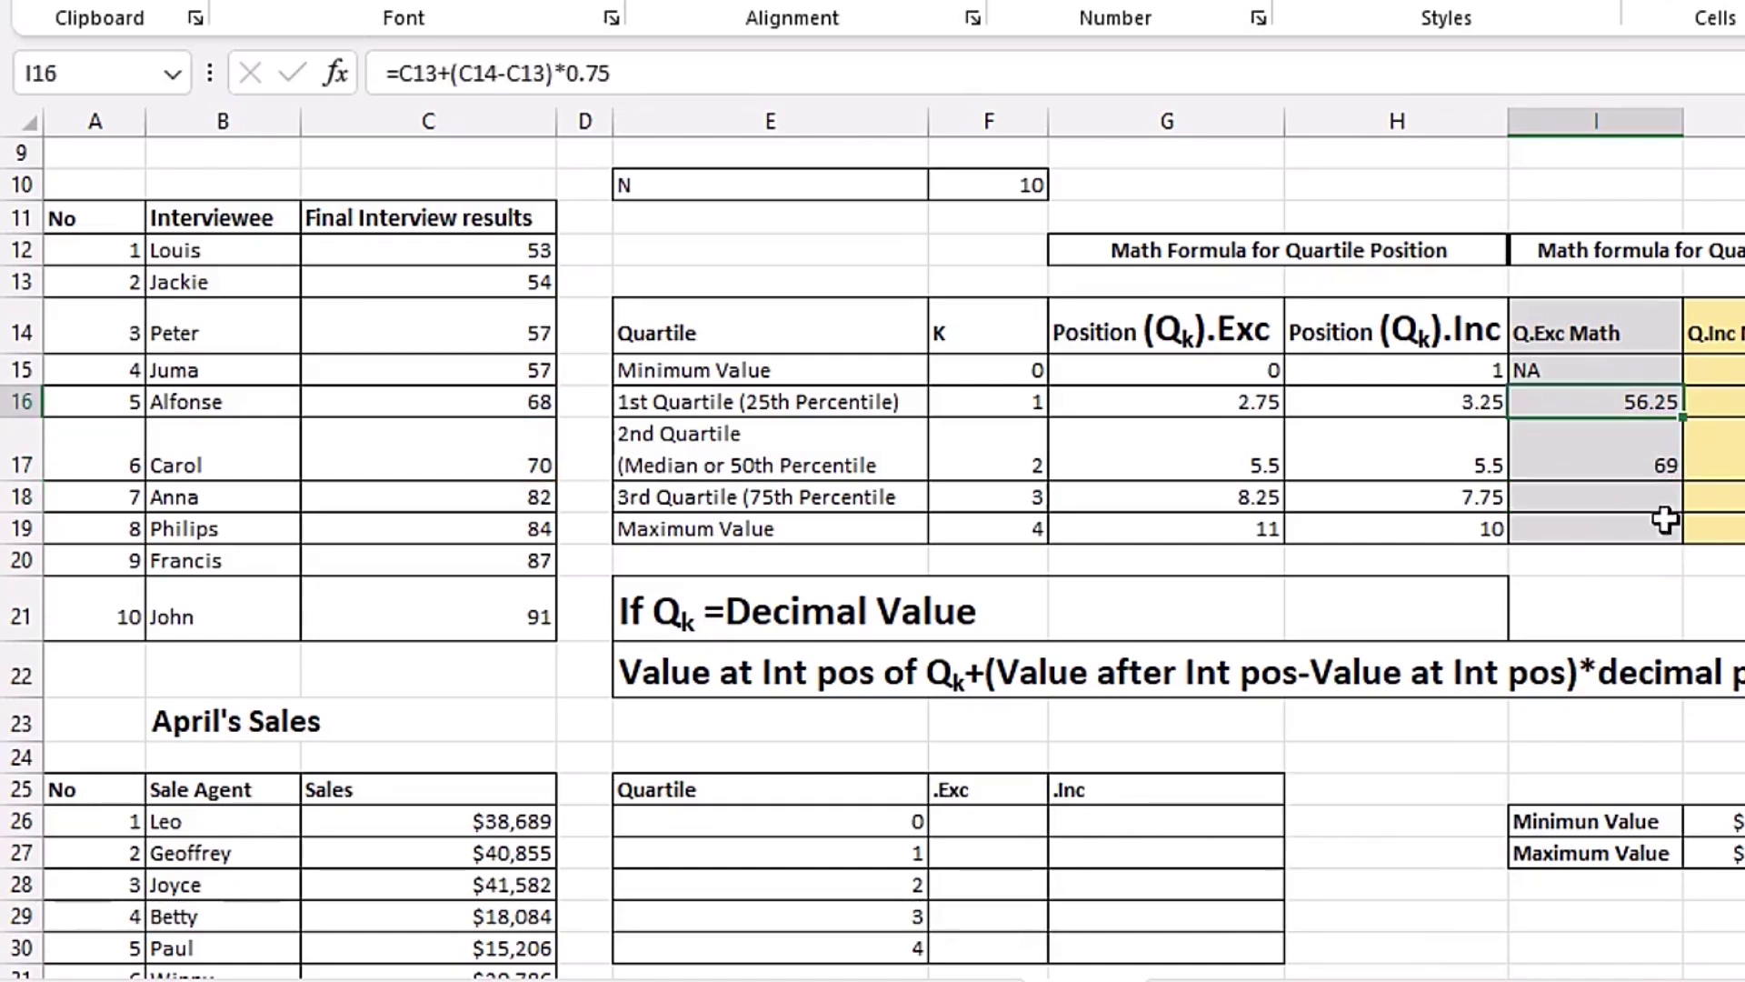
click(1603, 496)
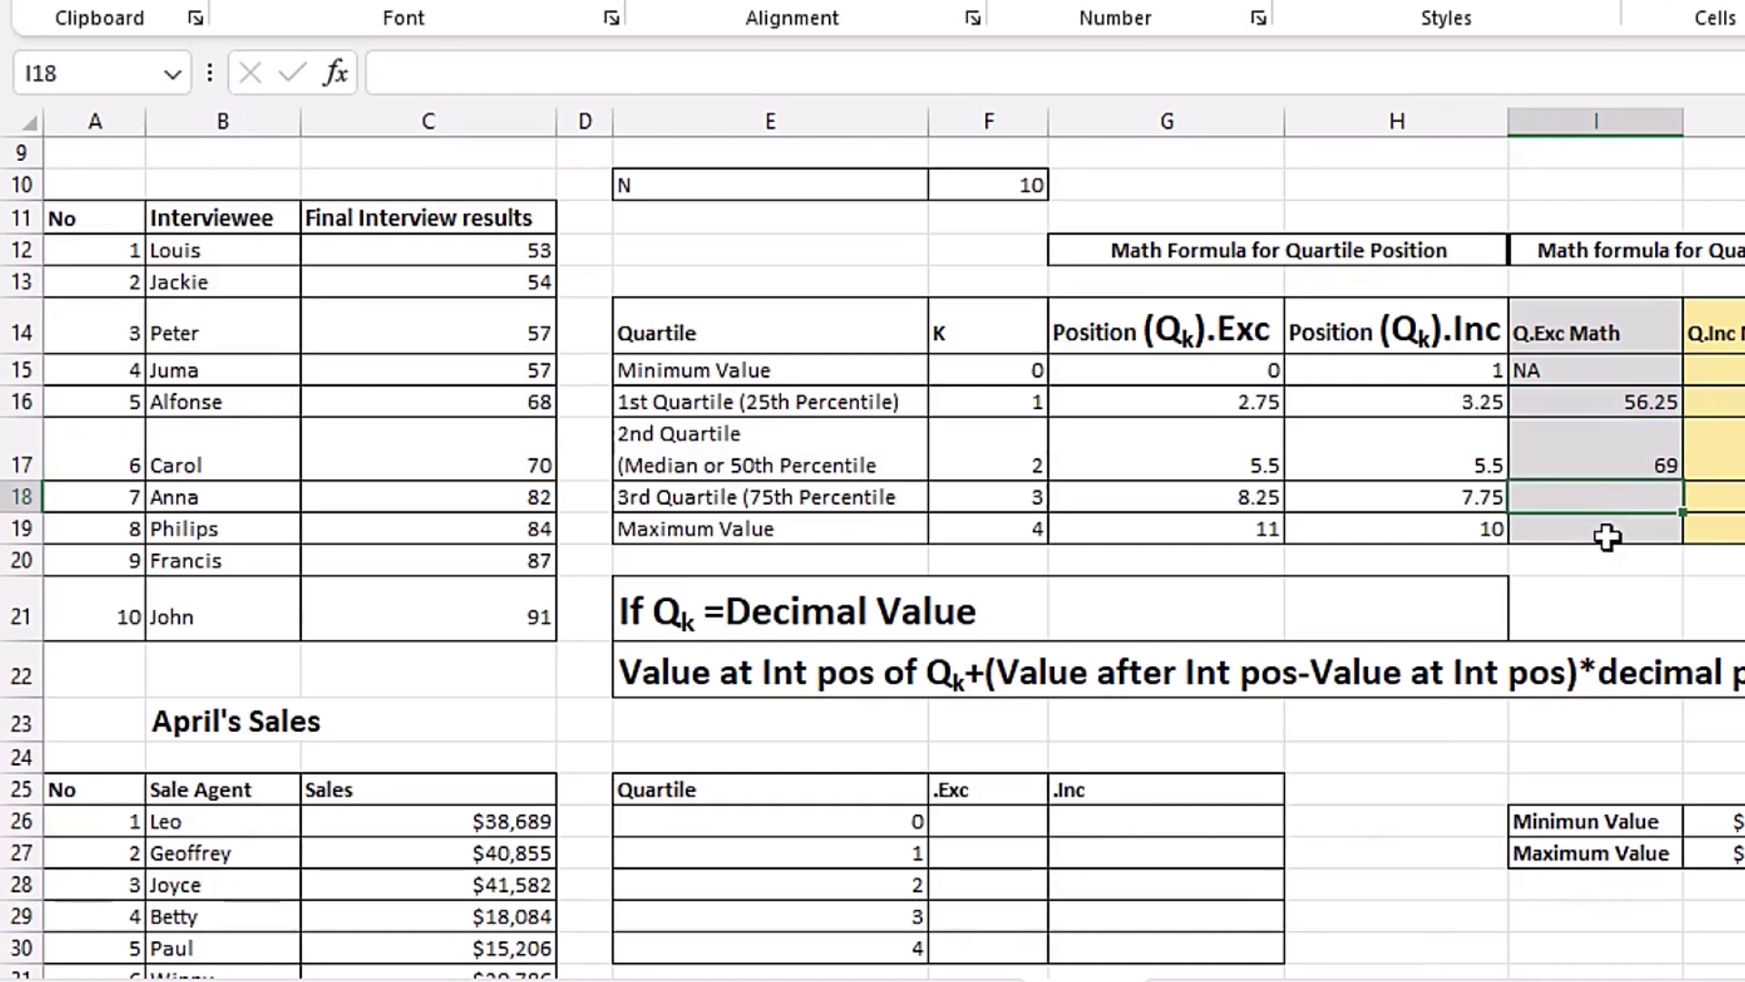
text(=)
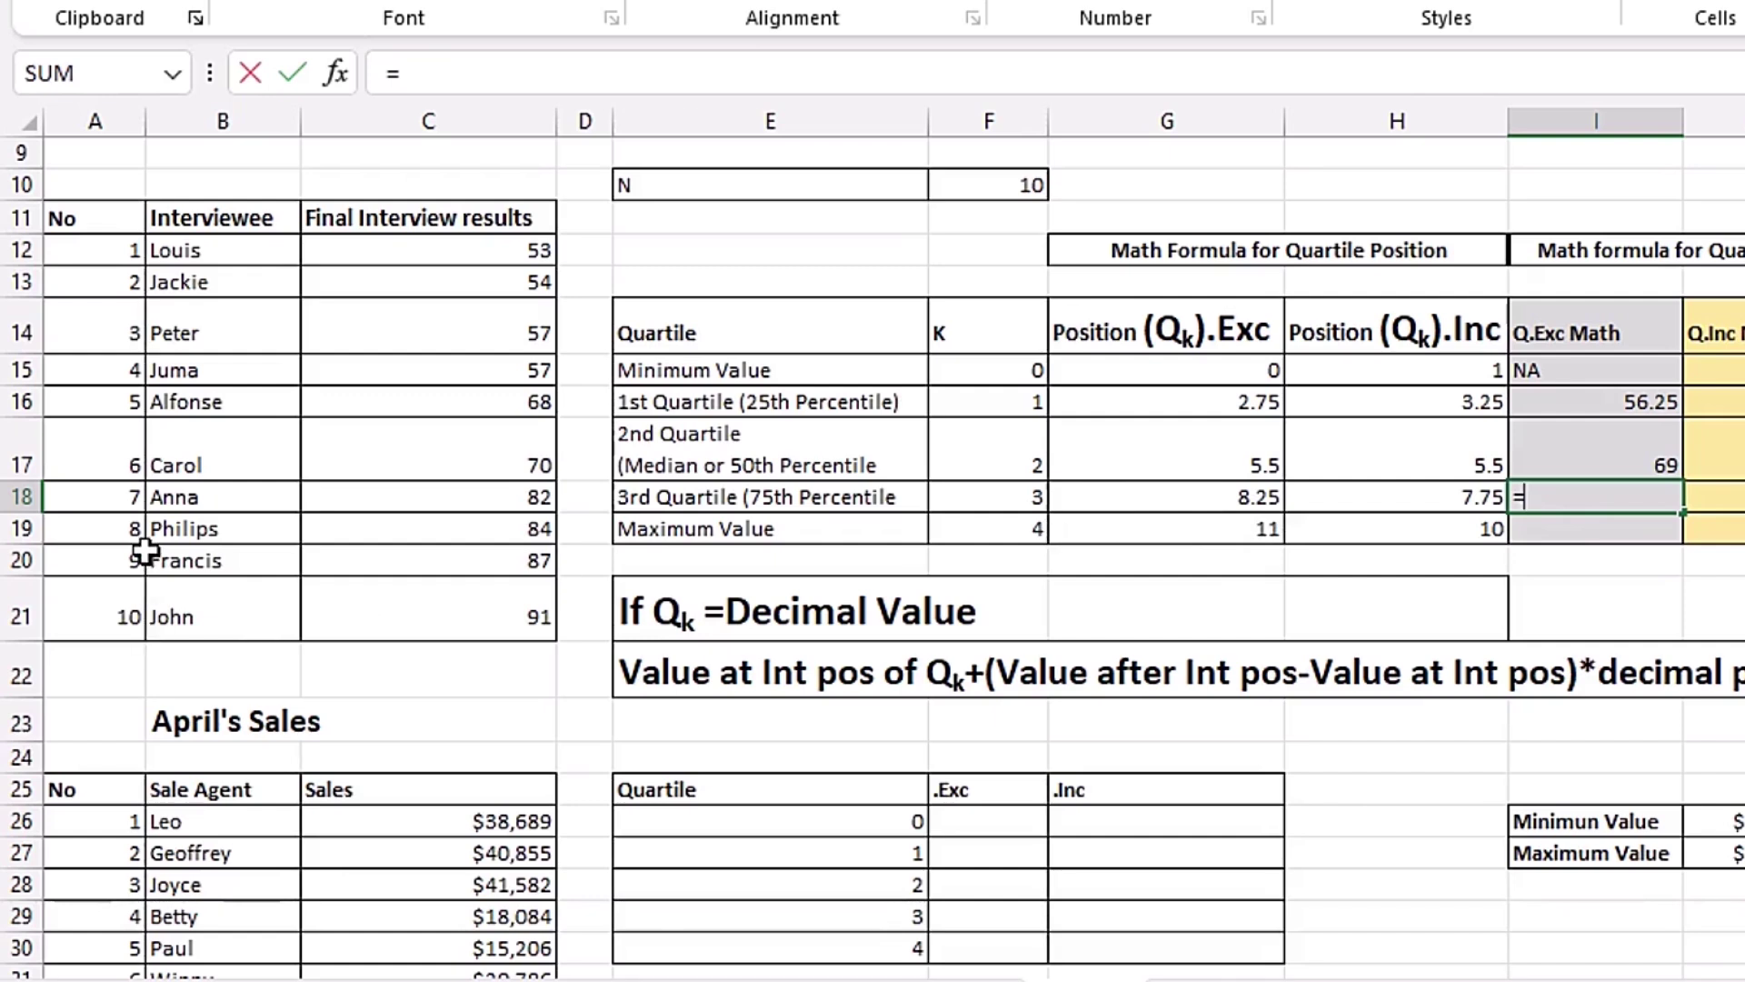
click(493, 532)
text(+)
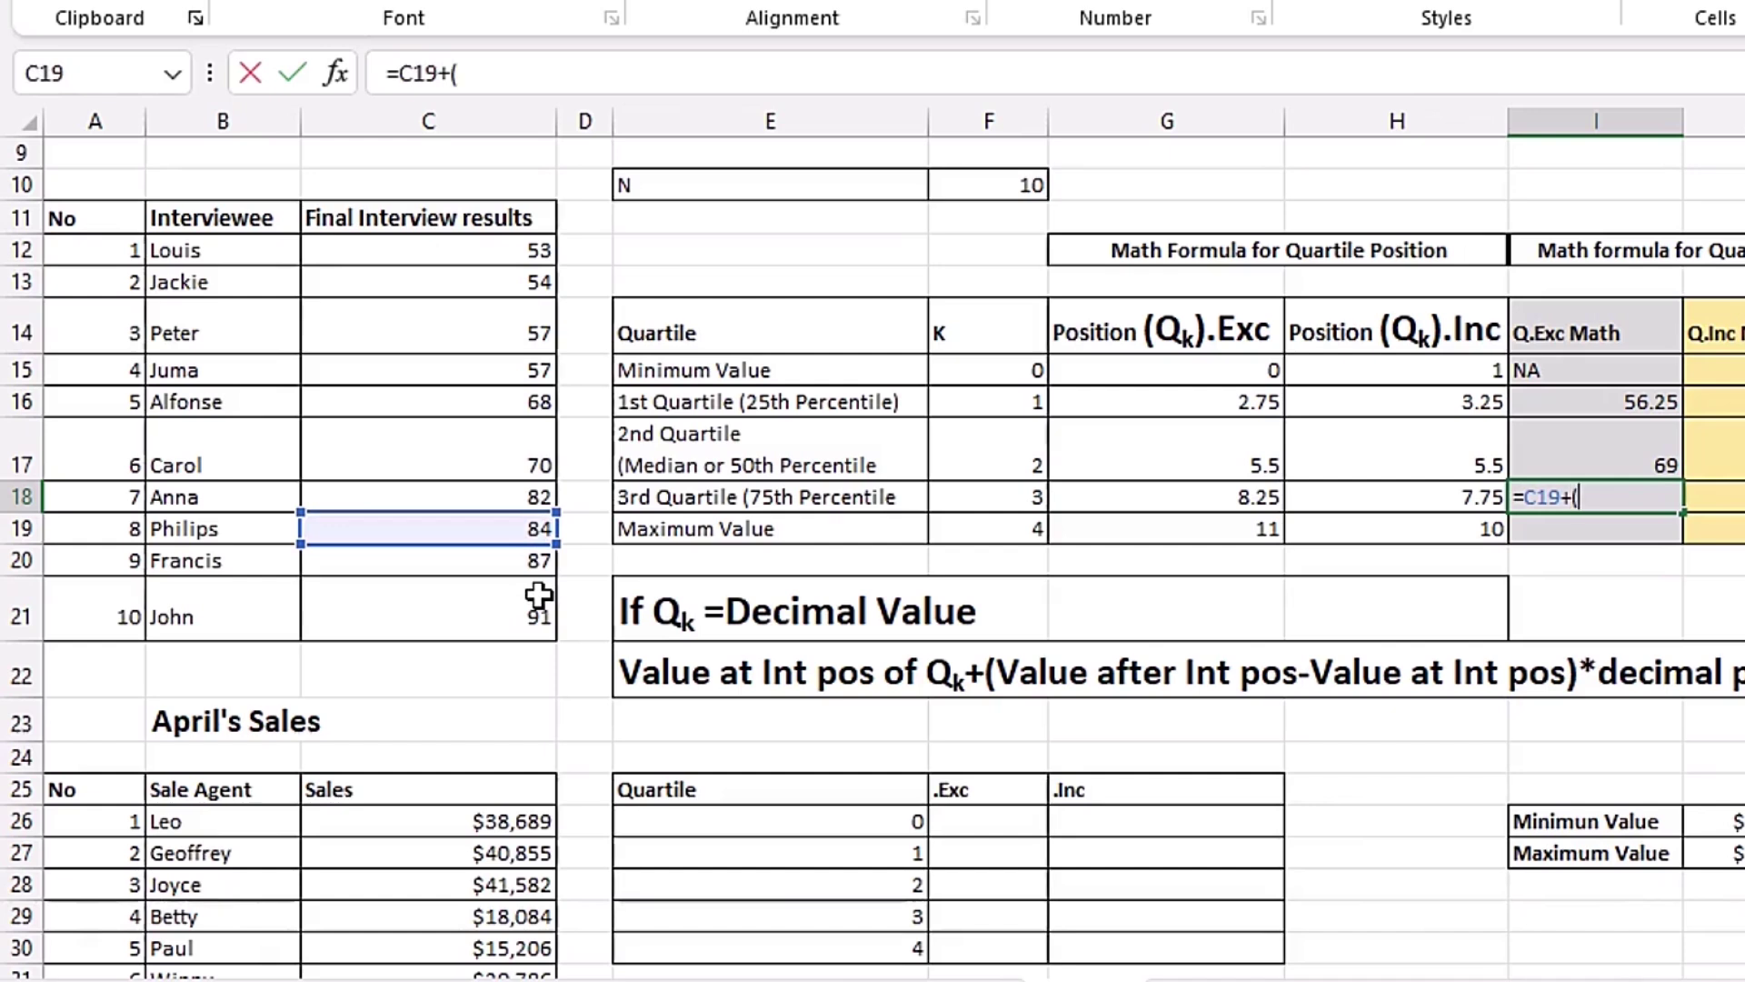
text(()
click(432, 558)
text(-)
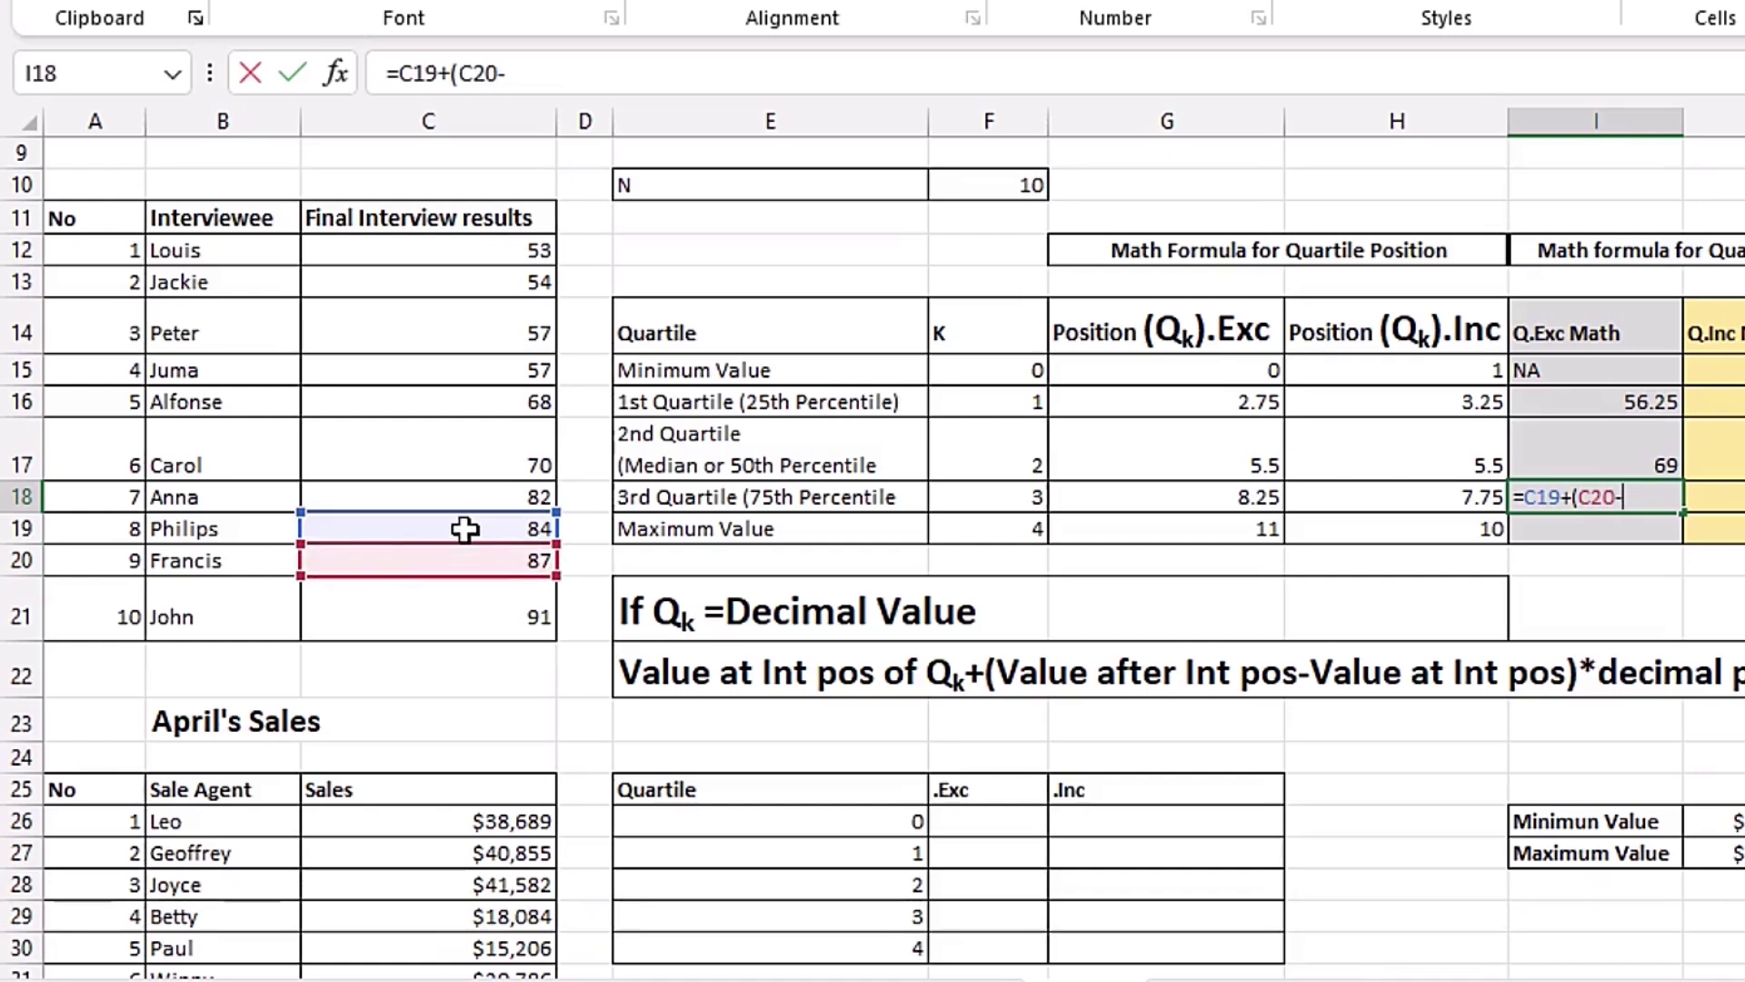
click(462, 527)
text())
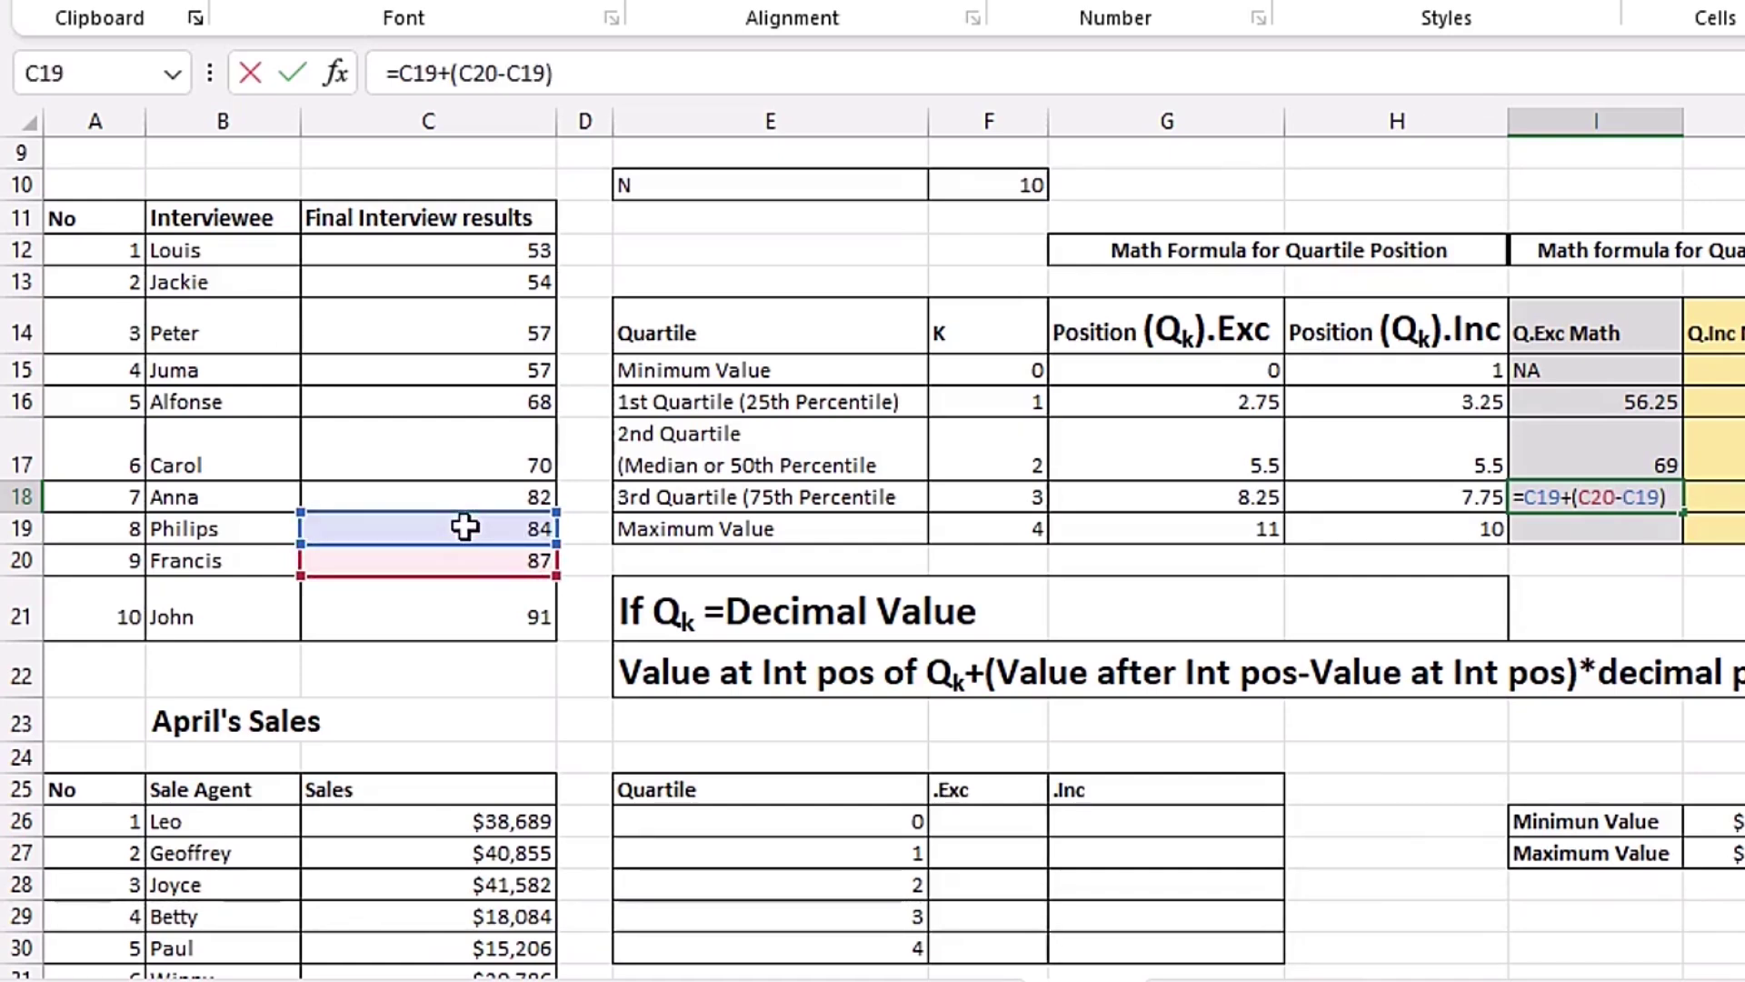
text(*)
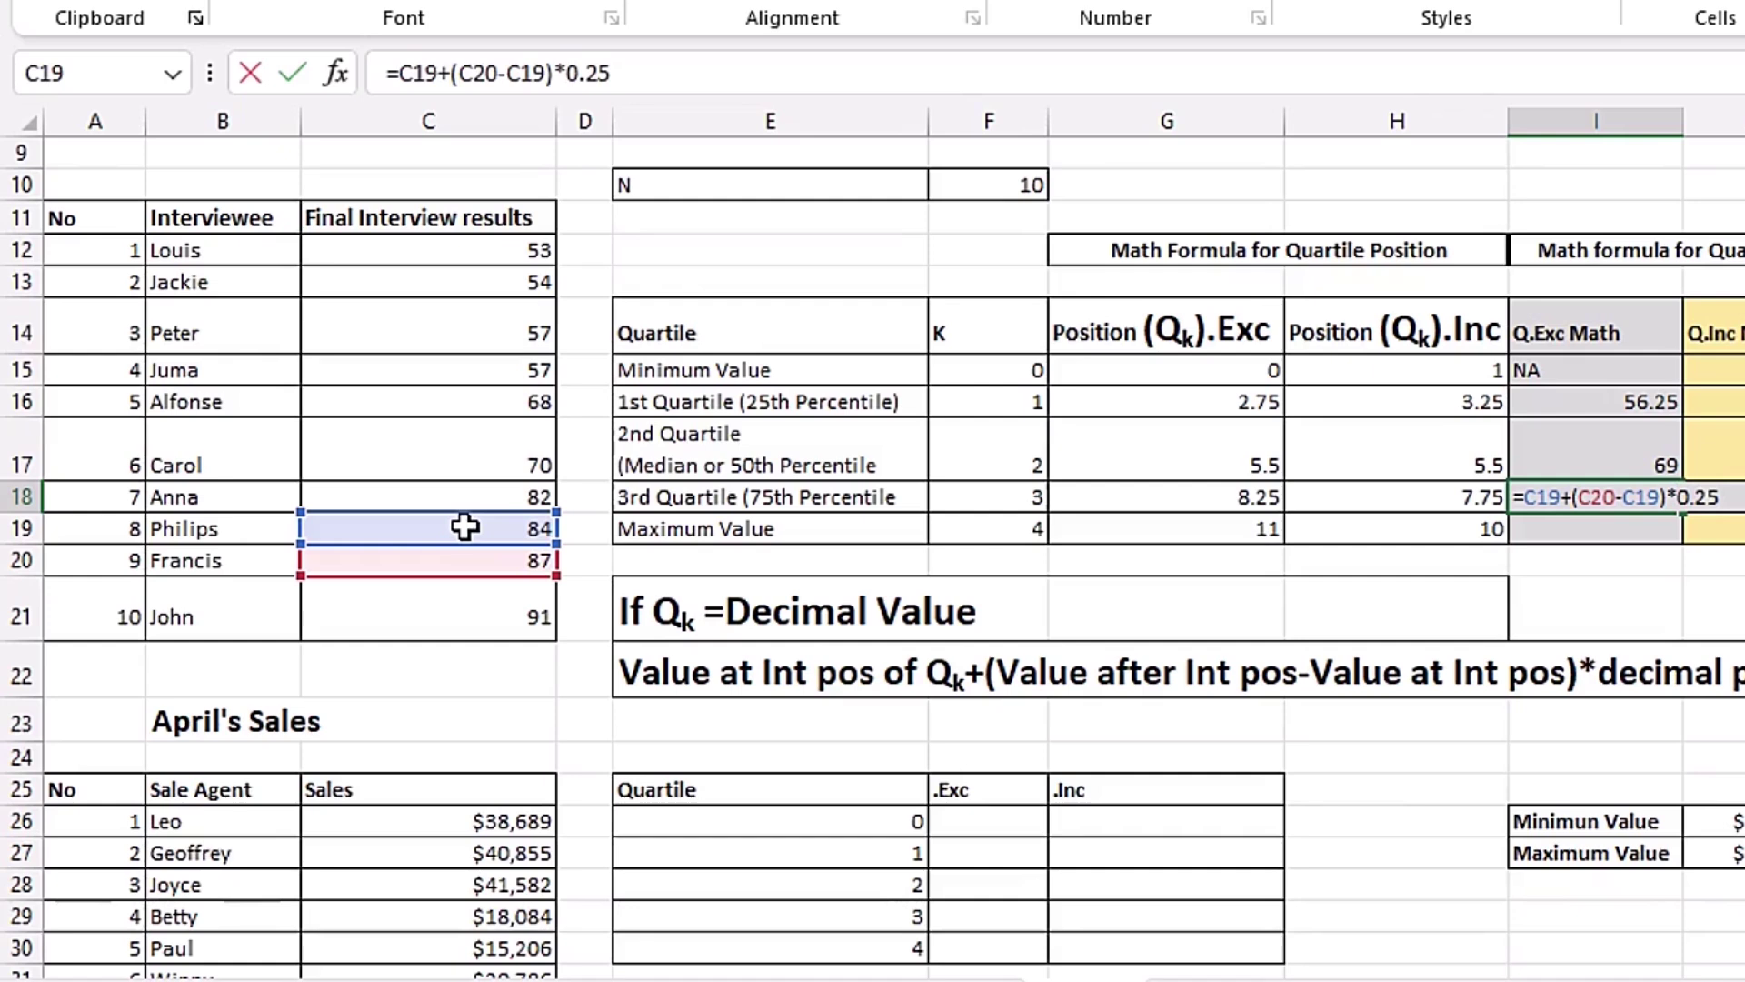
key(Return)
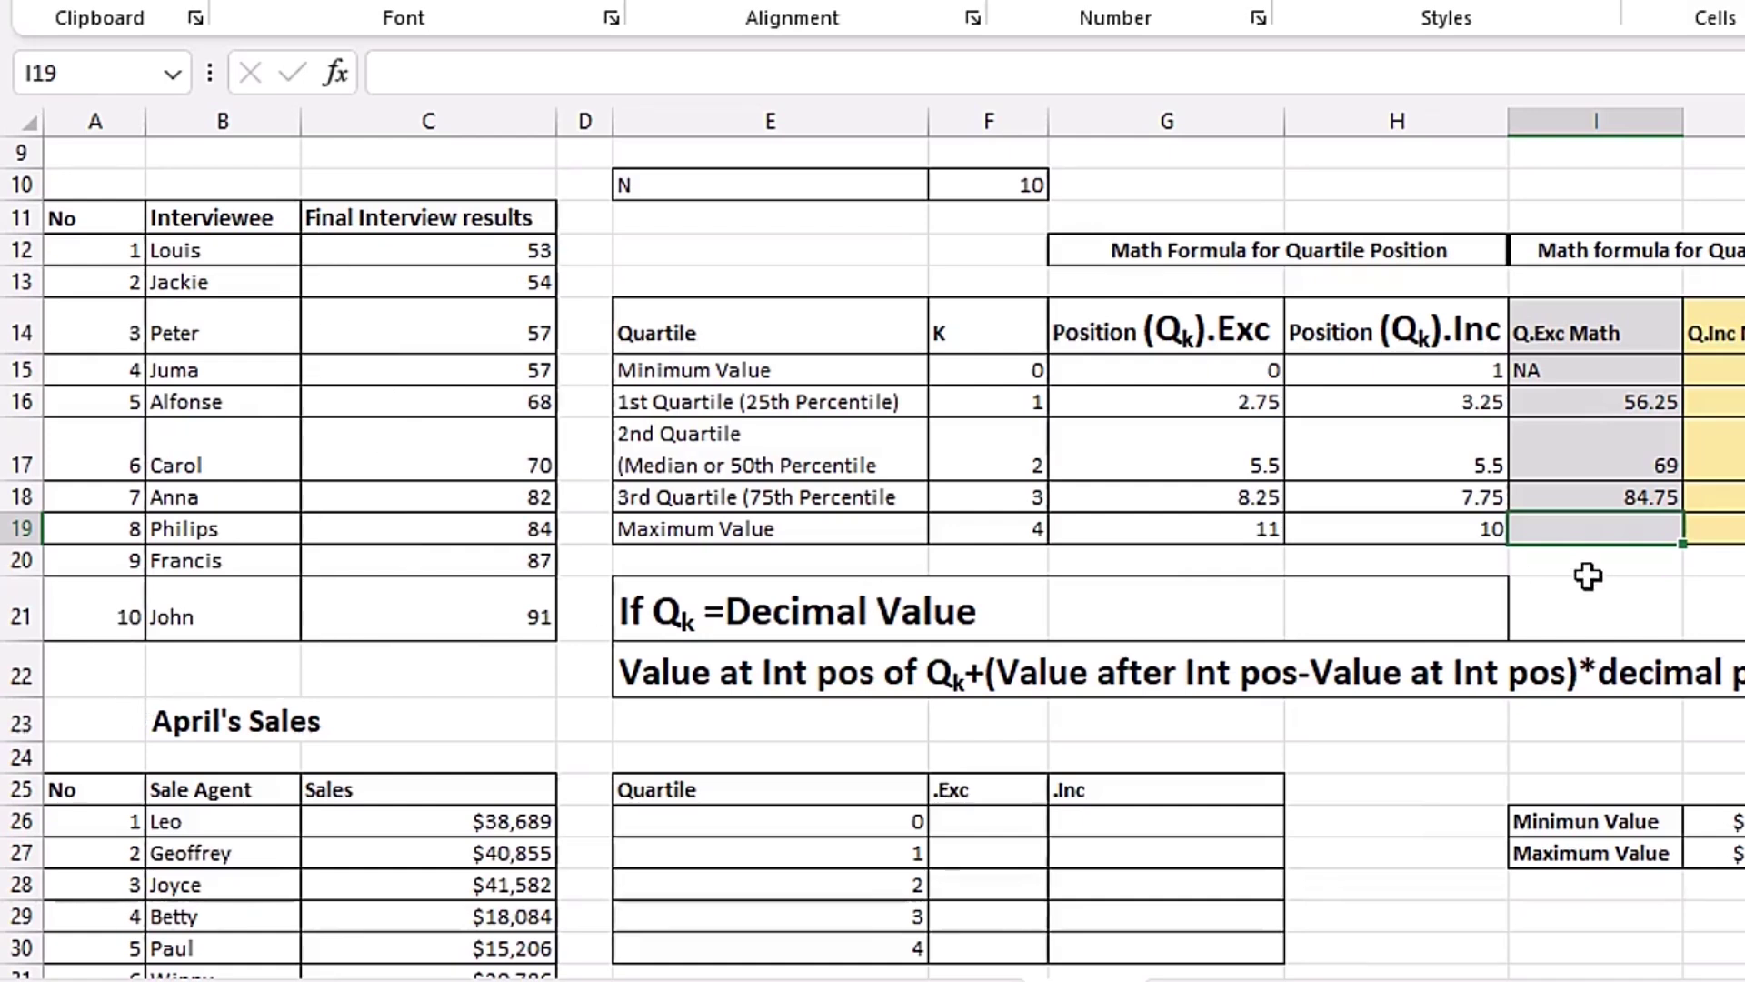
Enter NA as the Q.Exc Math result for the maximum value in I19
text(NA)
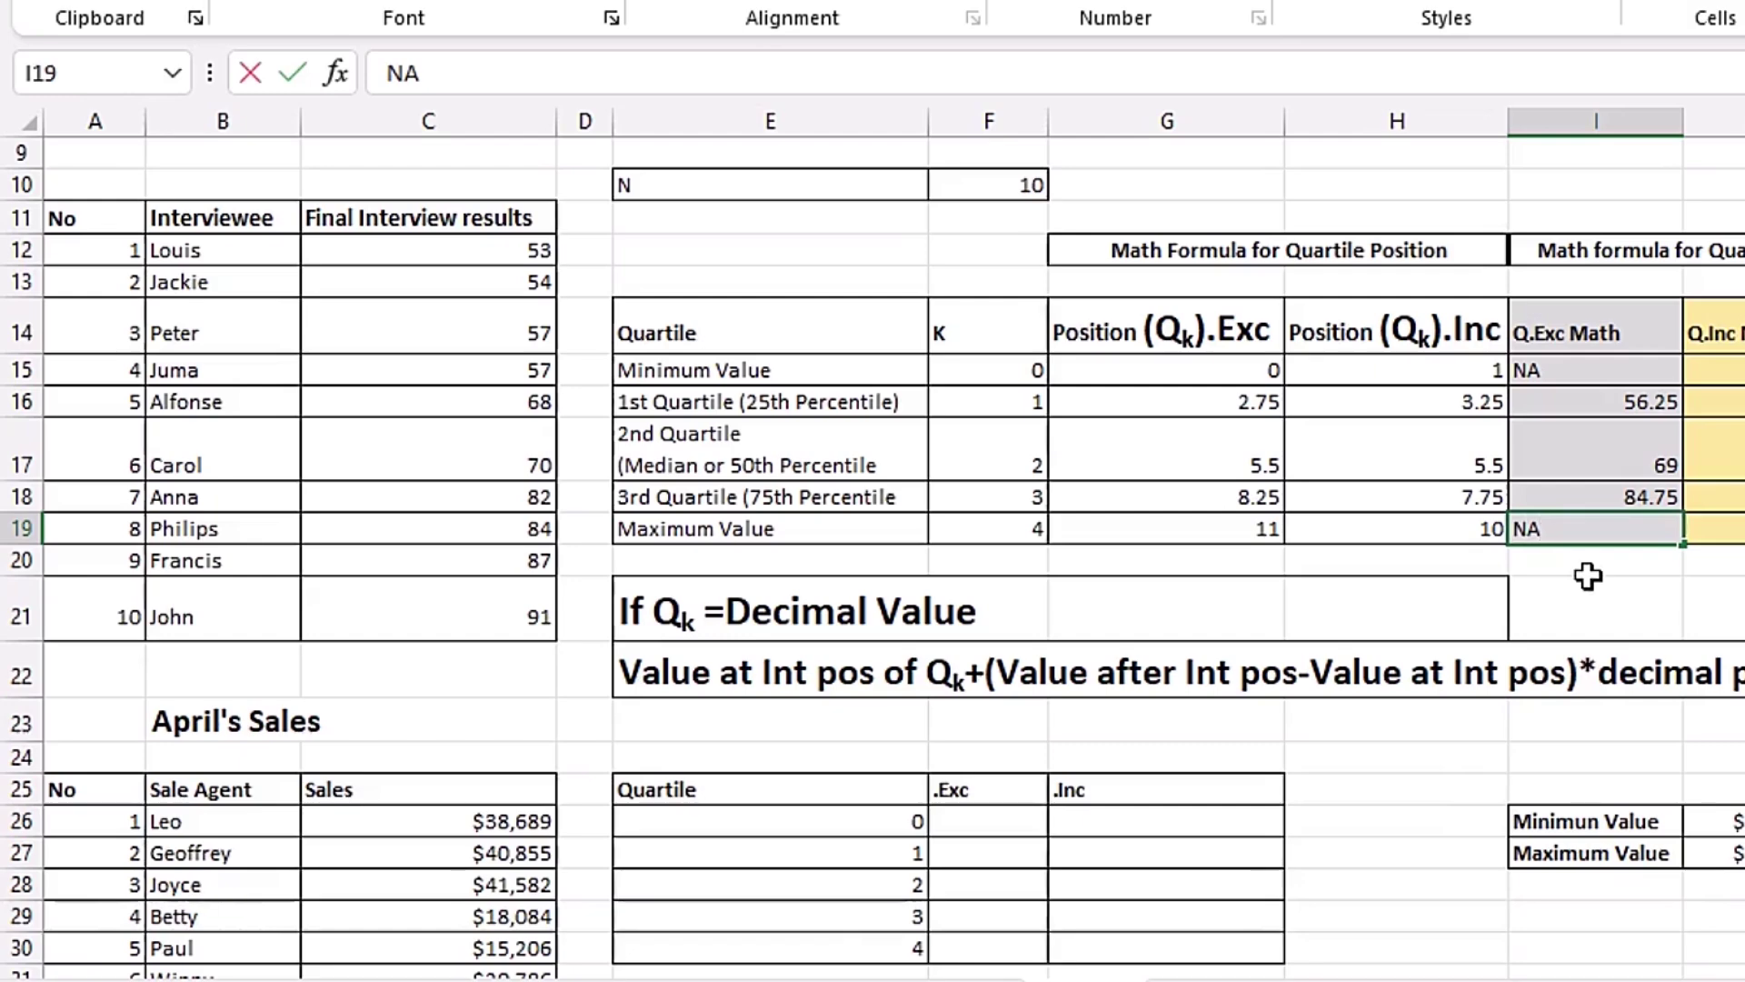
key(Tab)
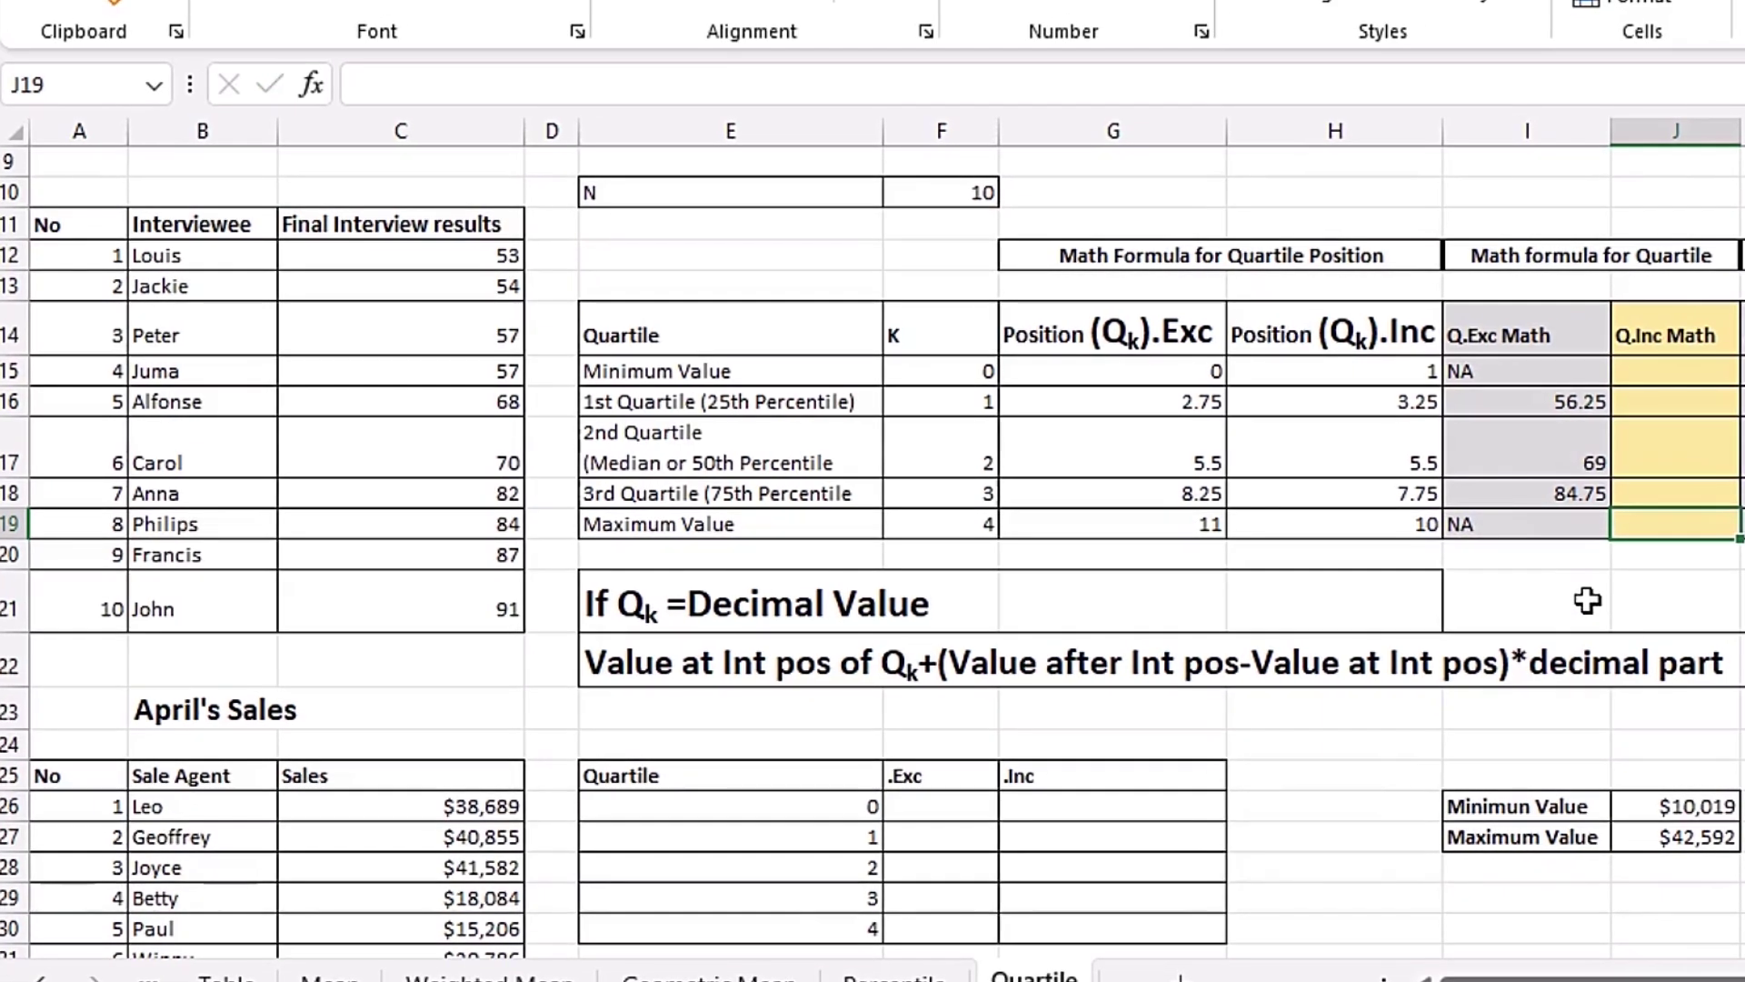
Calculate the minimum value's Q.Inc Math result in J15 with the formula =C12
click(1668, 369)
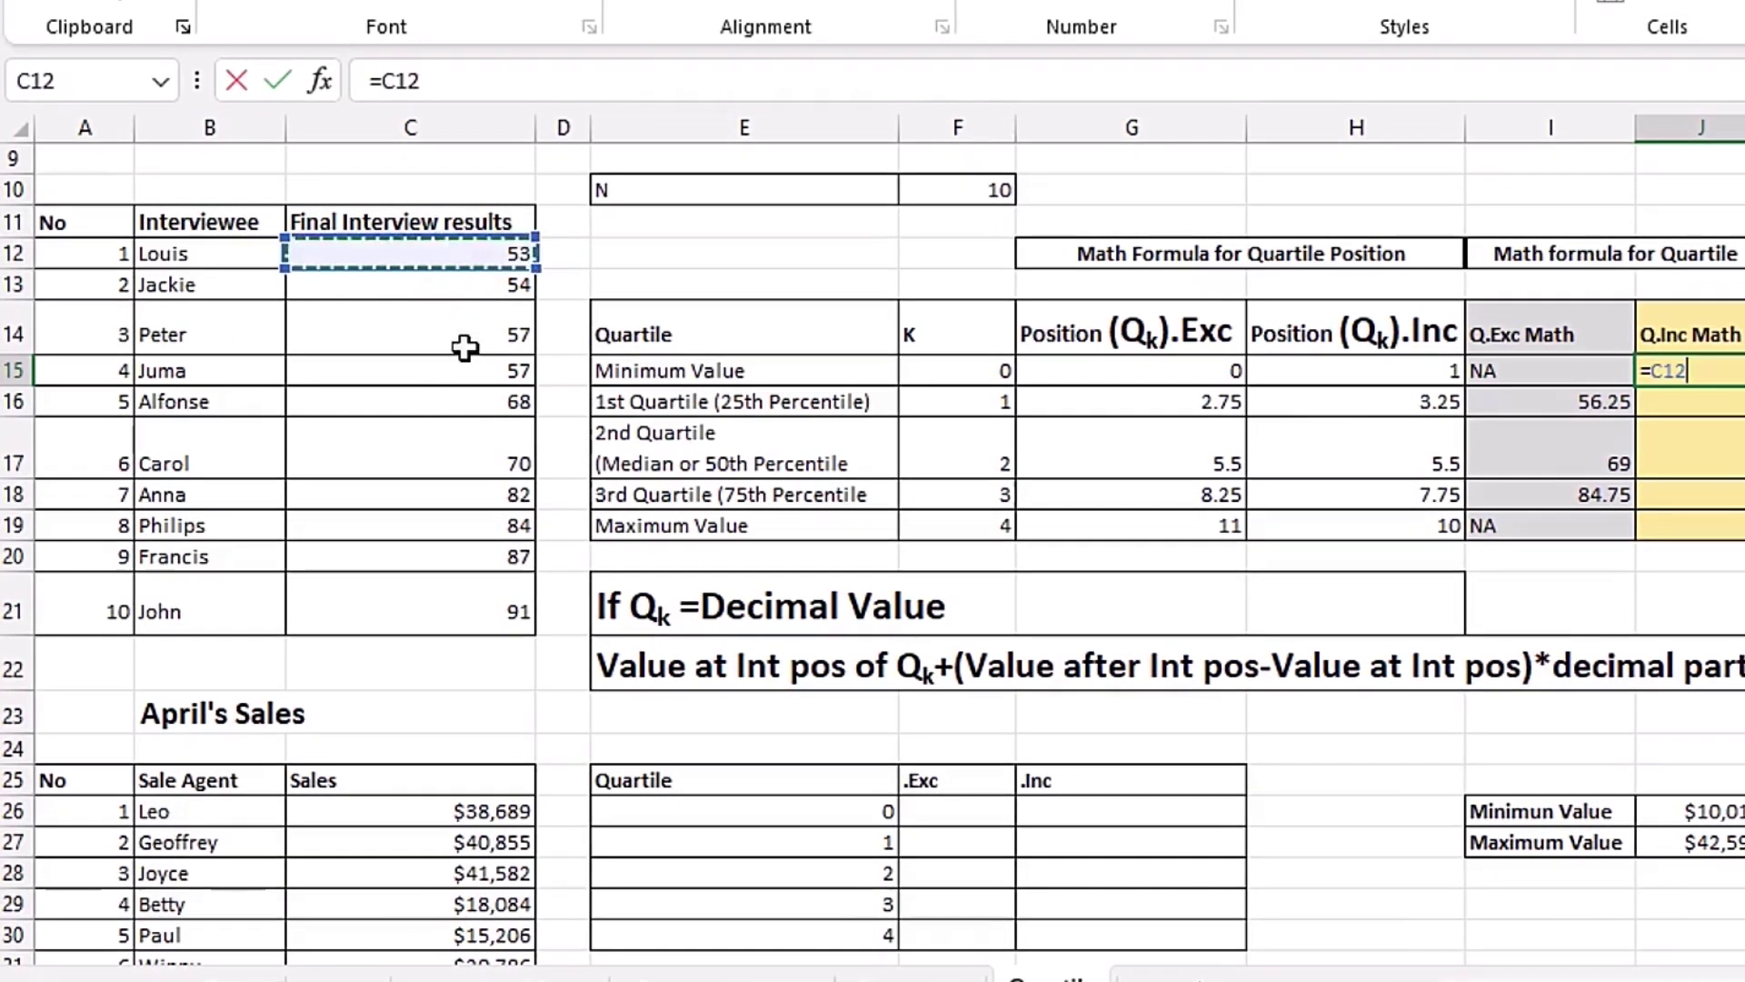
key(Return)
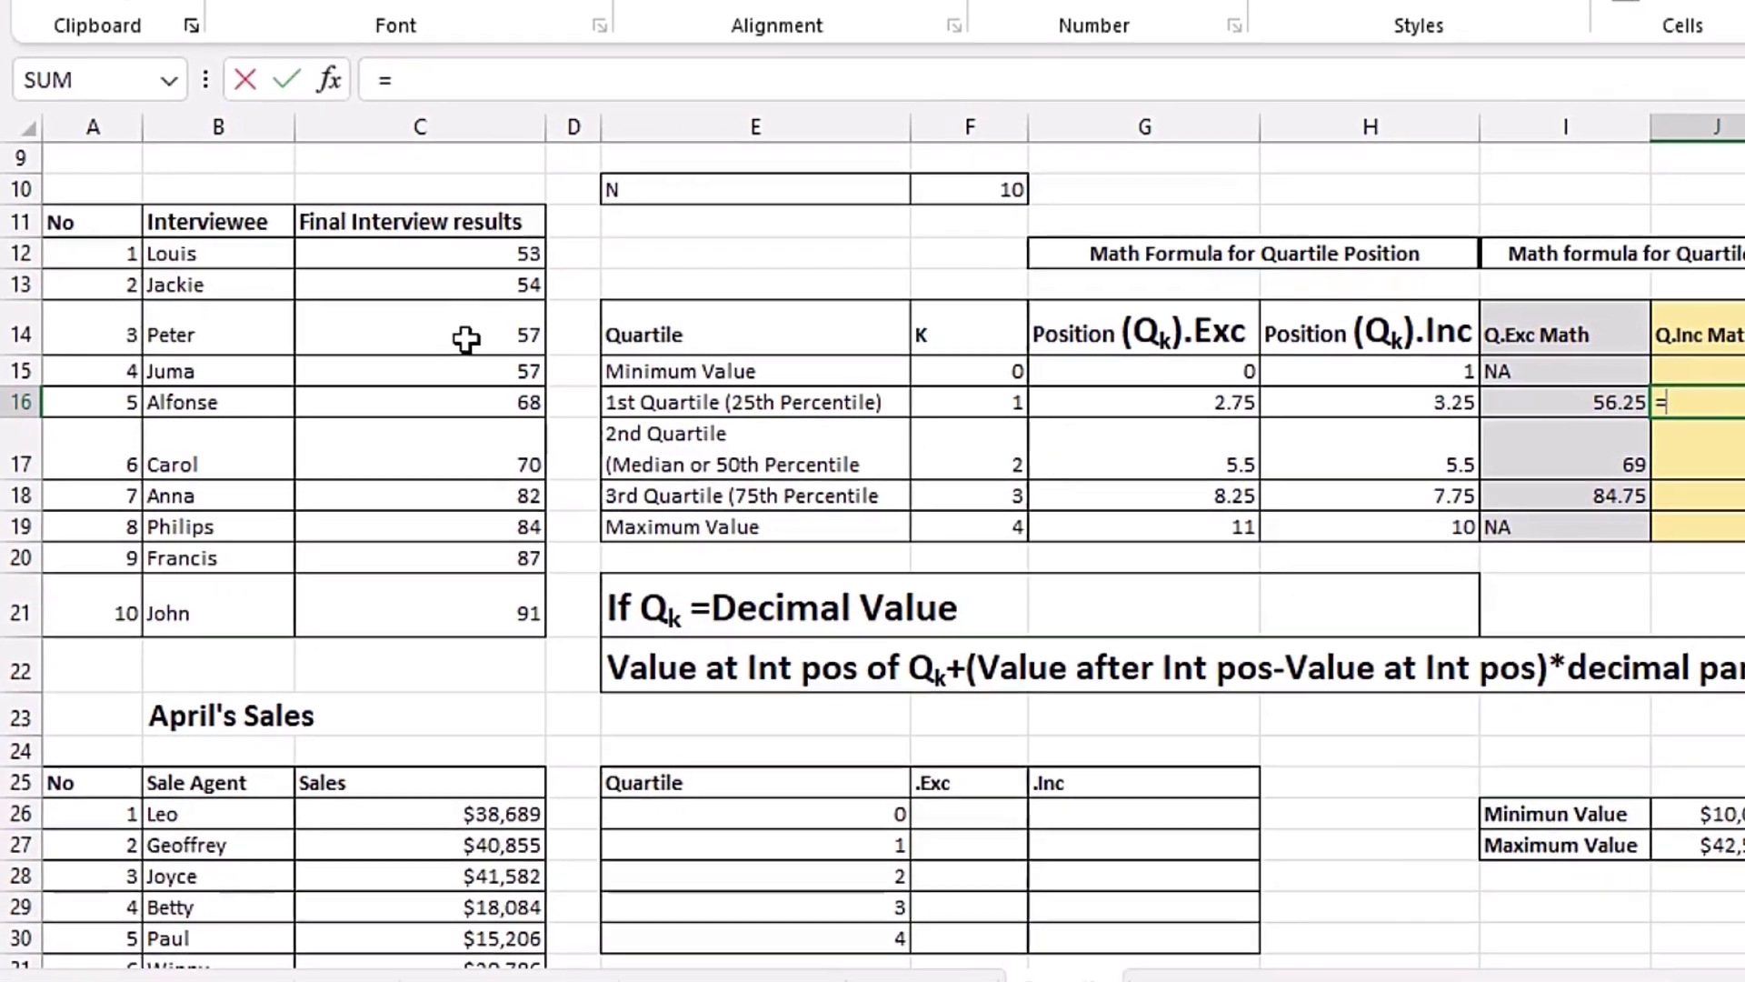
Calculate the 1st quartile's Q.Inc Math value in J16 with the formula =C14+(C15-C14)*0.25
click(476, 339)
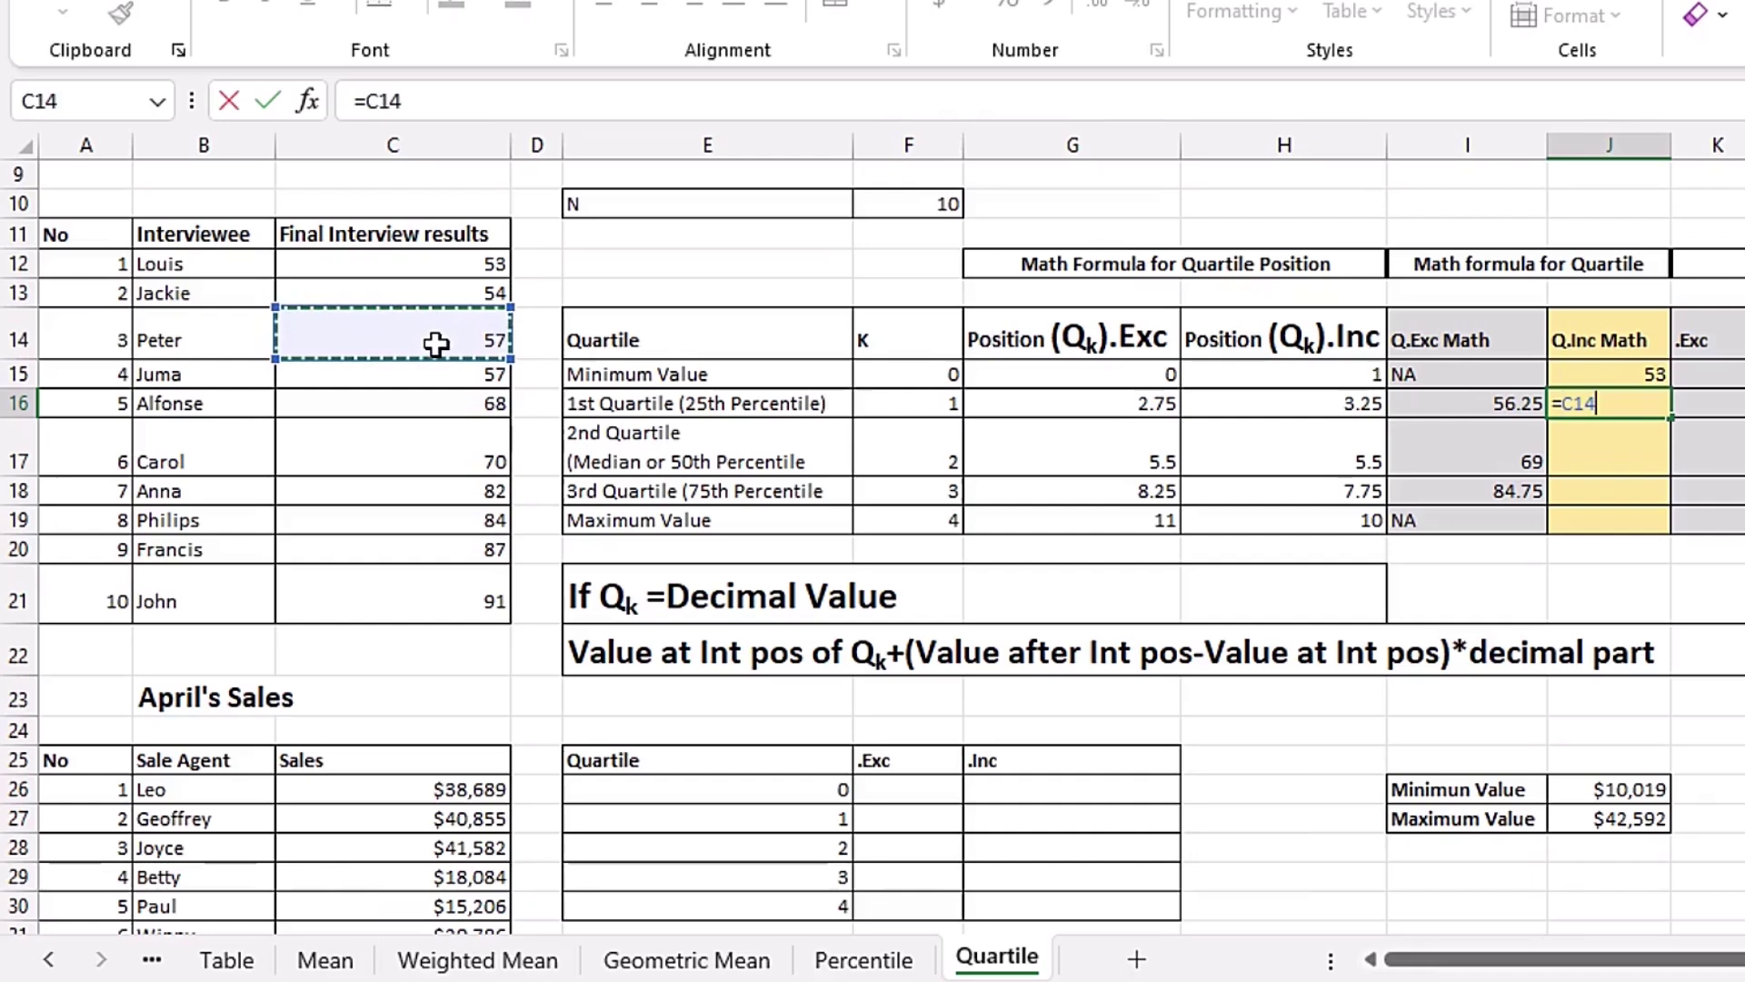
text(+()
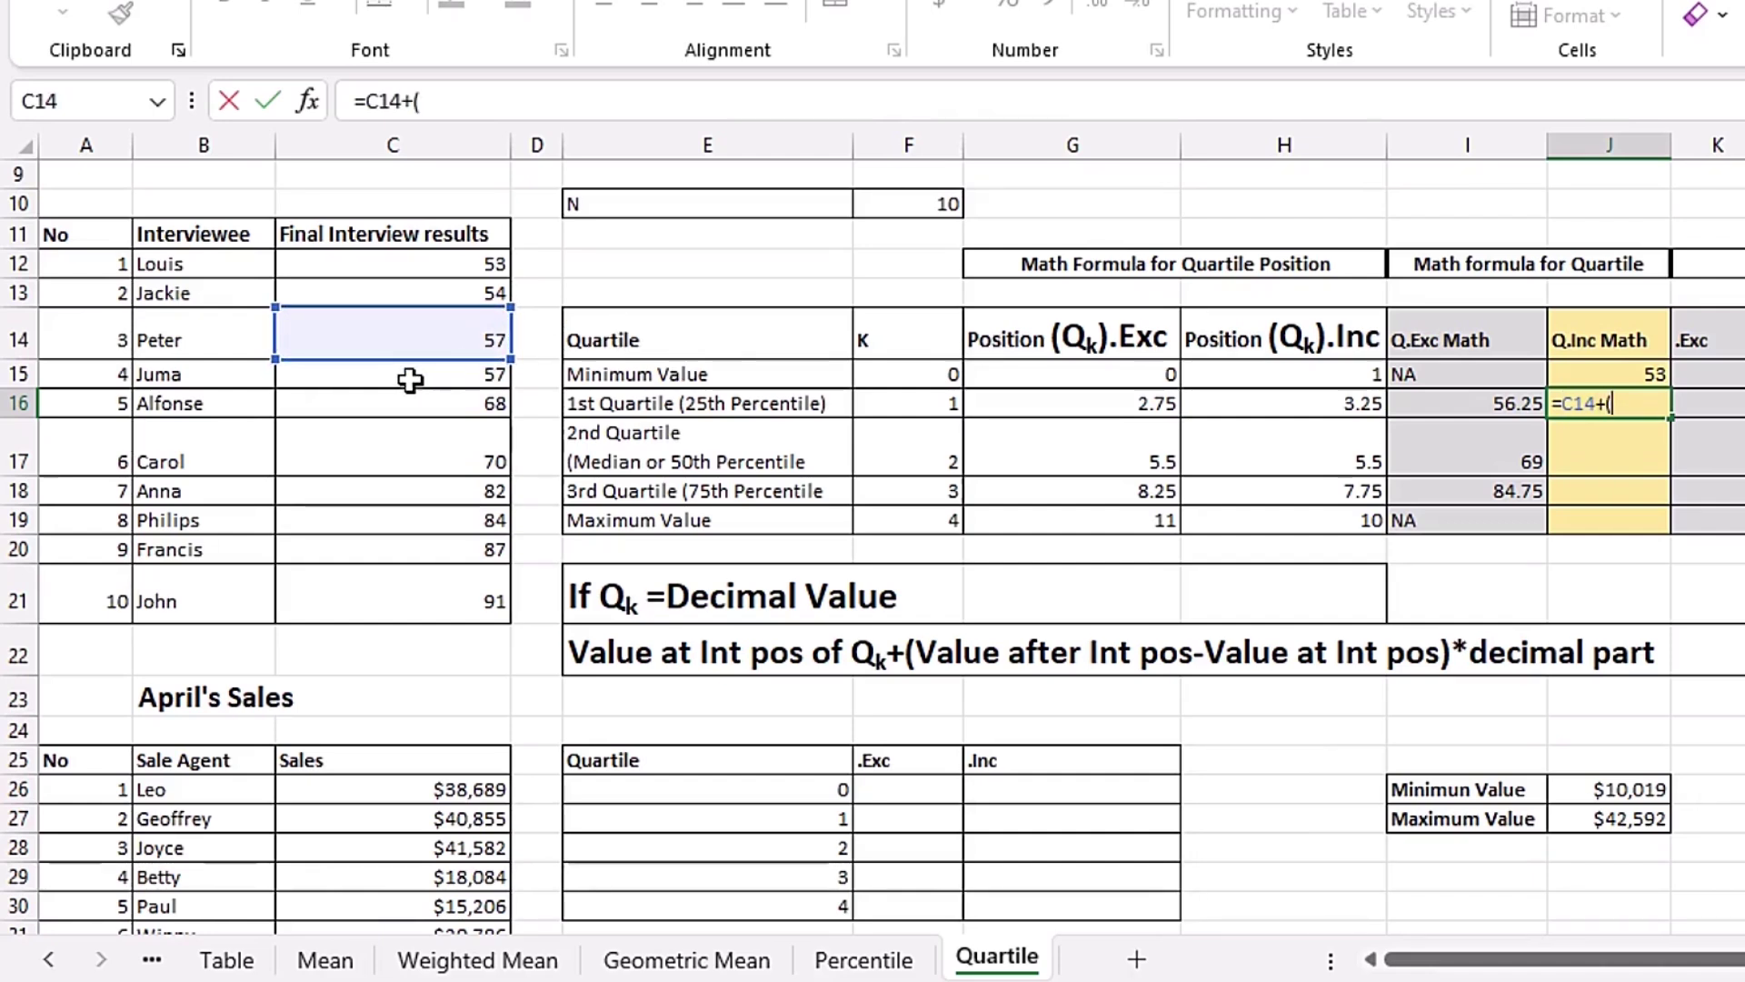
click(410, 378)
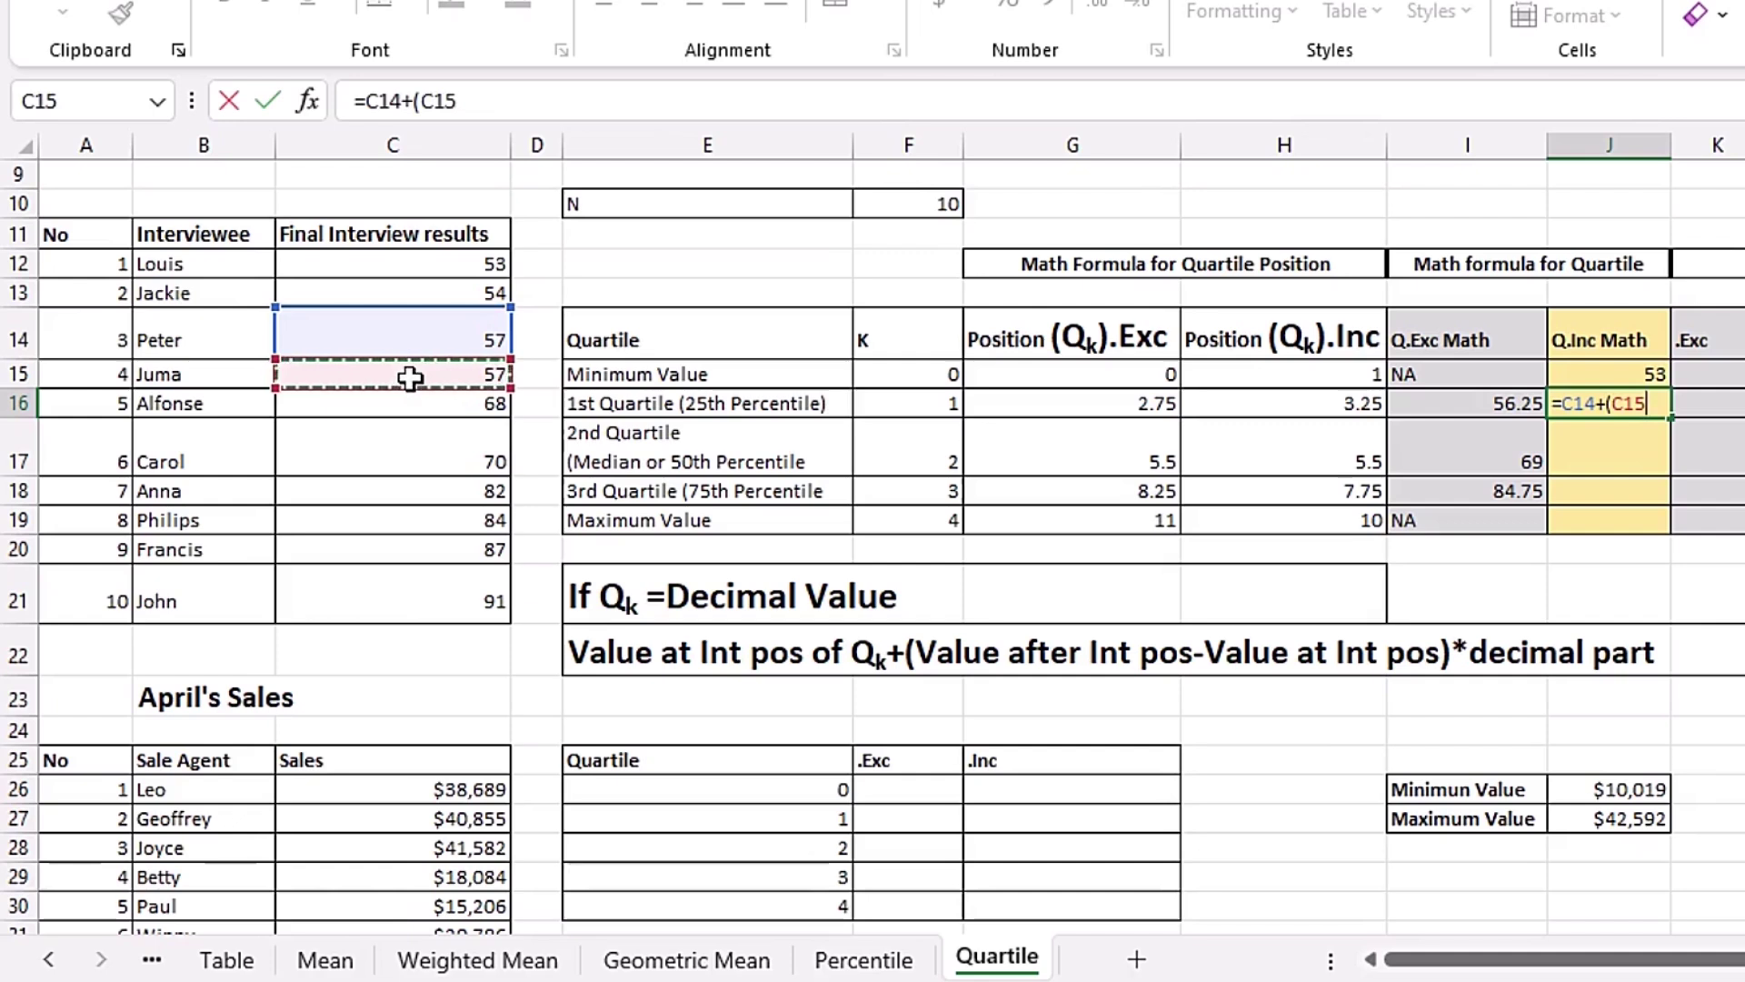
text(-)
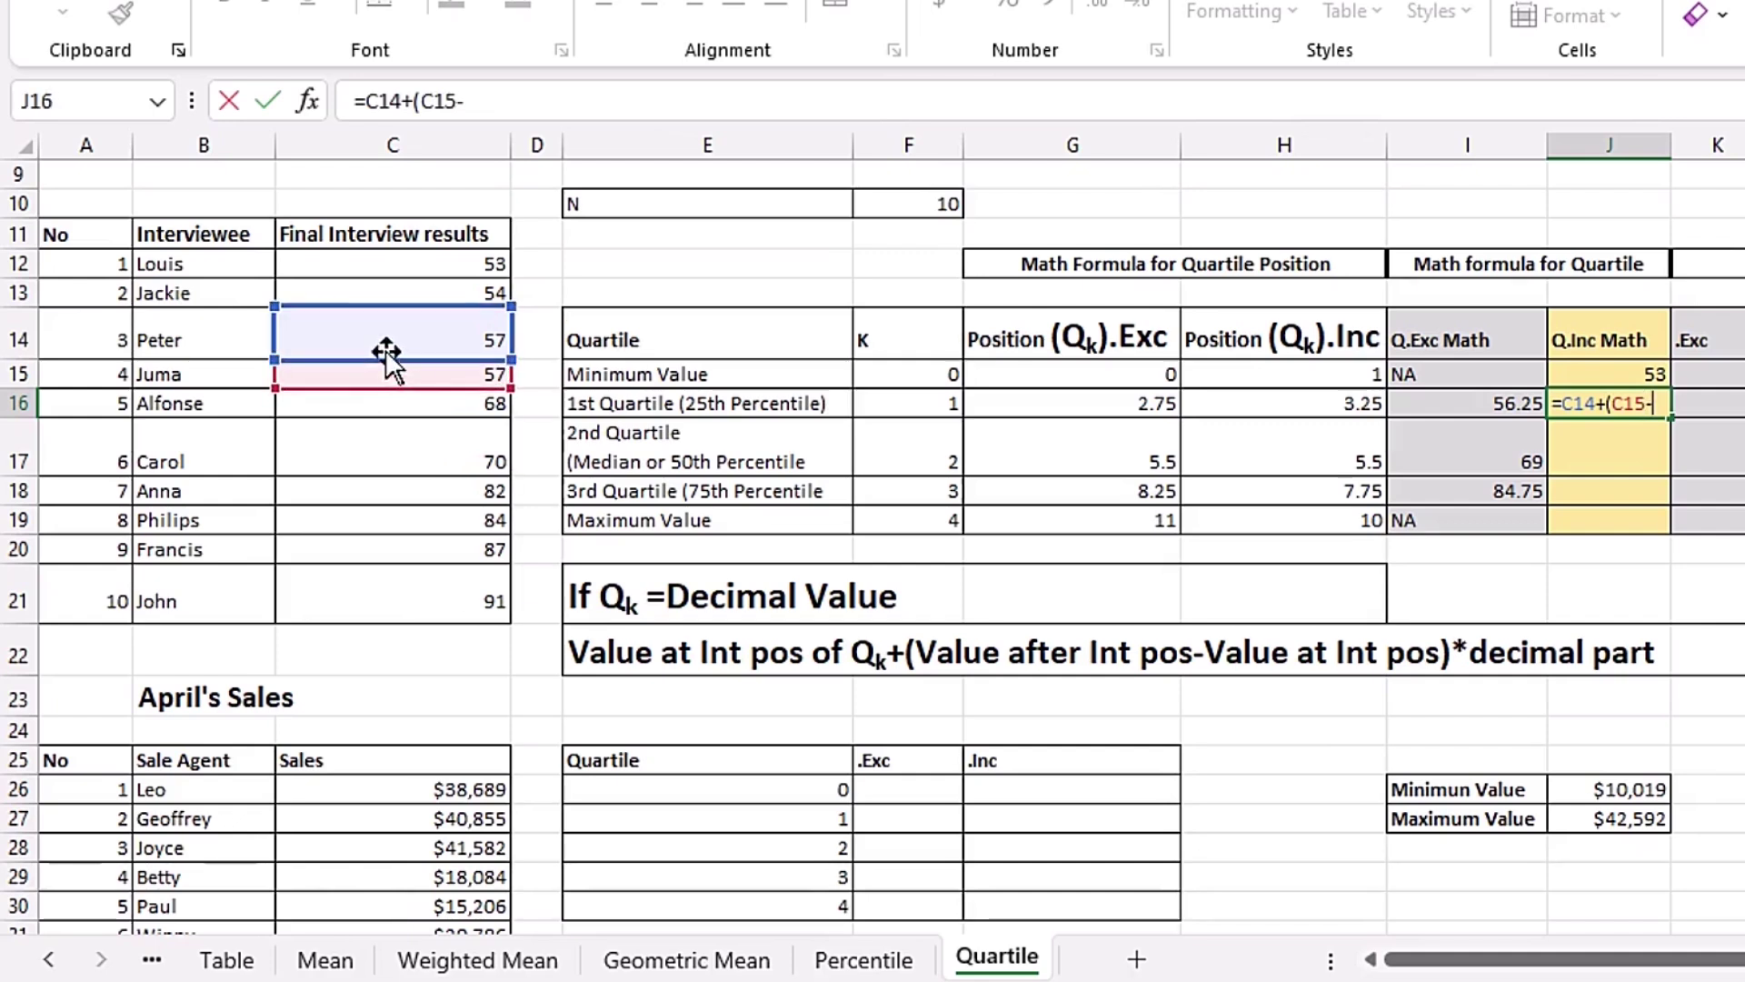
click(408, 329)
text()*)
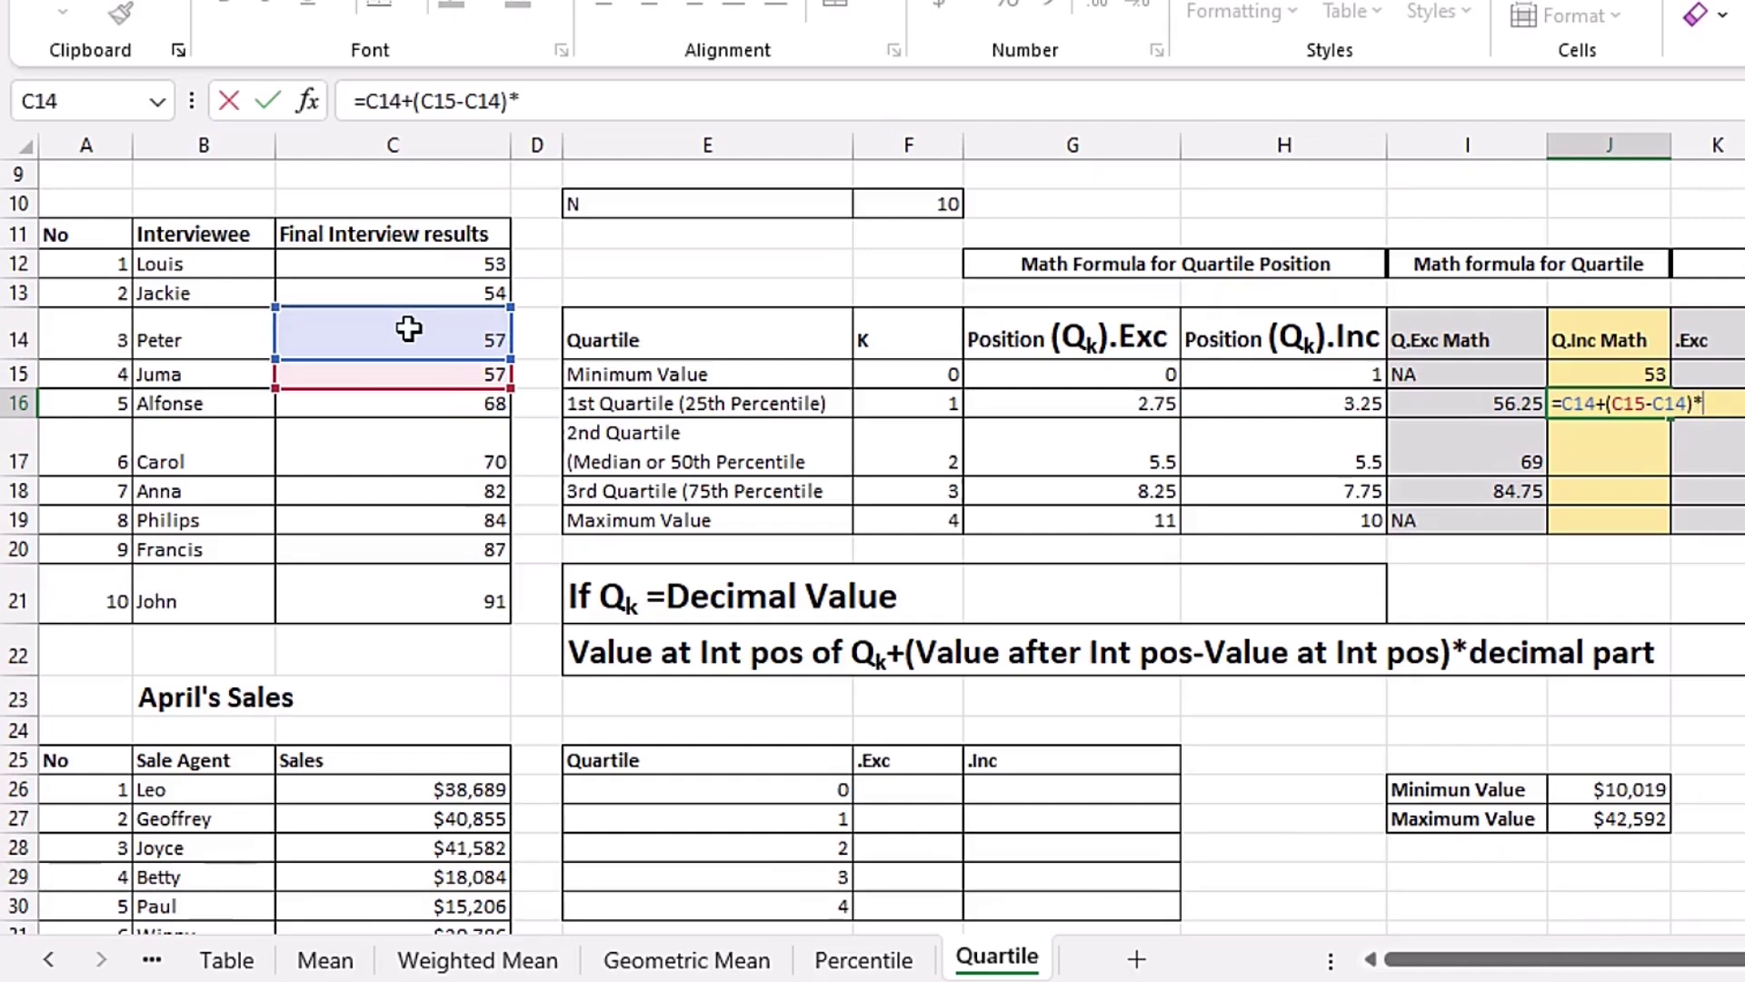
text(0.25)
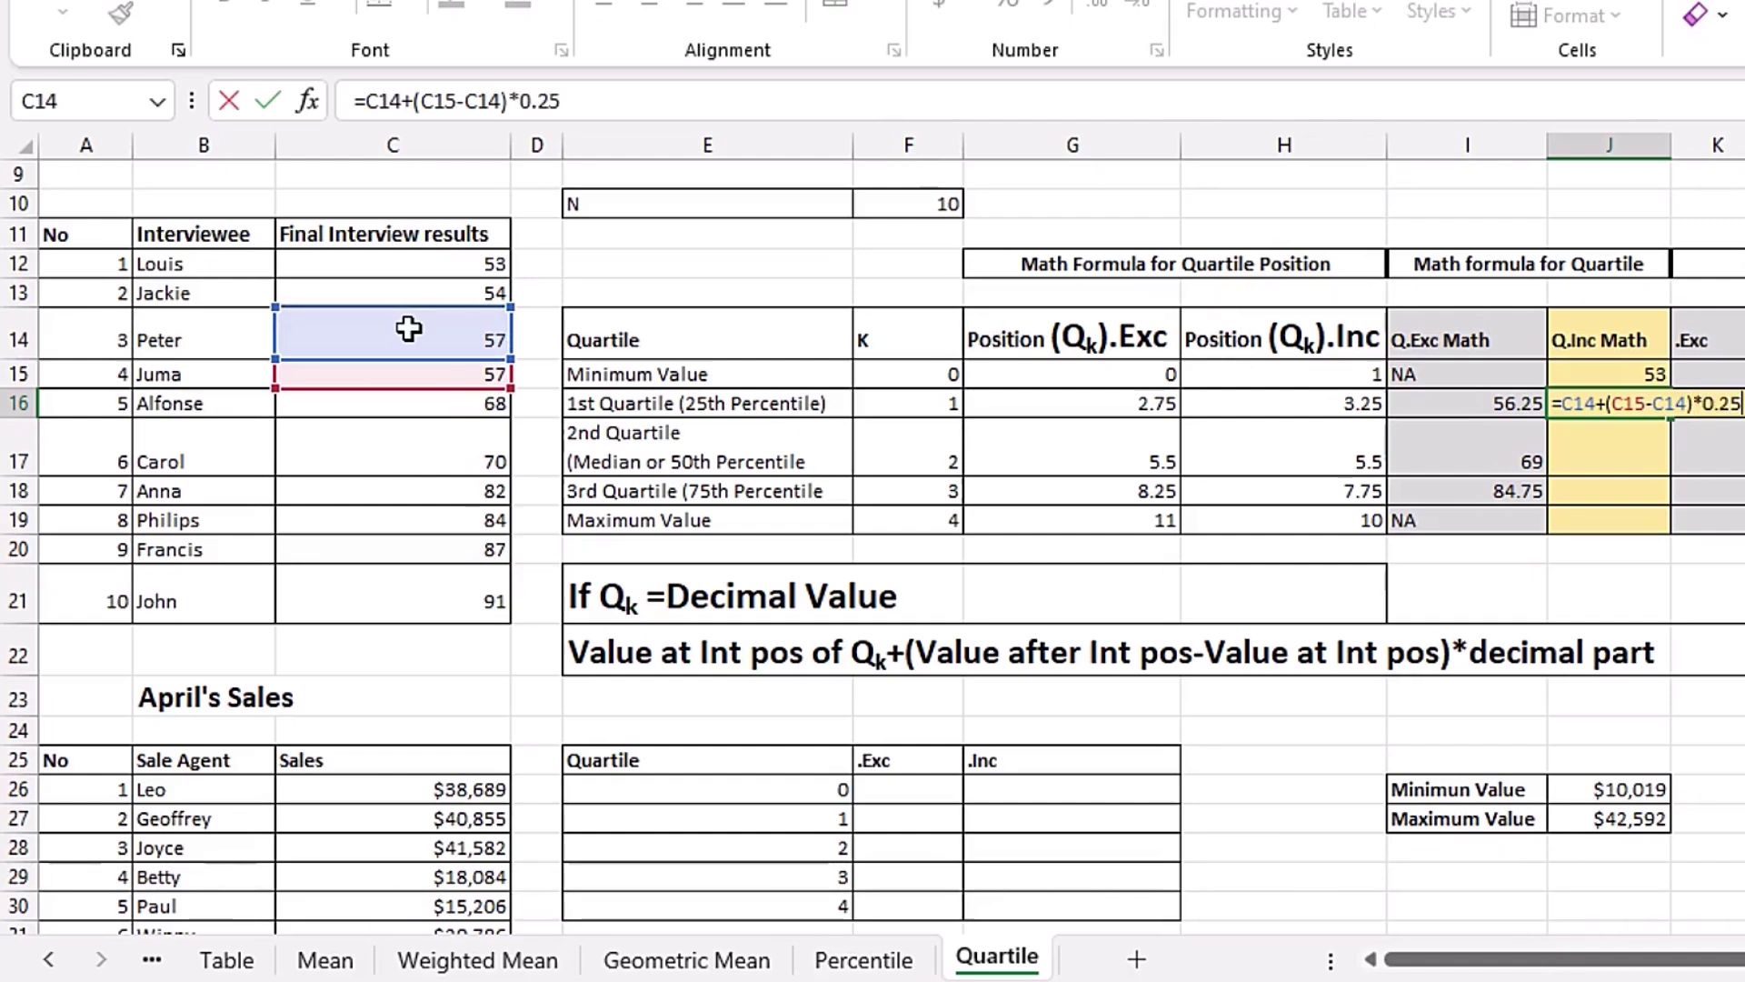
key(Return)
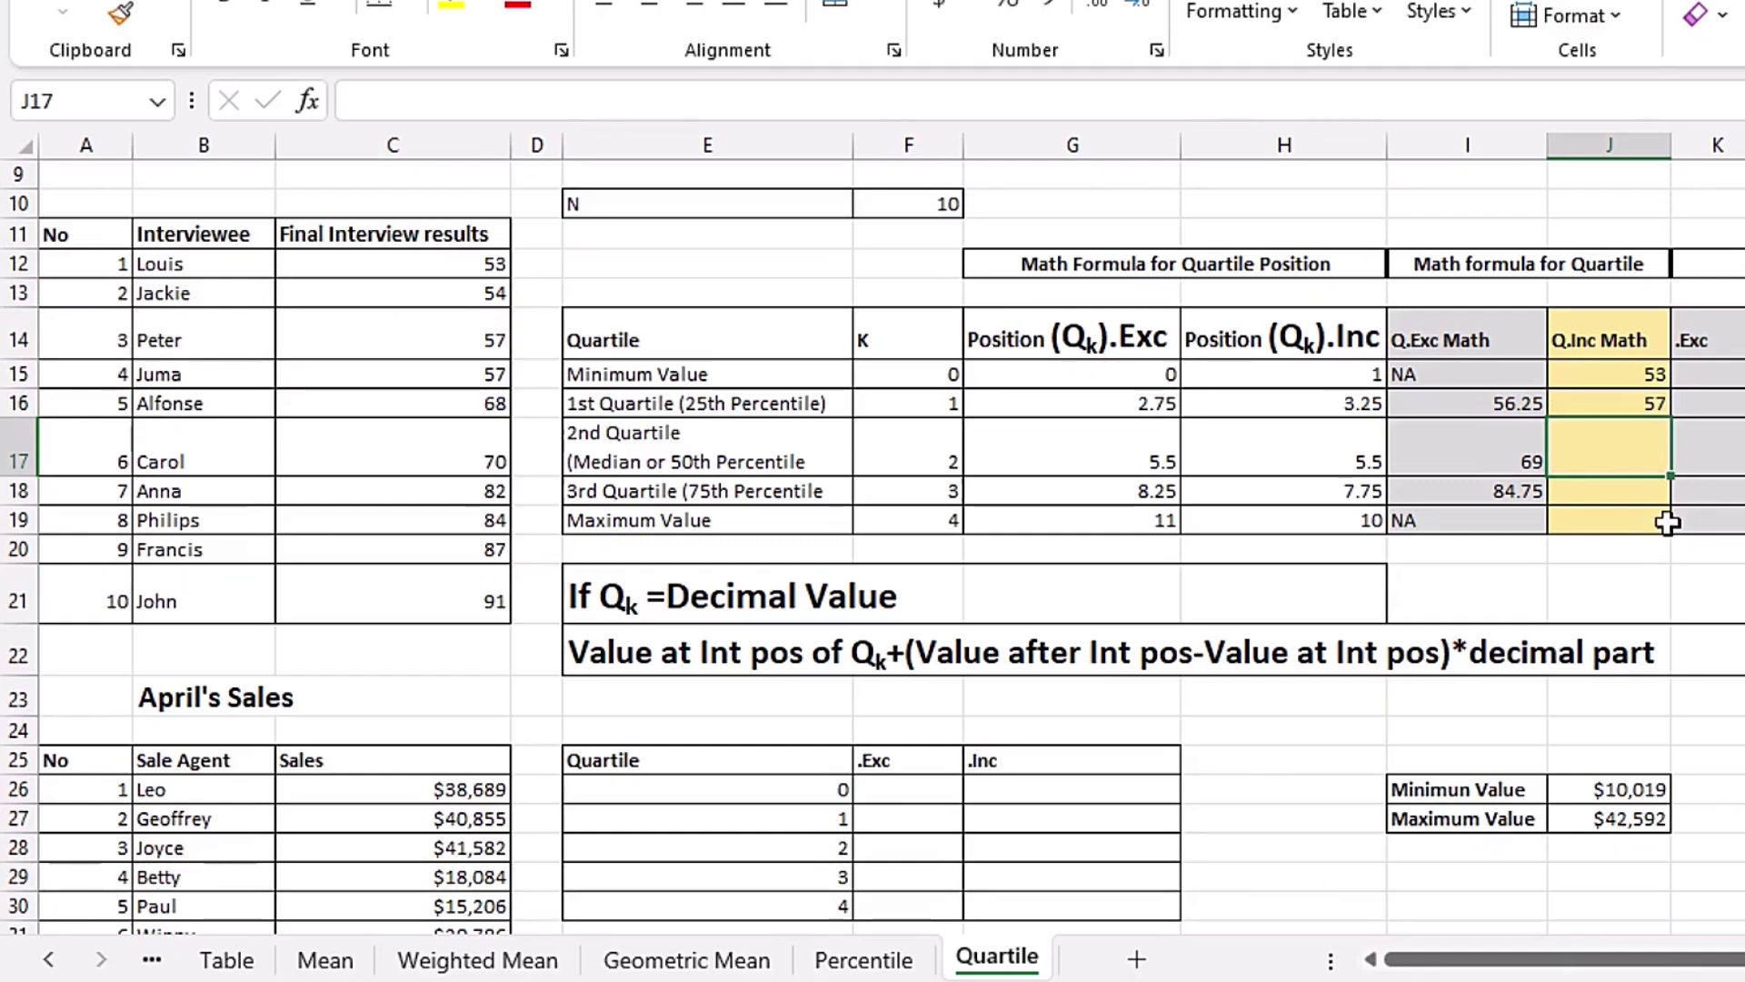
Calculate the 2nd quartile's Q.Inc Math value in J17 with the formula =C16+(C17-C16)*0.5
text(=)
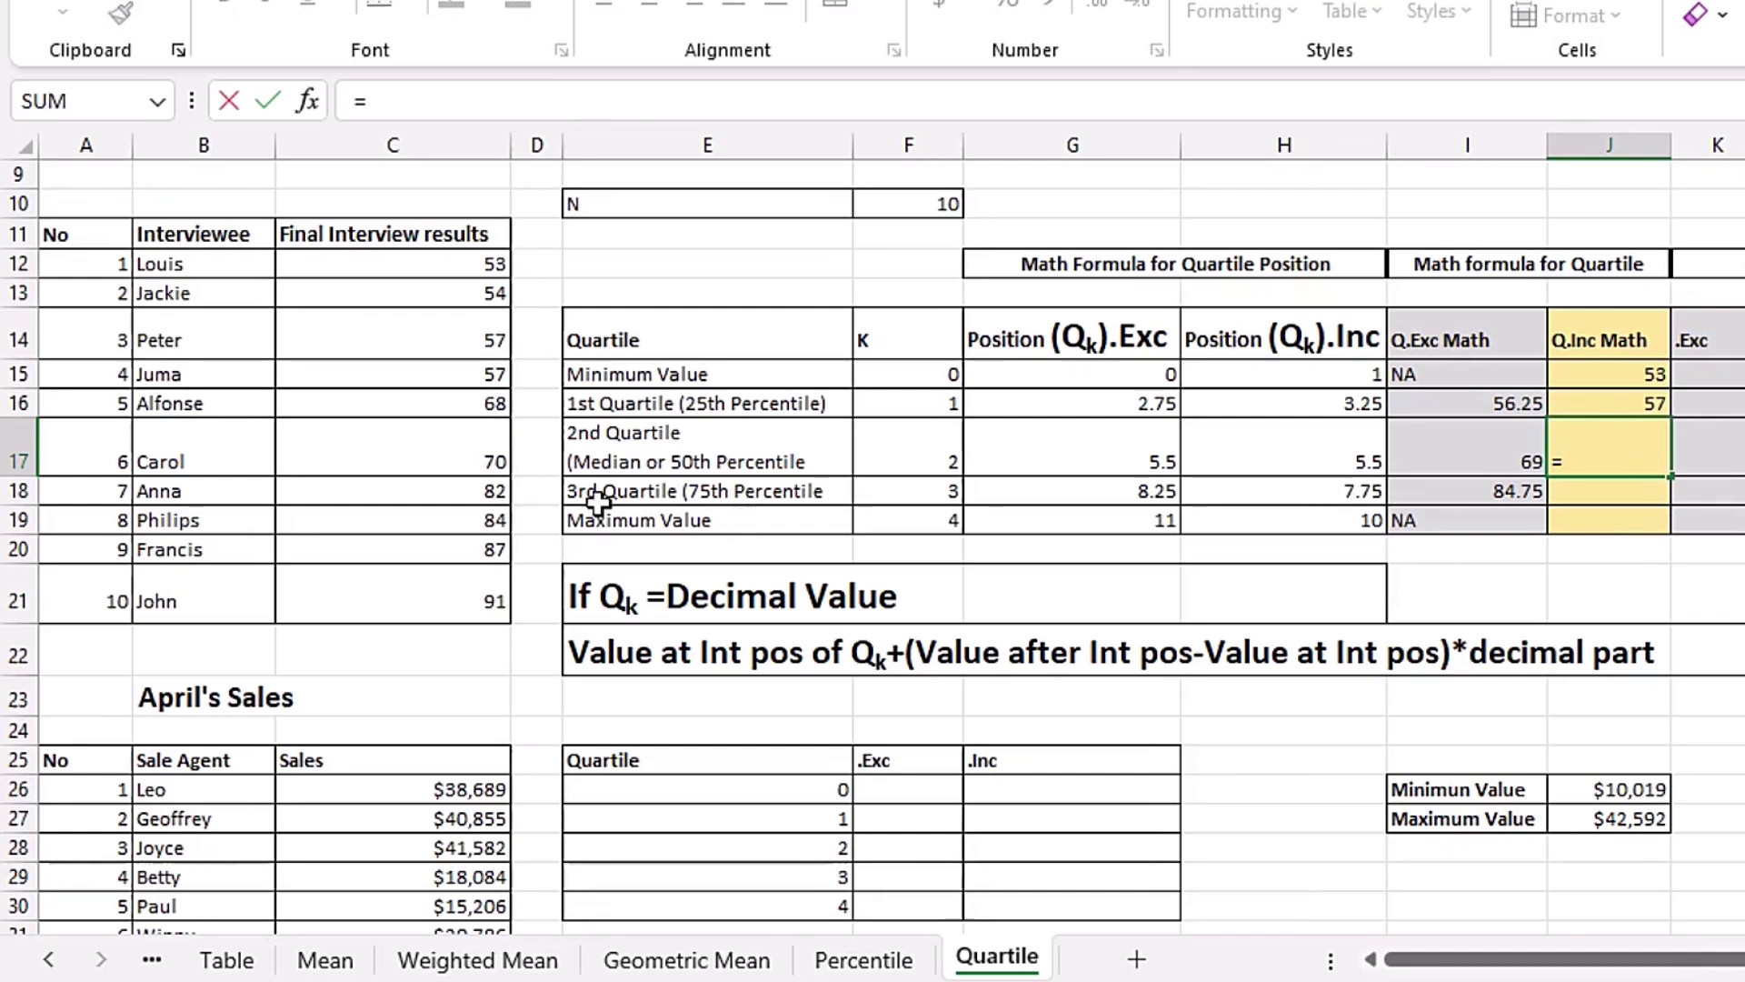
click(410, 404)
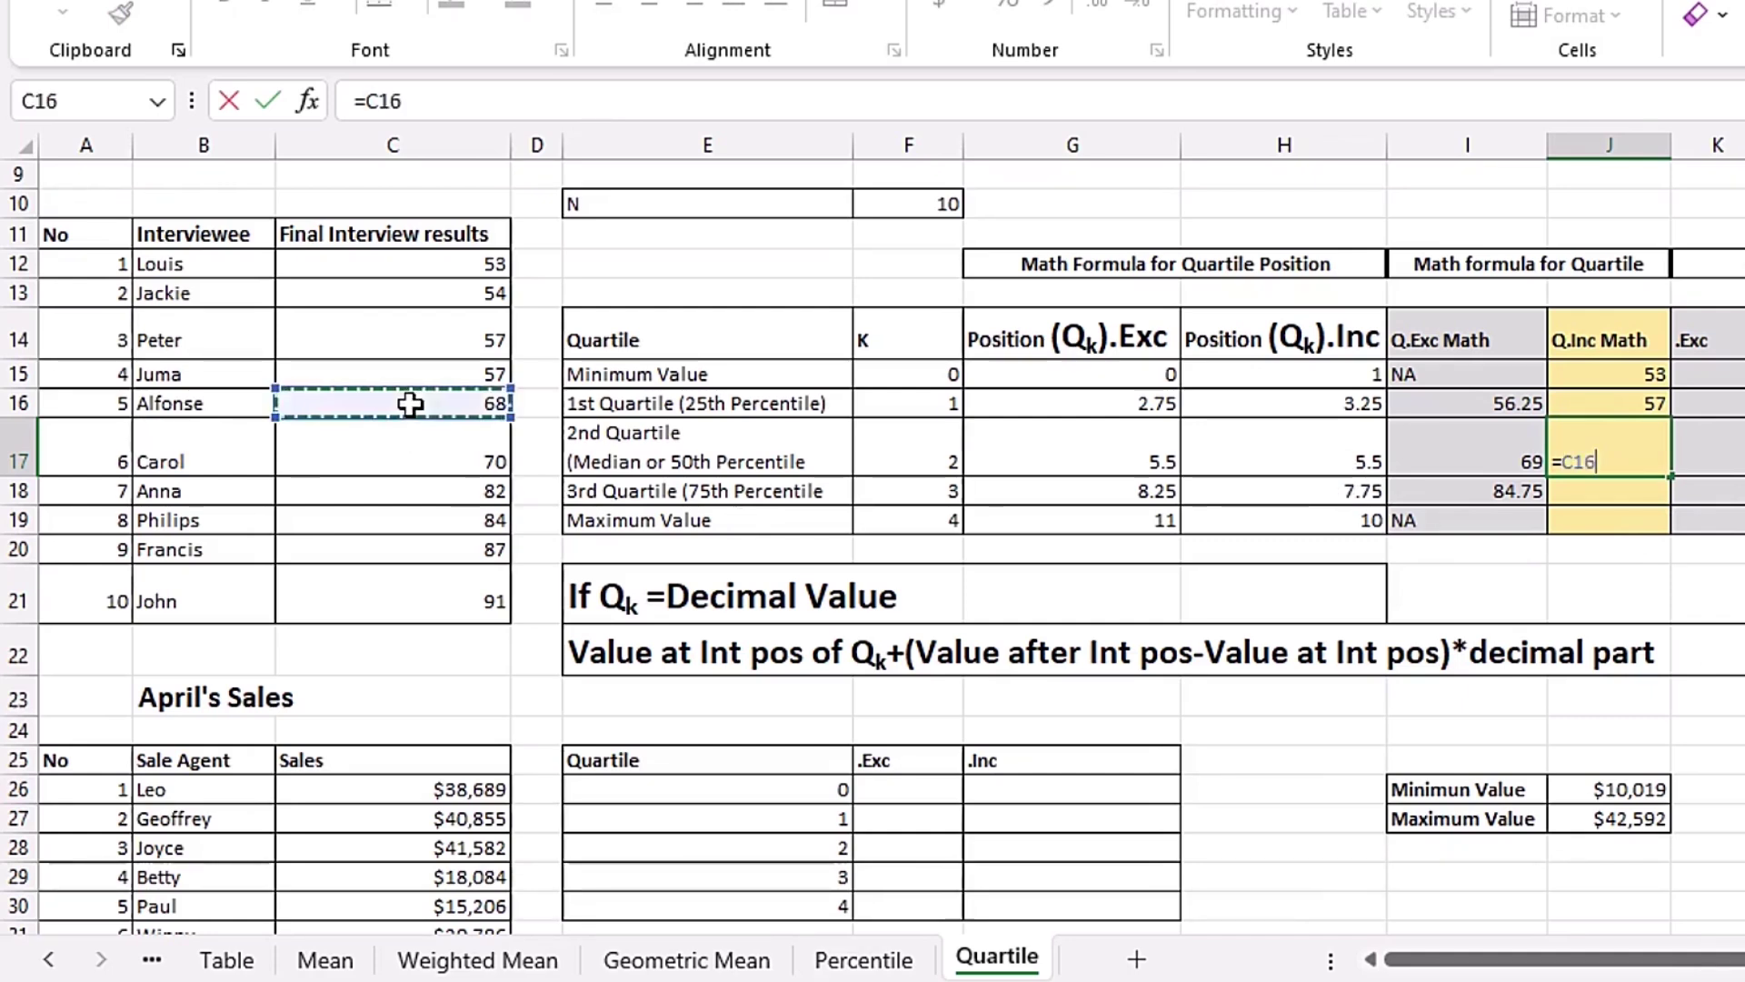
text(+()
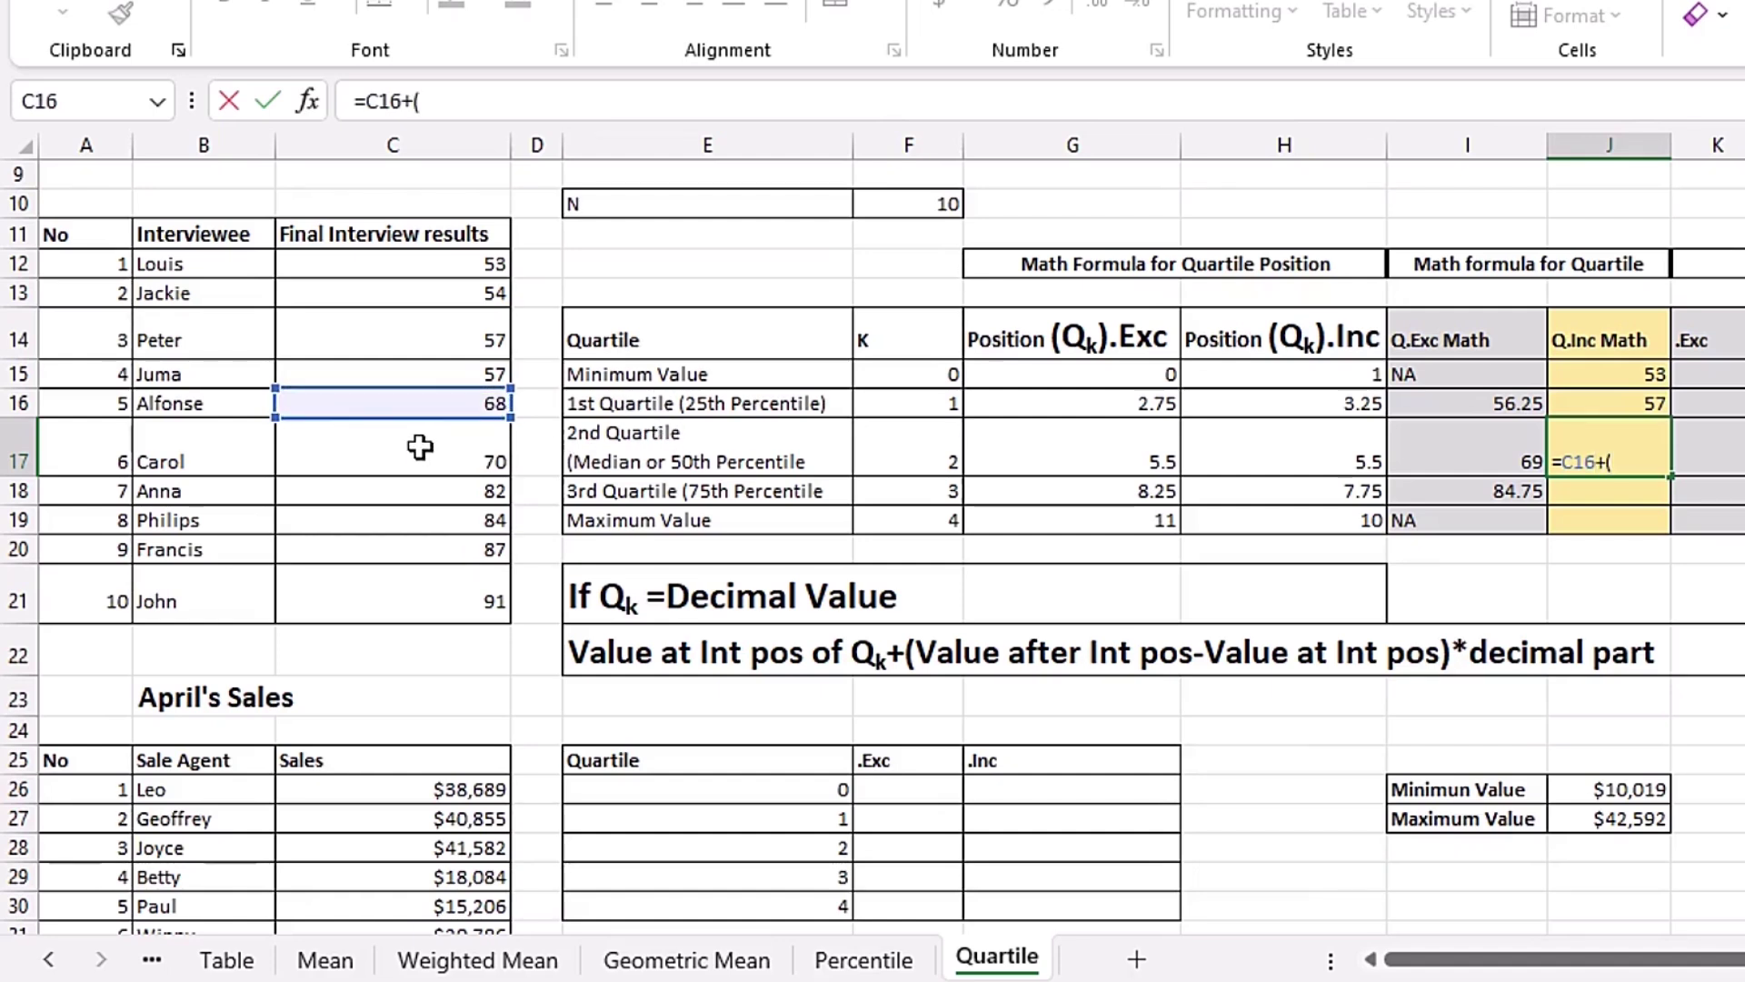
click(419, 446)
text(-)
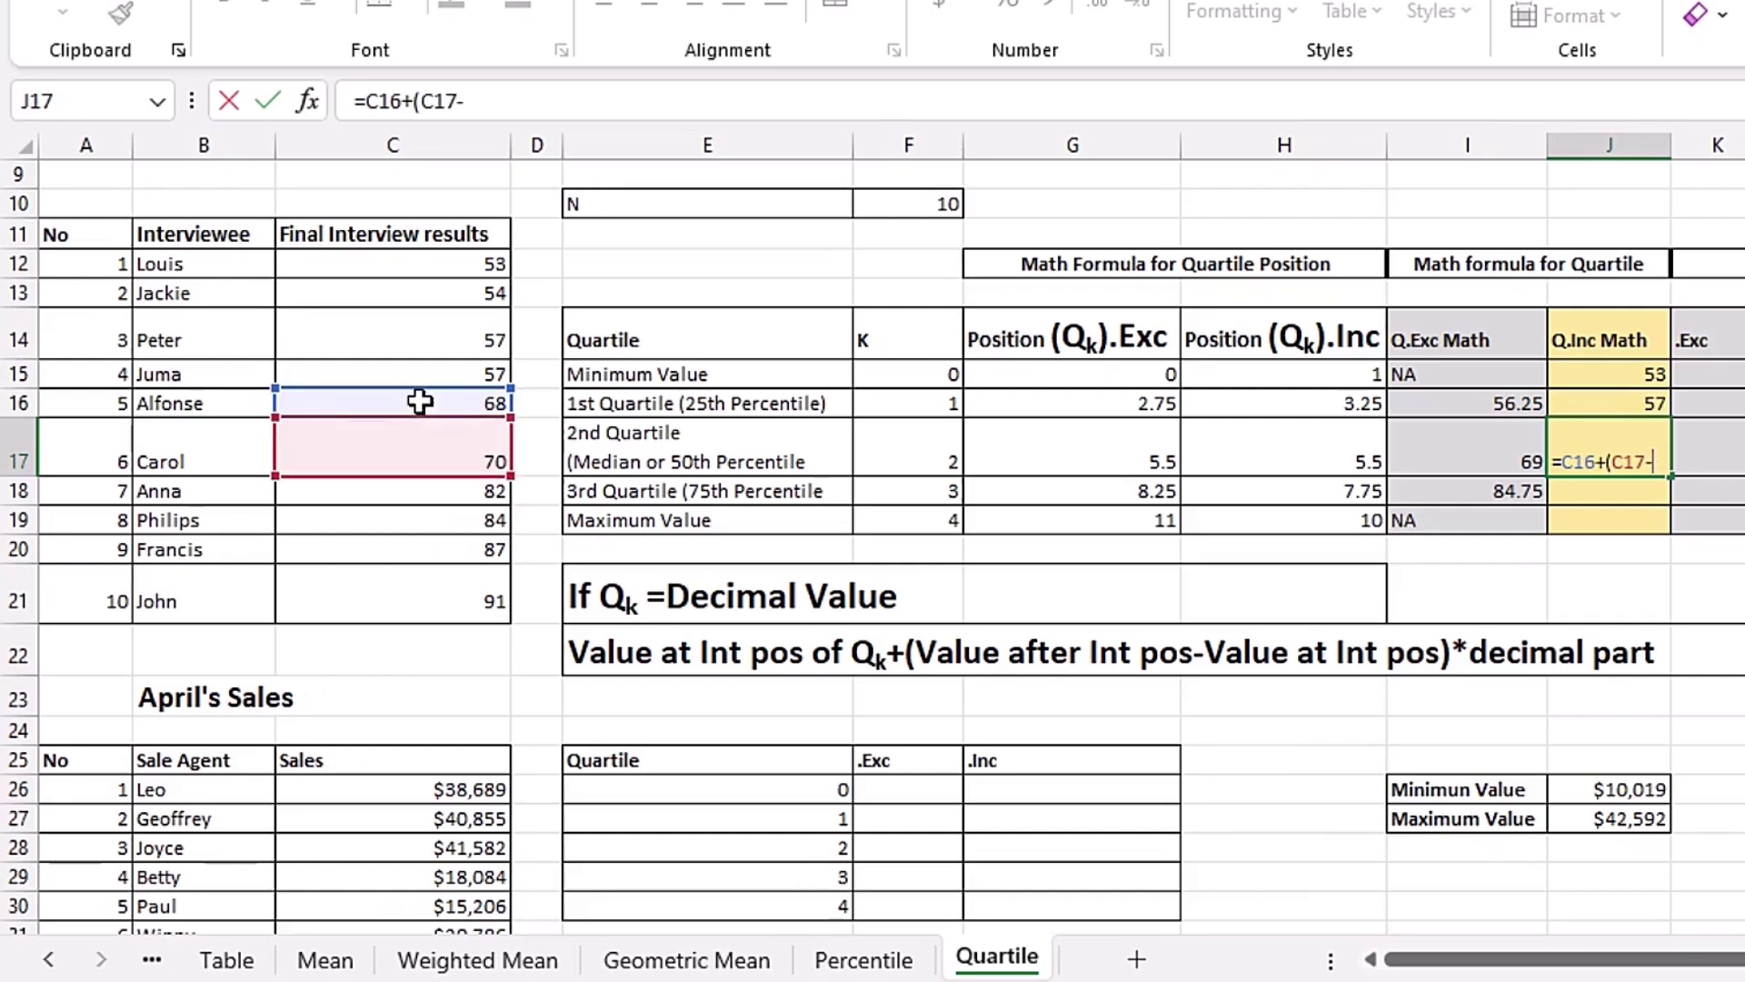
click(419, 401)
text()*0.5)
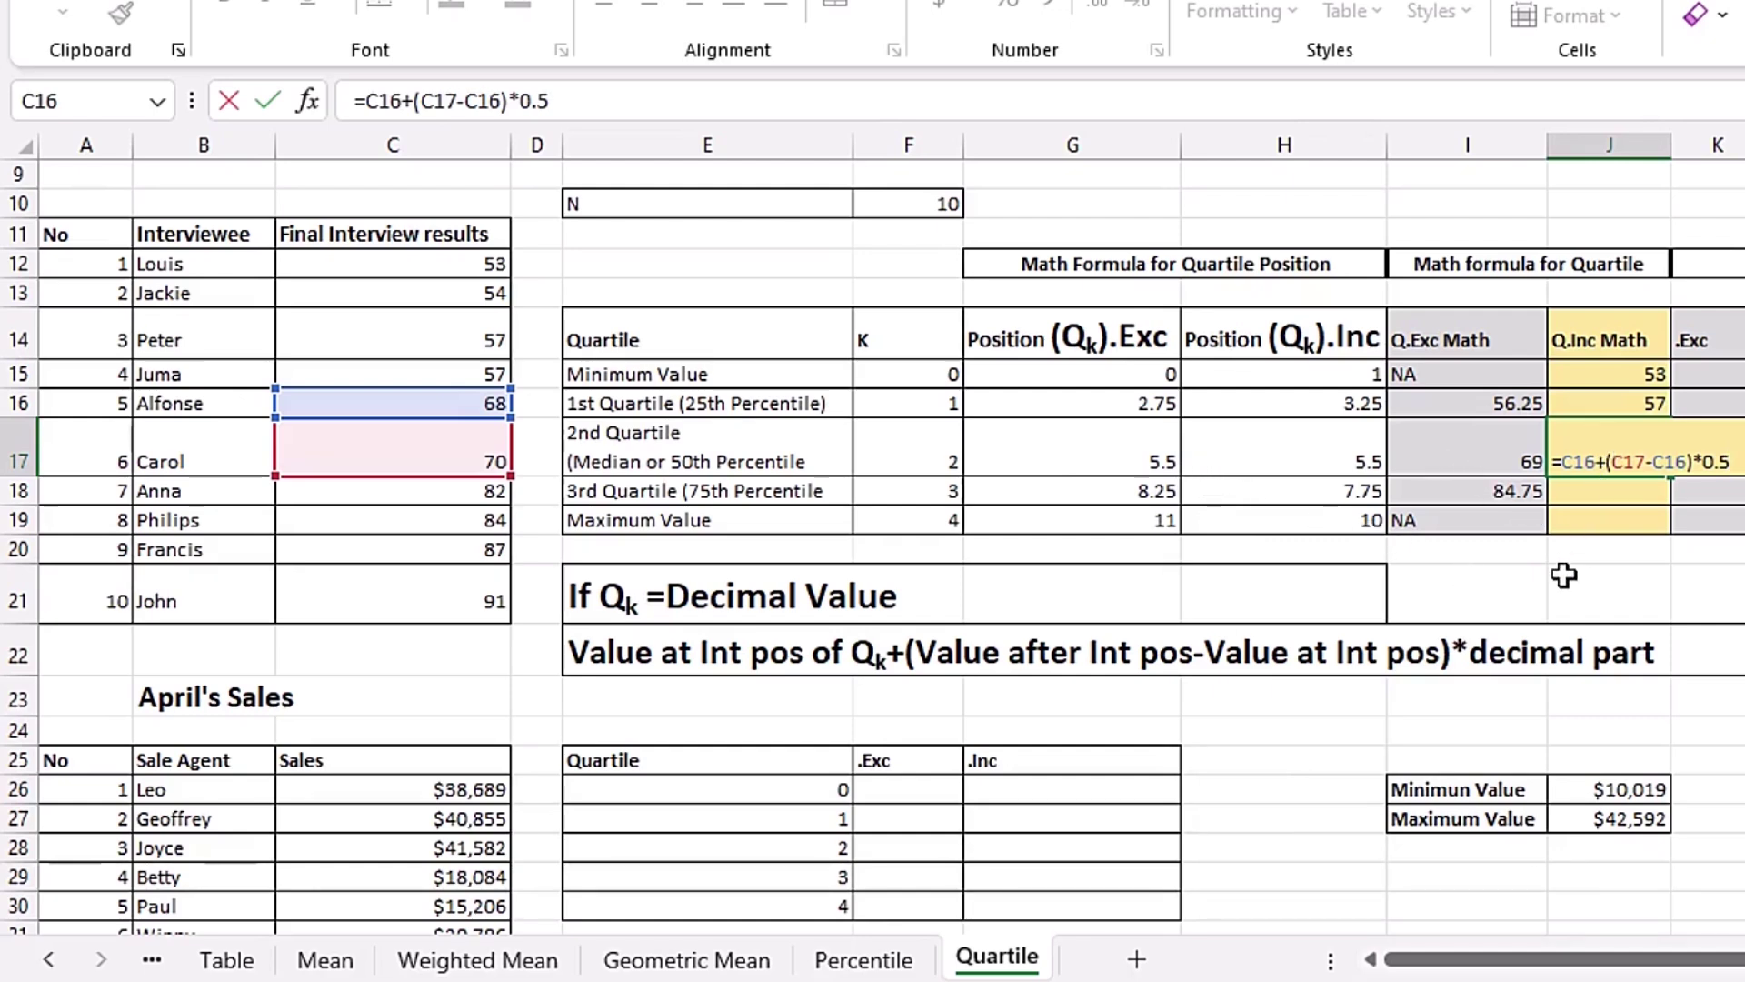
key(Return)
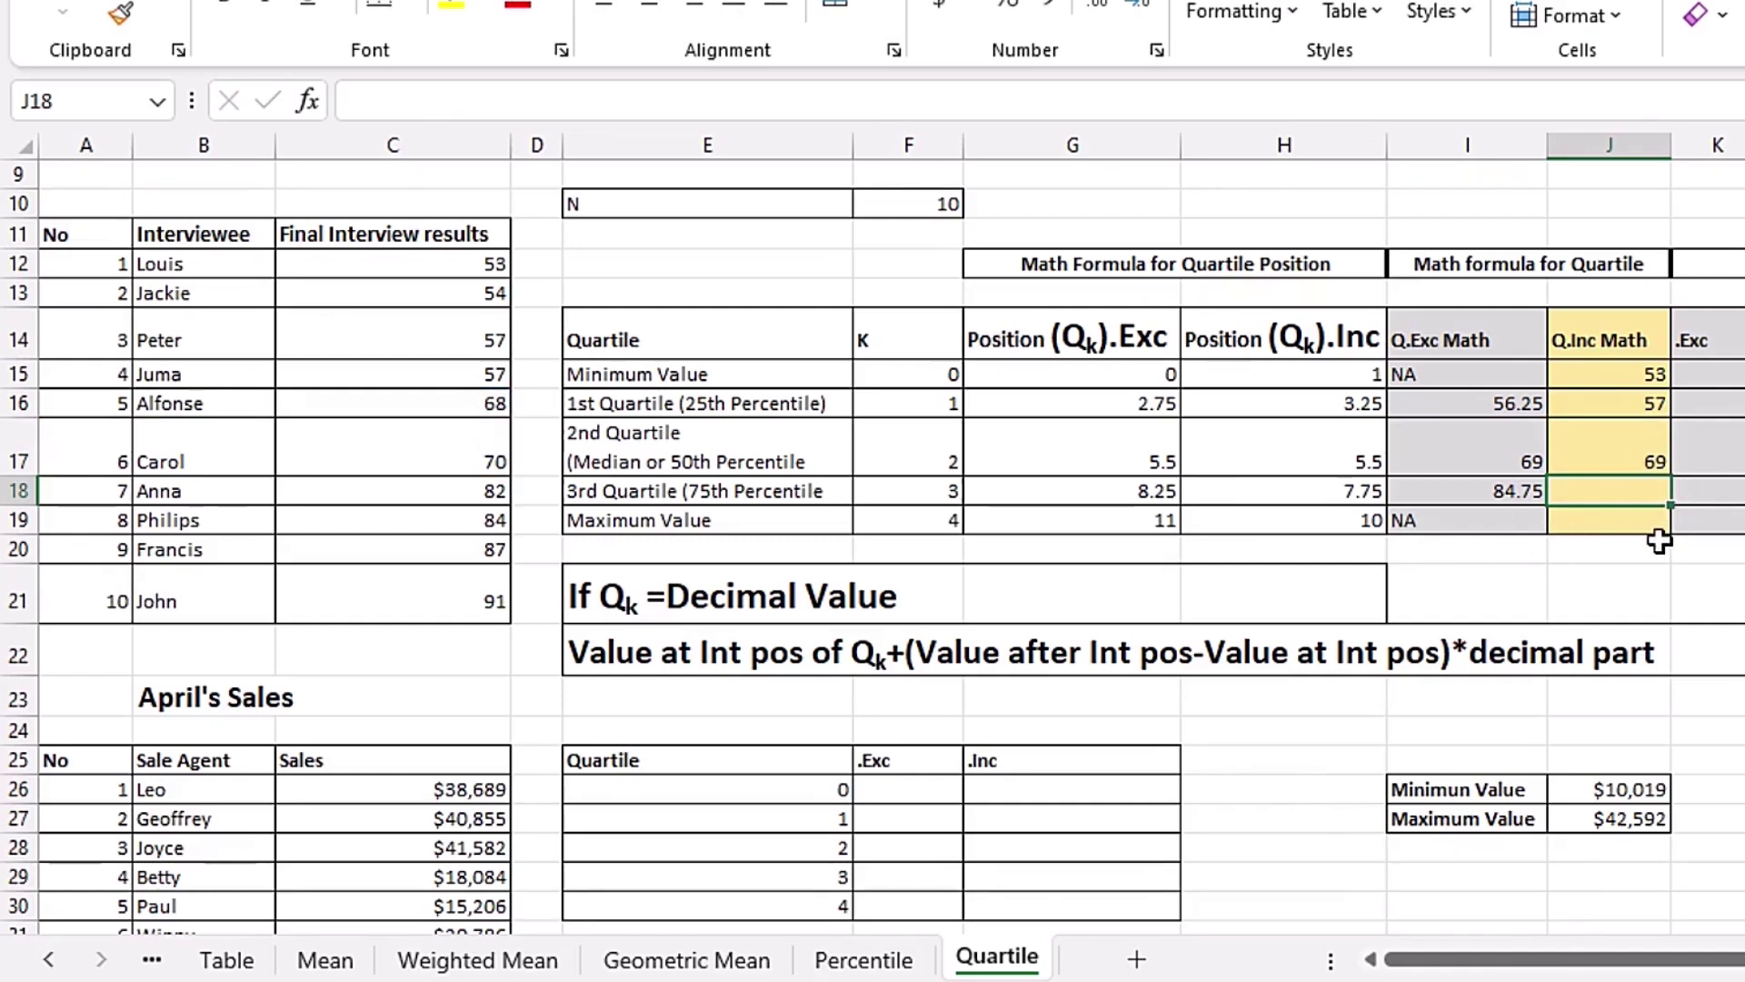
Calculate the 3rd quartile's Q.Inc Math value in J18 with the formula =C18+(C19-C18)*0.75
text(=)
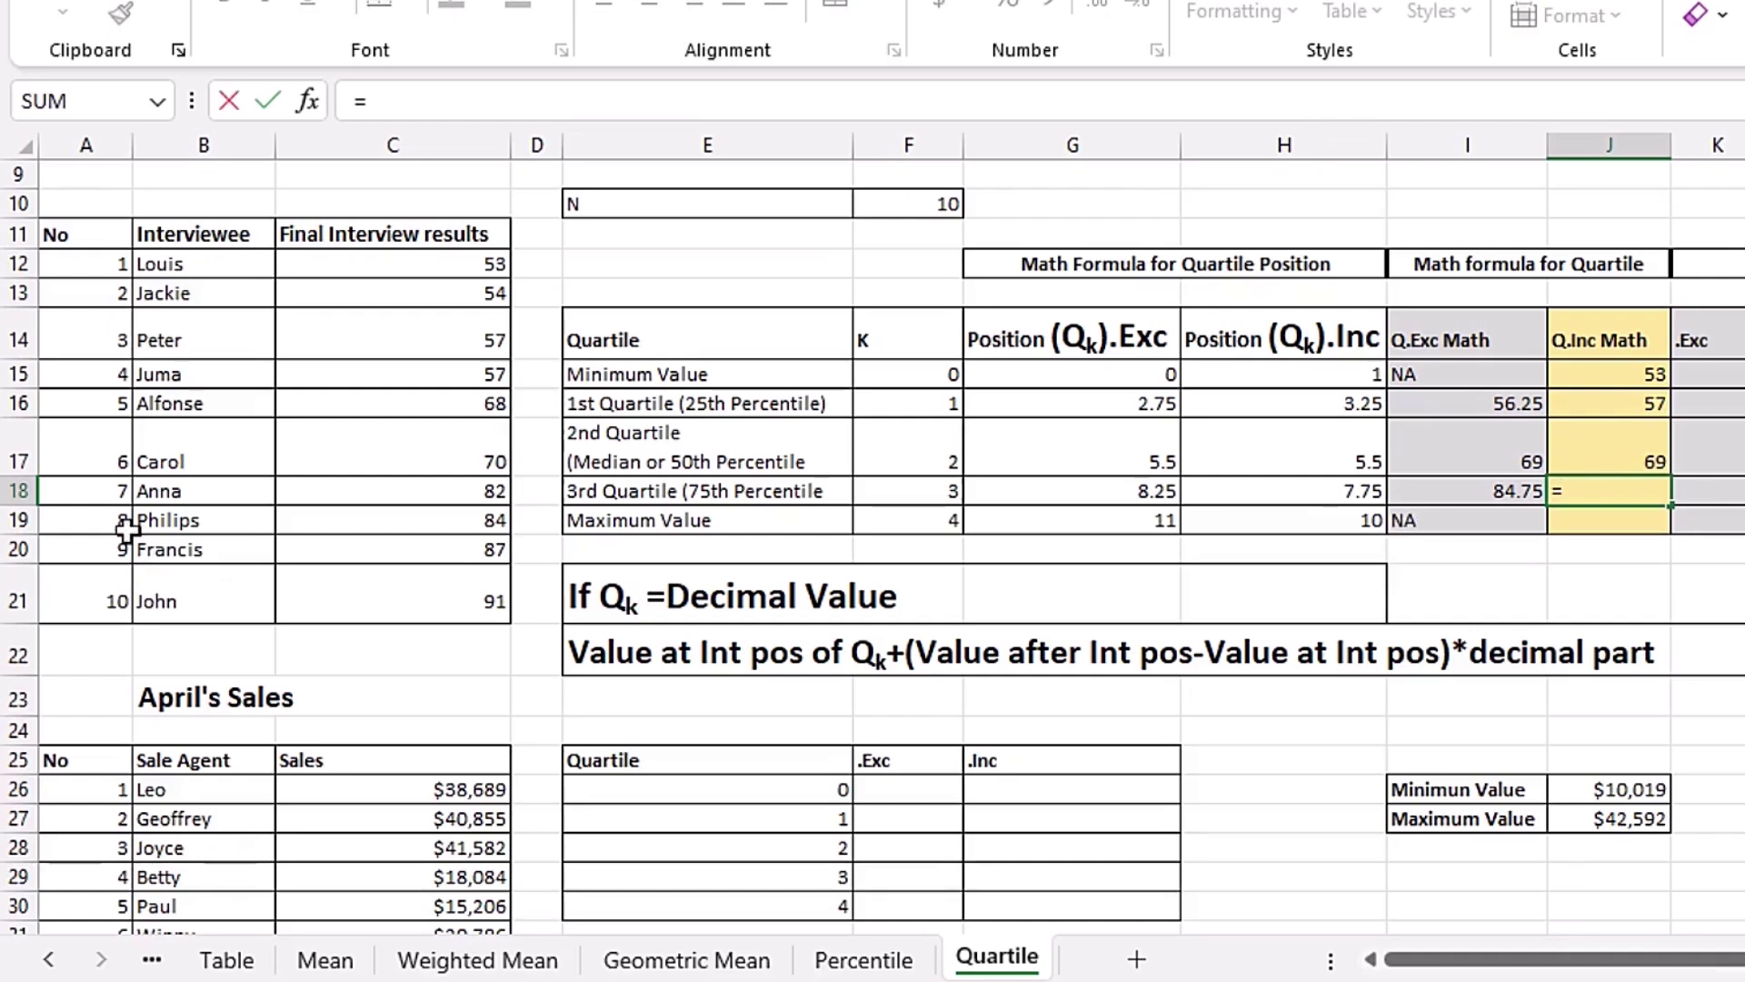
click(464, 492)
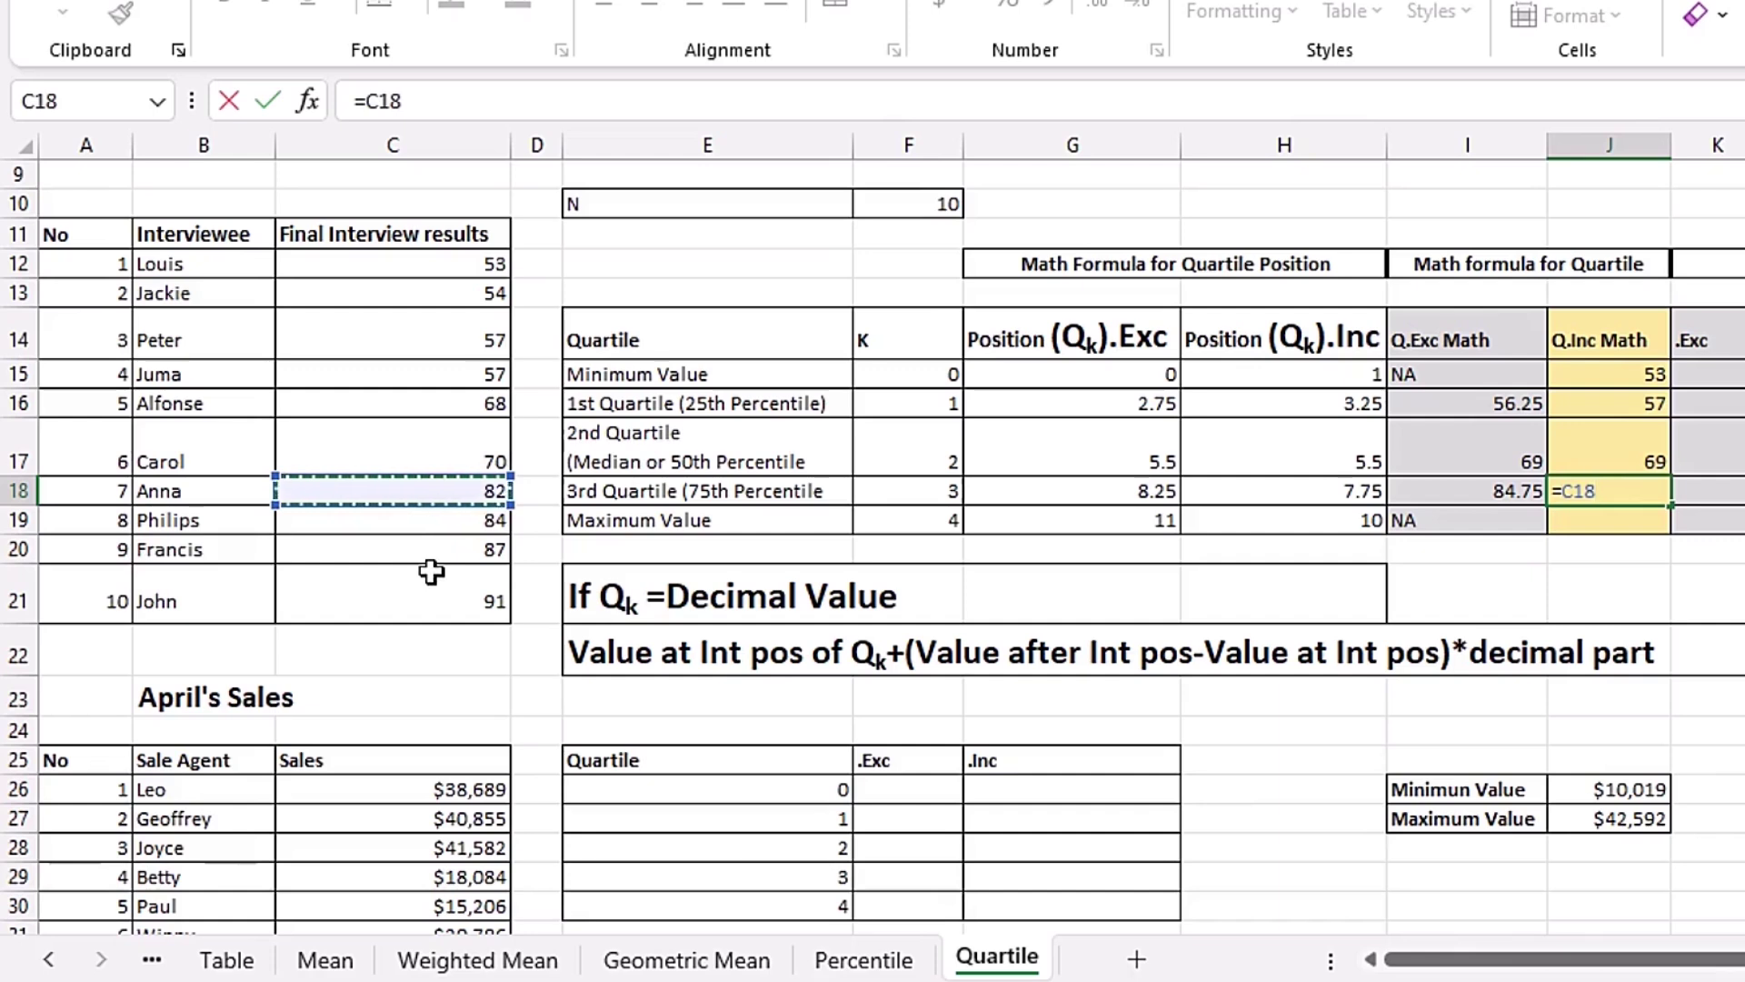
text(+)
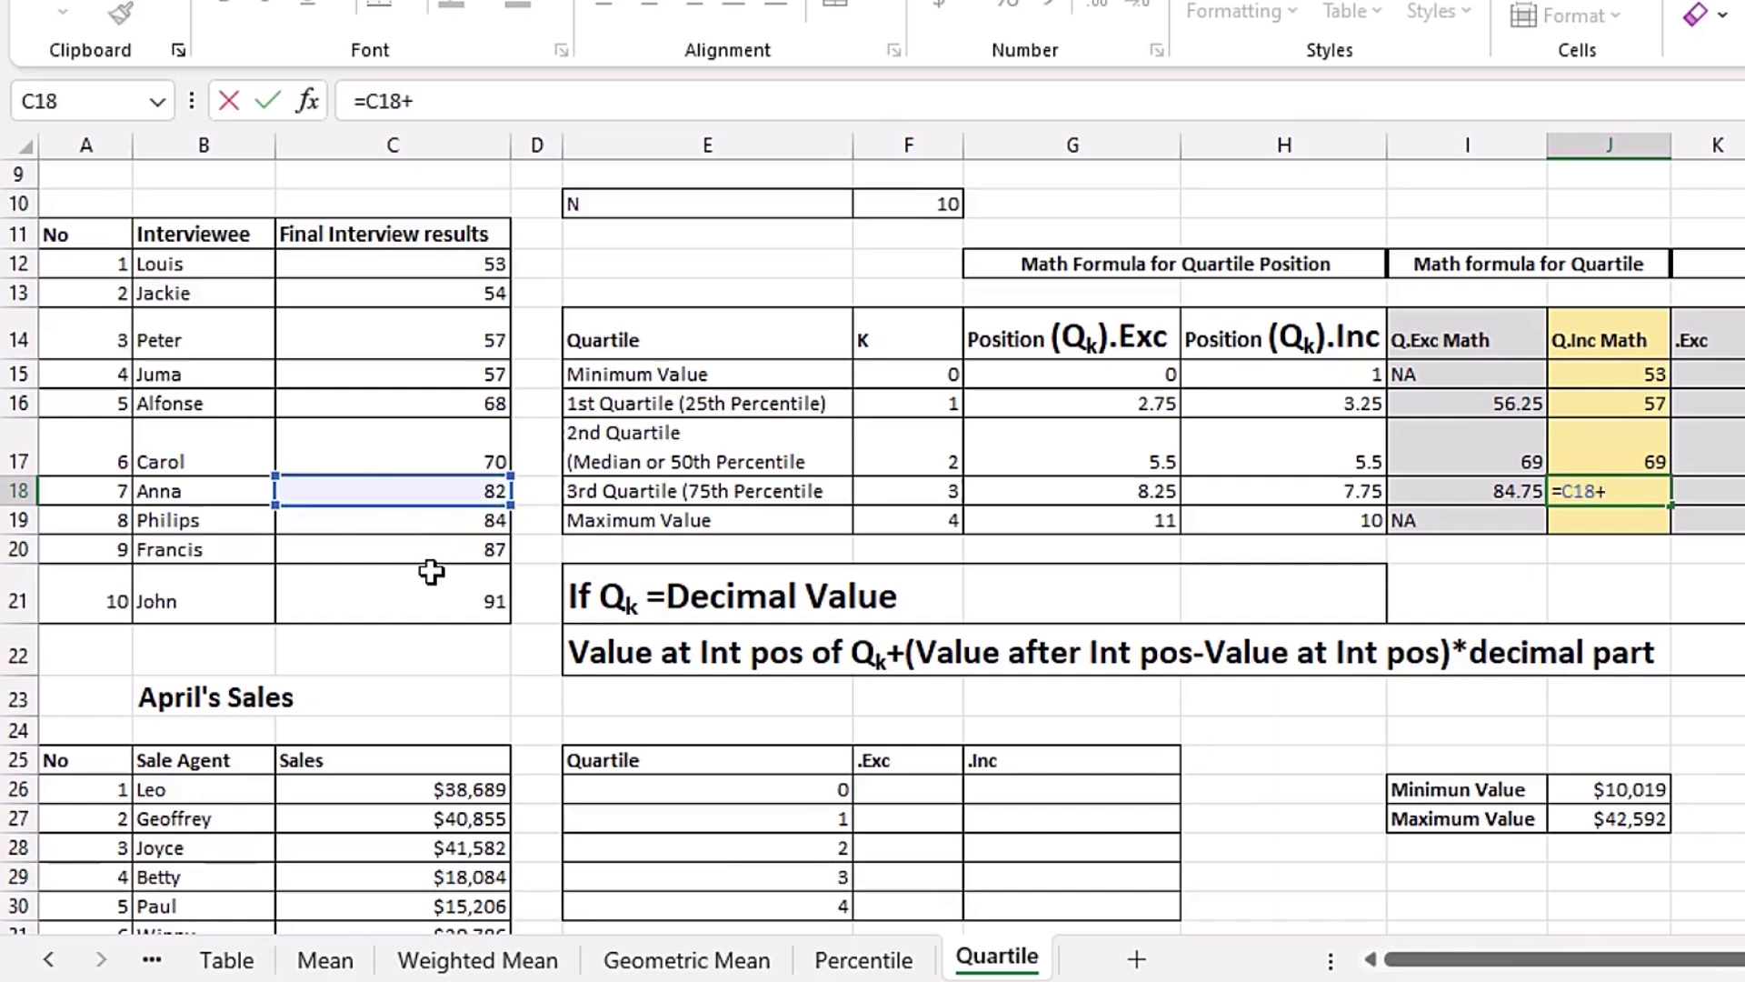
text(()
click(427, 524)
text(-)
click(400, 495)
text()*0.75)
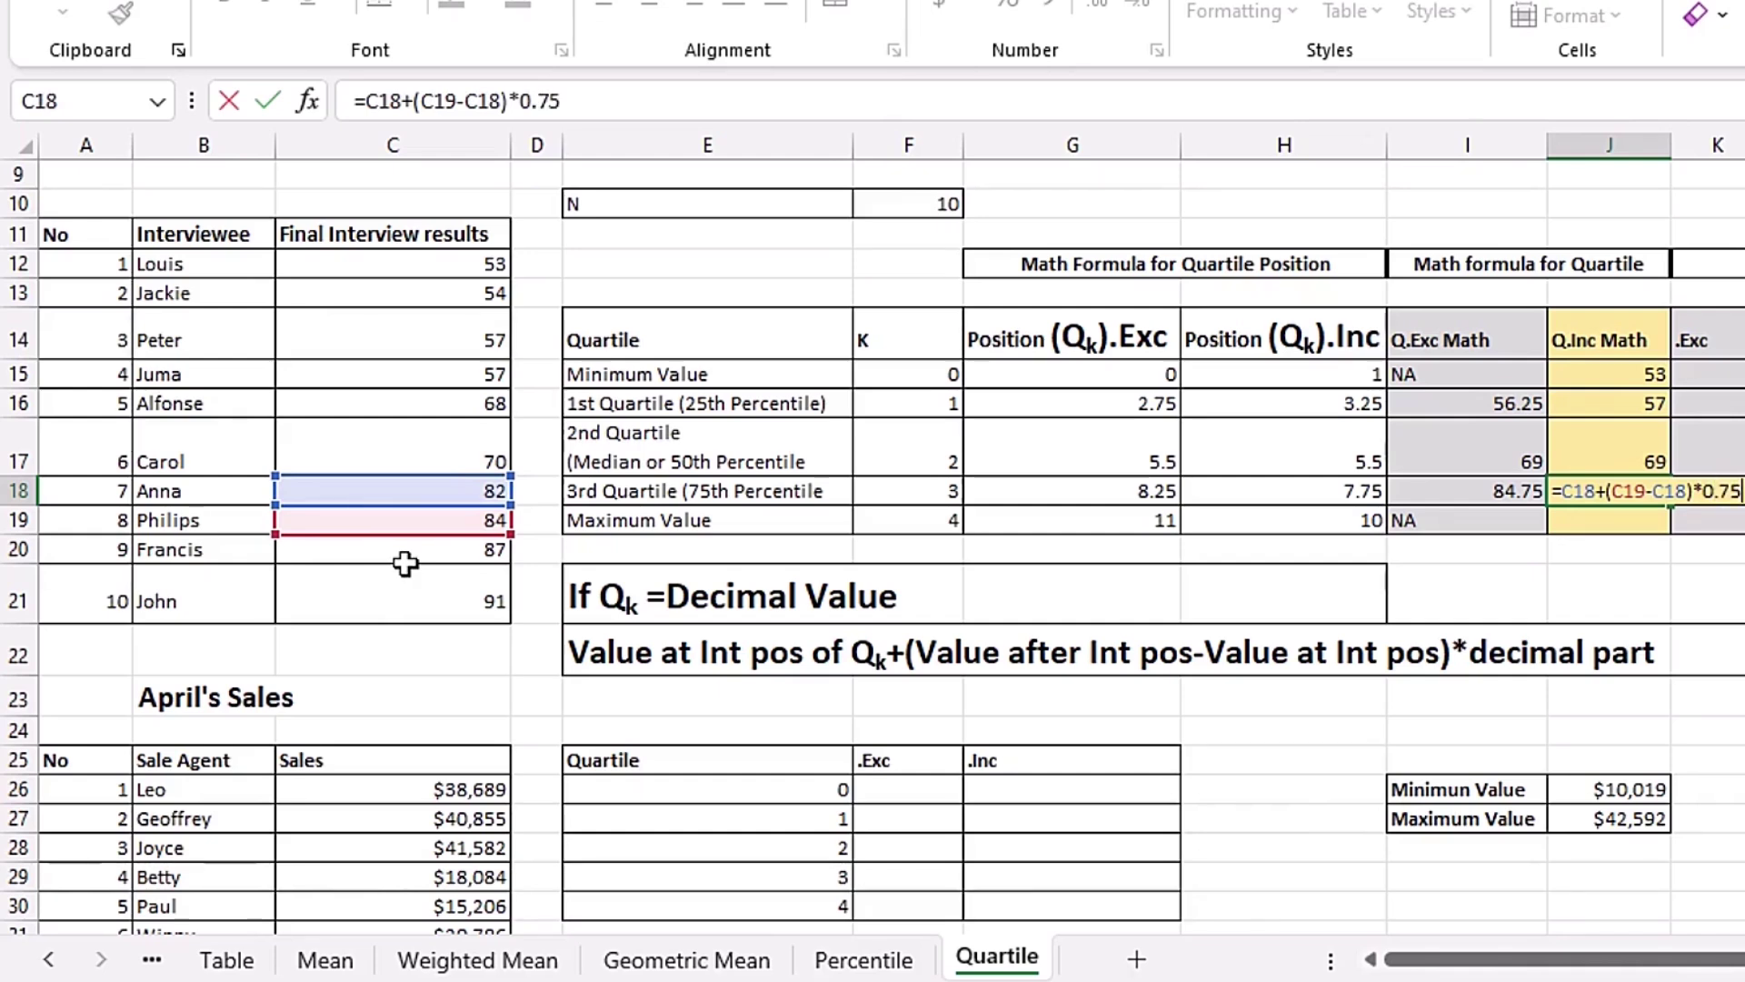
key(Return)
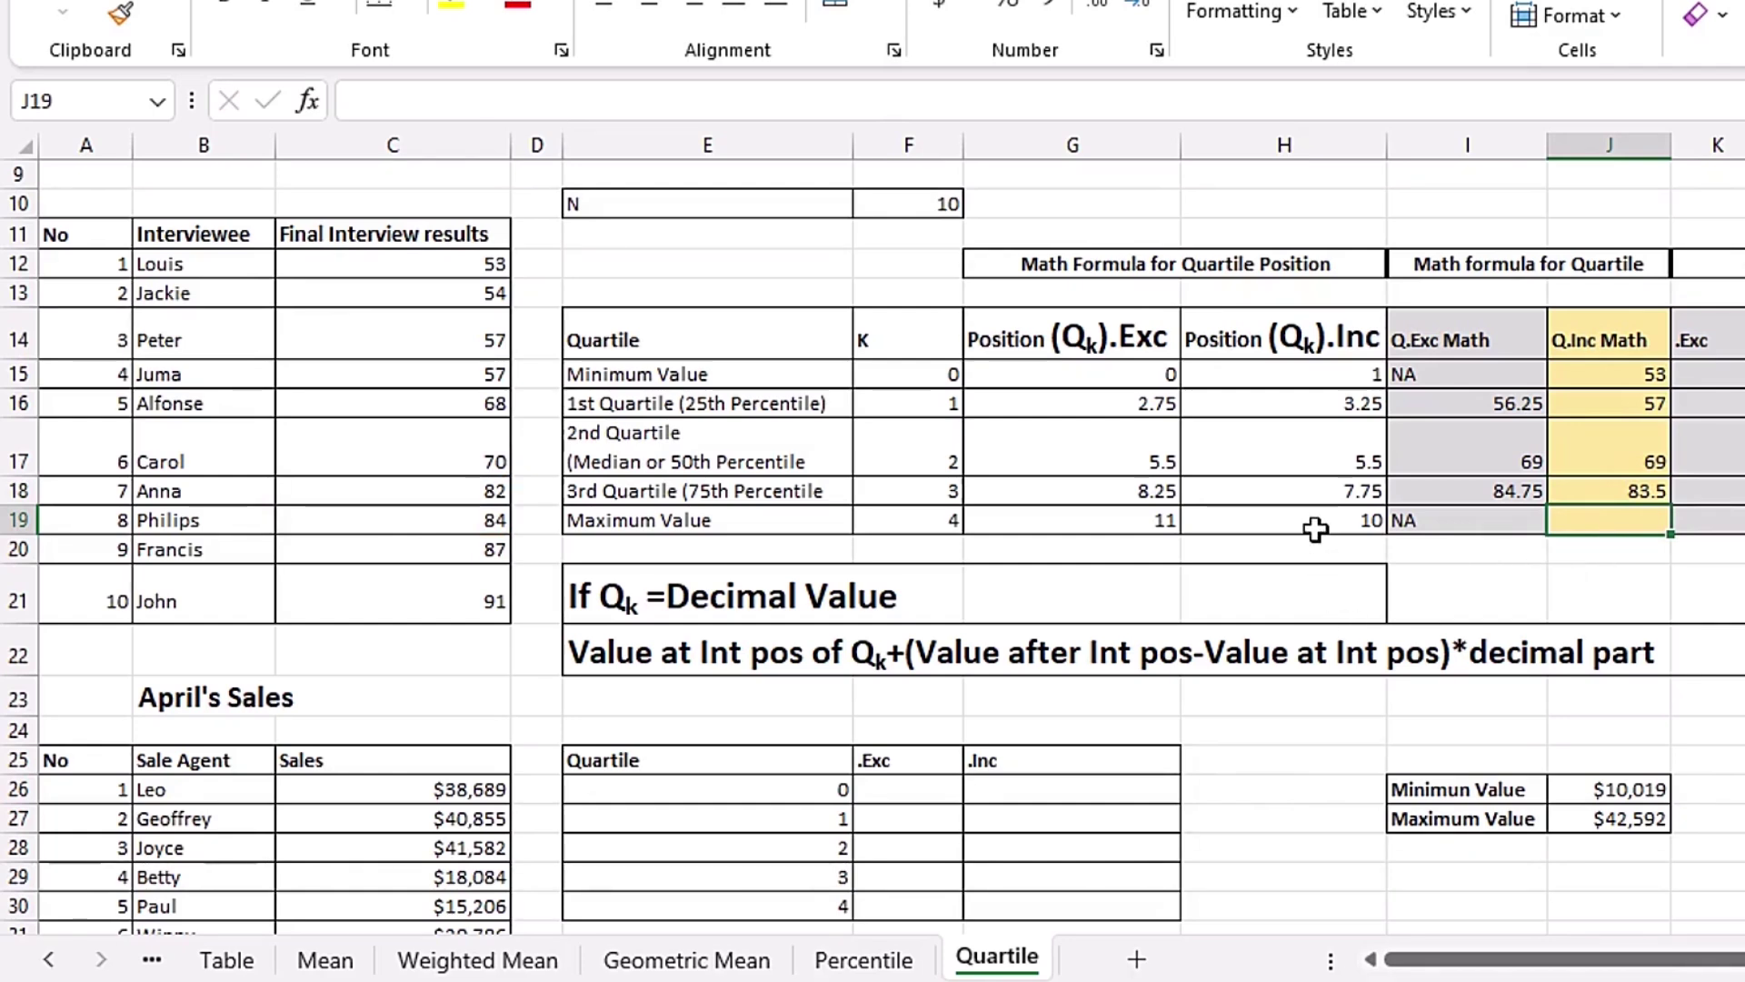
Calculate the maximum value's Q.Inc Math result in J19 with the formula =C21
text(=)
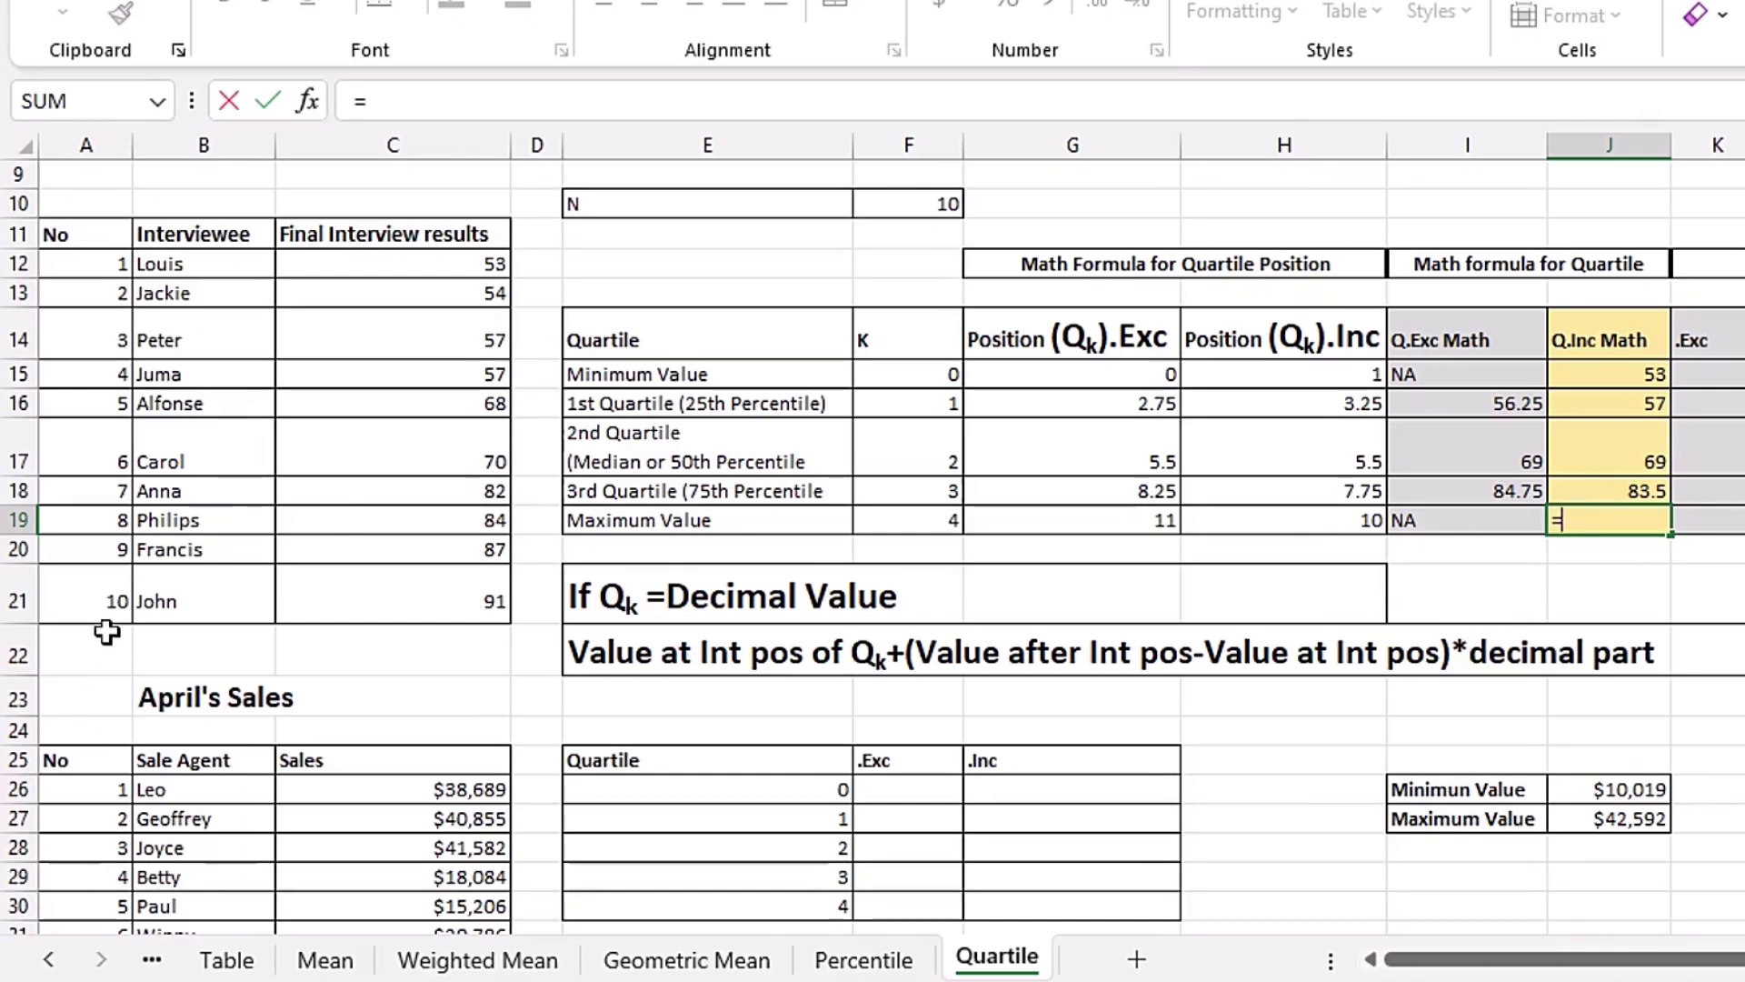
click(409, 601)
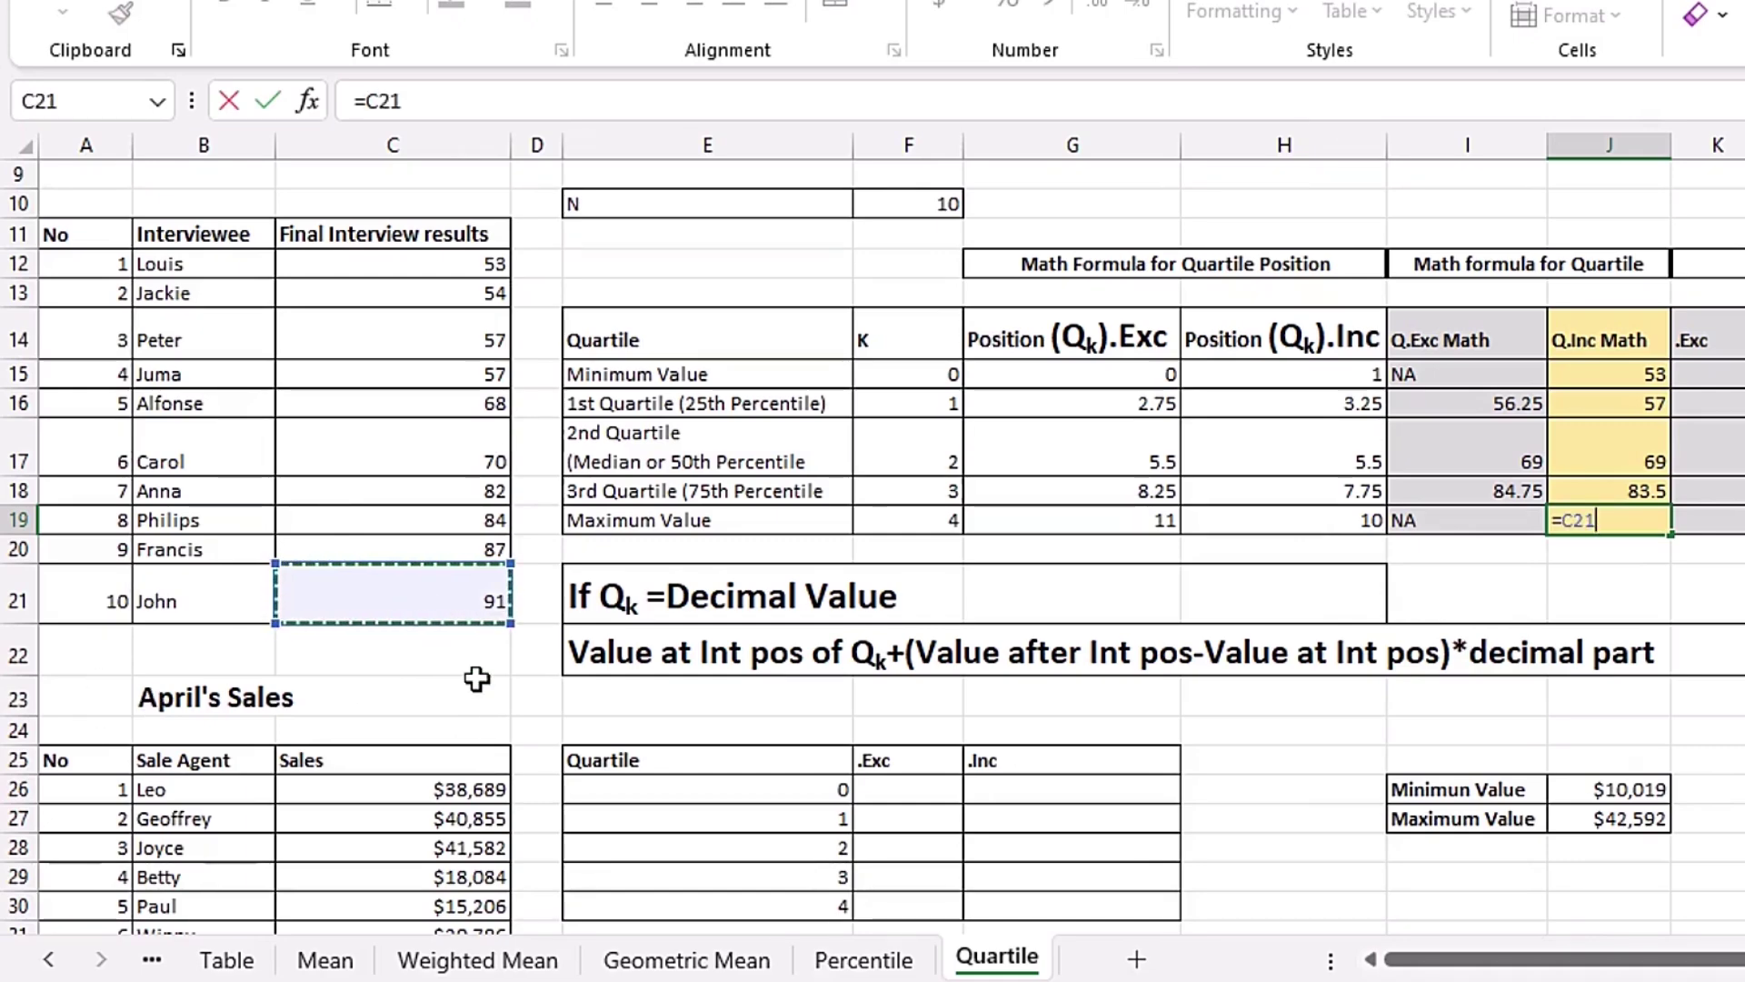
key(Return)
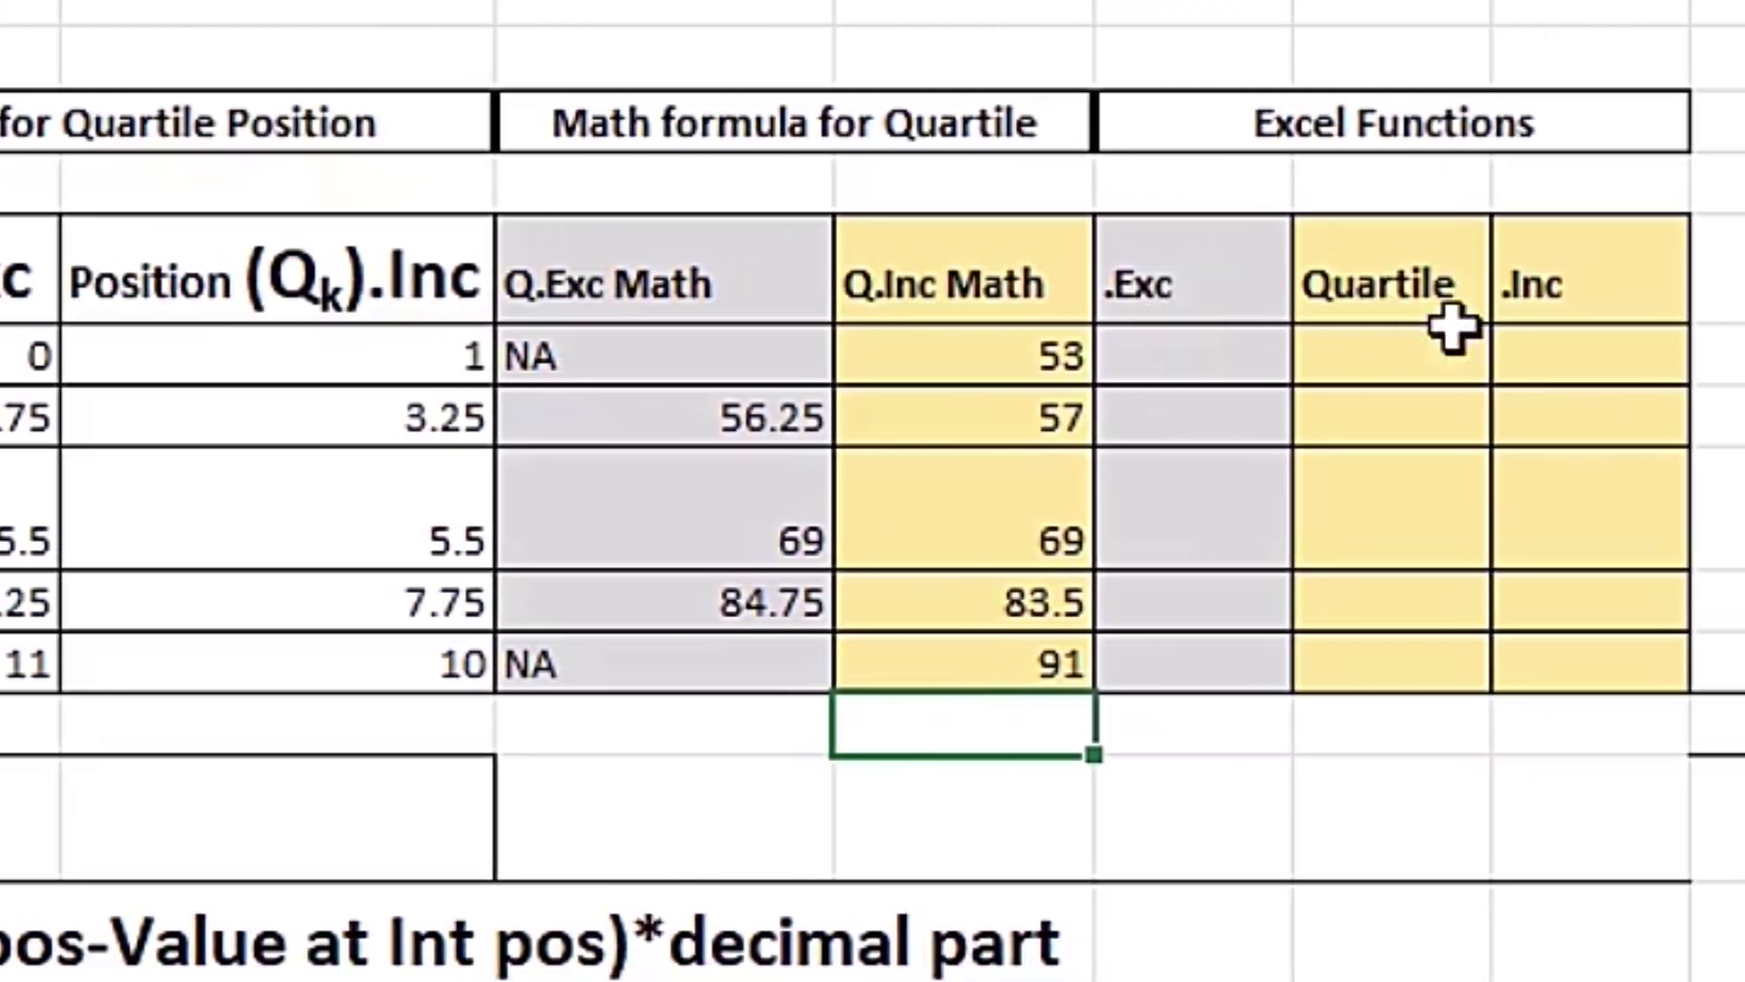
Calculate the minimum value's .Exc result in K15 with the formula =QUARTILE.EXC($C$12:$C$21,F15)
click(1194, 349)
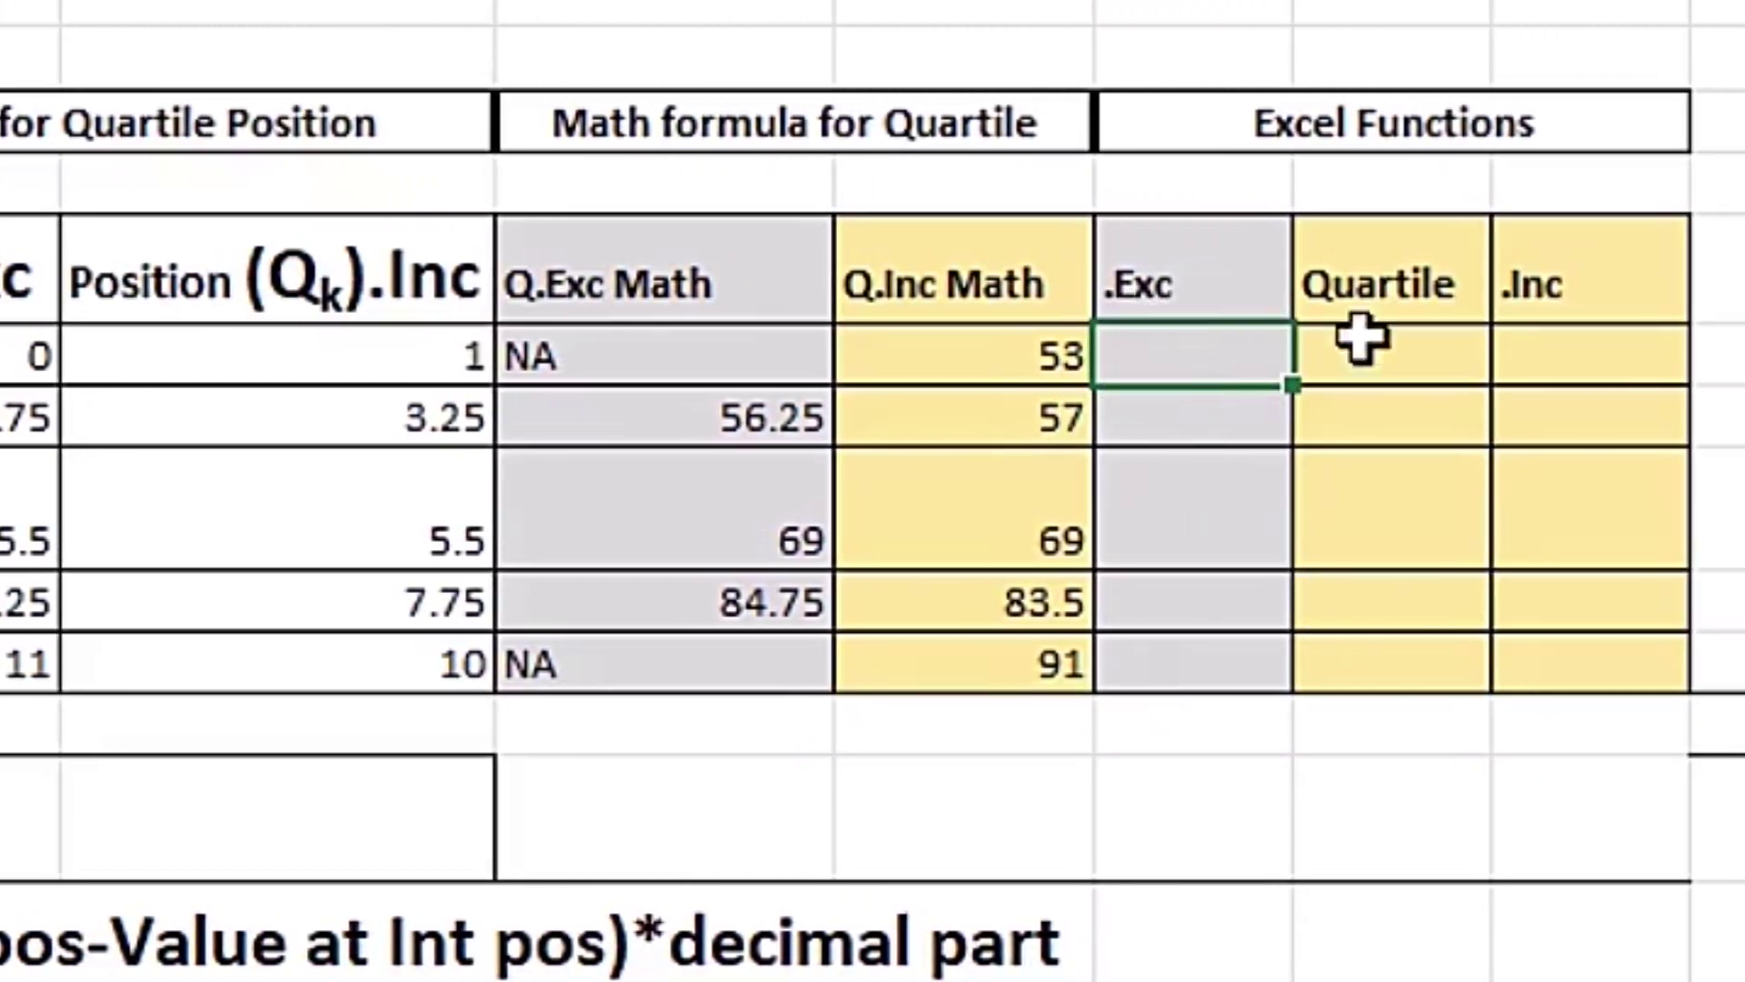
text(=)
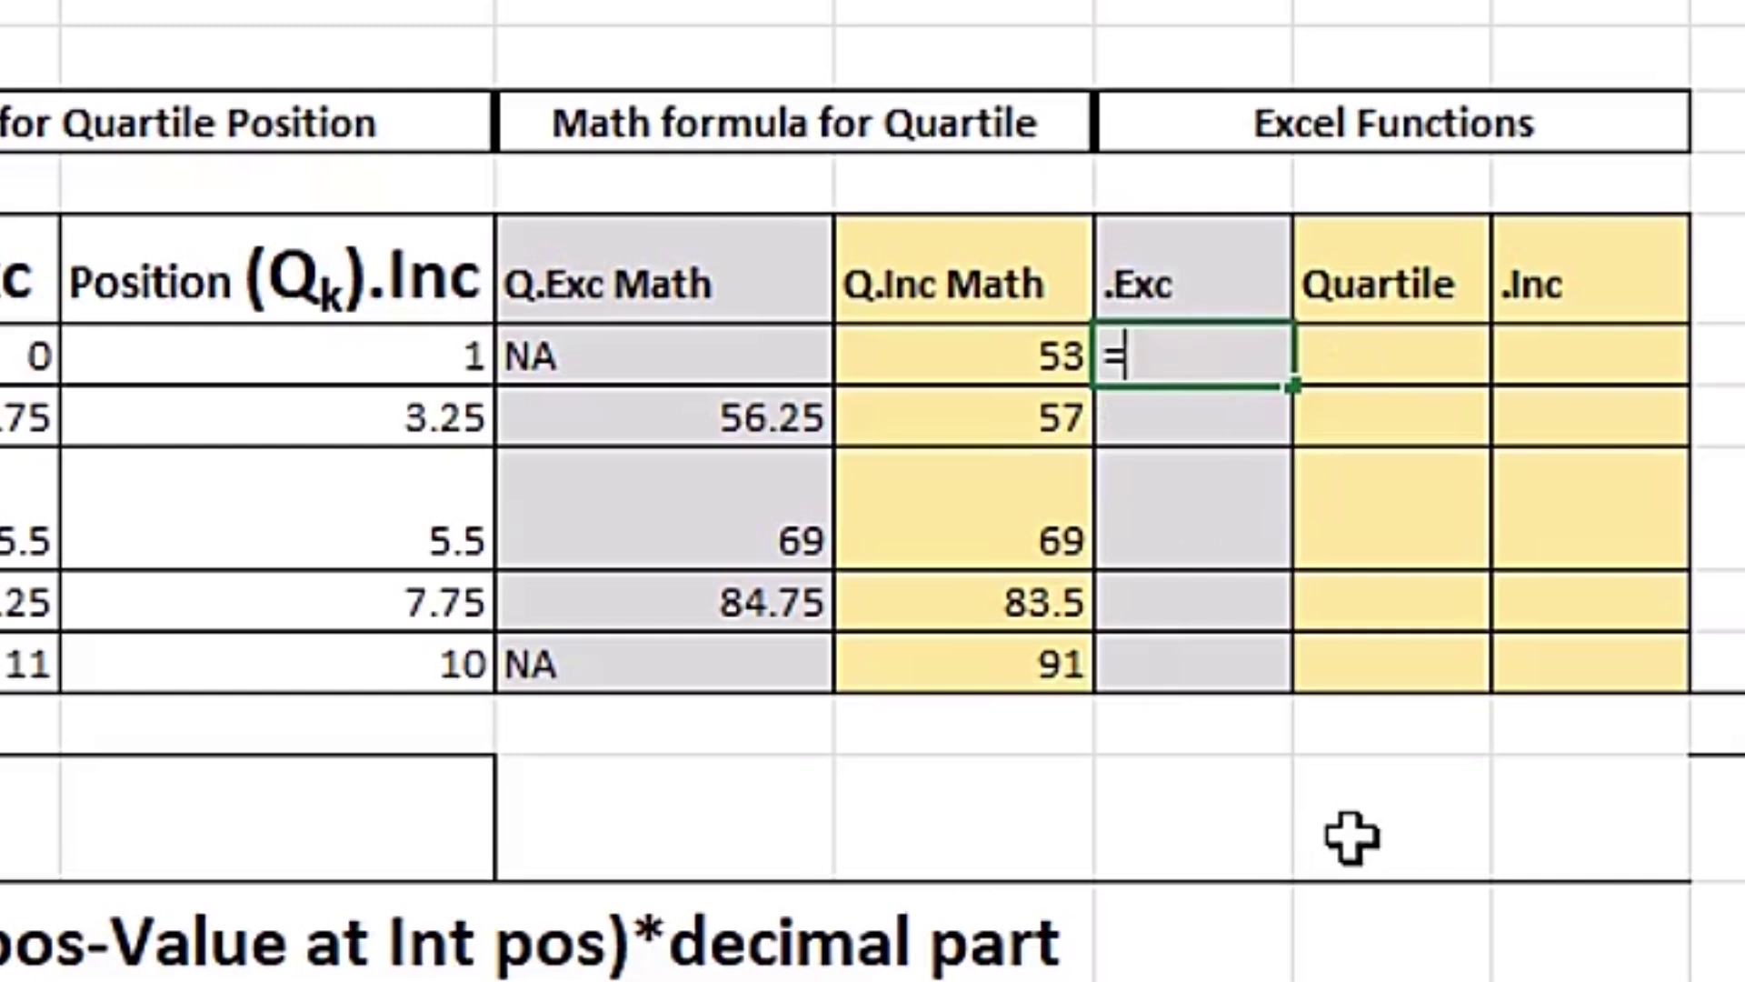
text(qu)
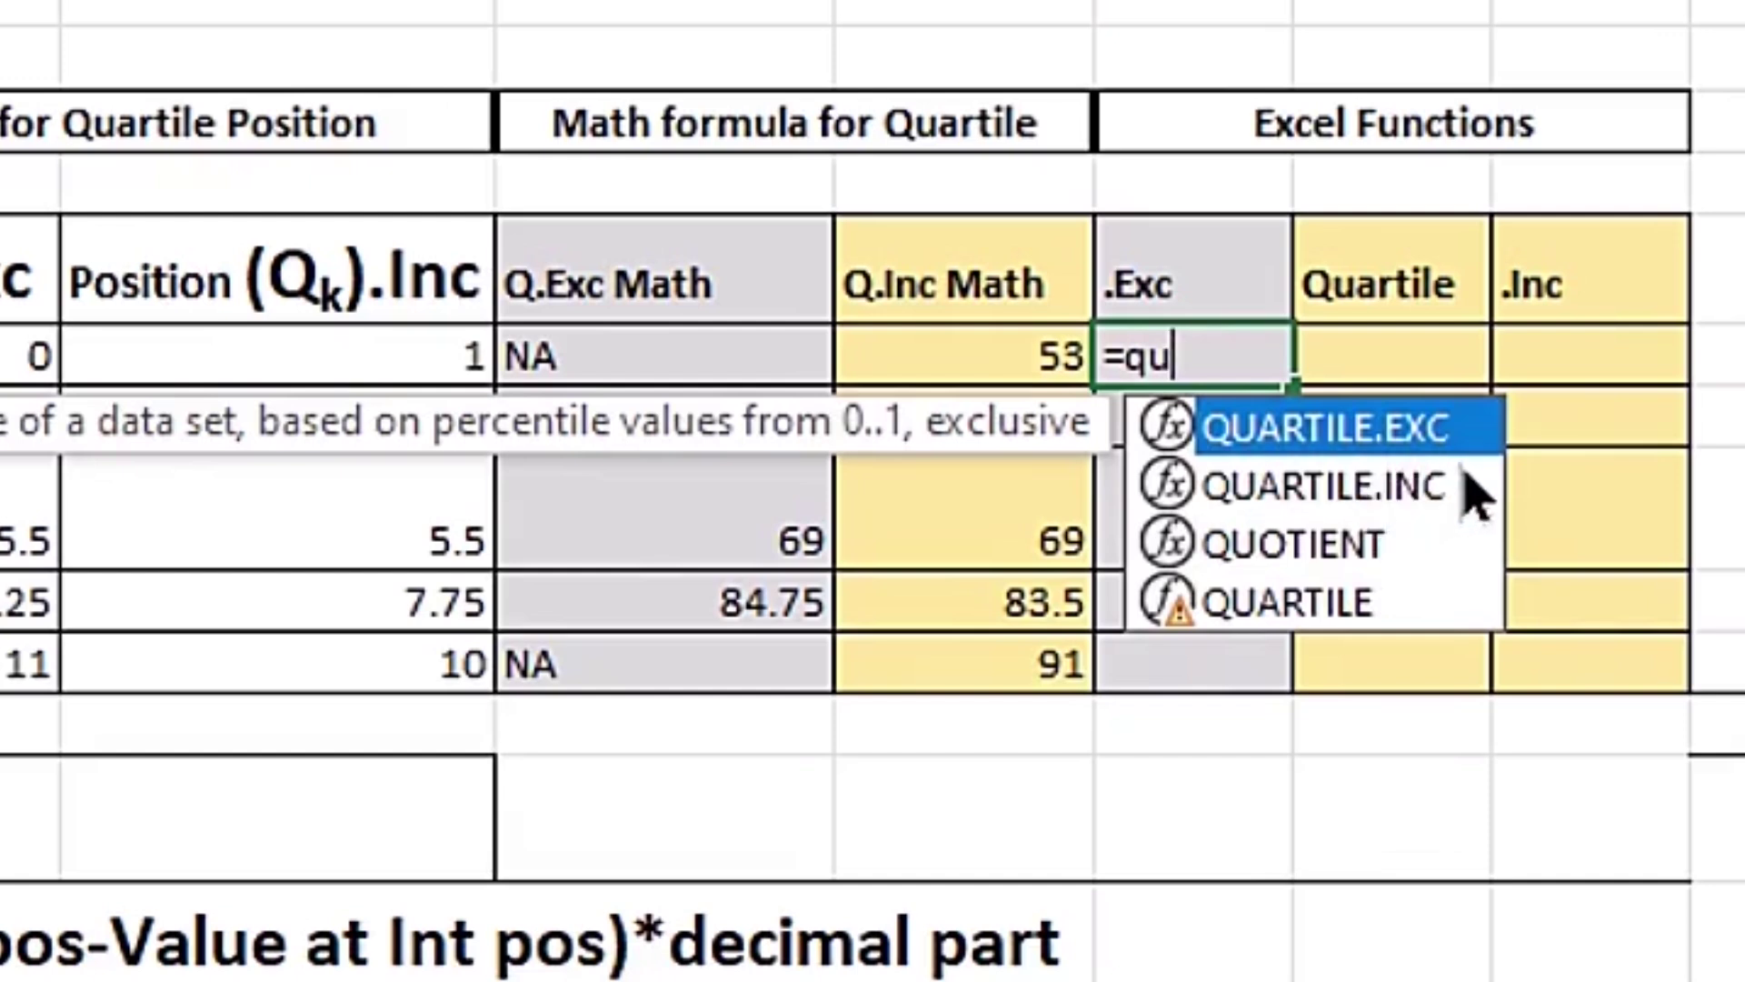
key(Tab)
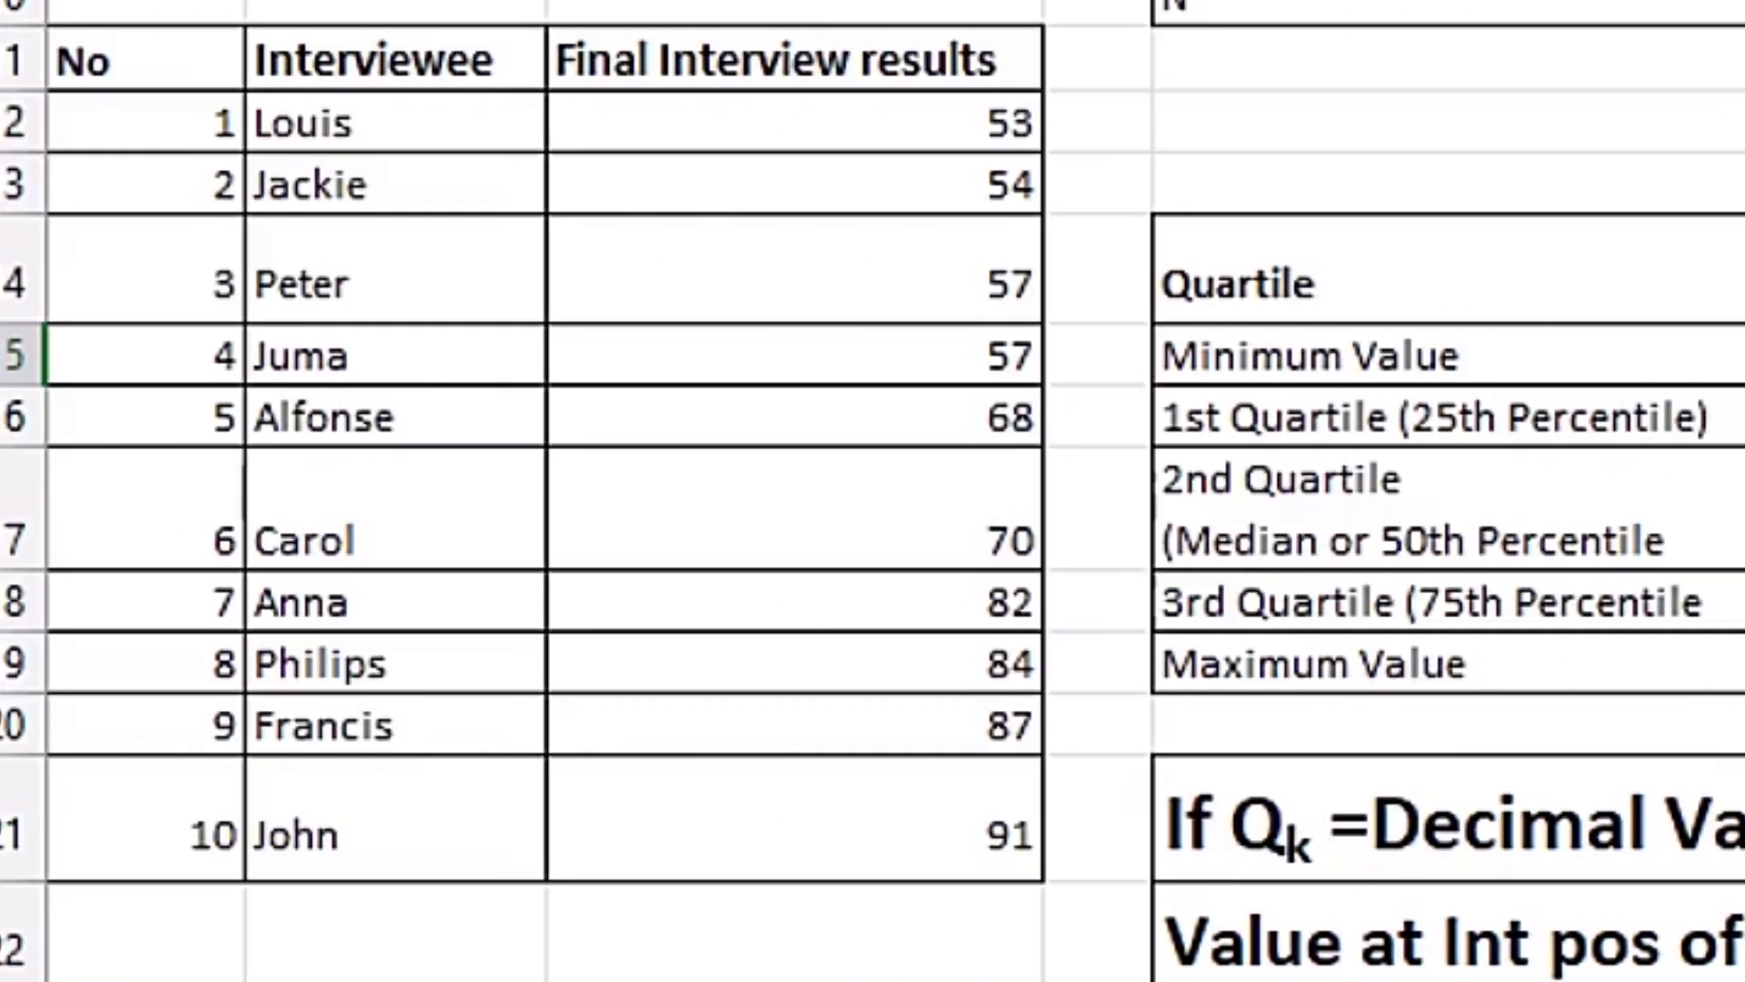
drag(806, 112, 868, 802)
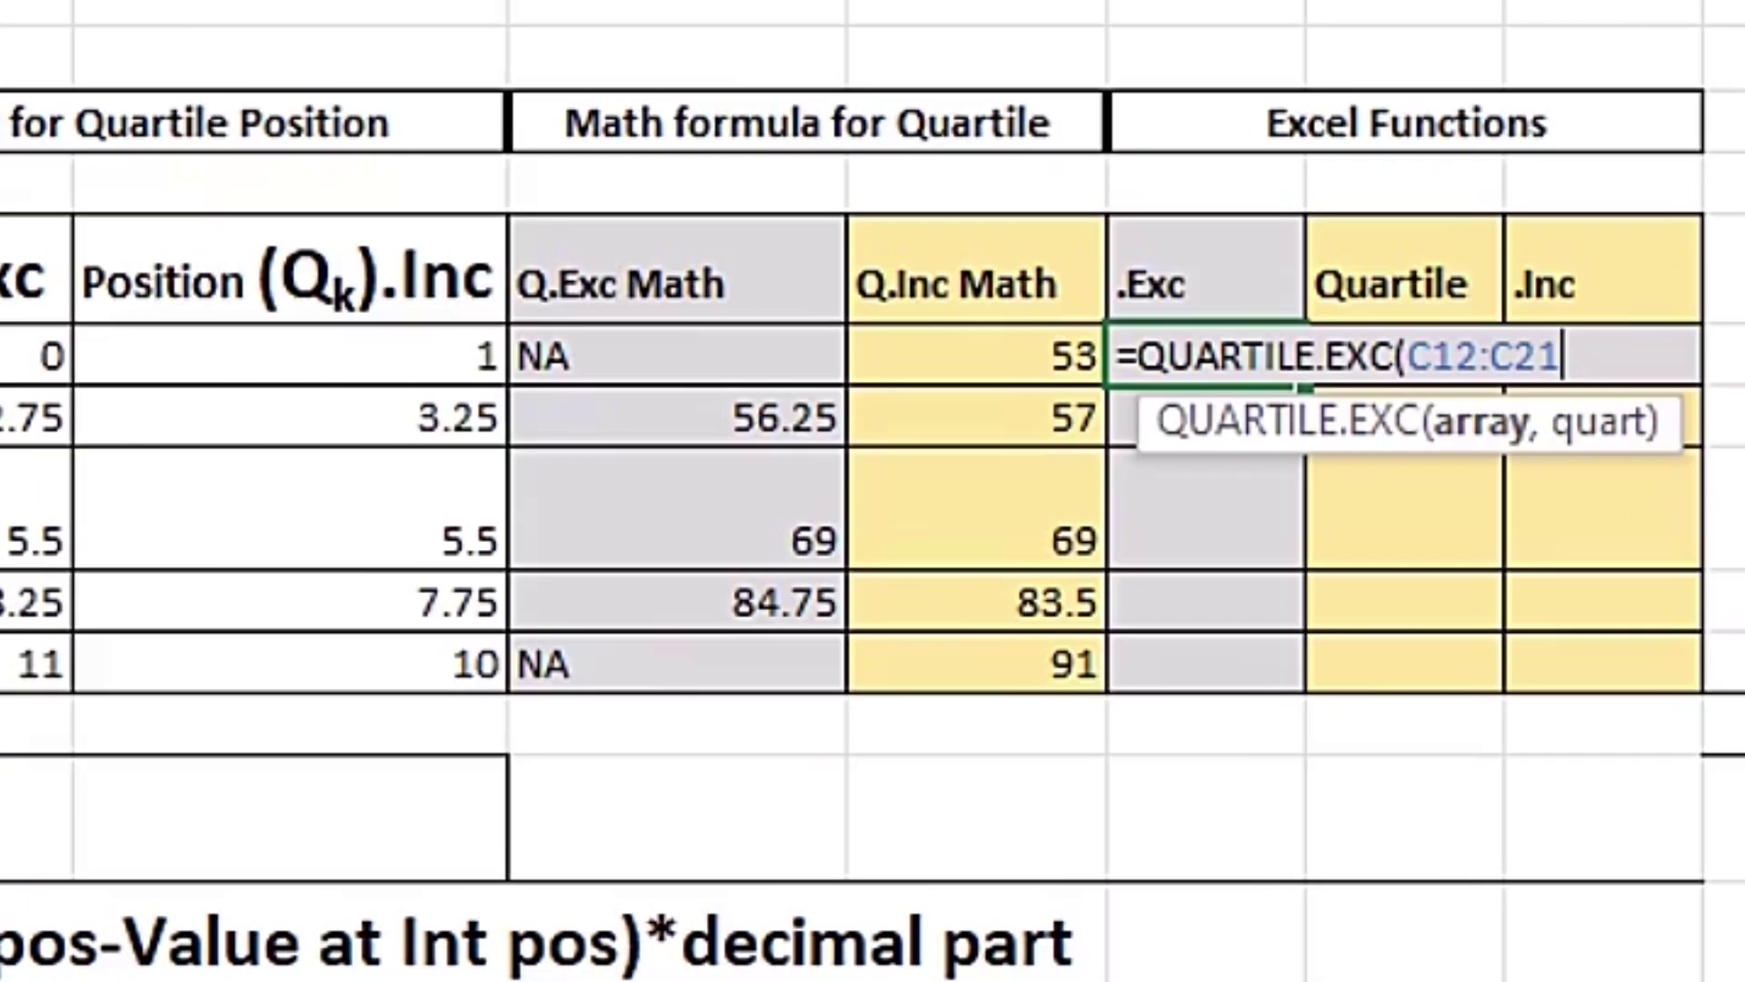
key(F4)
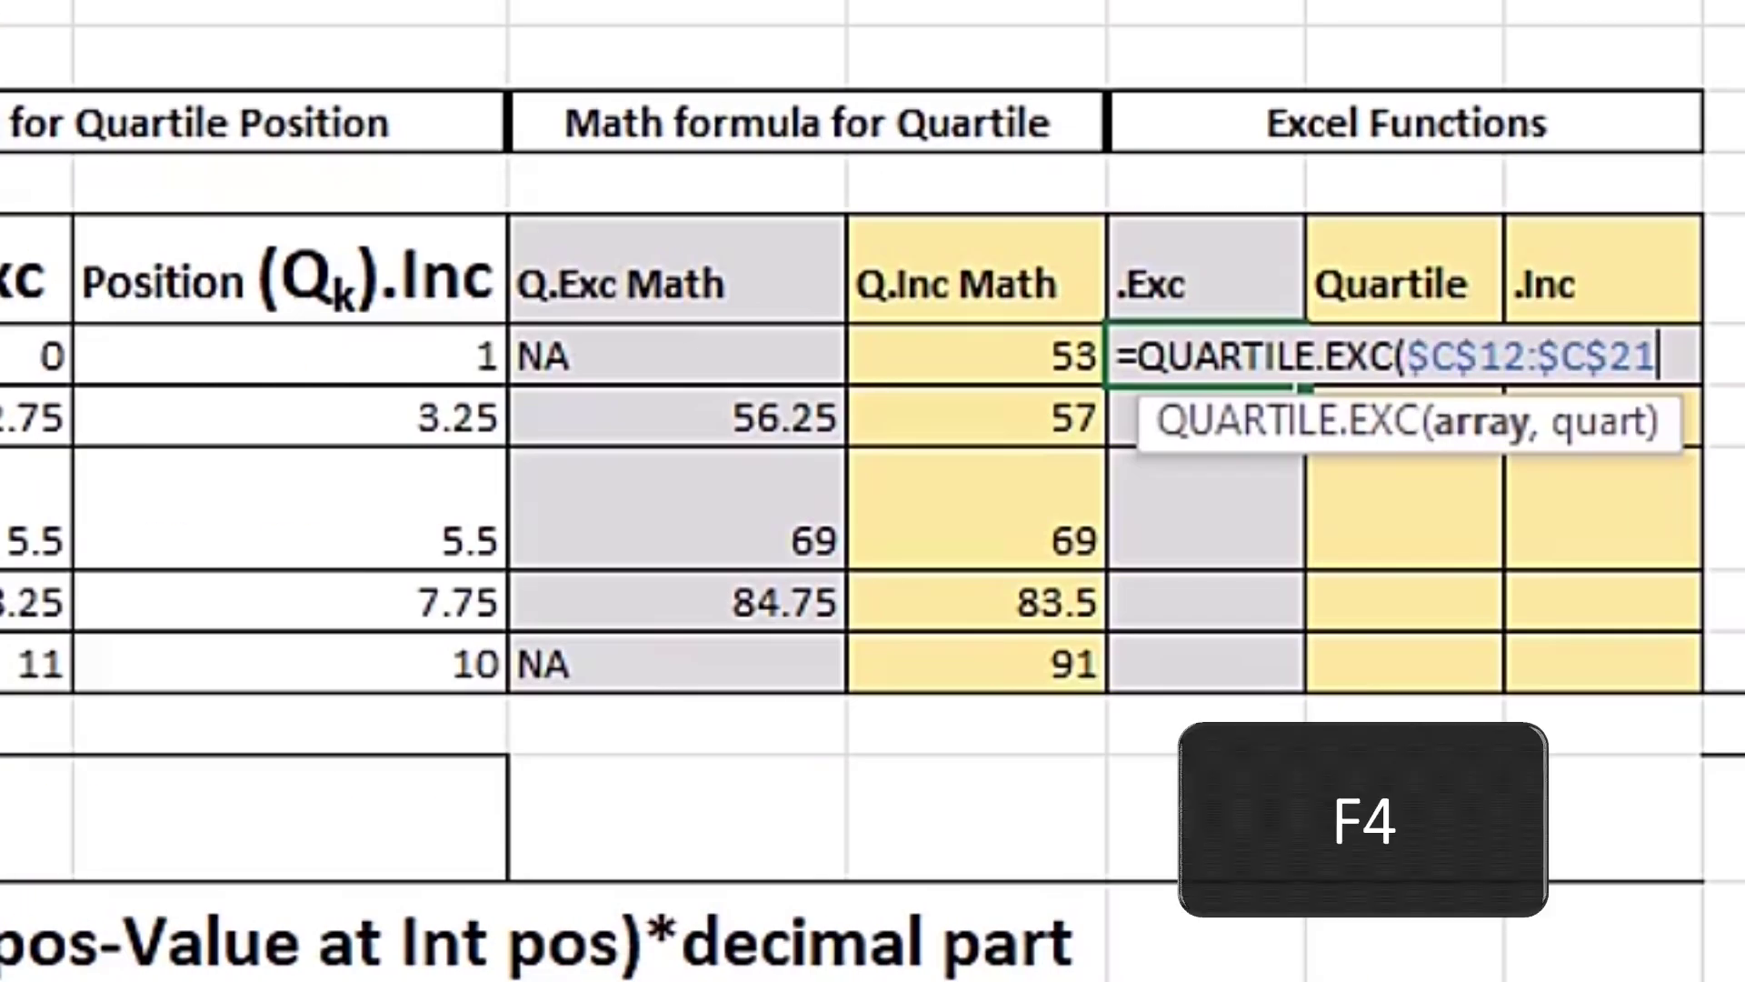
text(,)
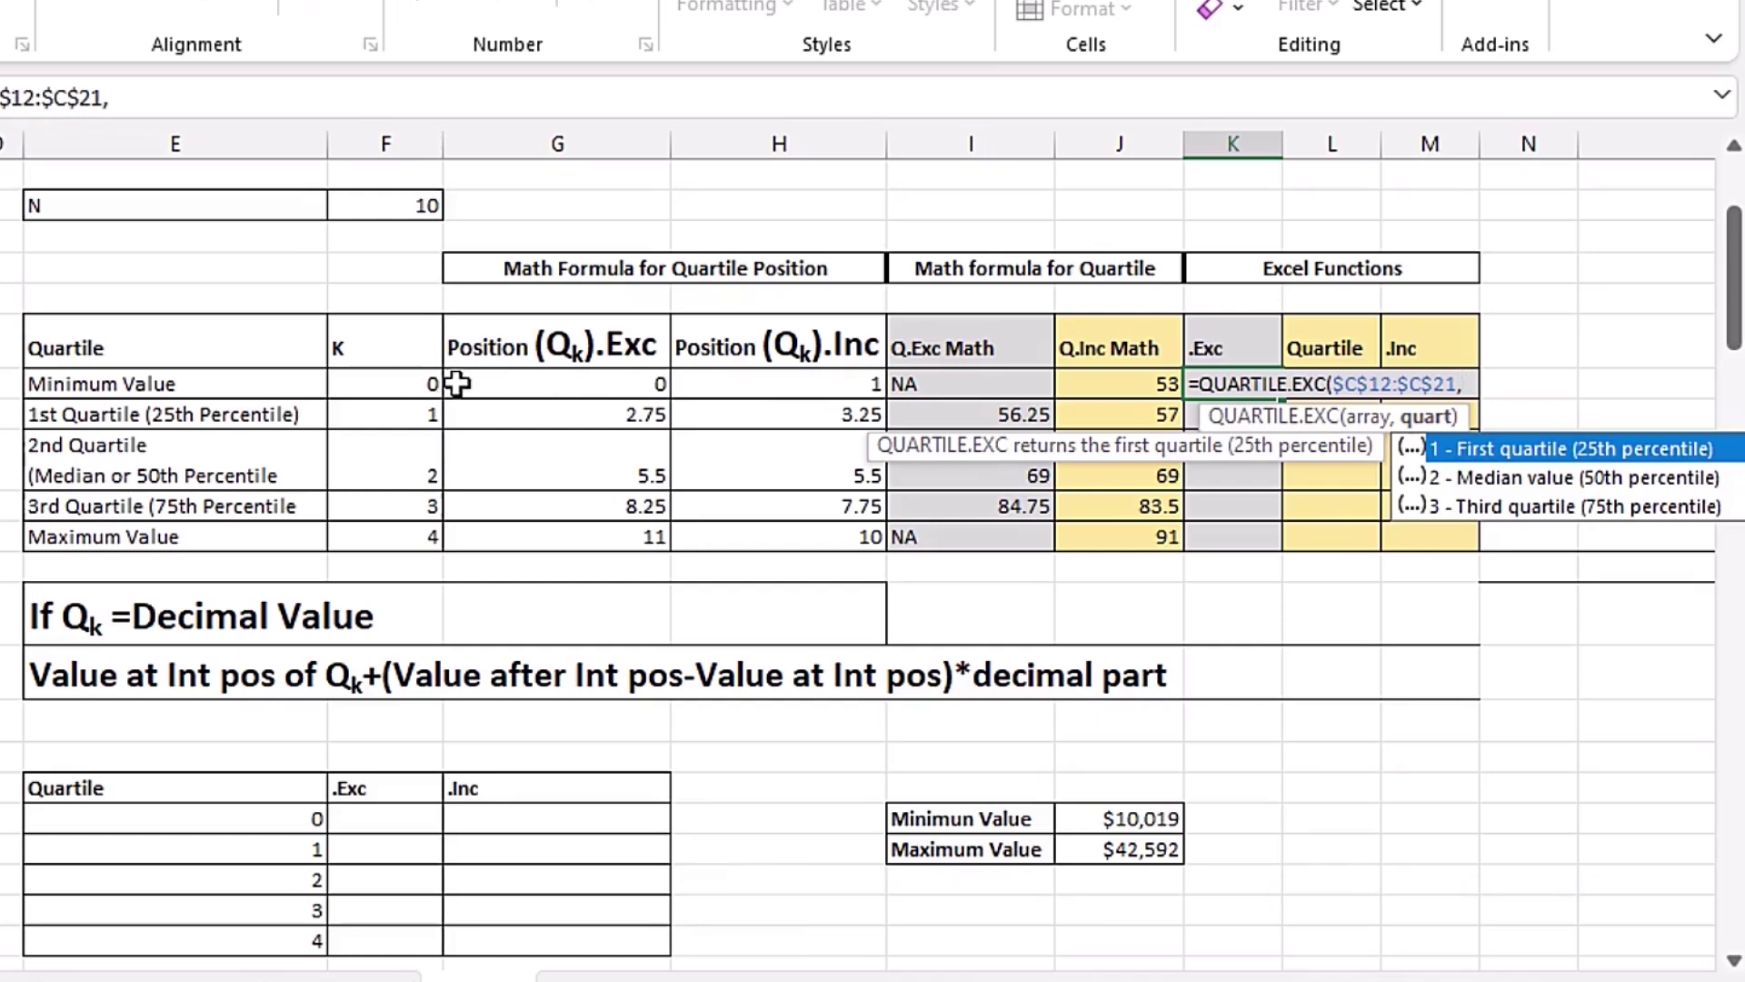
click(386, 384)
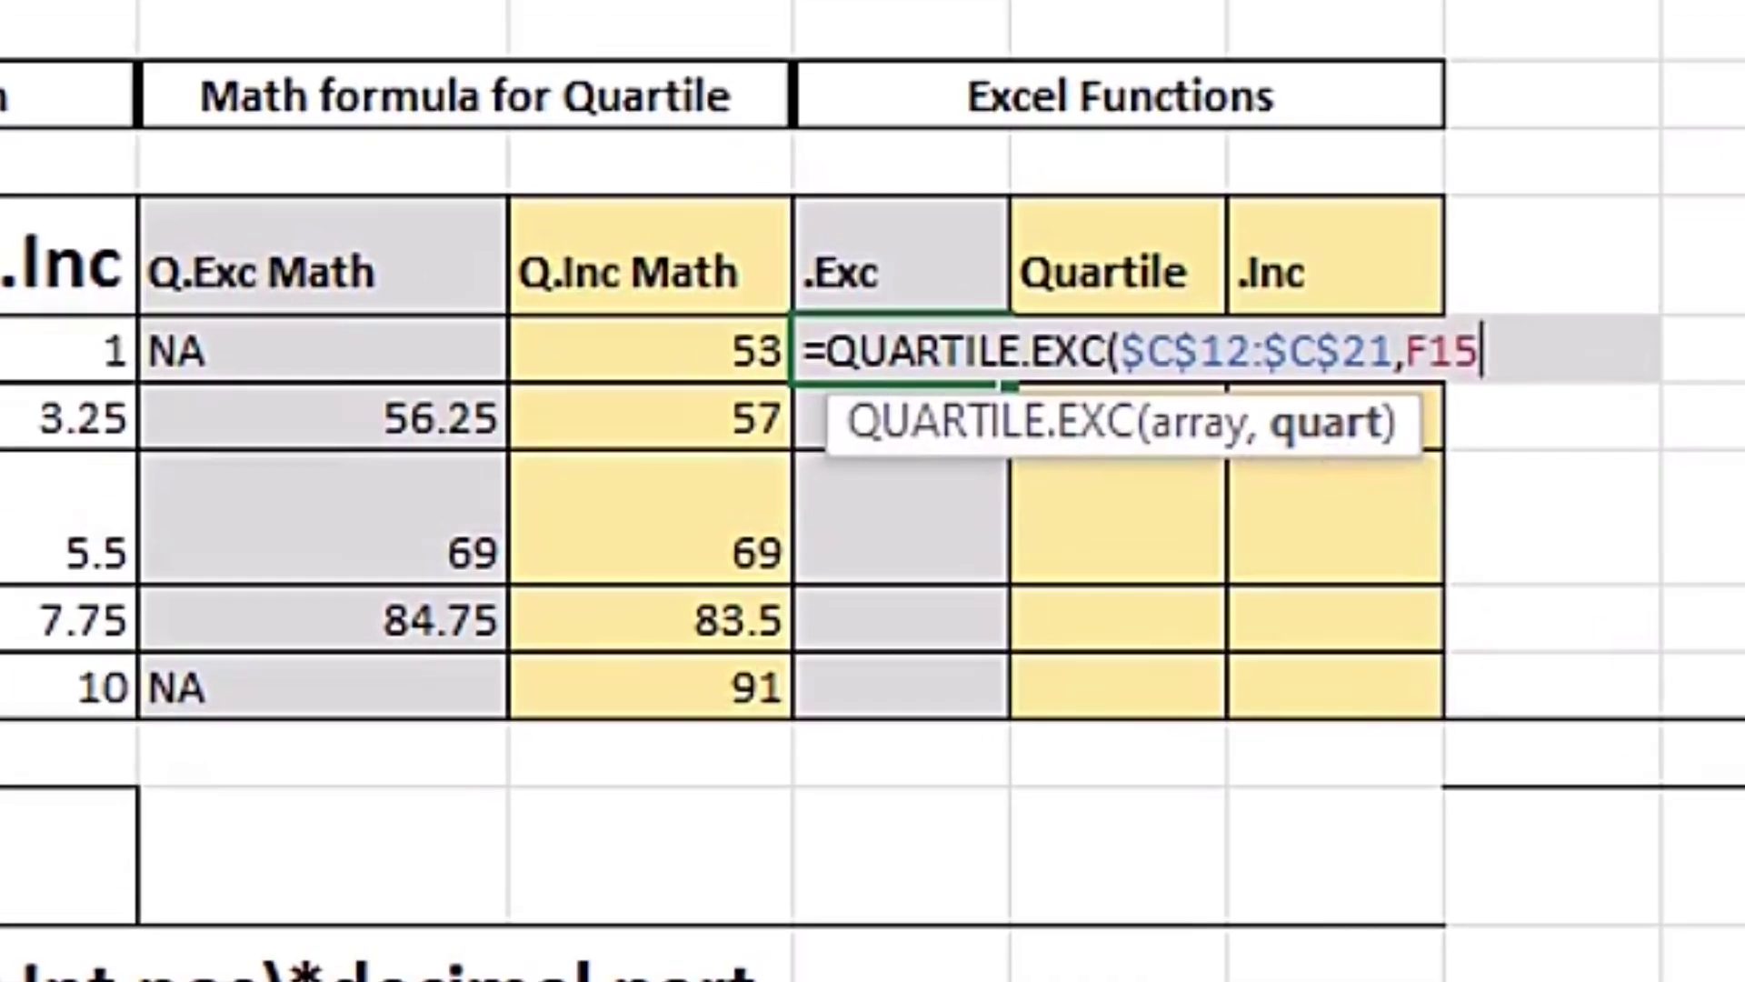
text())
key(ctrl+Return)
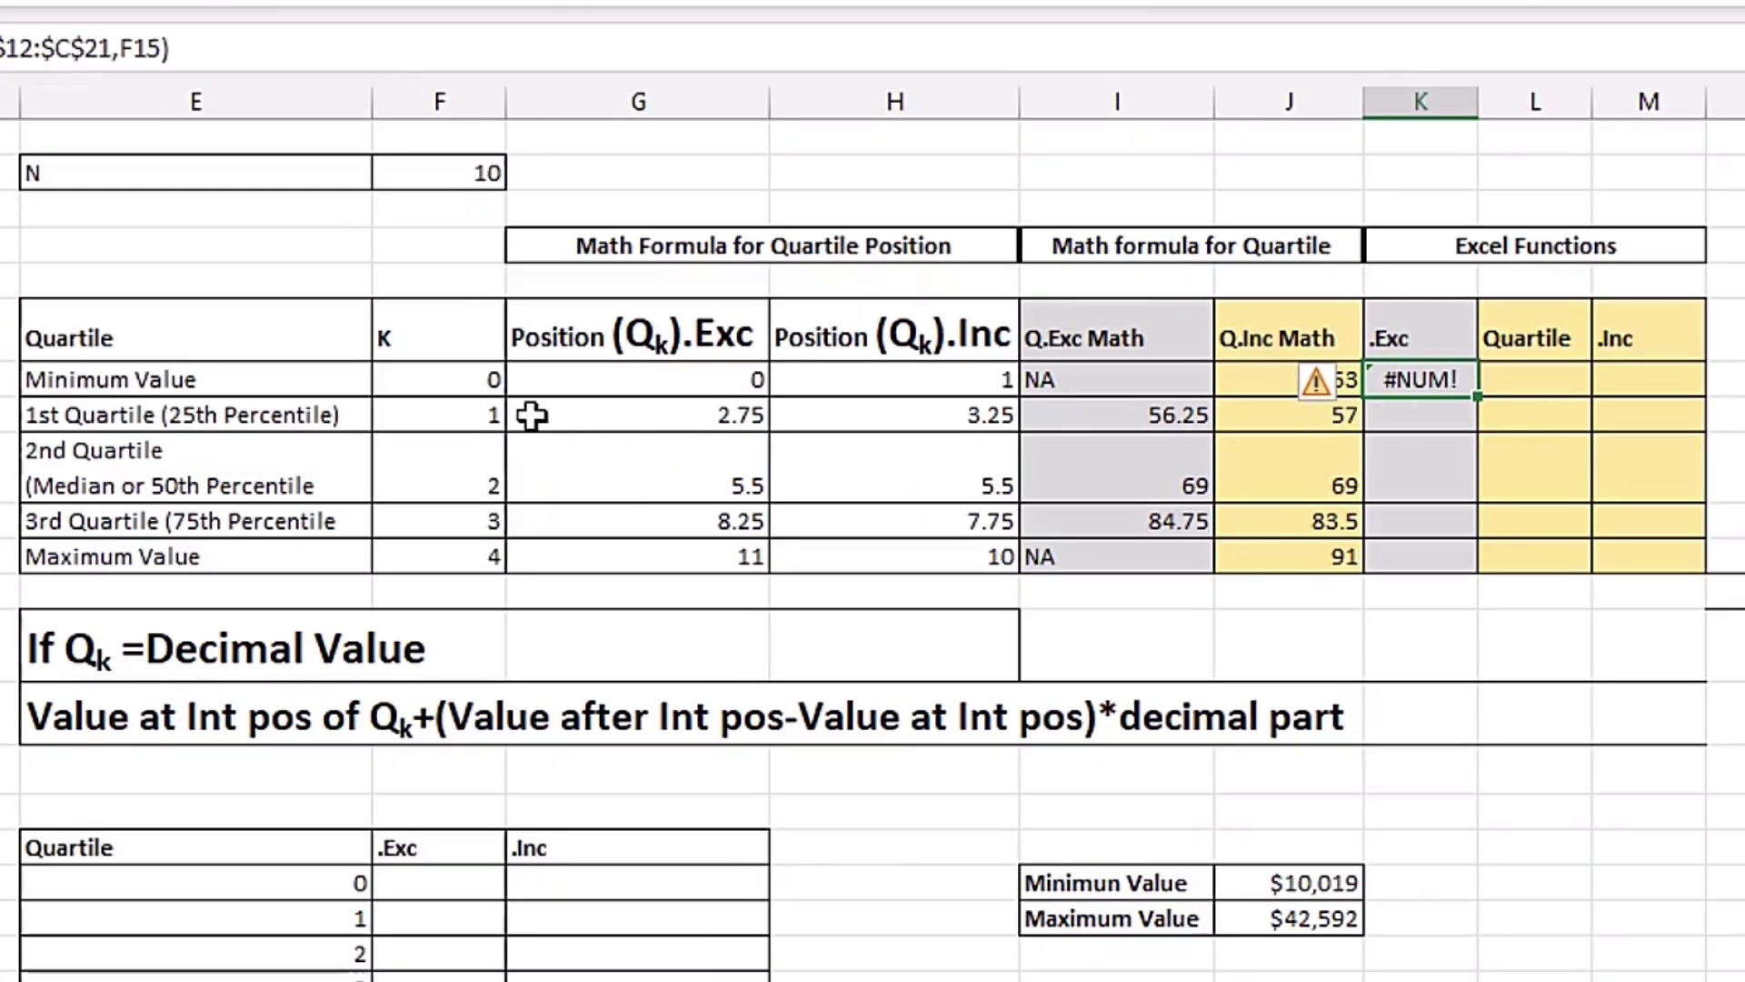
Fill the QUARTILE.EXC formula from K15 down to K19 and compare the .Exc results with the Q.Exc Math values
drag(1477, 398, 1483, 565)
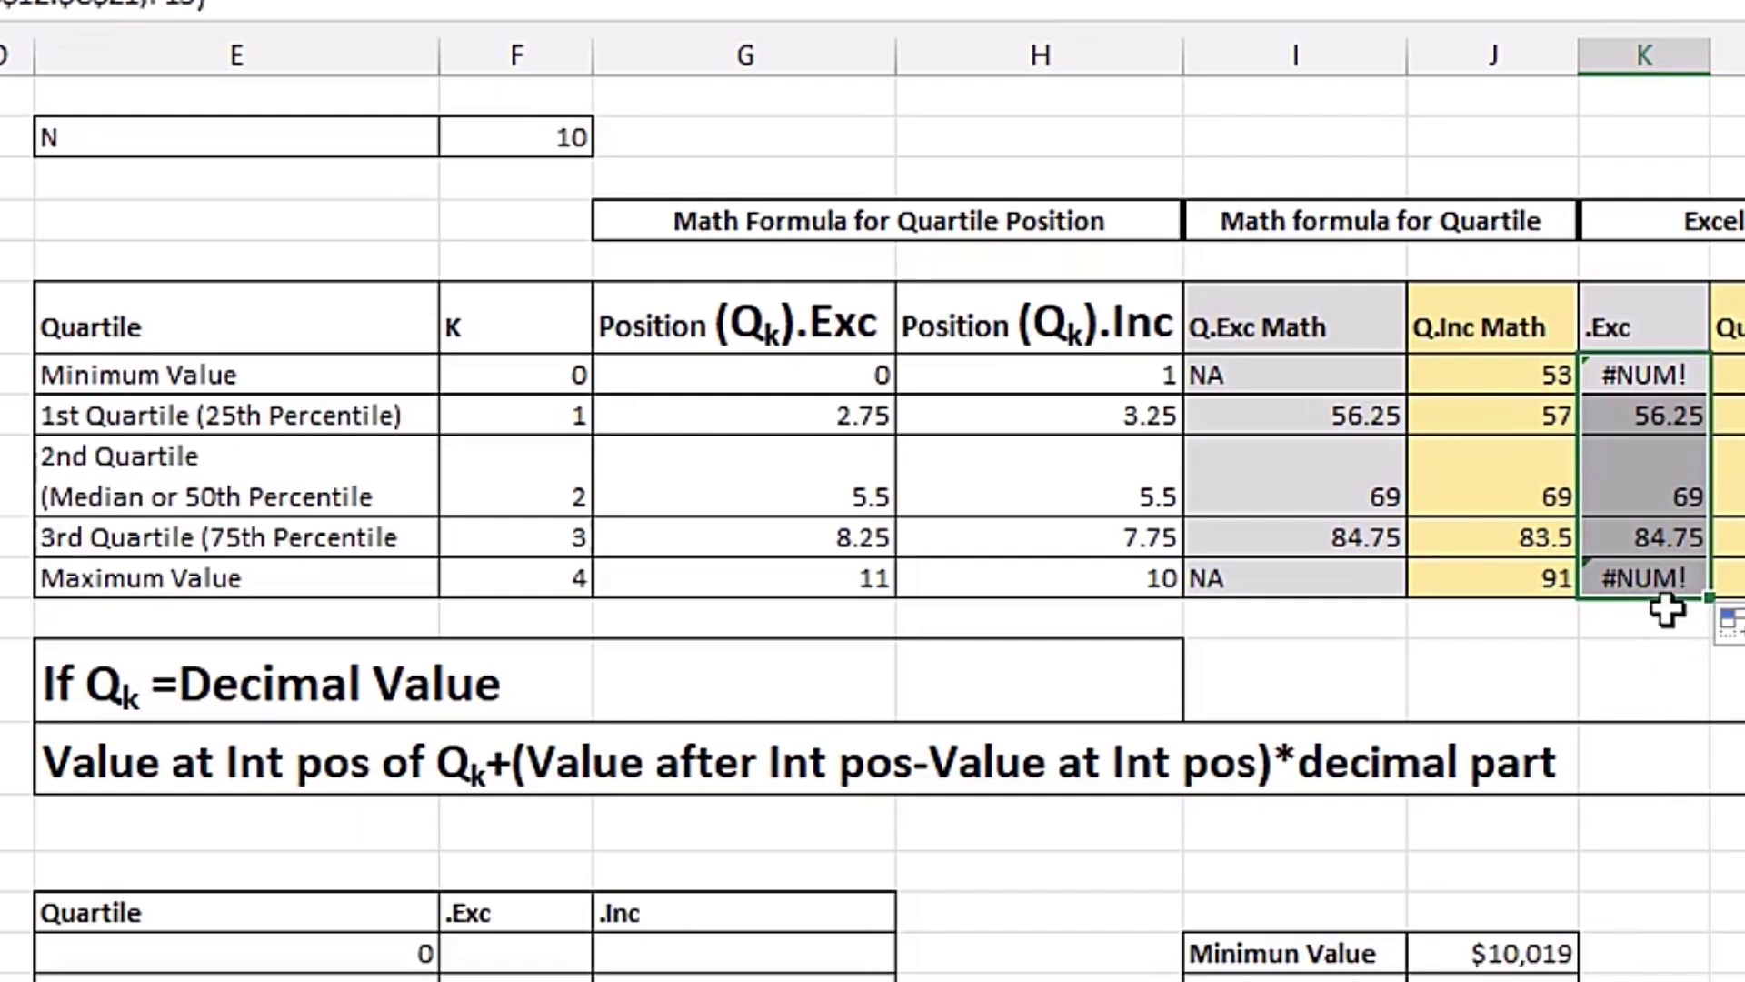
click(1260, 415)
click(1660, 416)
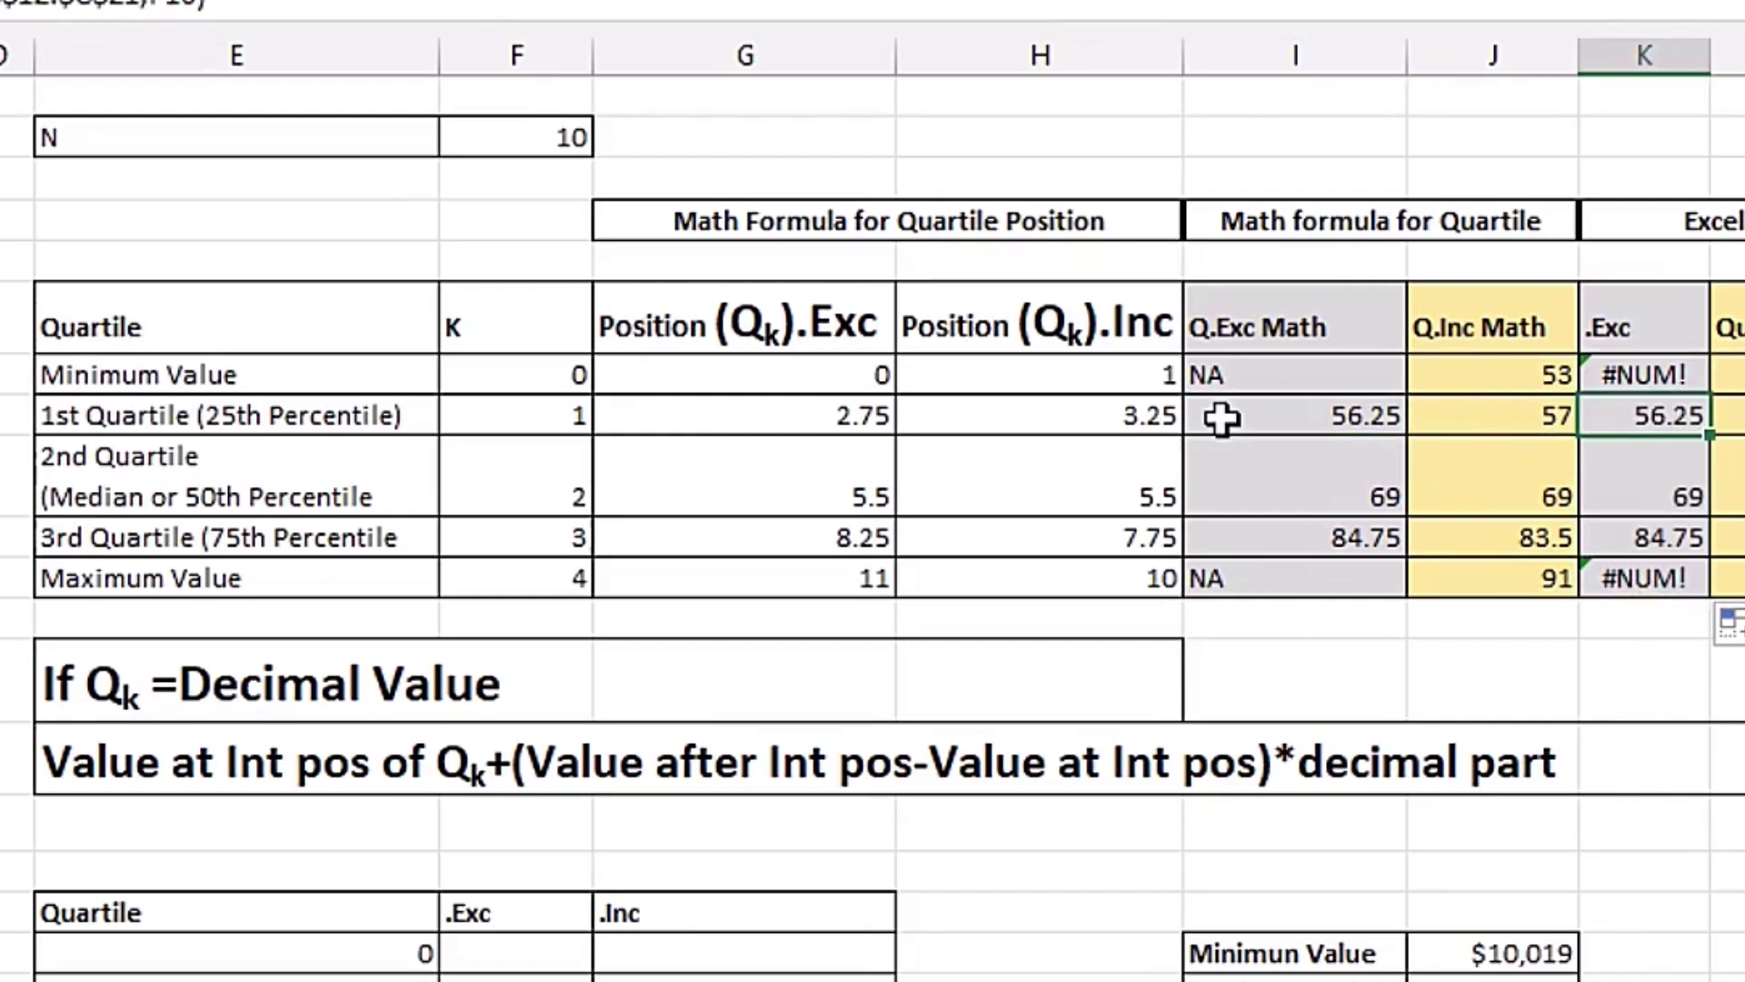
click(1252, 491)
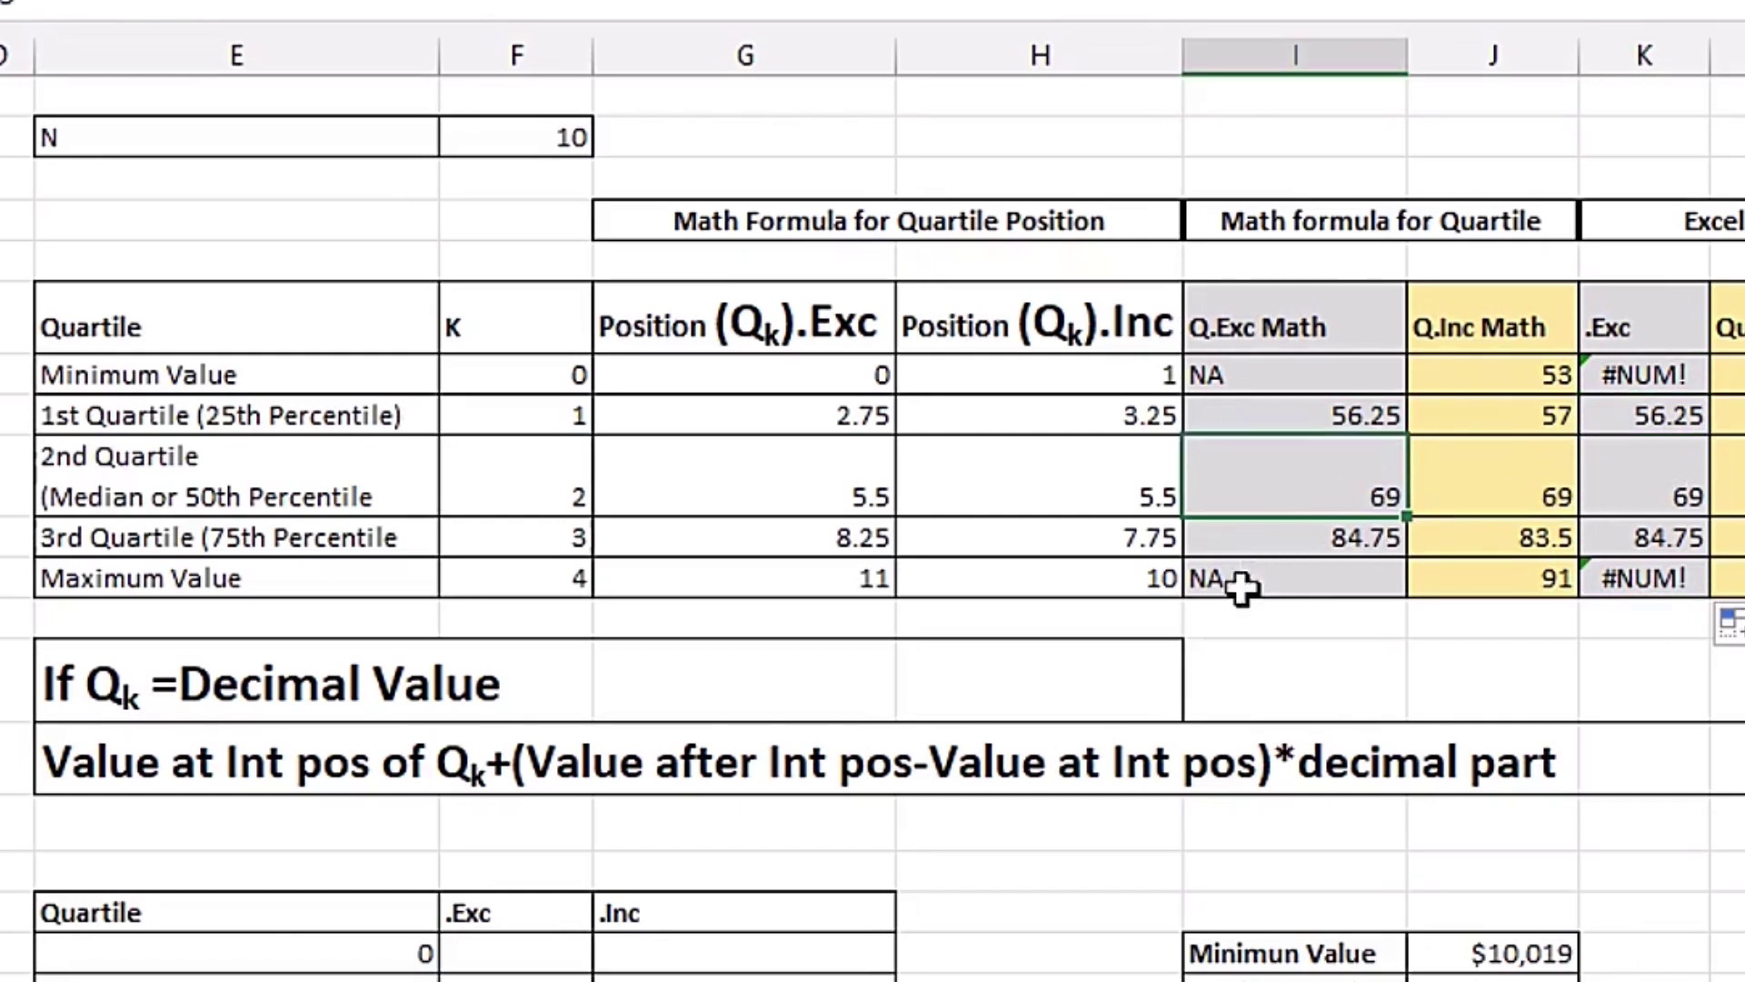
Calculate the minimum value's Quartile result in L15 with =QUARTILE($C$12:$C$21,F15) and fill the formula down to L19
click(1223, 537)
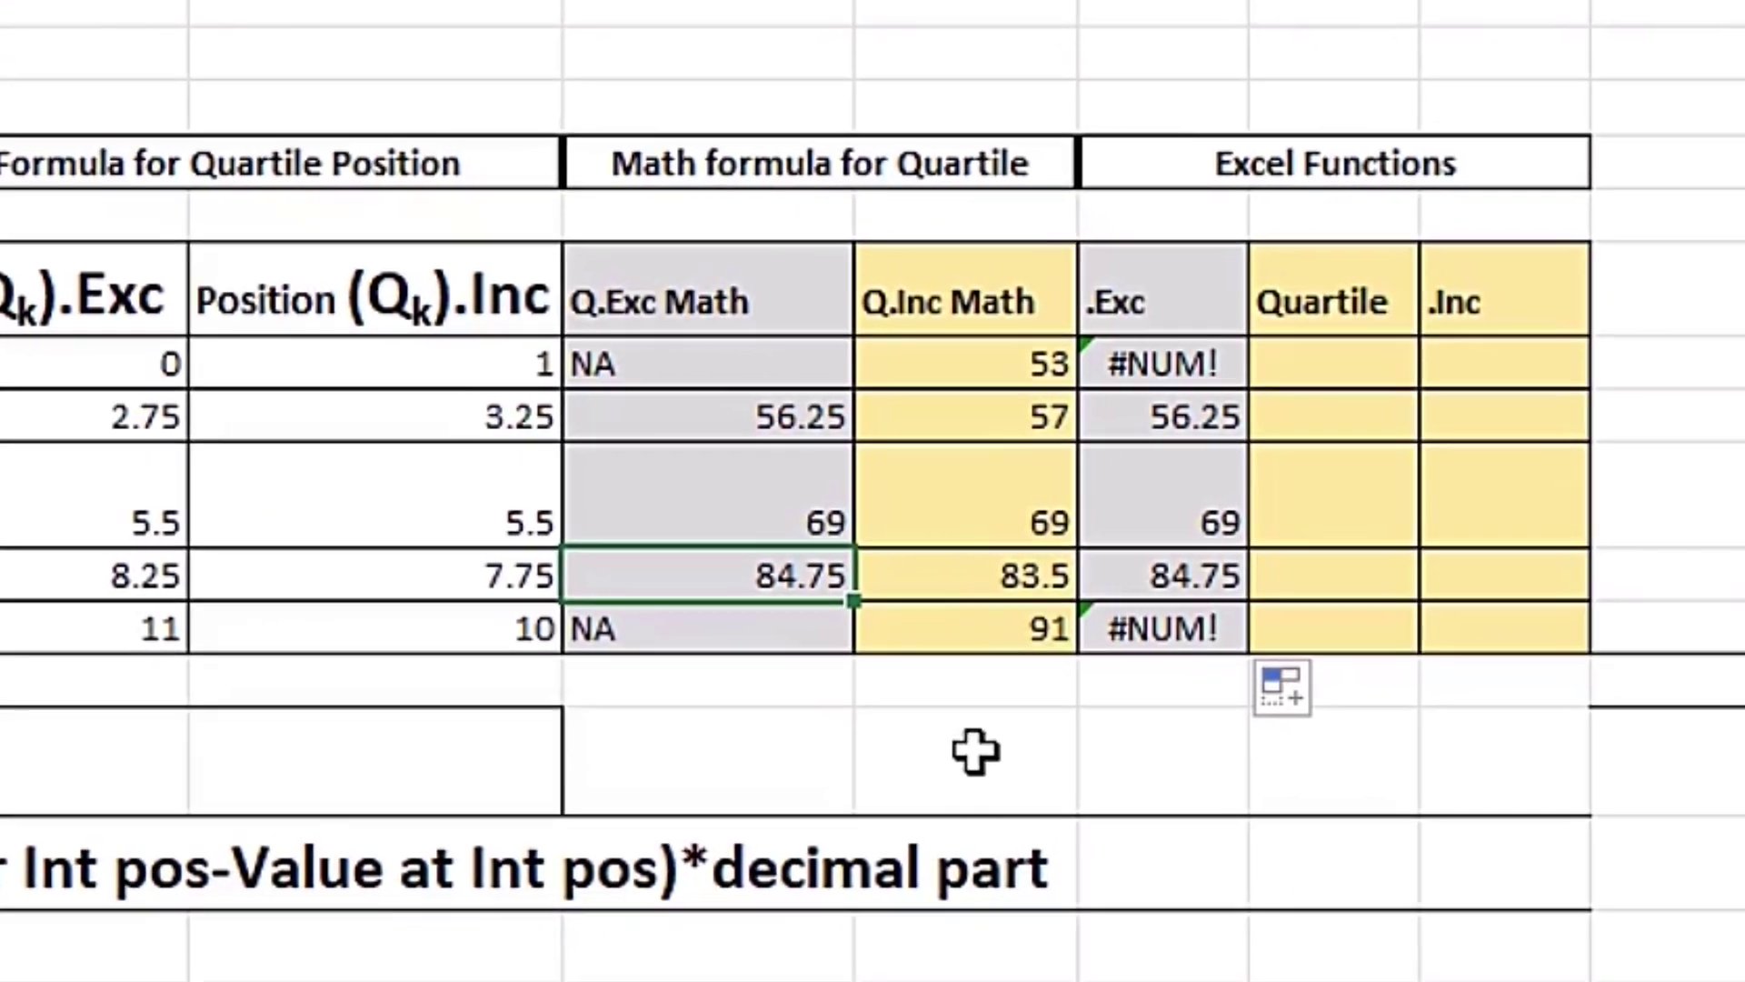
click(1273, 363)
text(=quar)
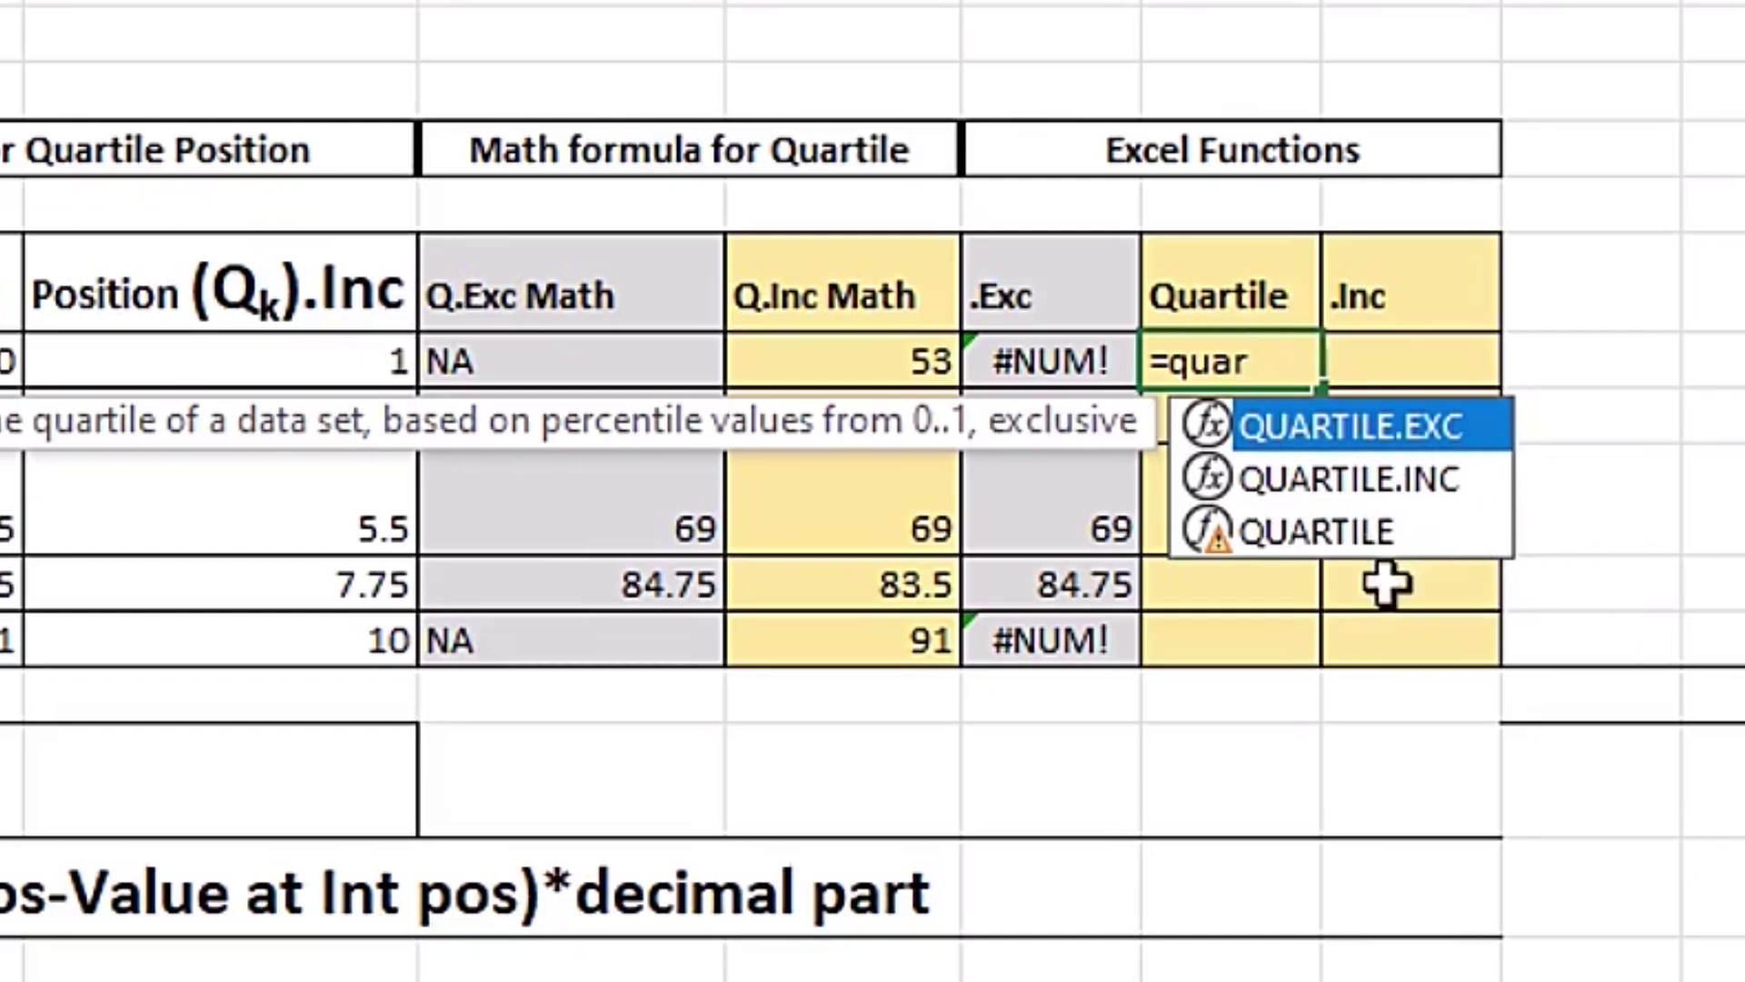
key(Down)
key(Down)
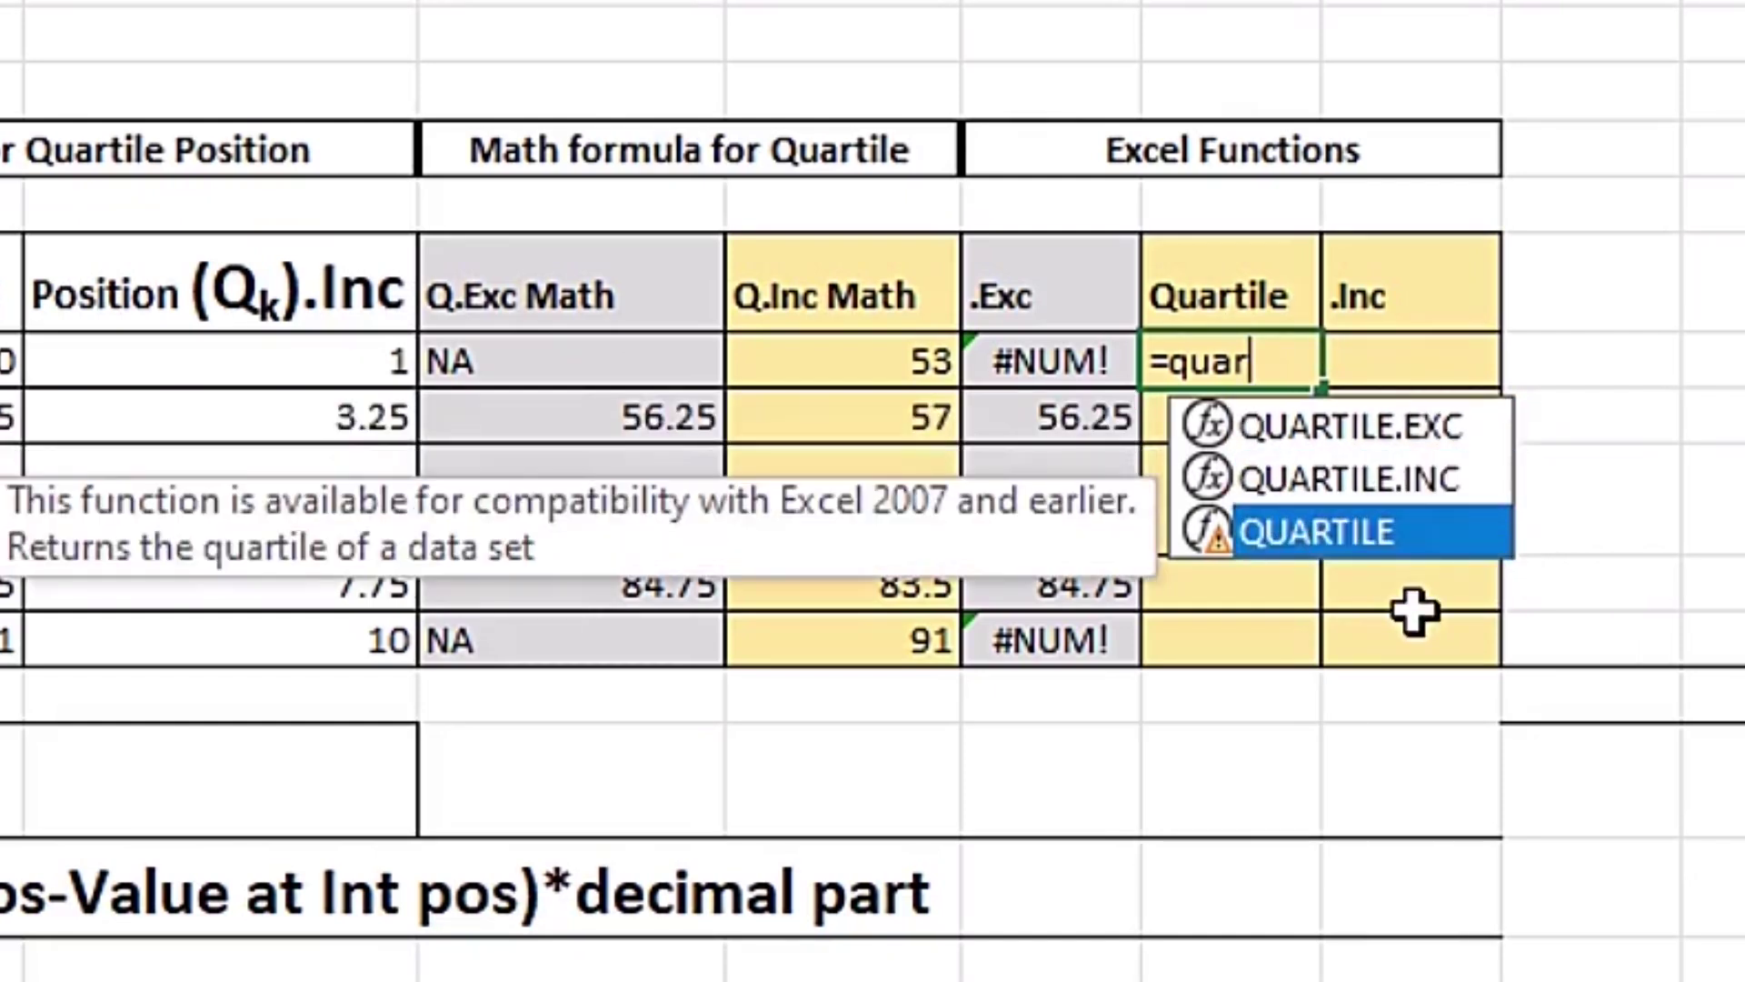
key(Tab)
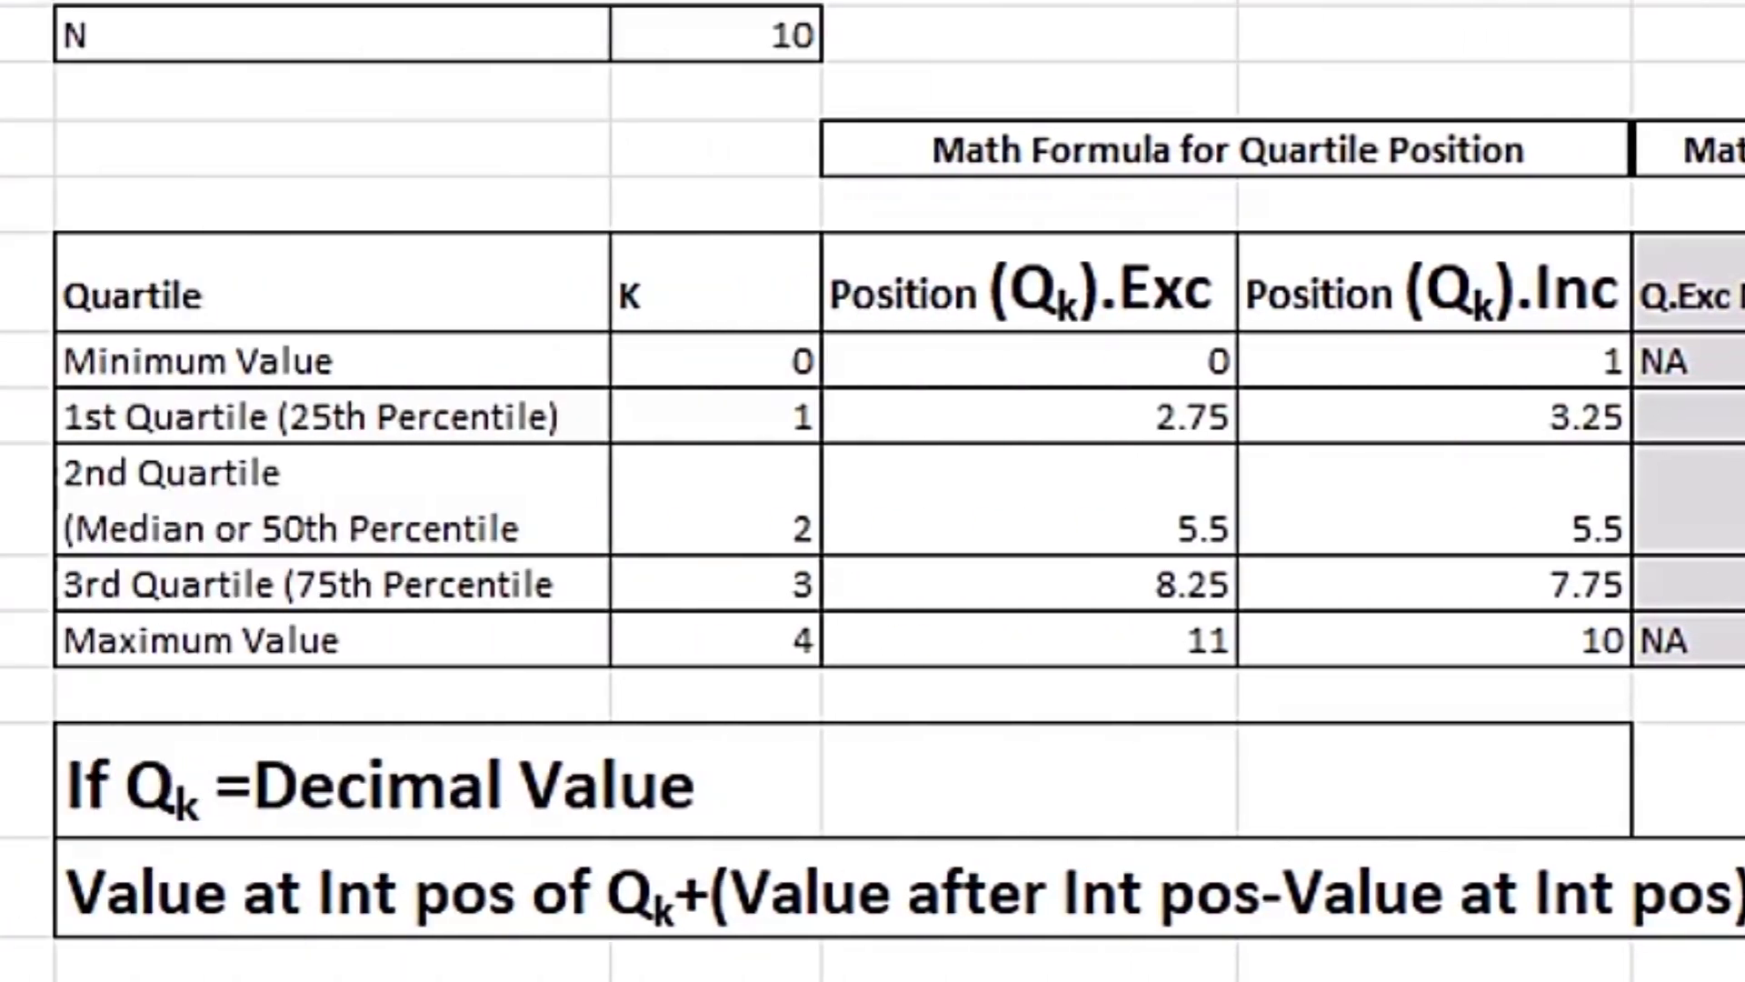
drag(830, 156, 878, 798)
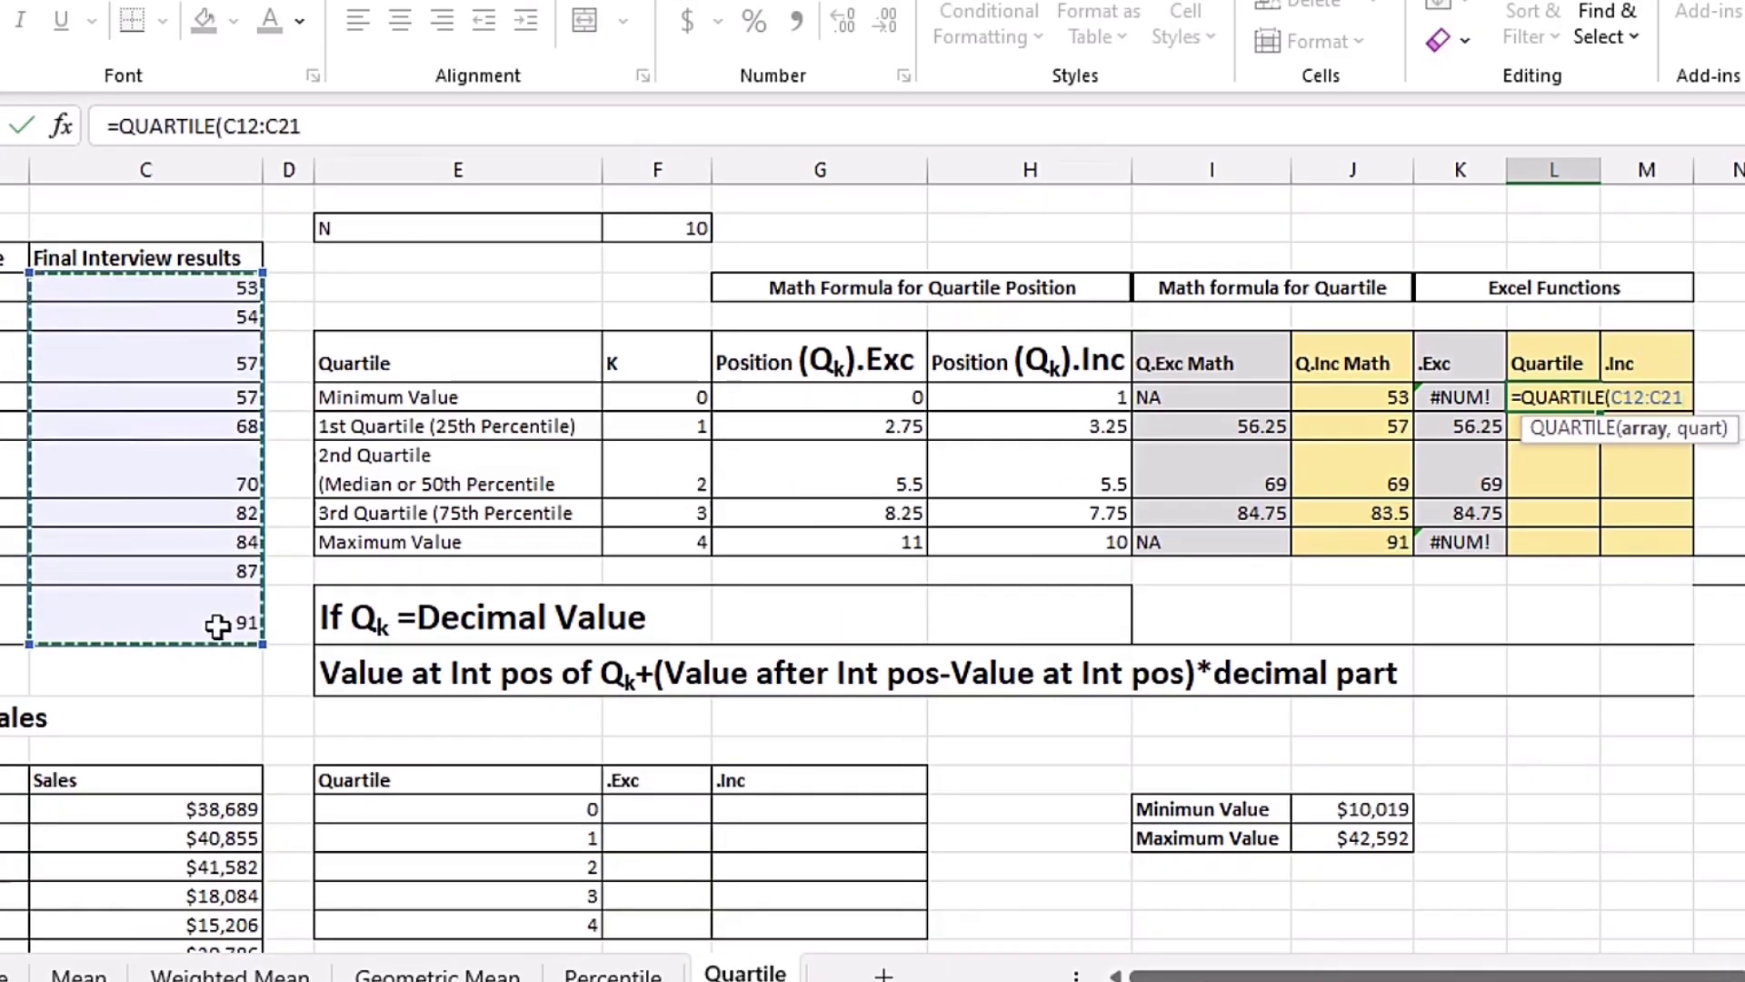
key(F4)
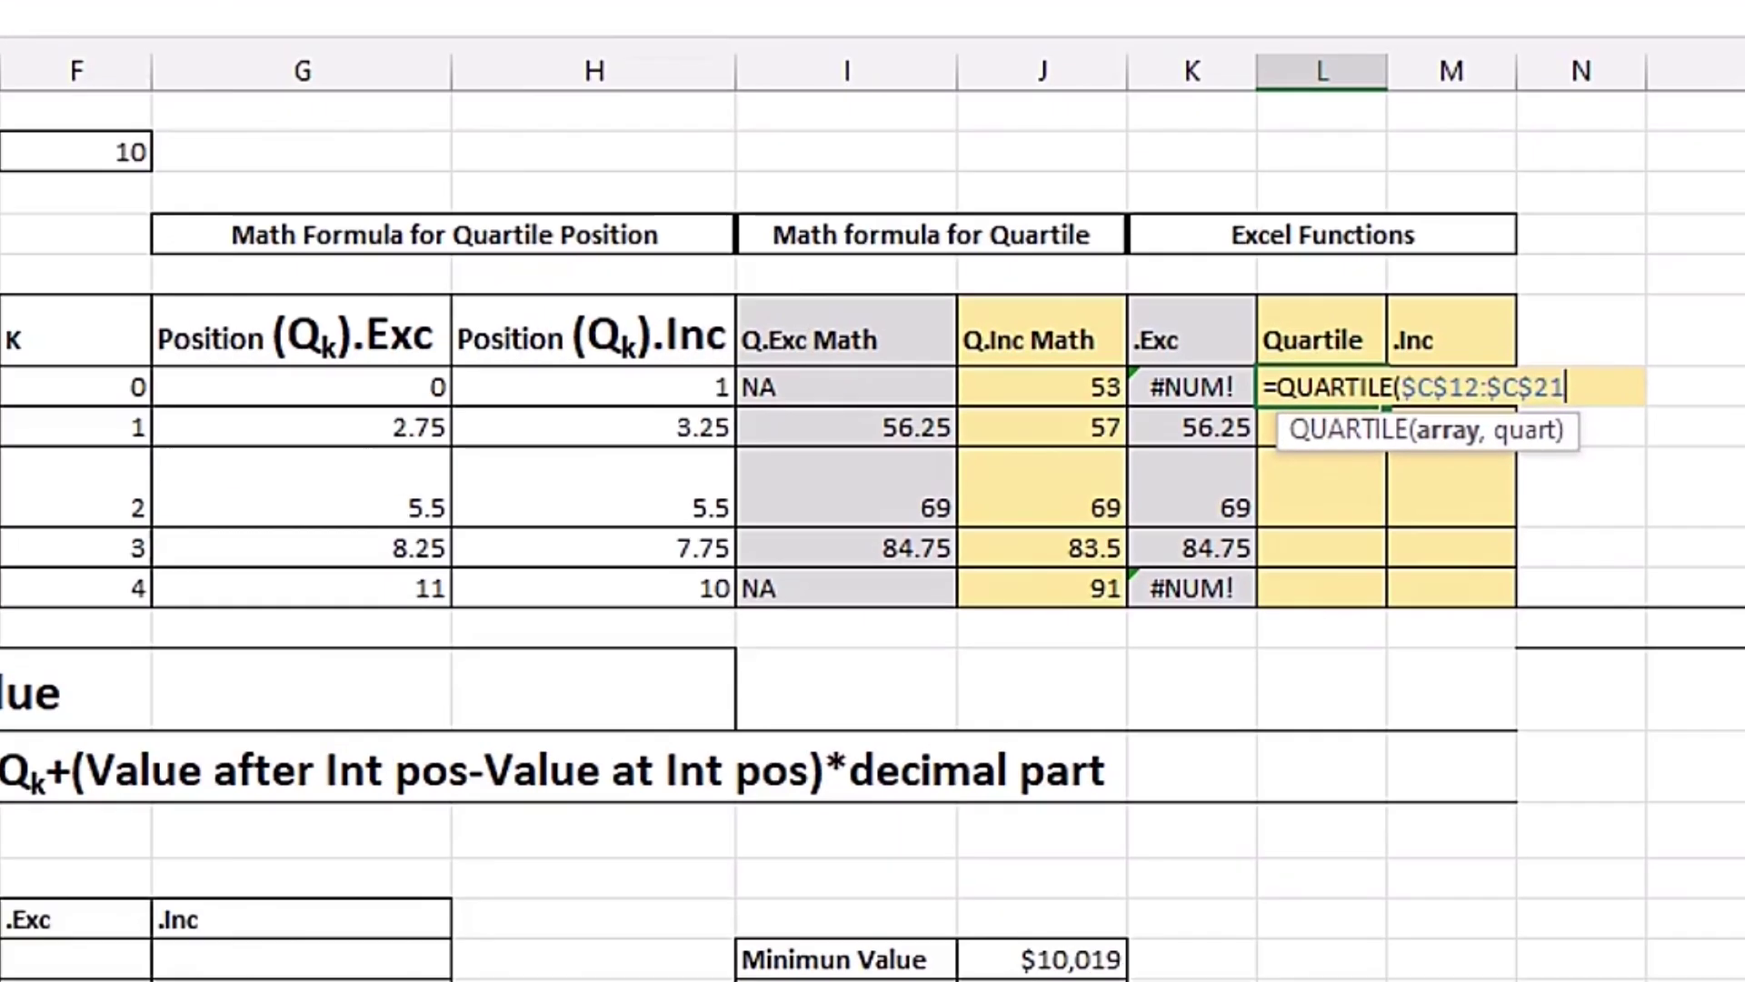
text(,)
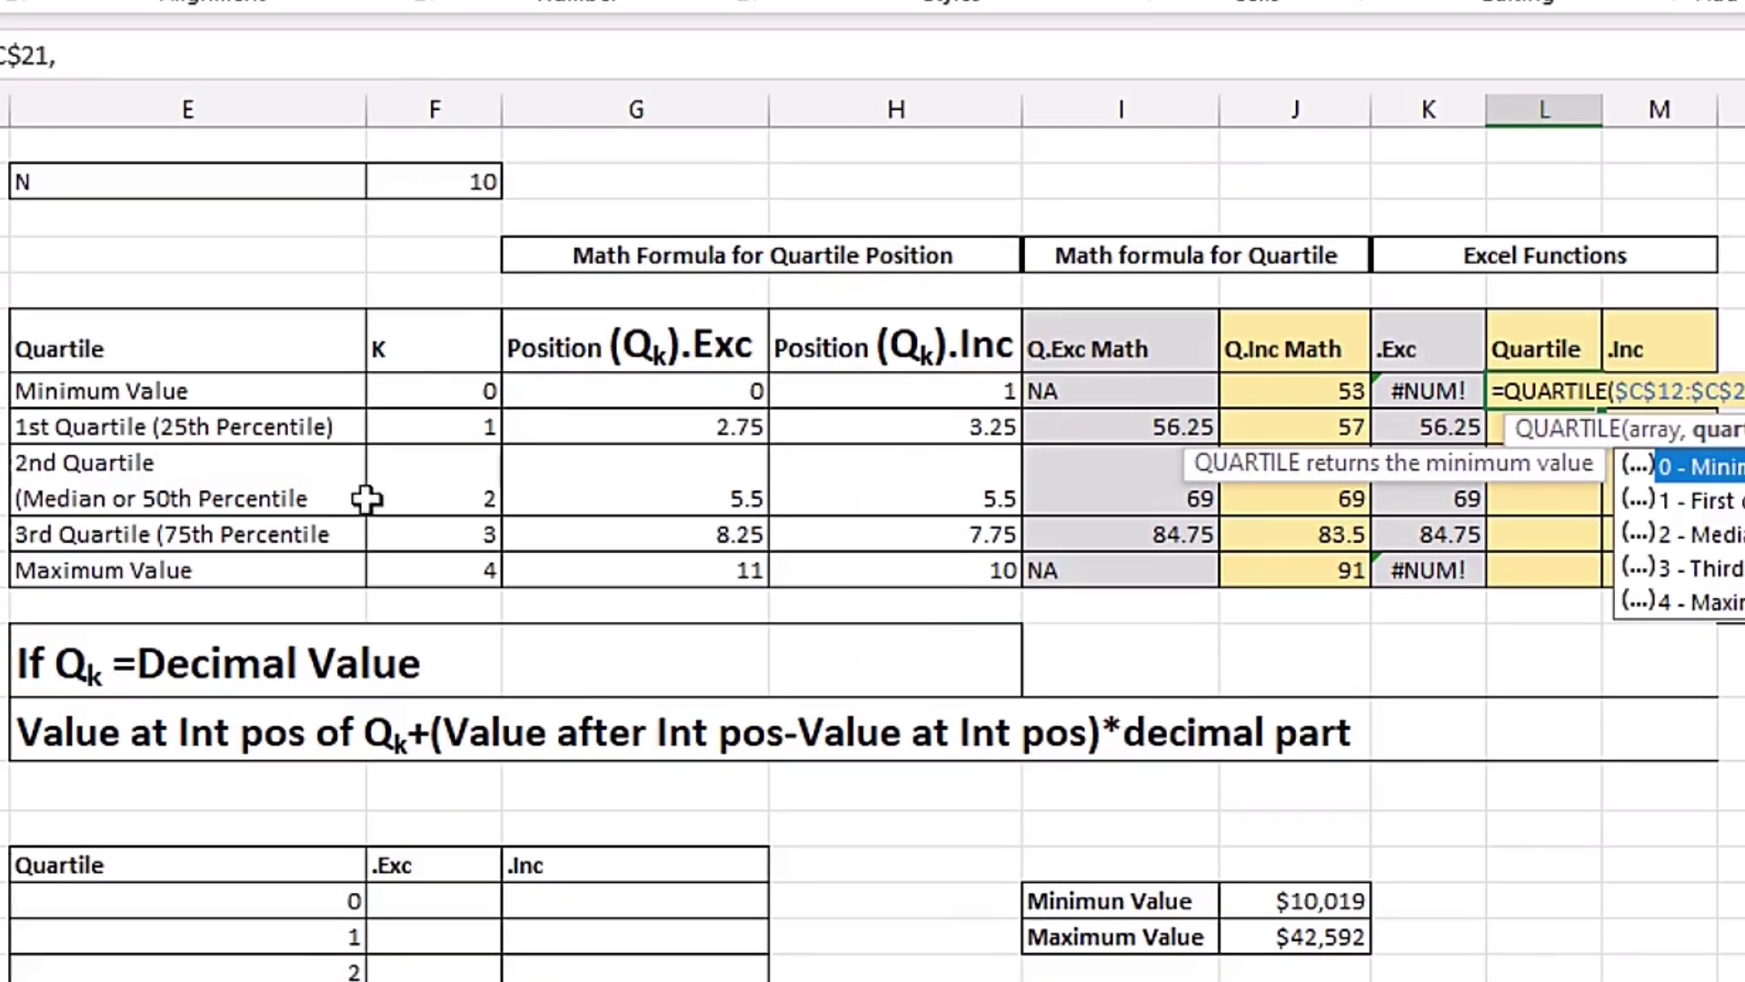
click(436, 397)
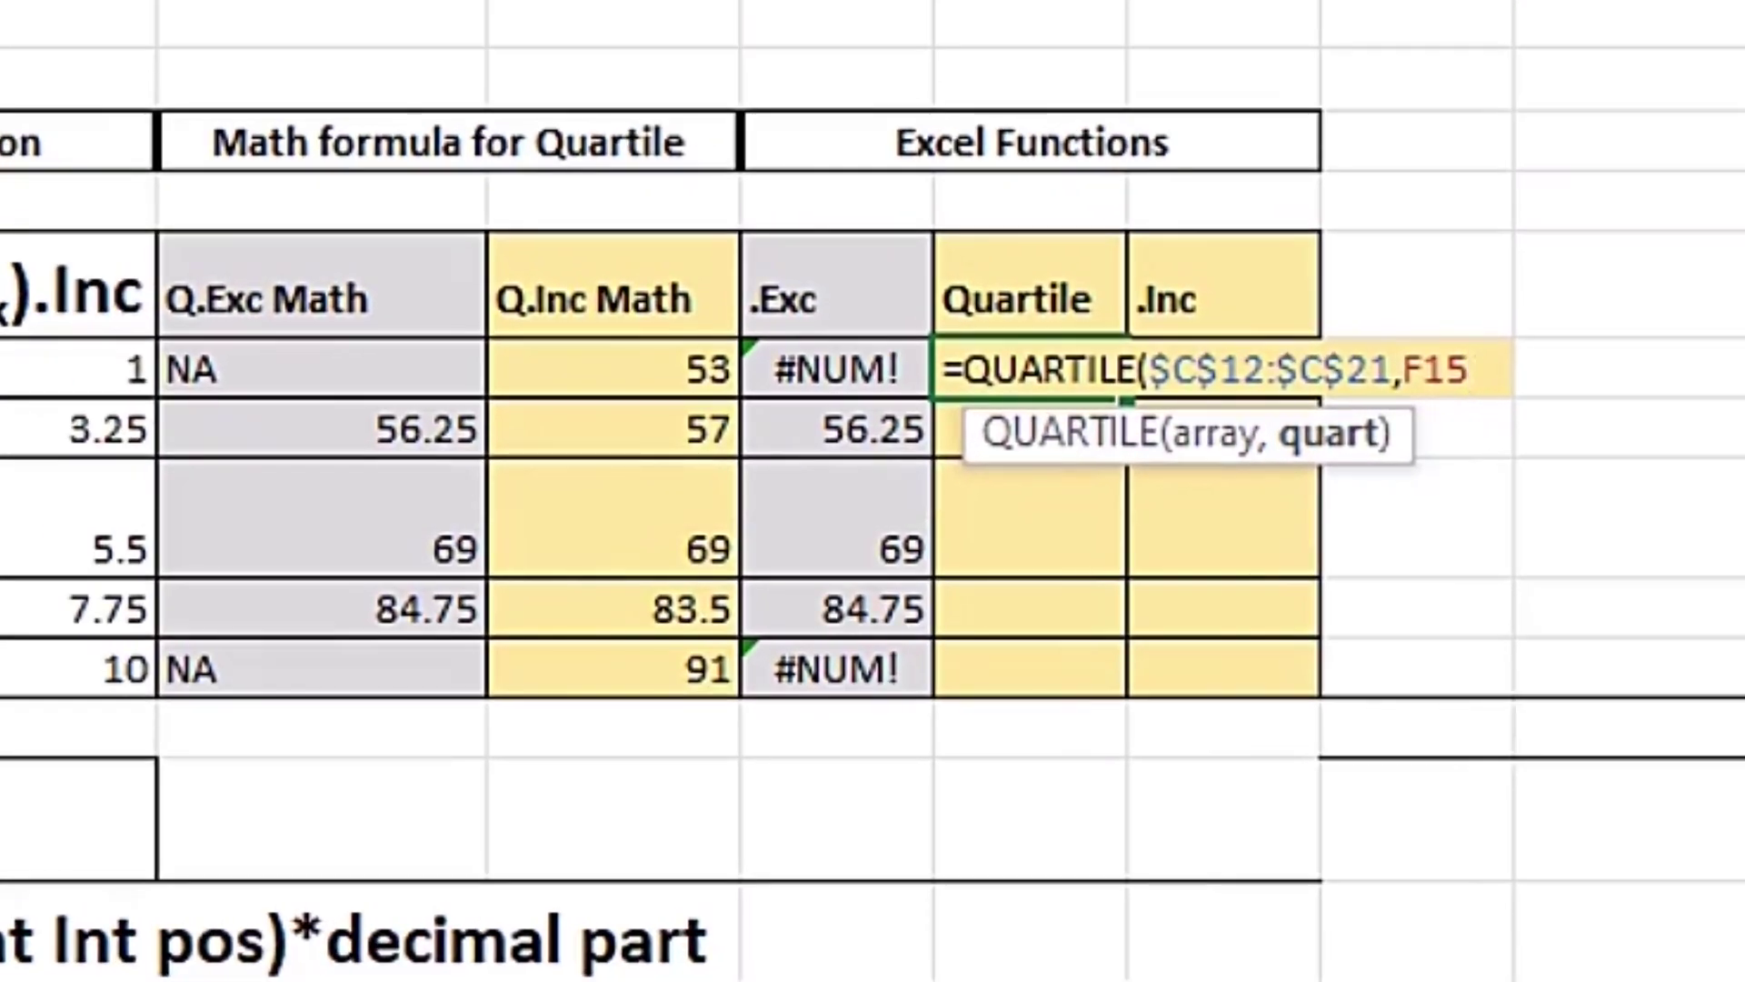
text())
key(ctrl+Return)
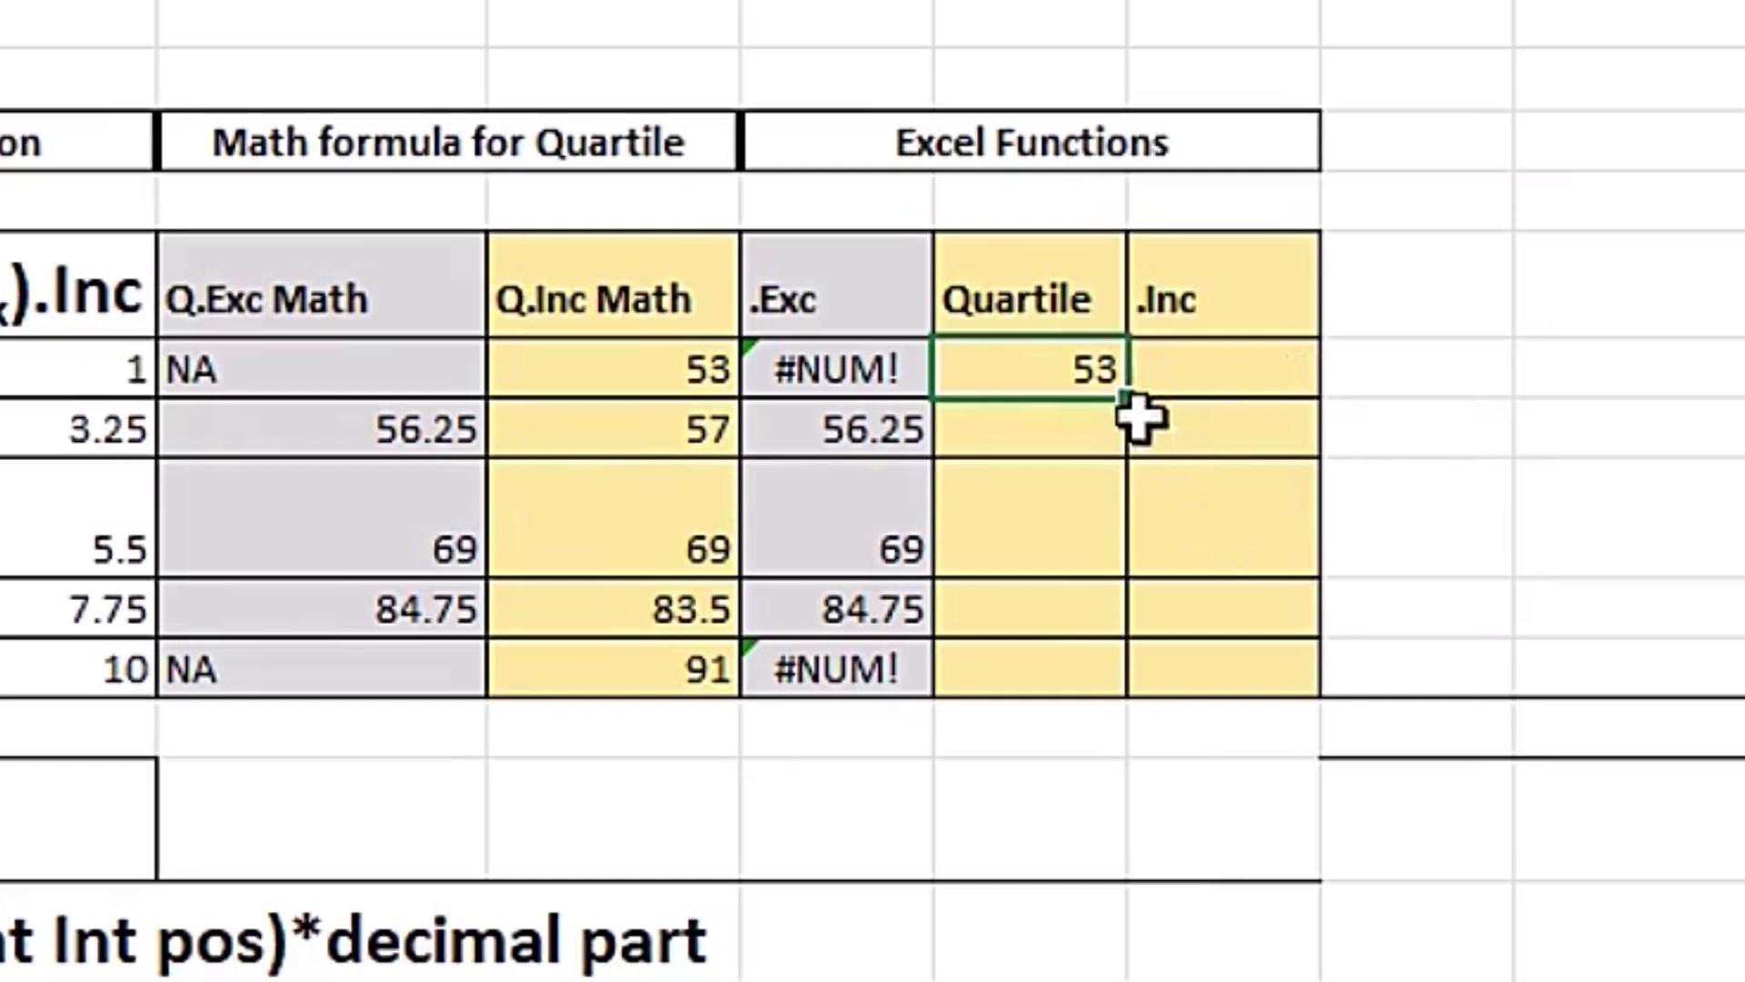
drag(1133, 405, 1123, 683)
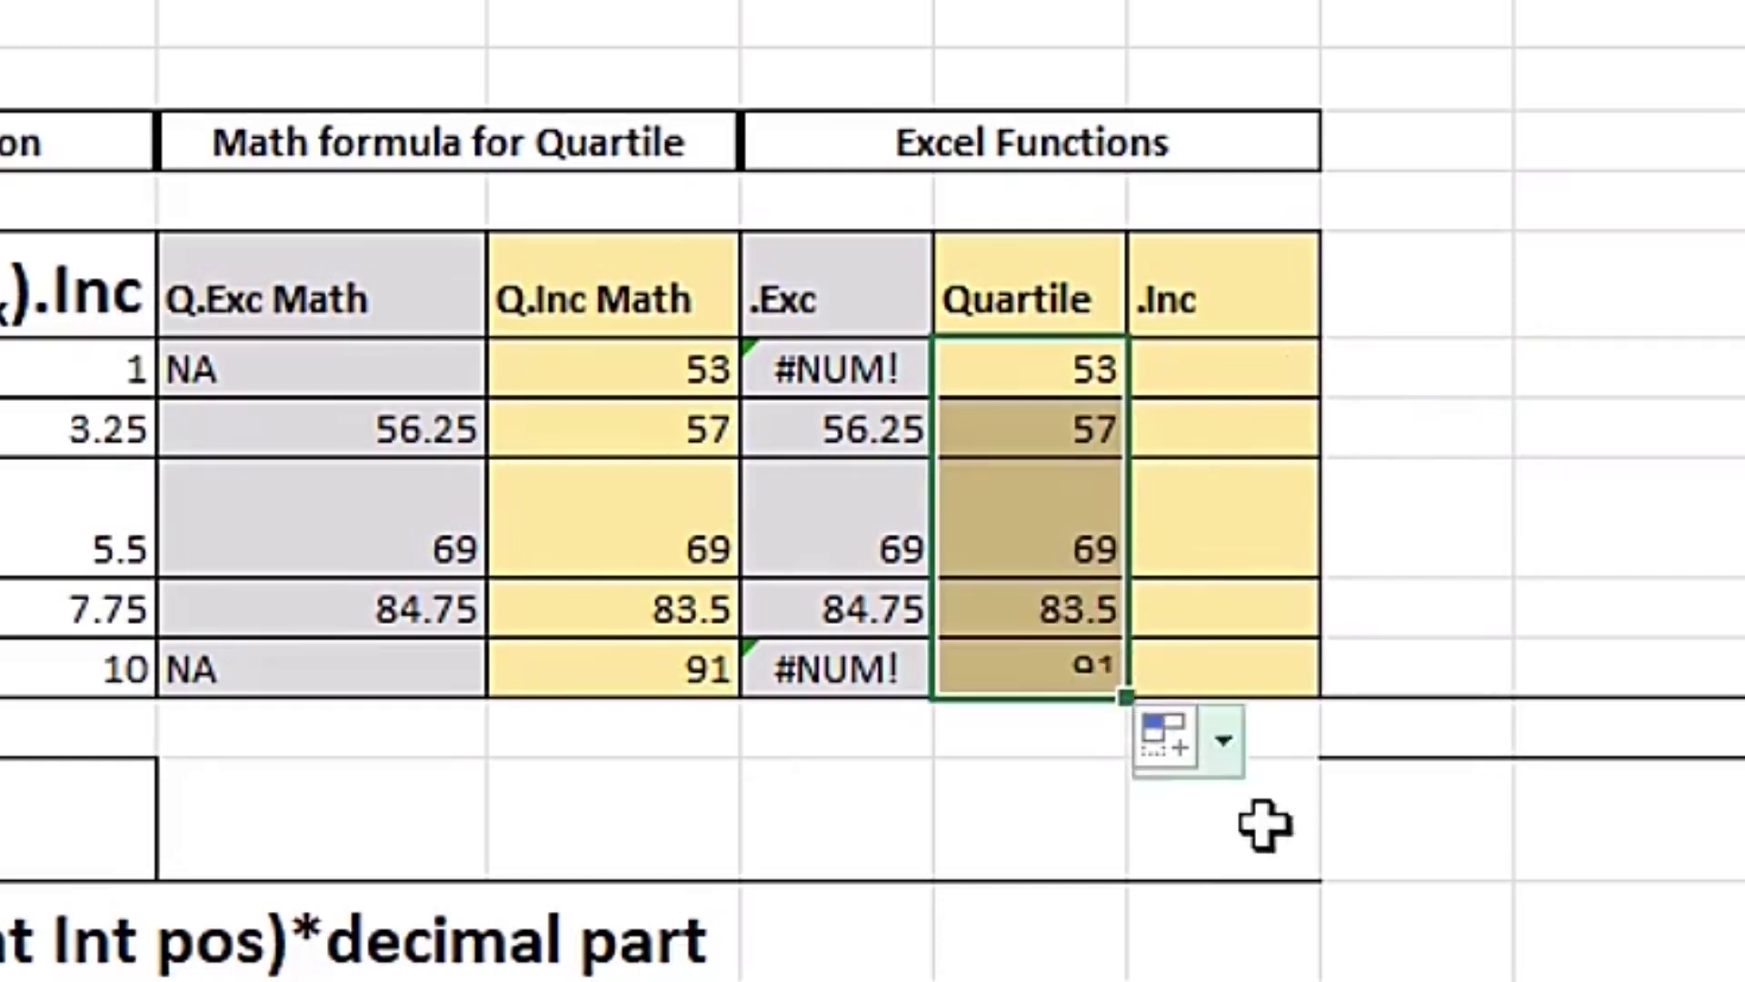
click(1037, 668)
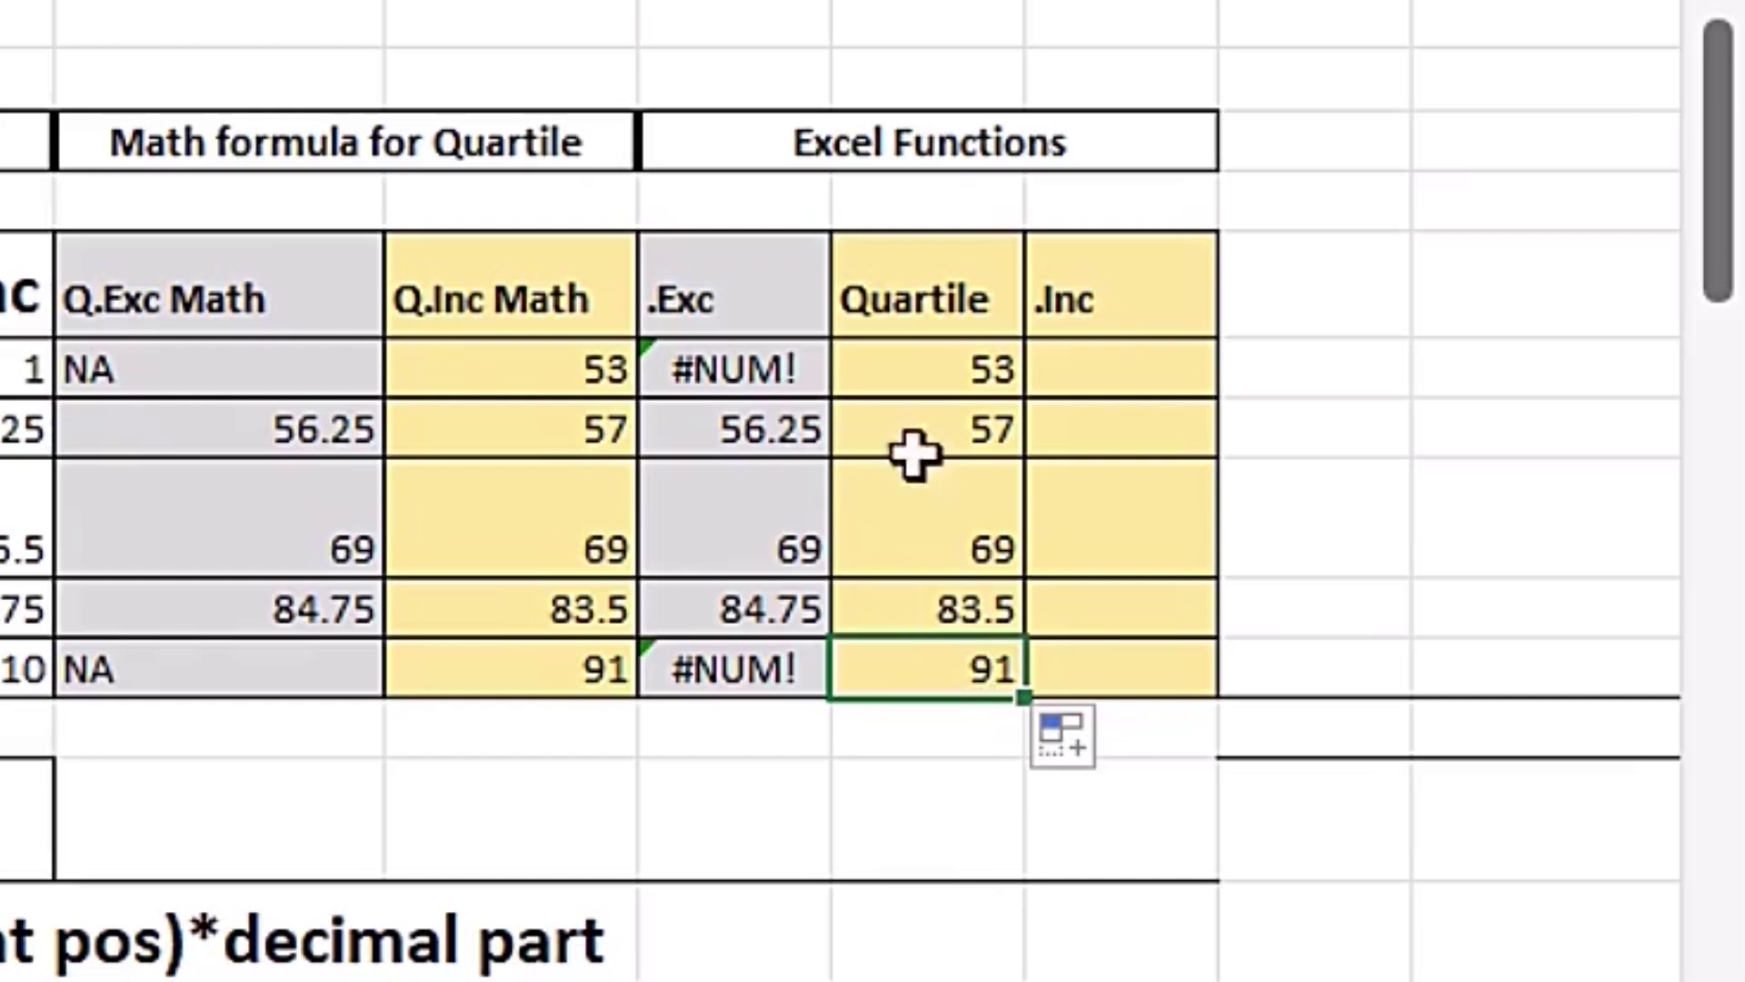
Calculate the minimum value's .Inc result in M15 with =QUARTILE.INC($C$12:$C$21,F15) and fill the formula down to M19
click(1118, 368)
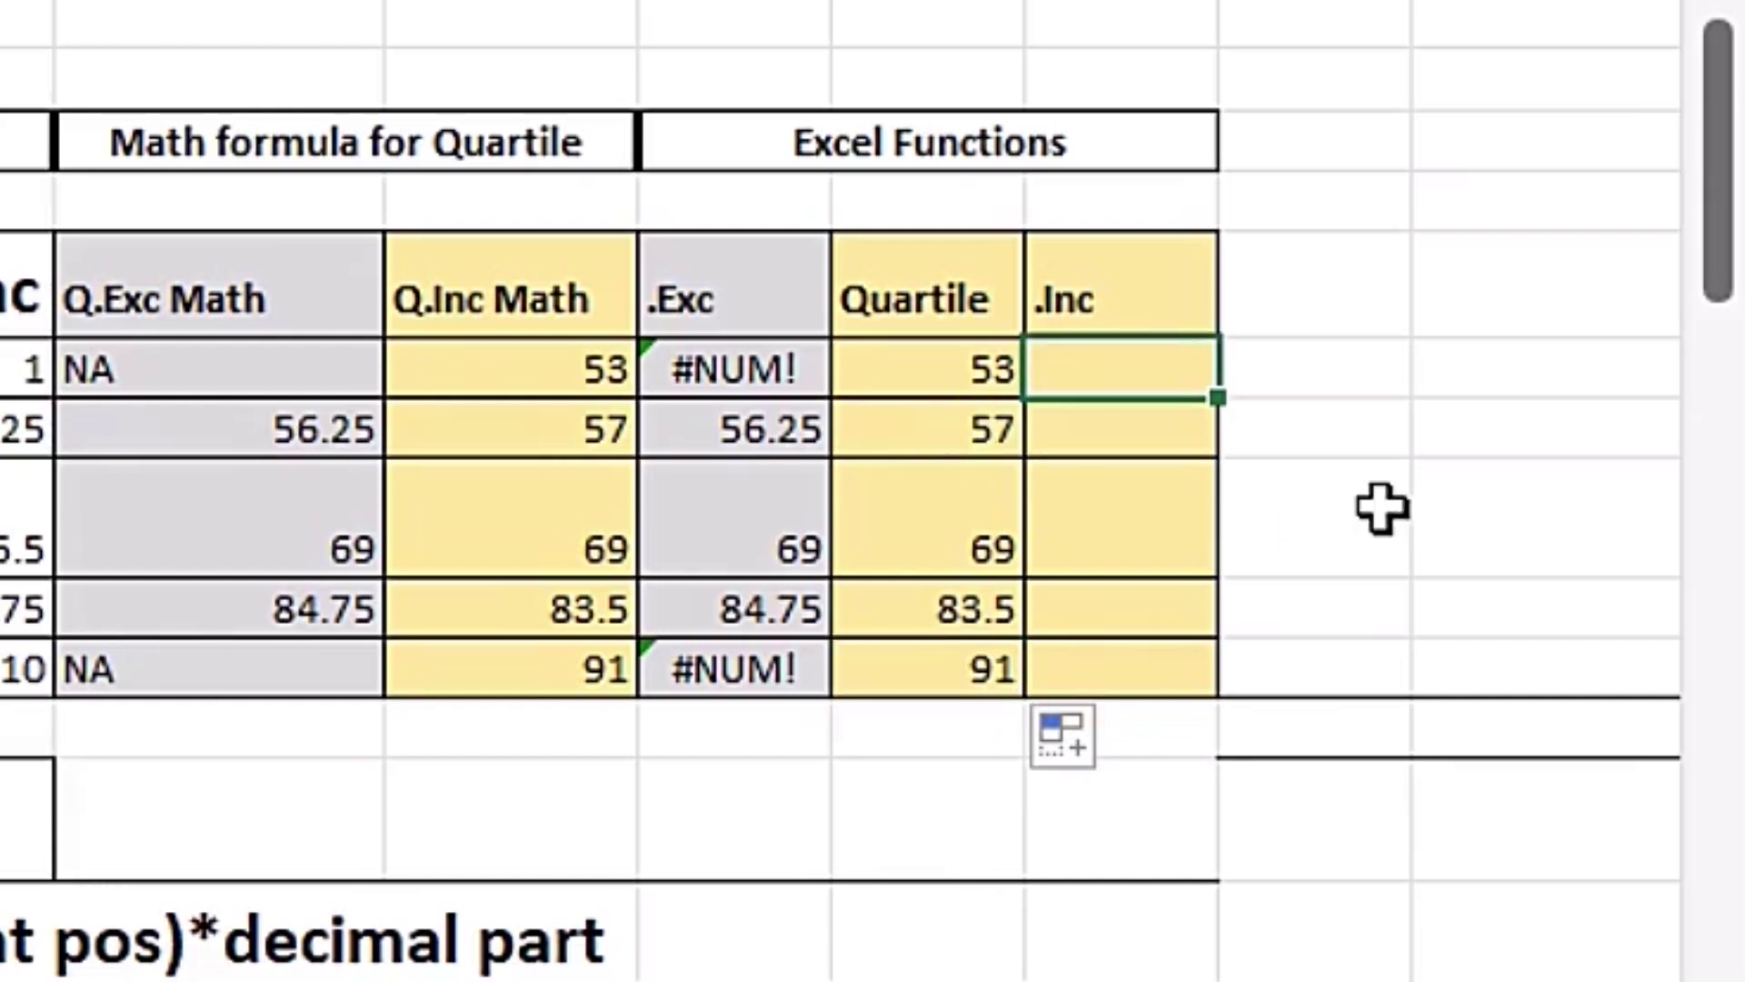
text(=qua)
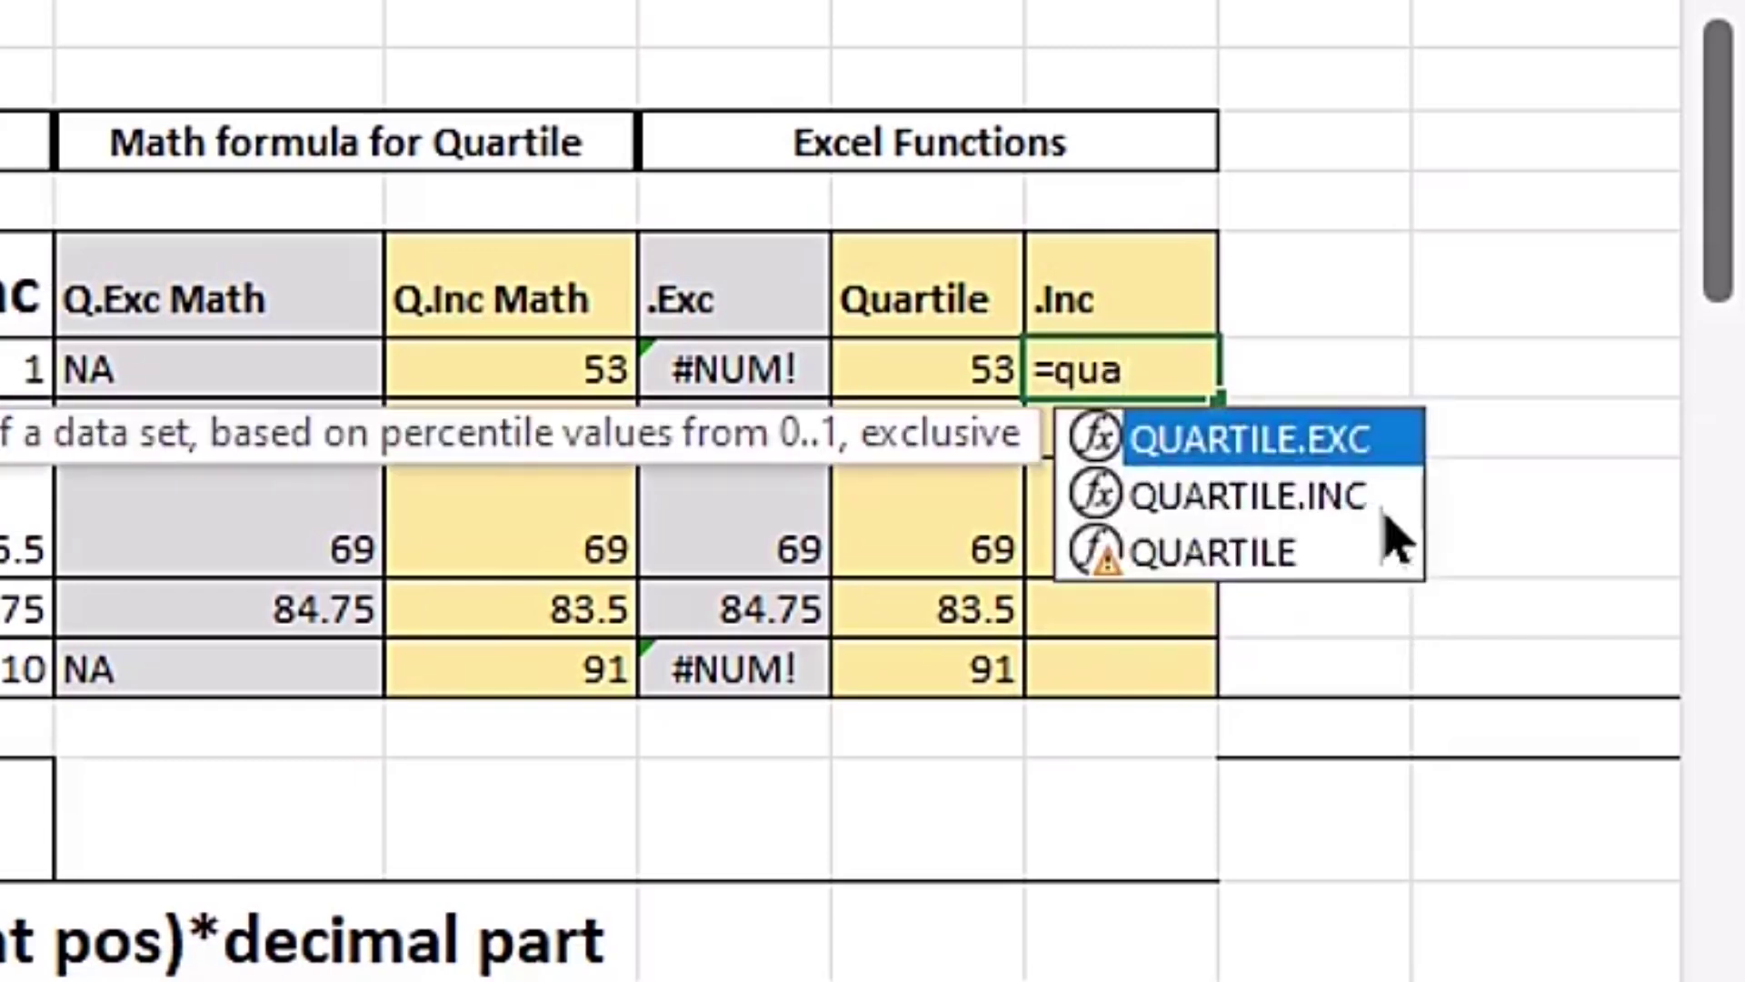
click(1388, 516)
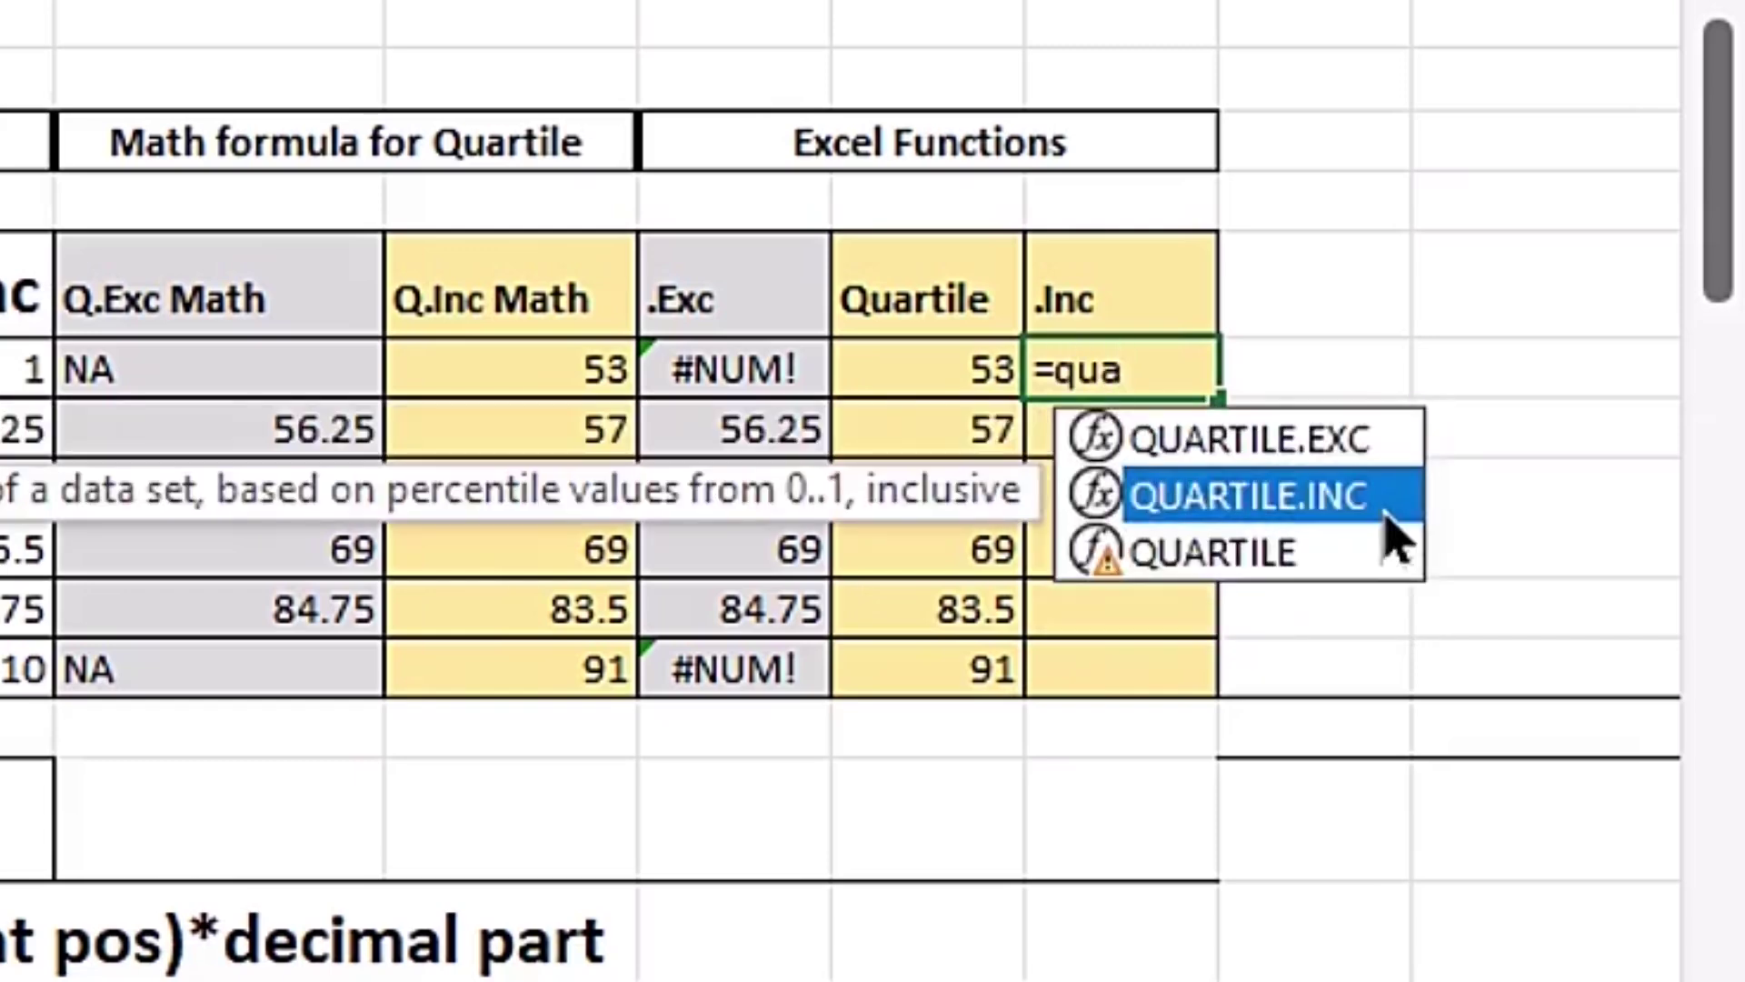
key(Tab)
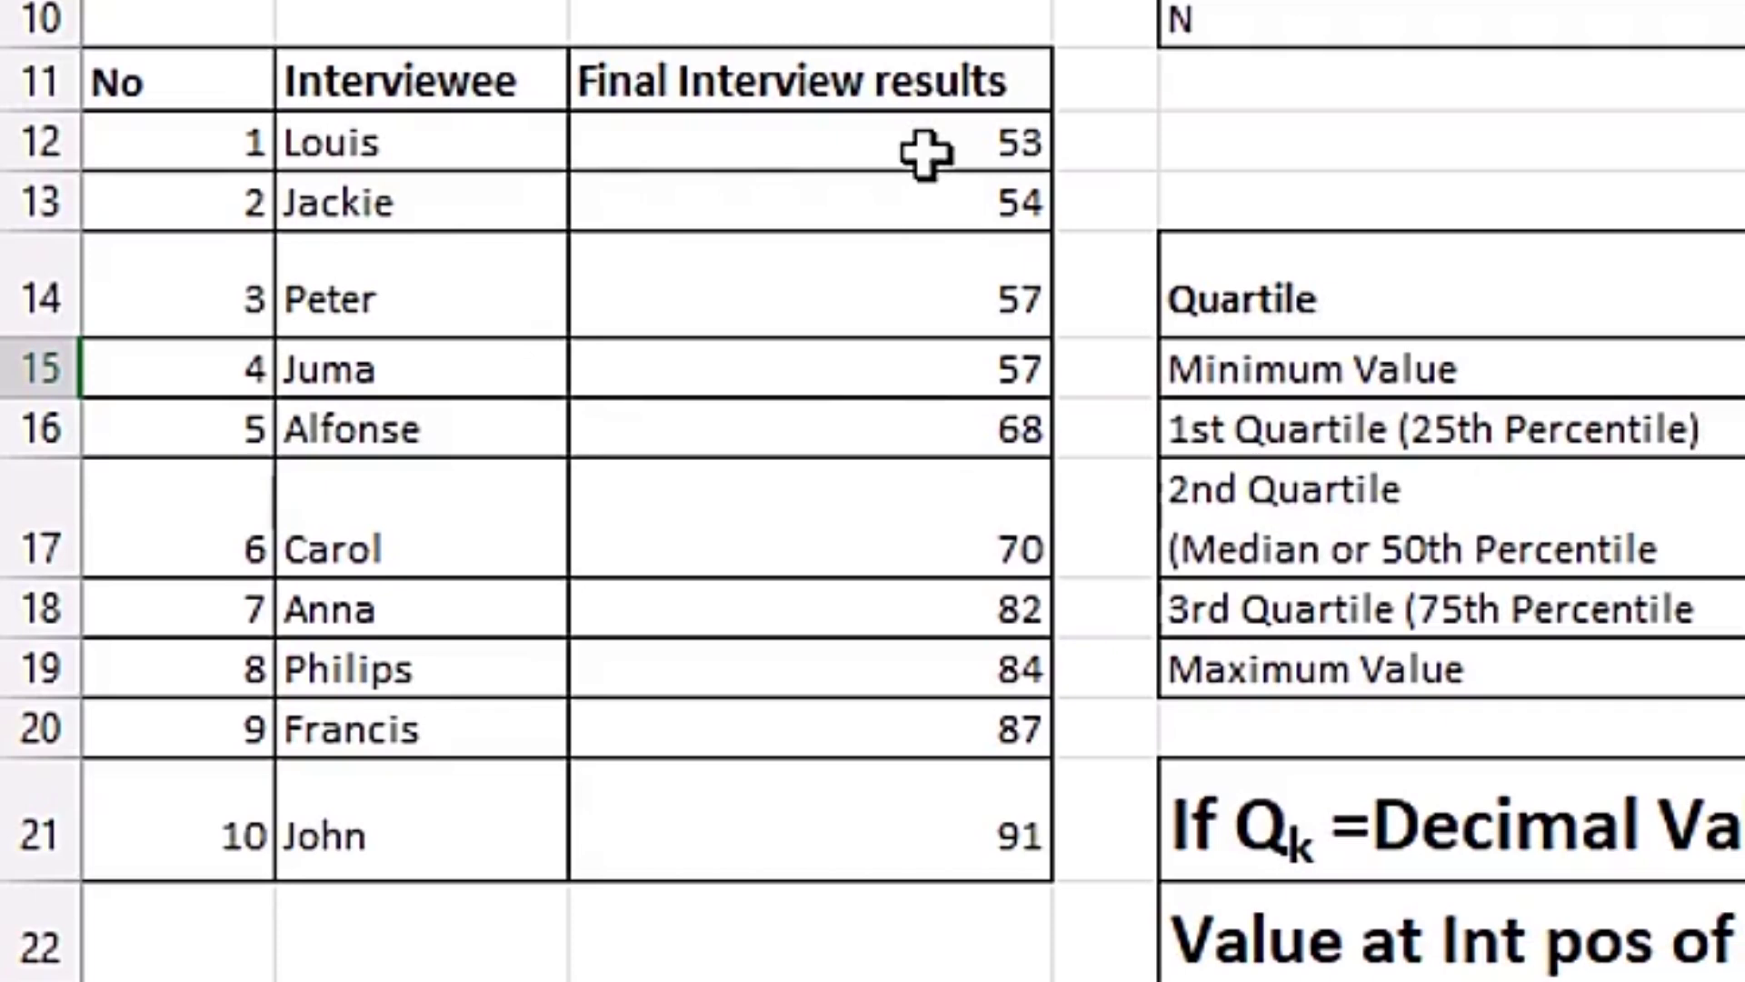
drag(925, 153, 963, 837)
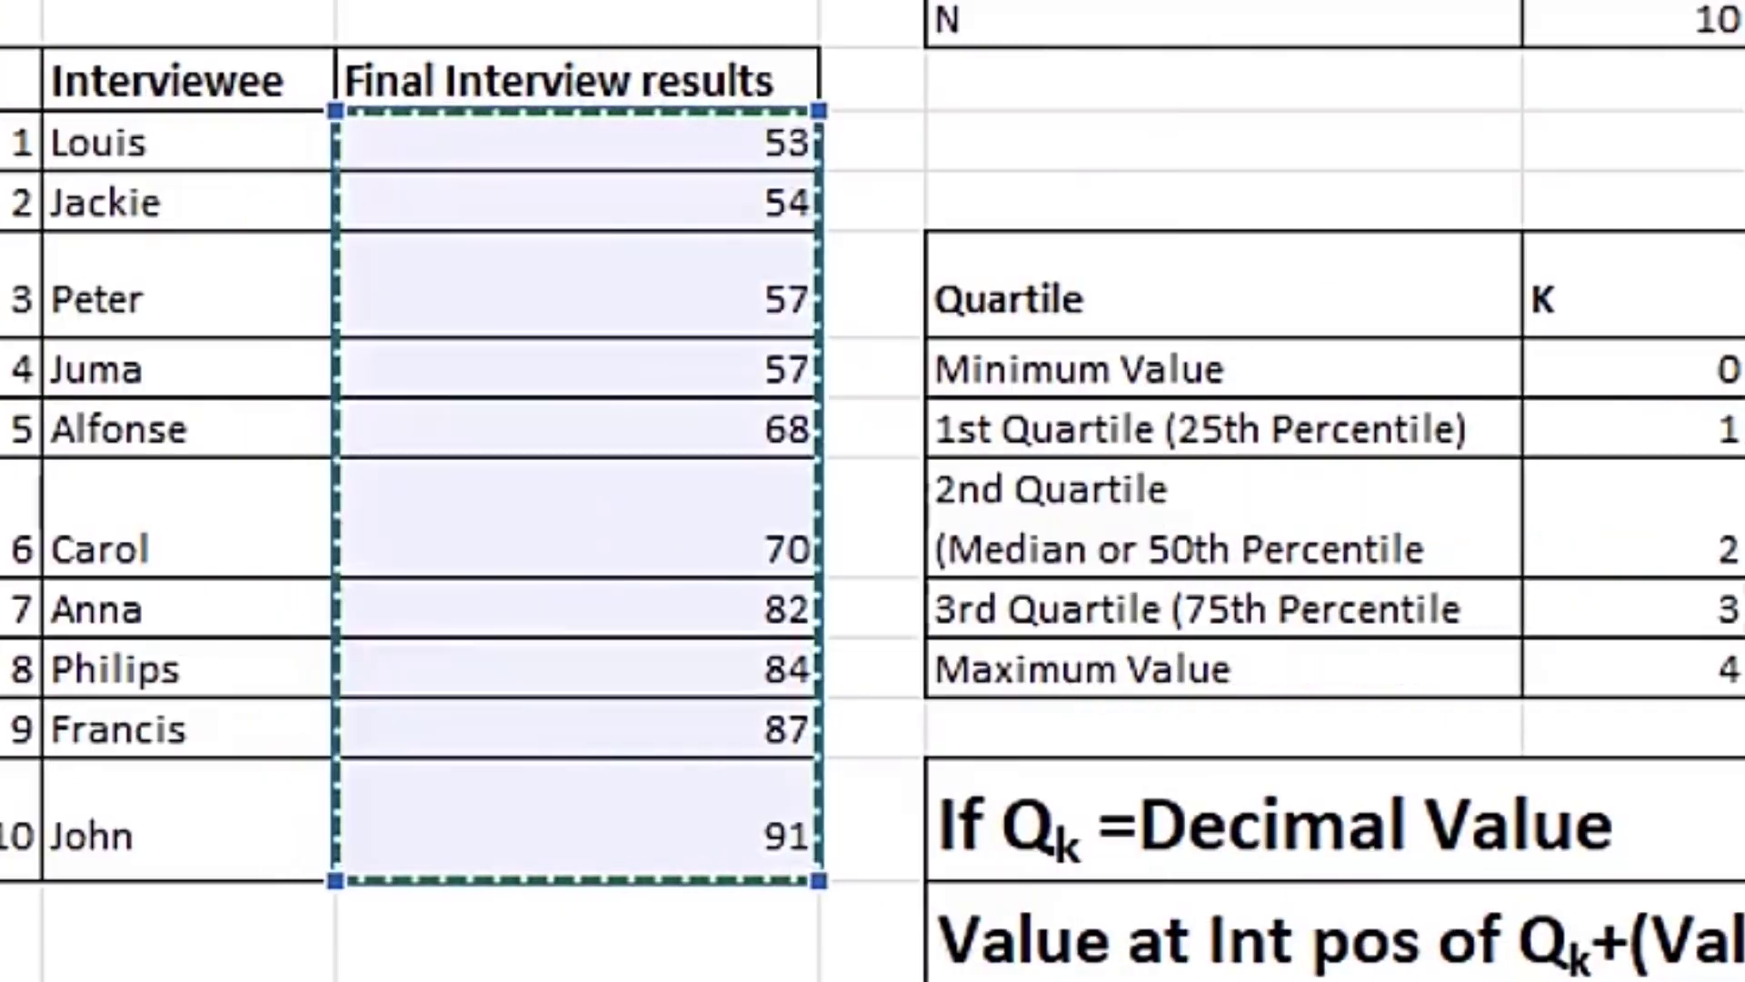
key(F4)
text(,)
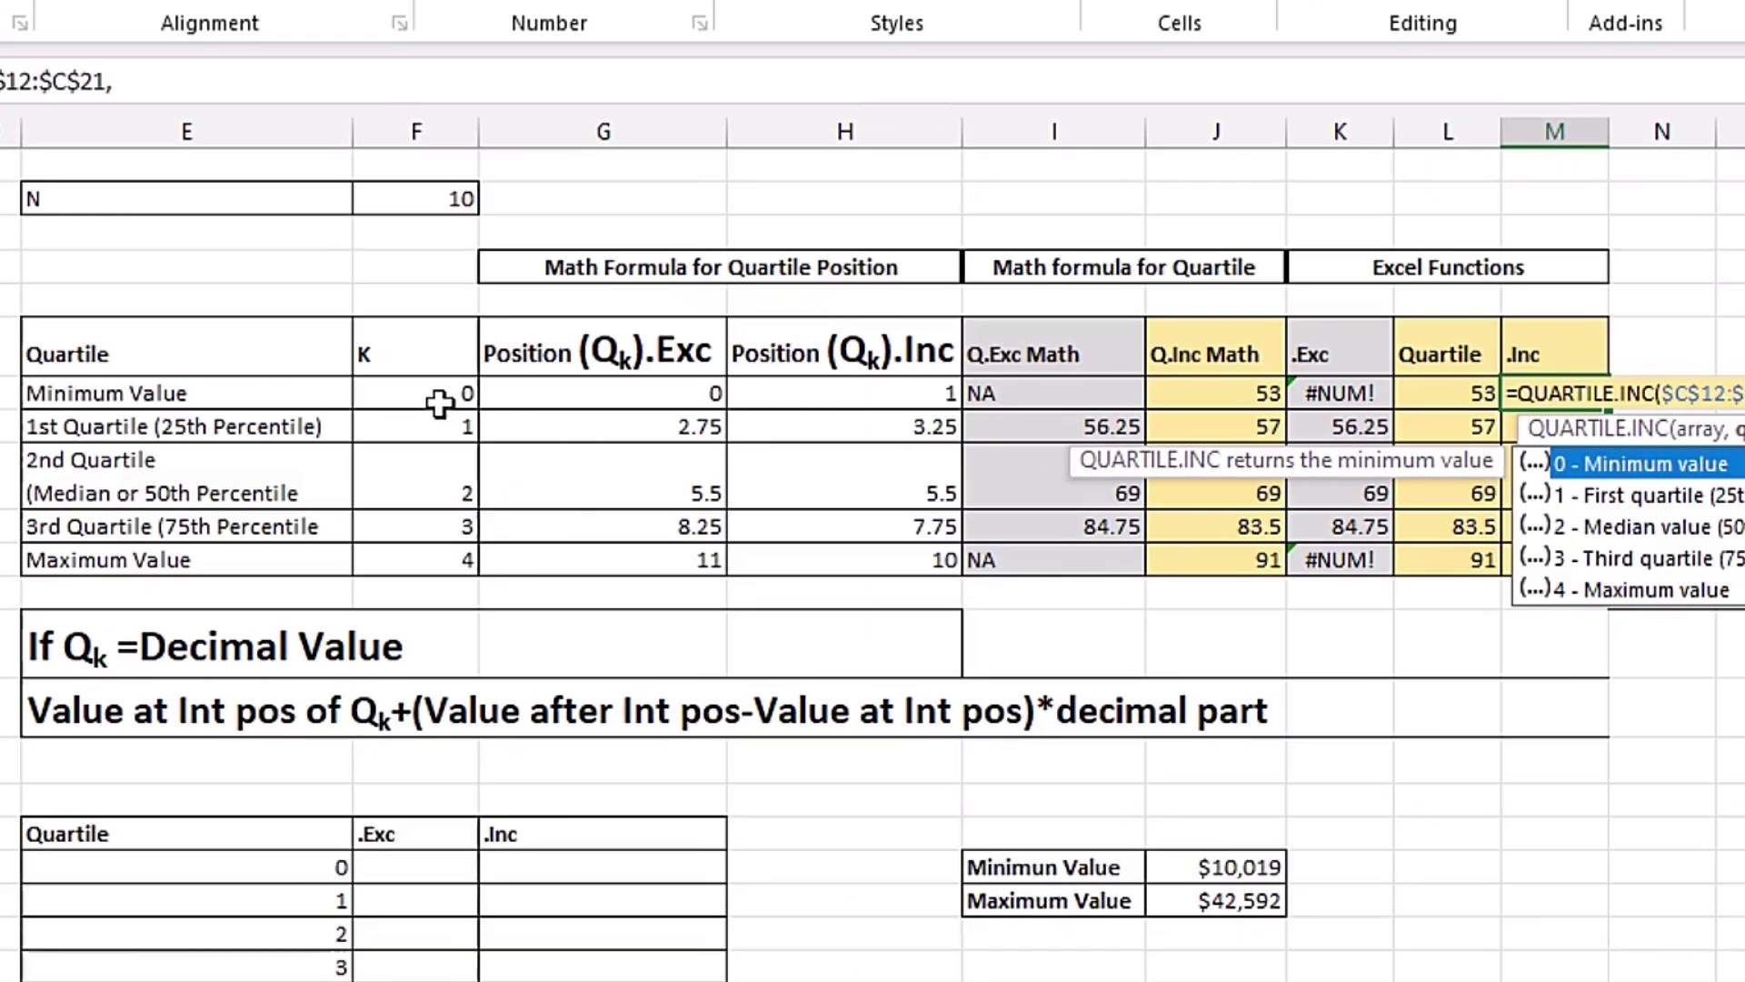
click(440, 404)
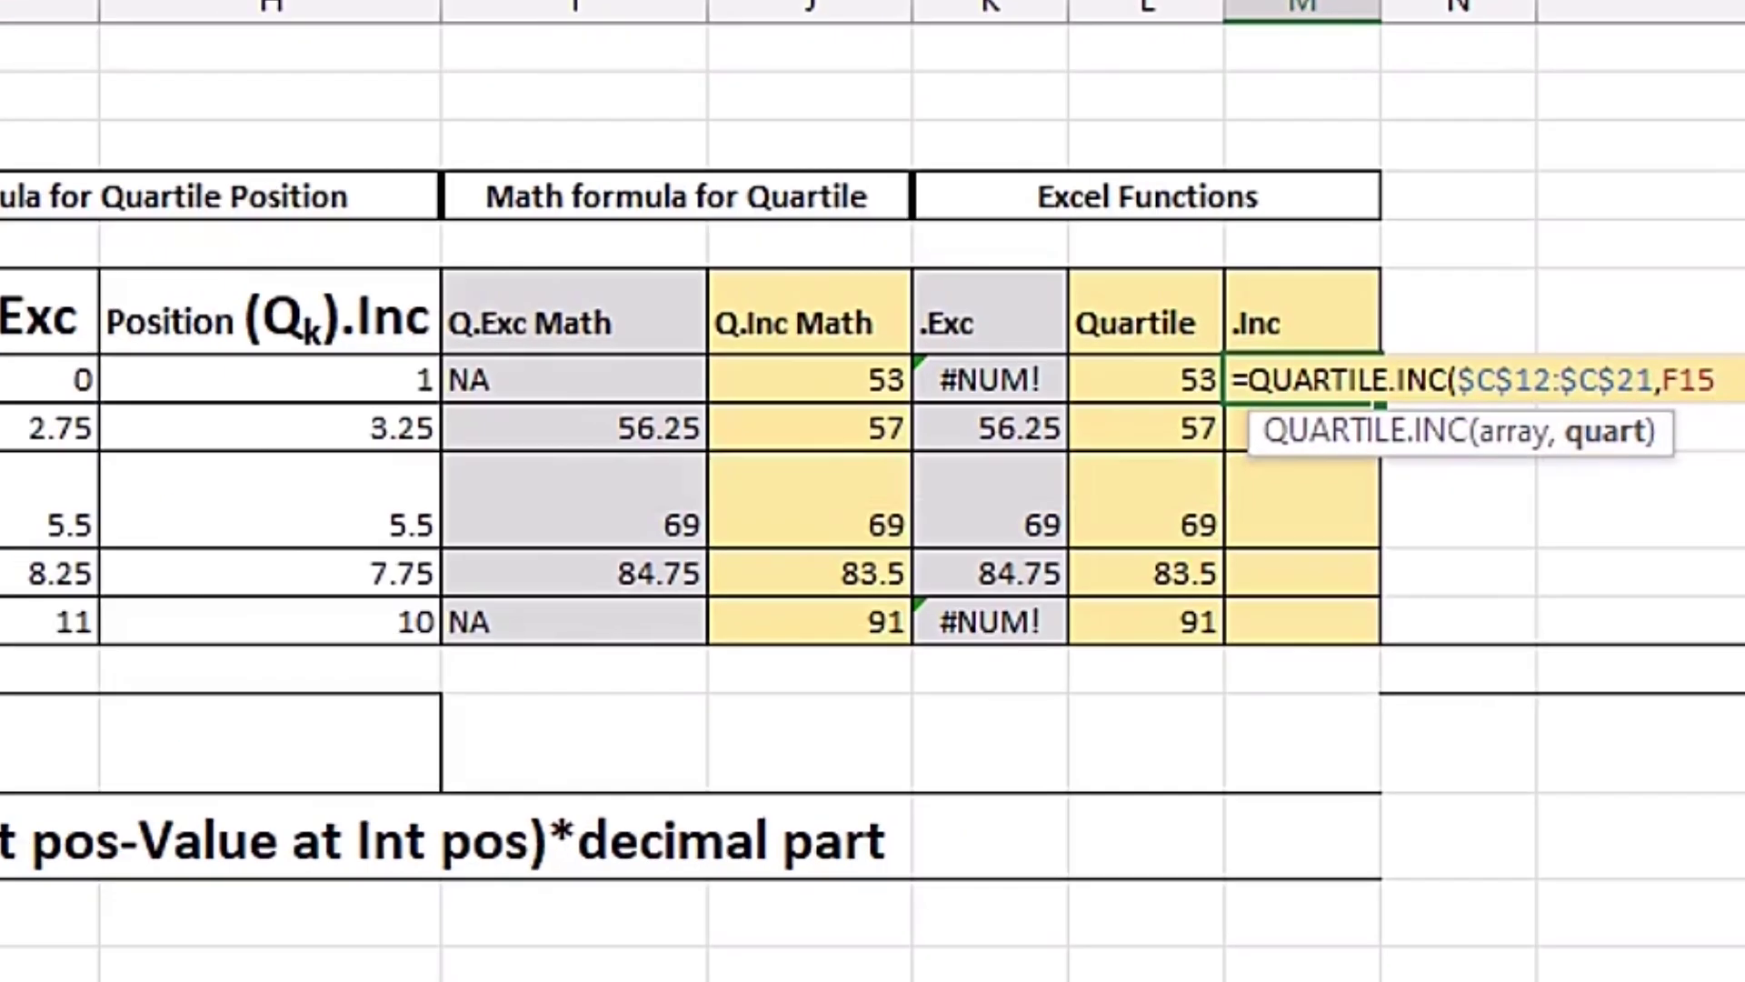
text())
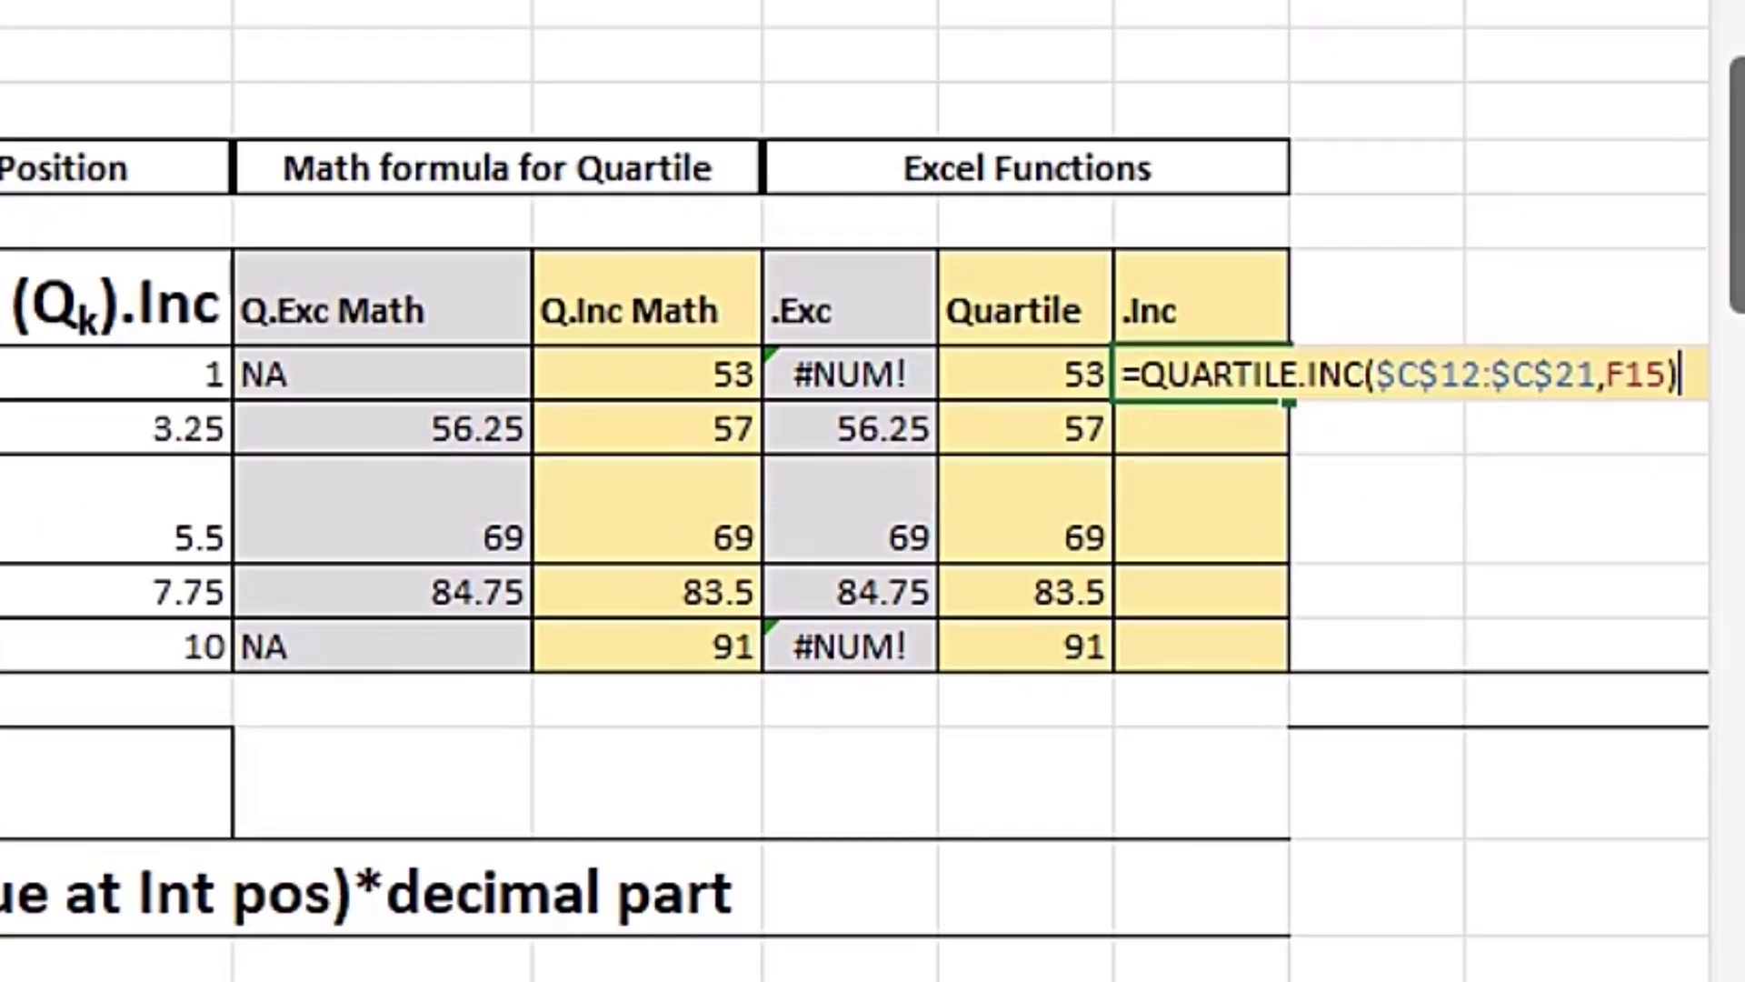
key(ctrl+Return)
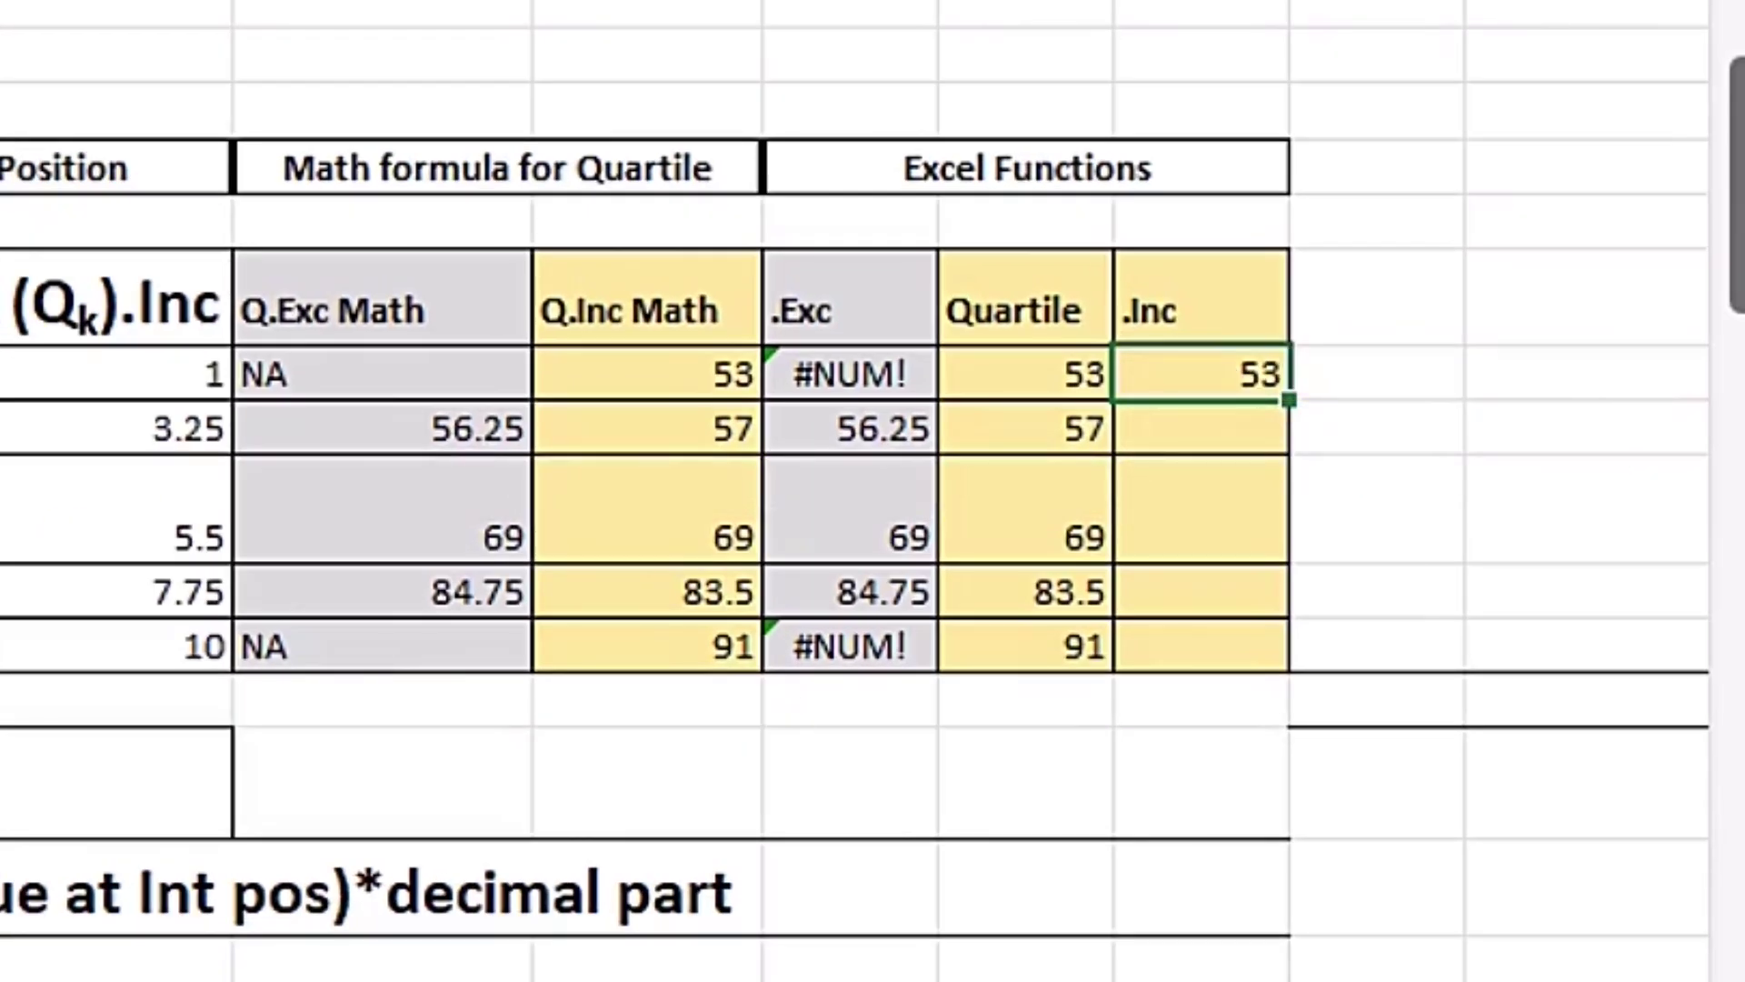
drag(1281, 396, 1317, 680)
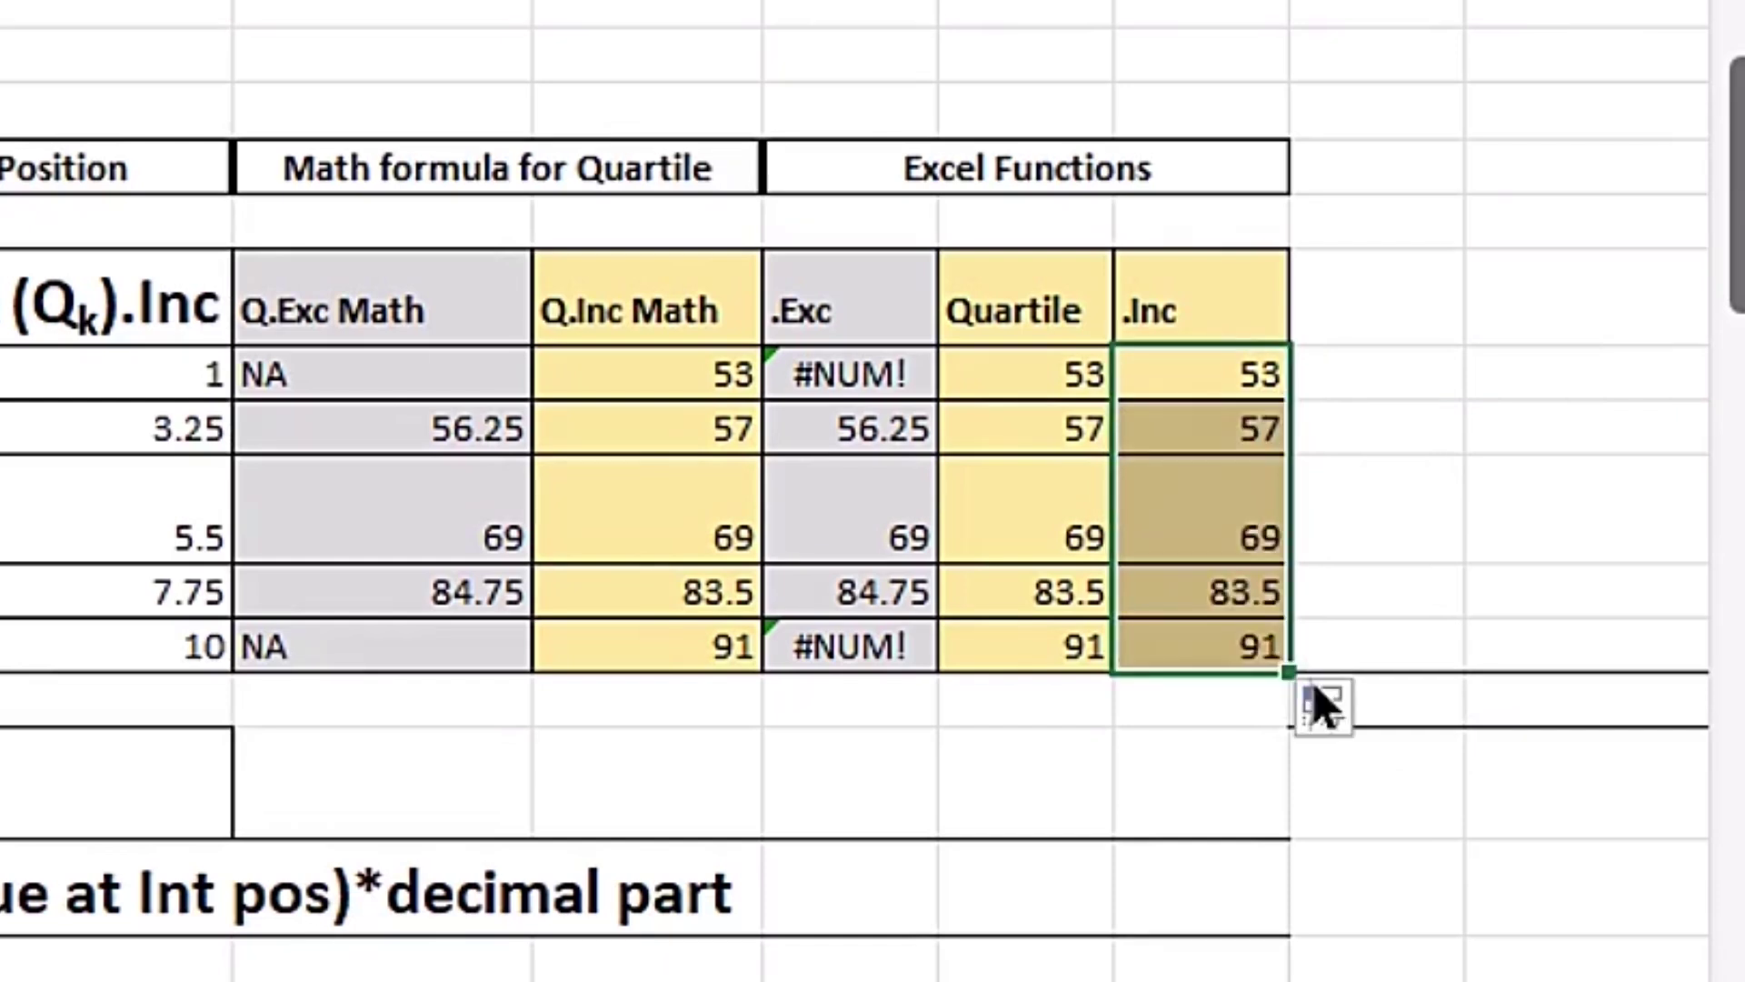
click(1231, 651)
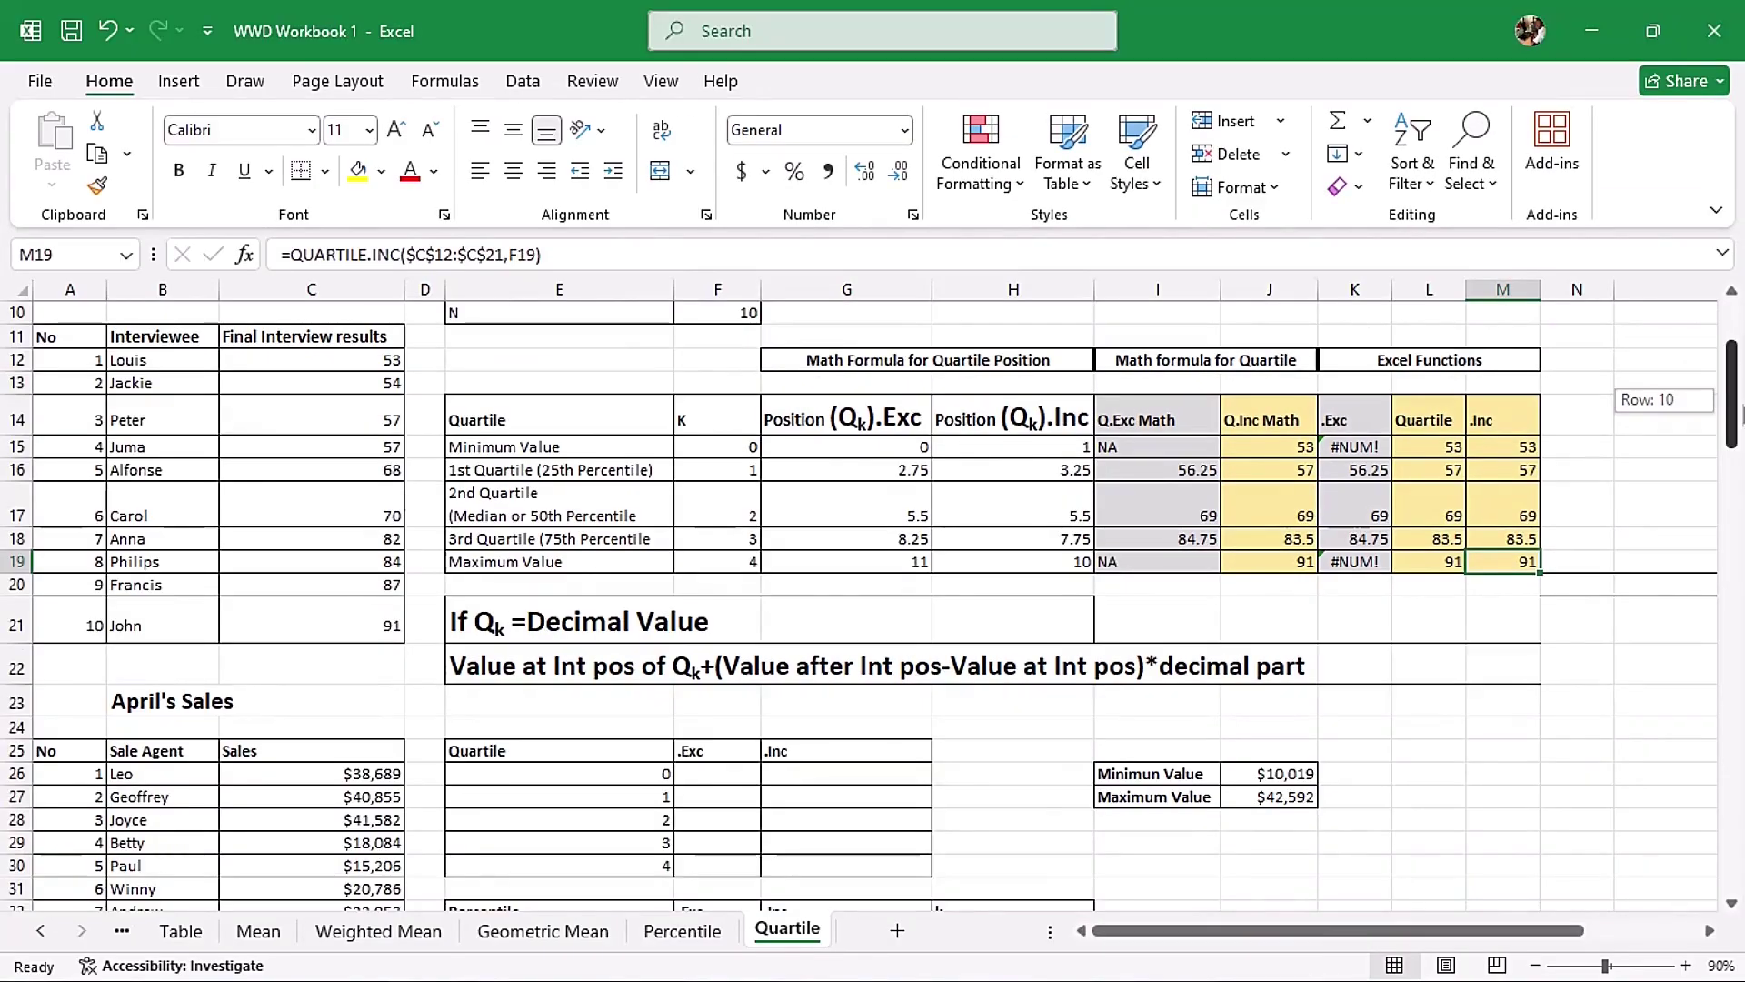
In the April's Sales quartile table, enter =QUARTILE.EXC($C$26:$C$35,E26) in F26 and fill the formula down to F30
drag(1738, 409, 1737, 504)
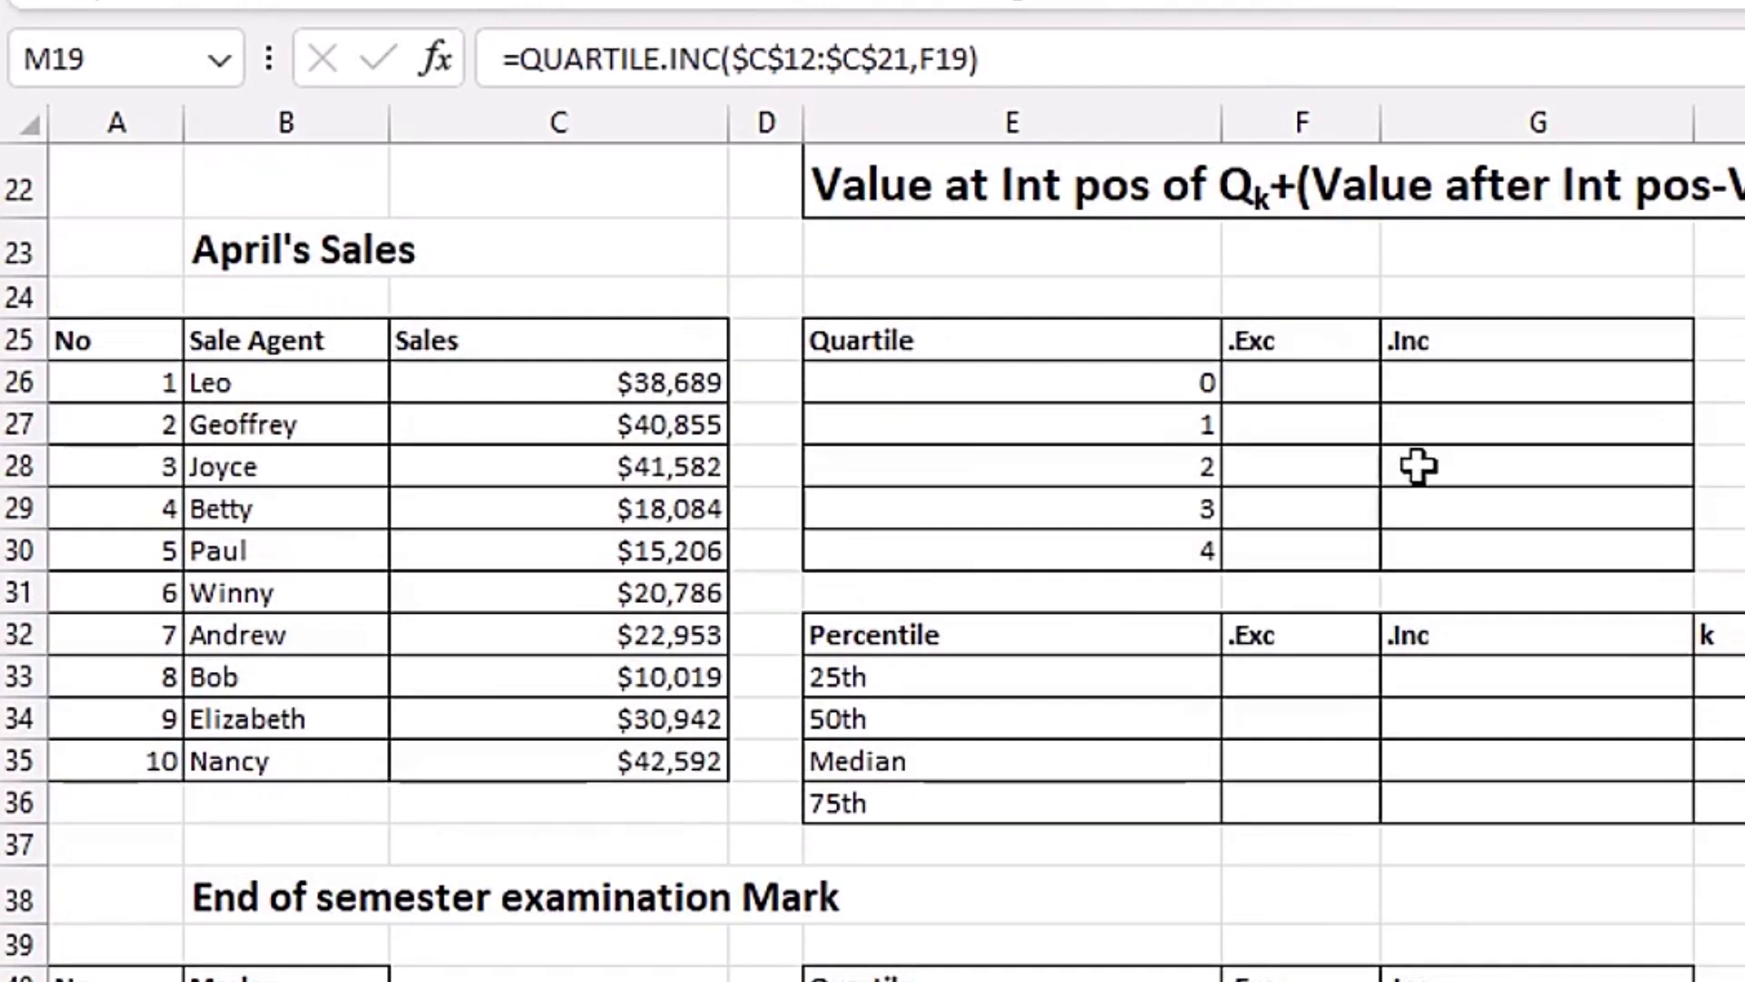
click(1284, 381)
text(=qu)
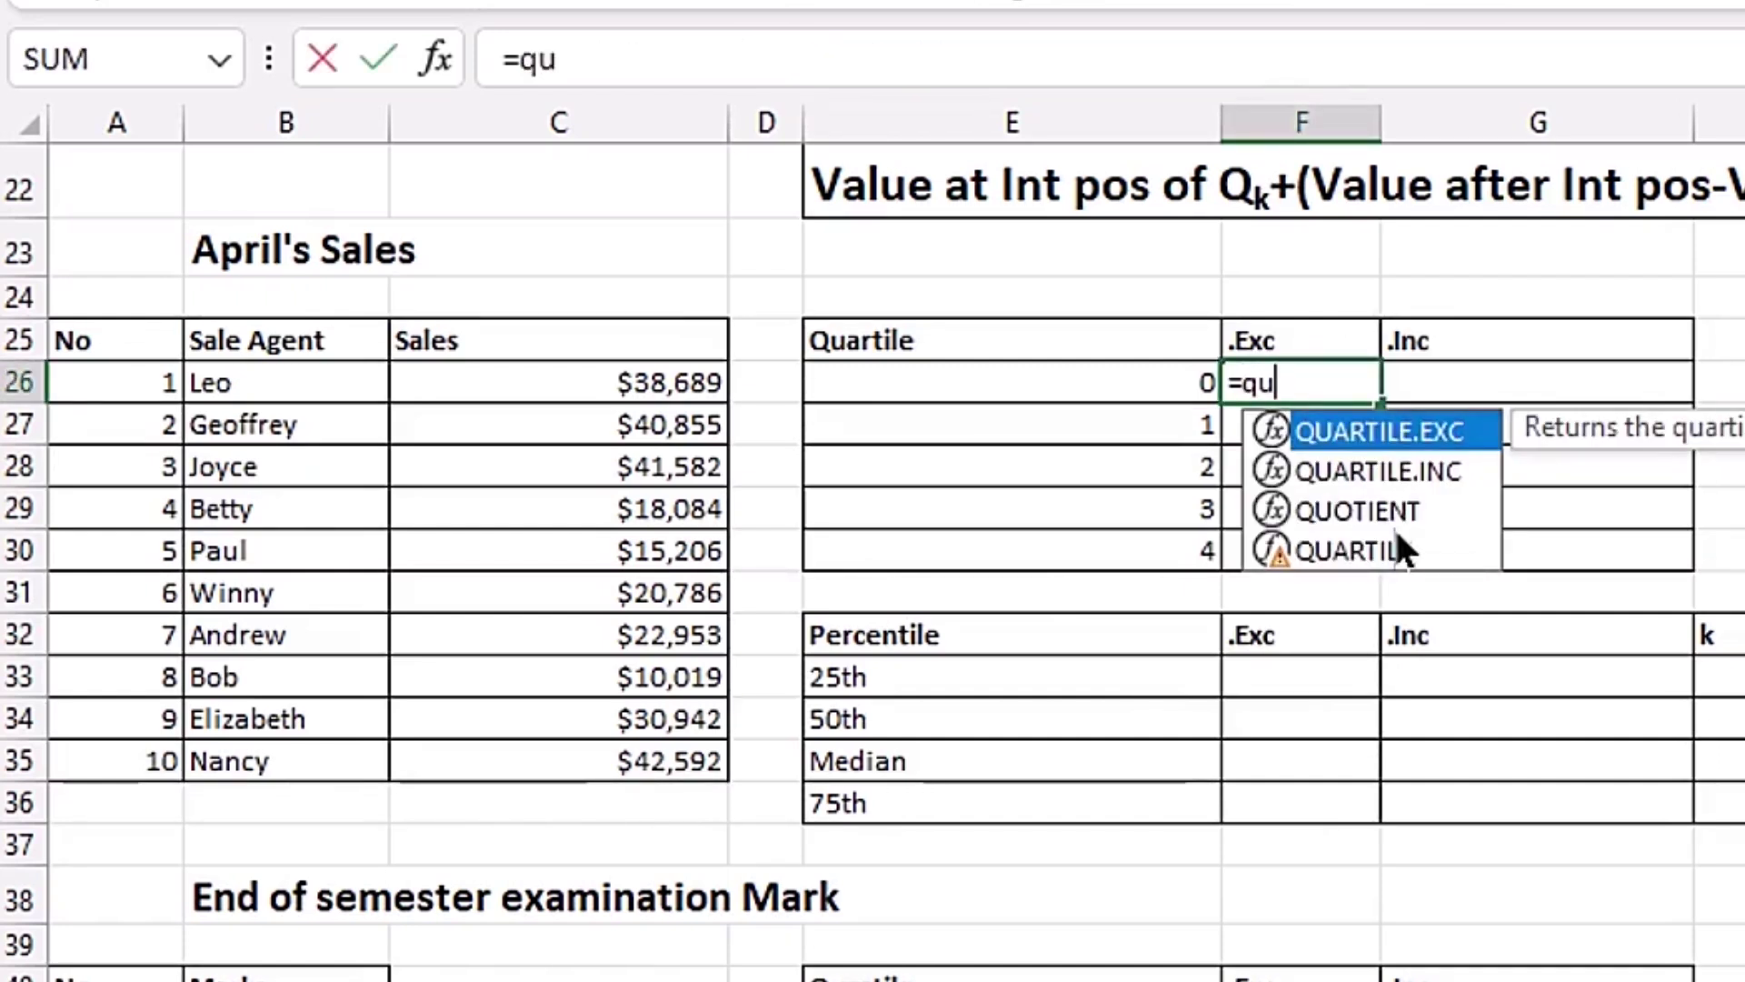
key(Tab)
drag(623, 390, 622, 754)
key(F4)
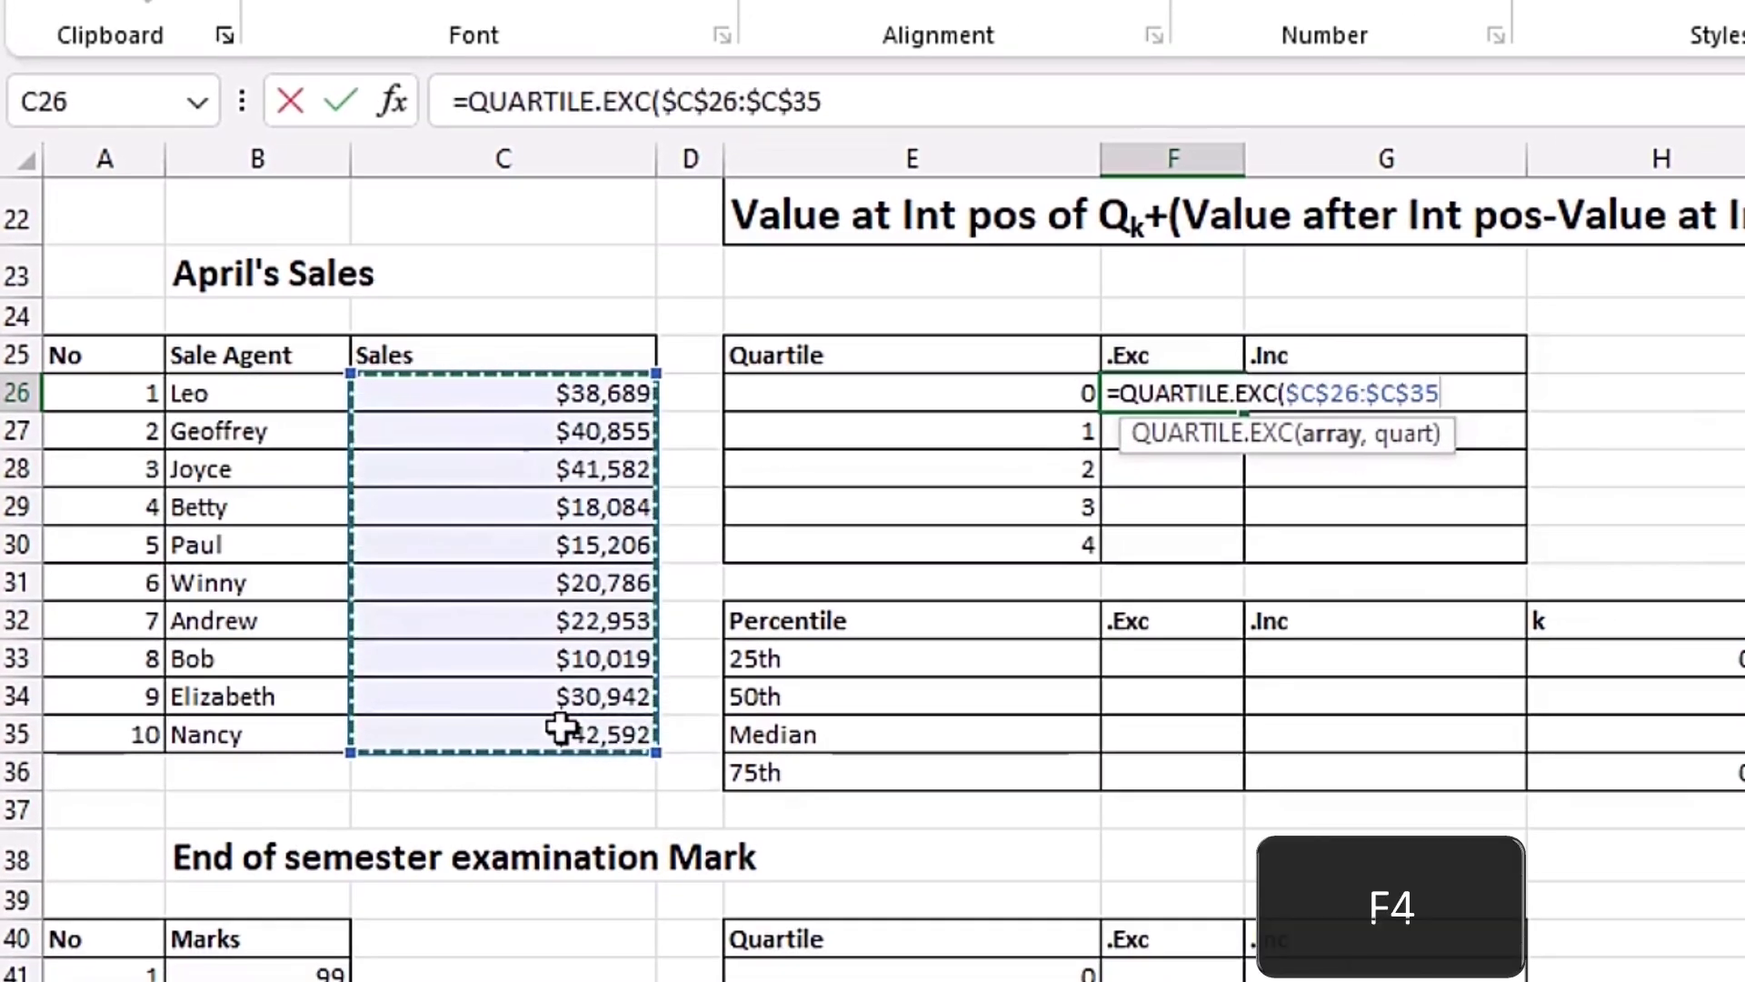
text(,)
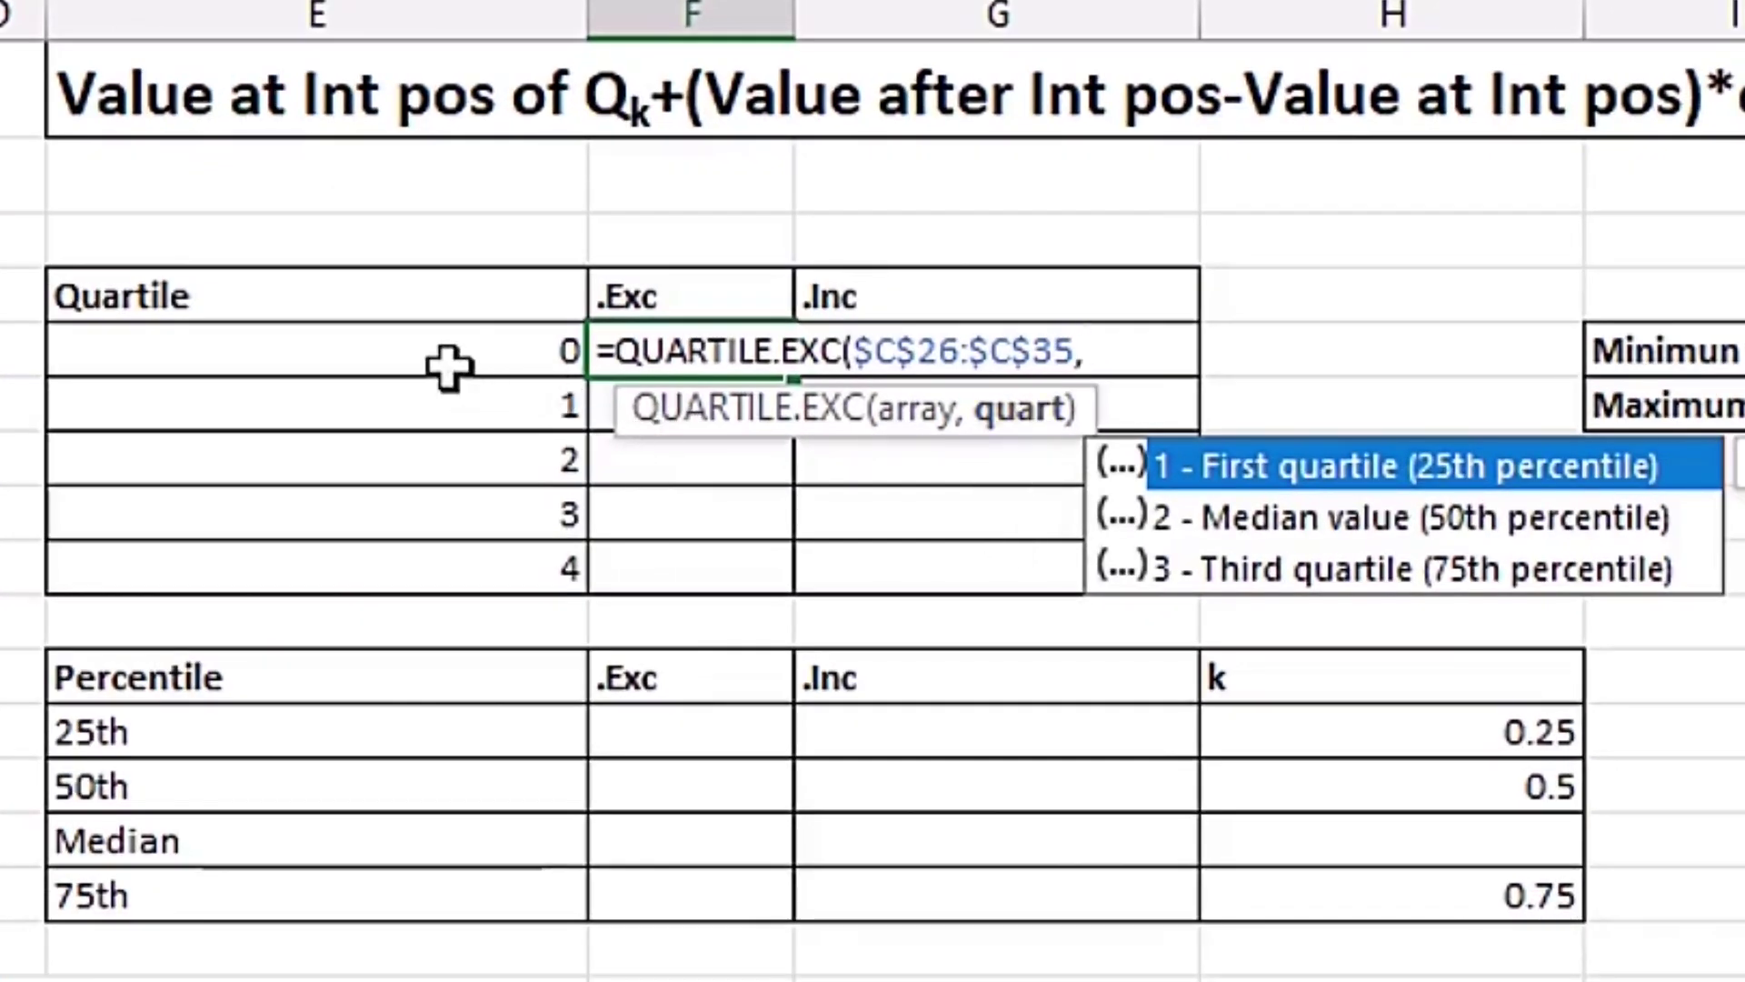
click(449, 366)
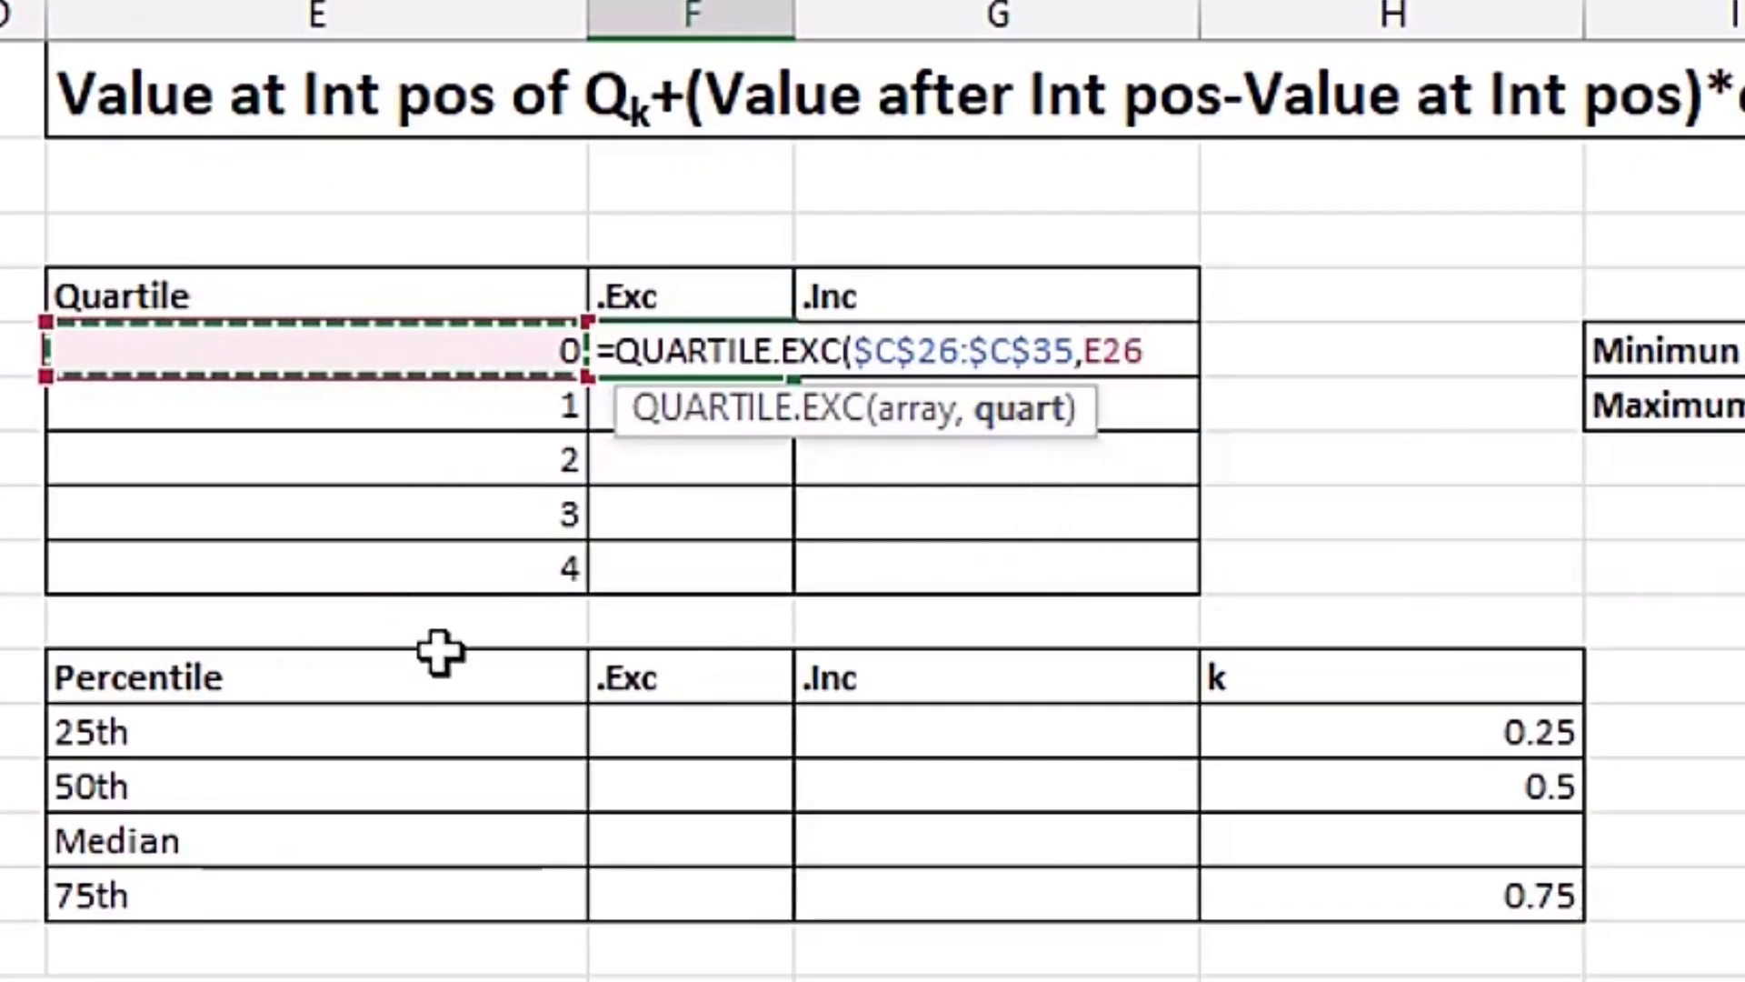
text())
key(ctrl+Return)
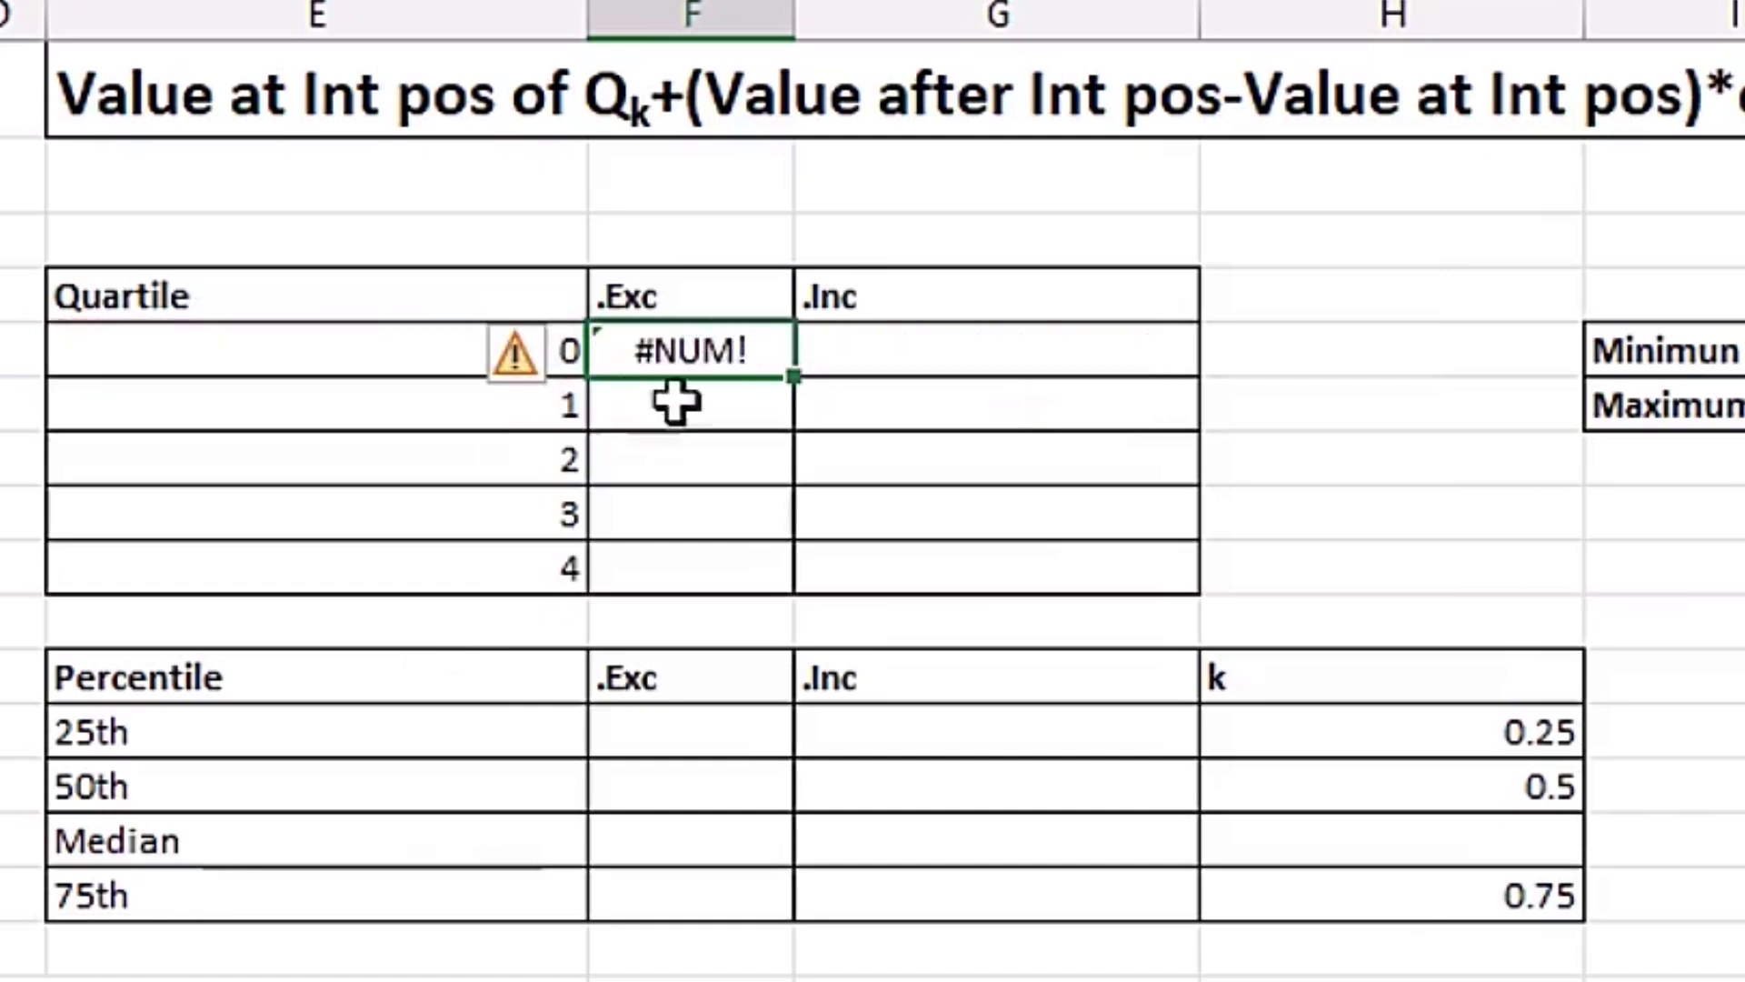
drag(791, 368, 791, 600)
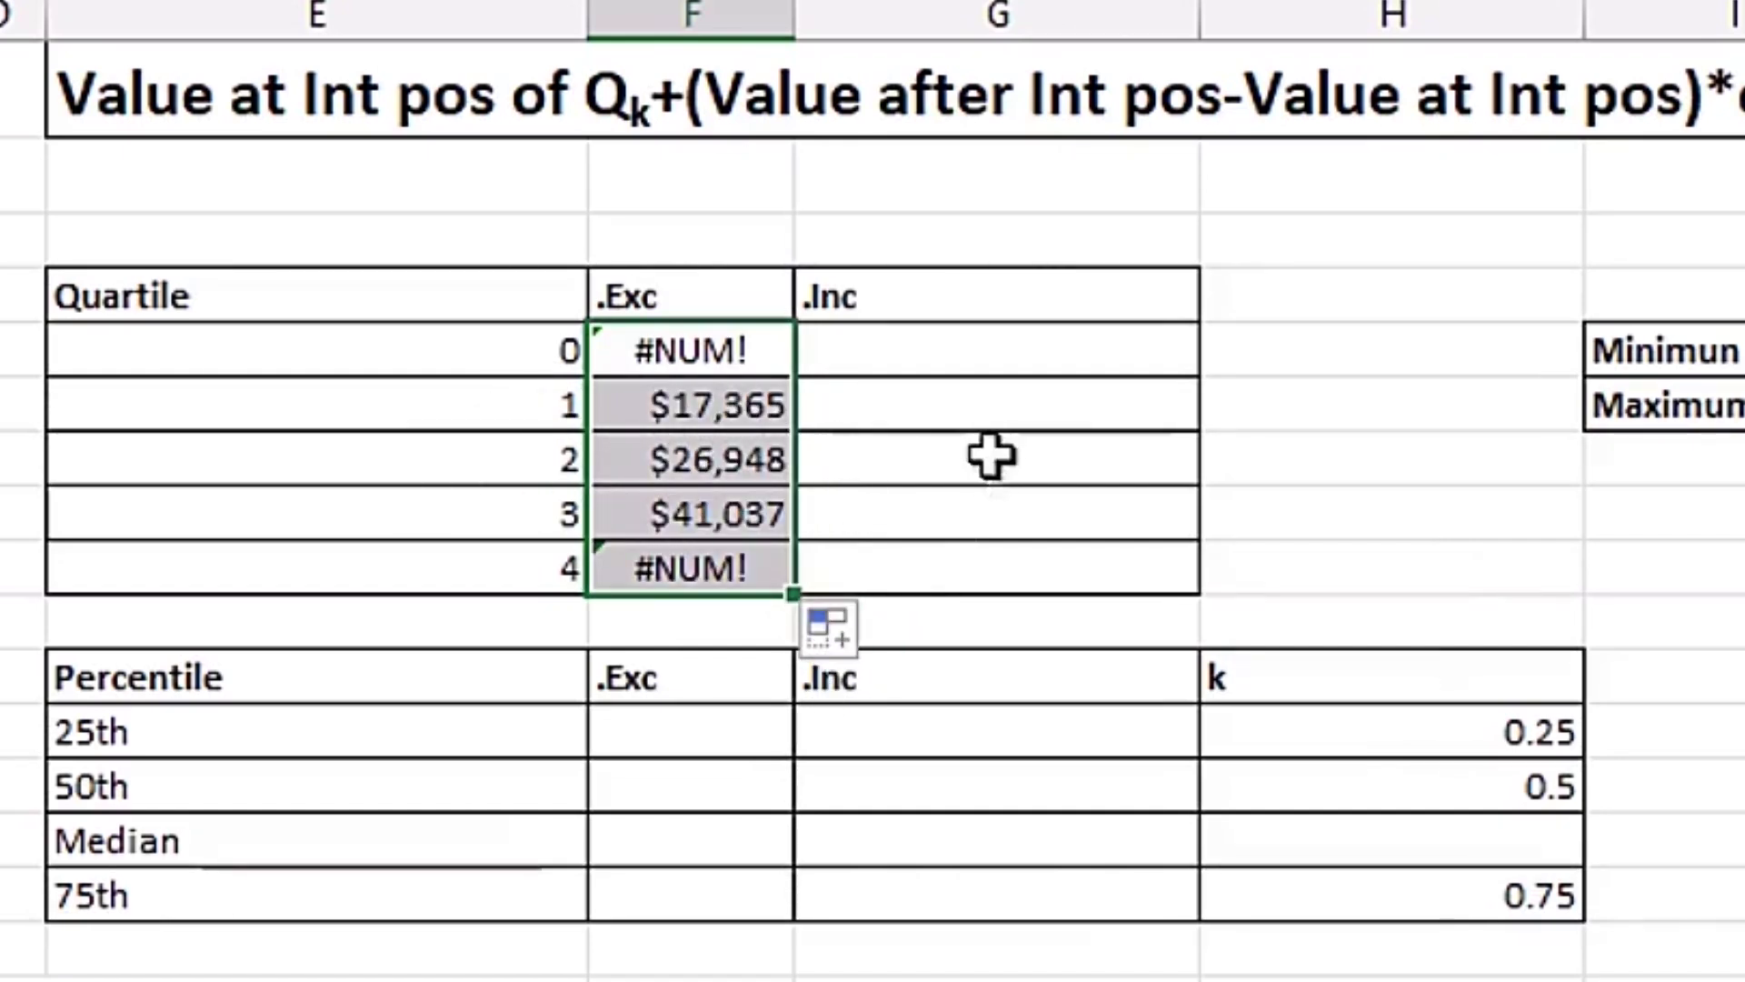
Enter =QUARTILE.INC($C$26:$C$35,E26) in G26 of the April's Sales quartile table and fill the formula down to G30
key(Right)
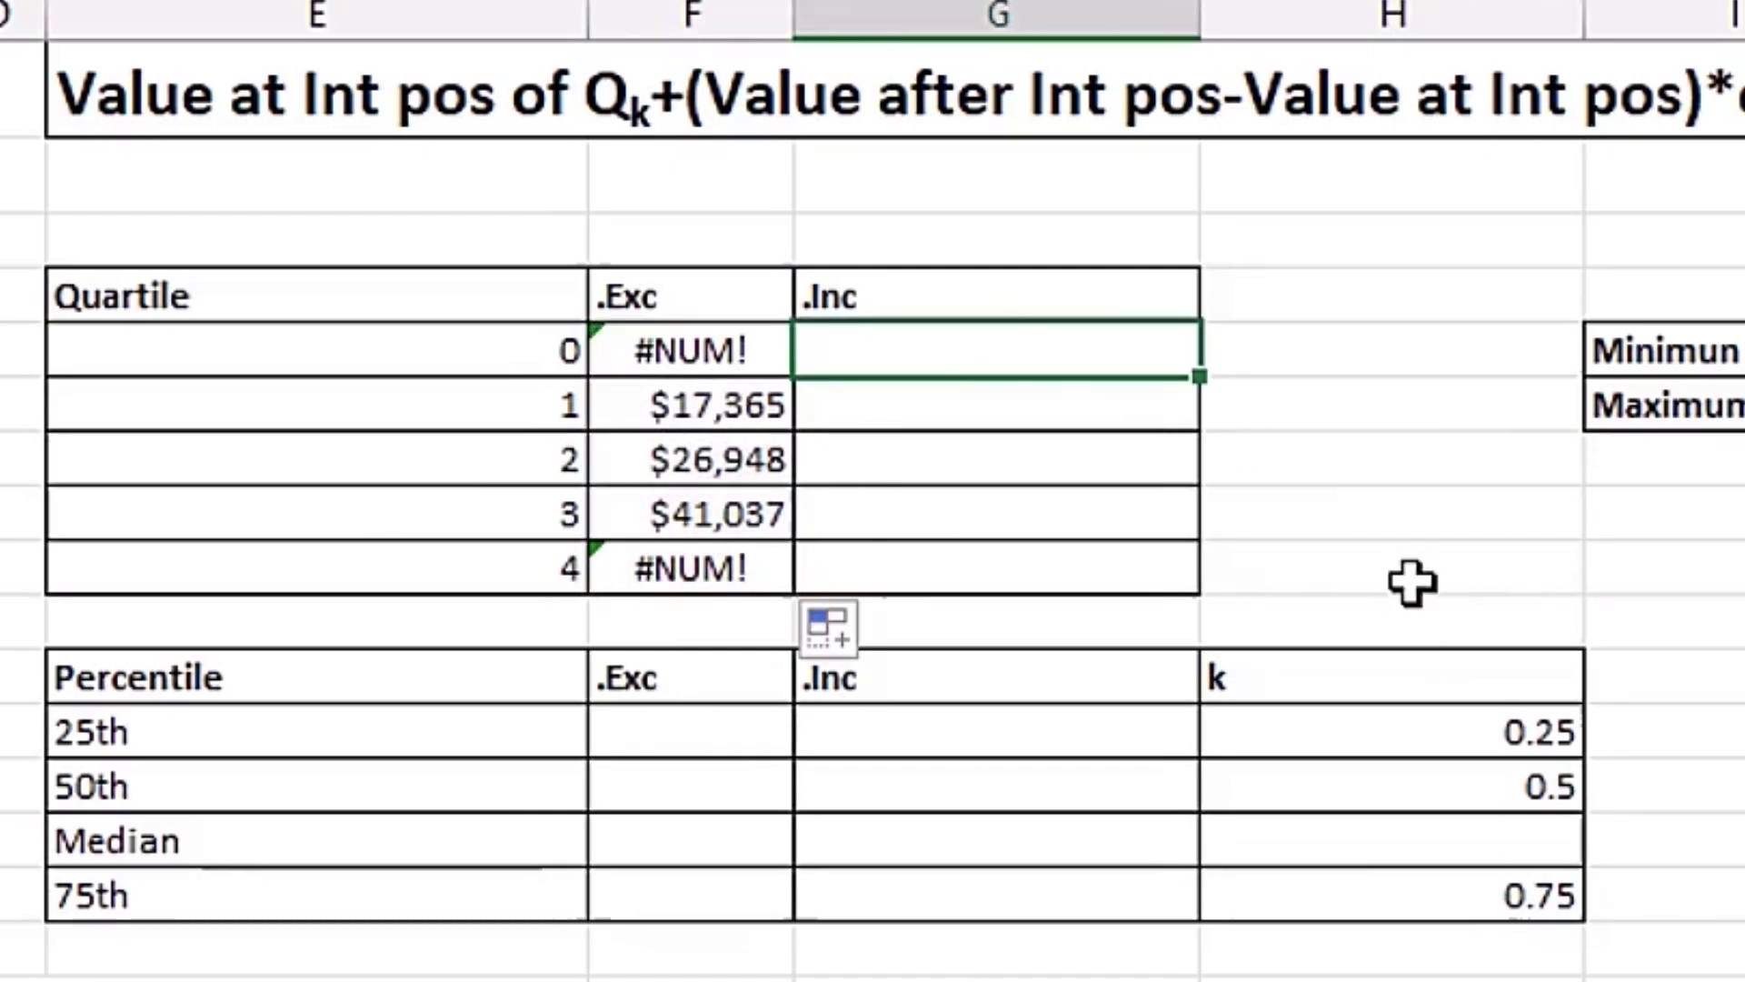
text(=qu)
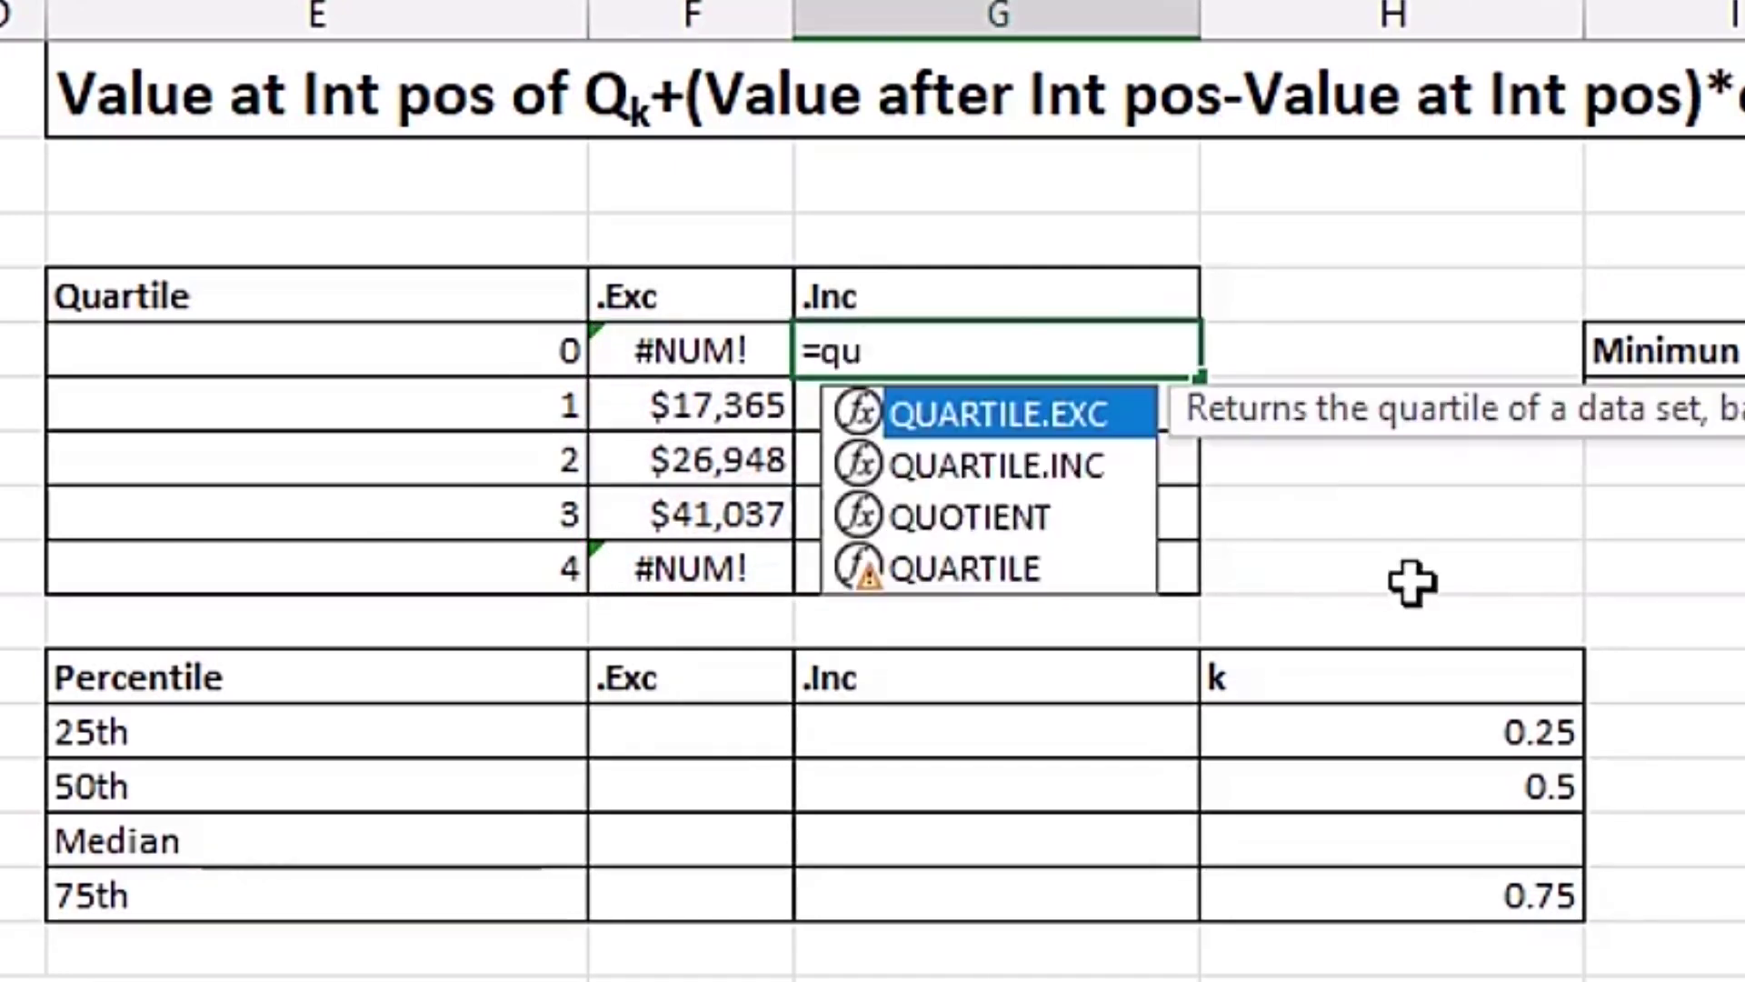
key(Down)
key(Tab)
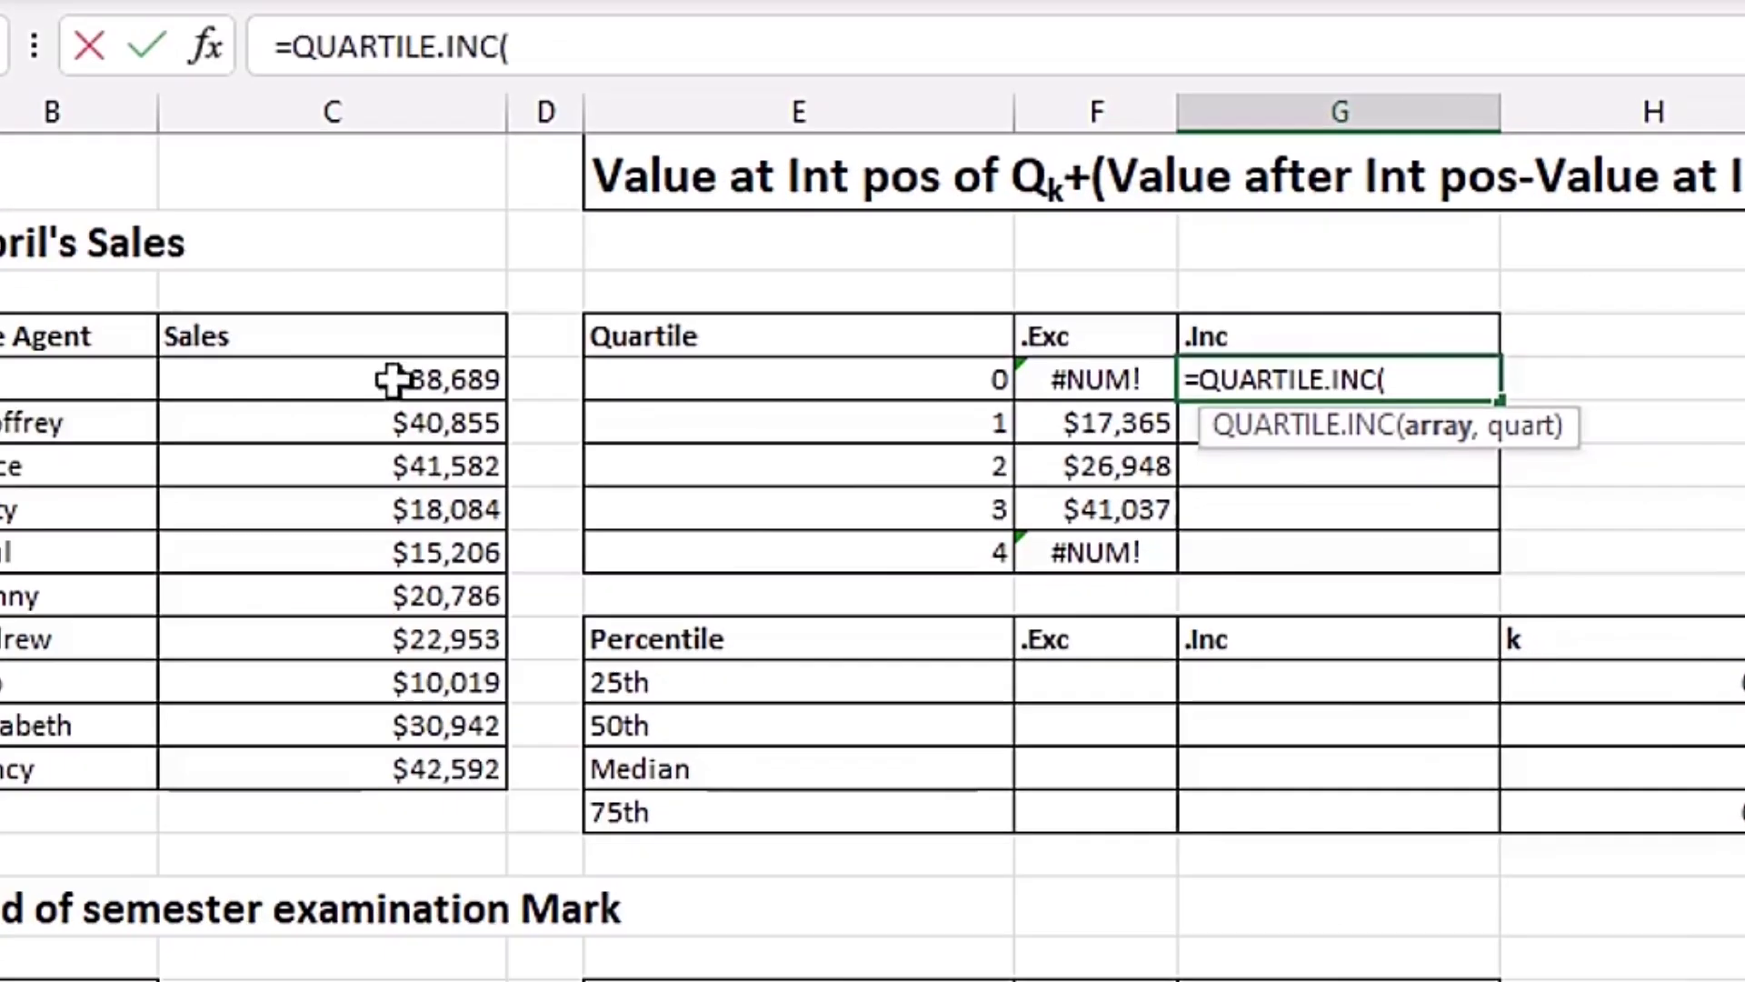
drag(393, 380, 396, 766)
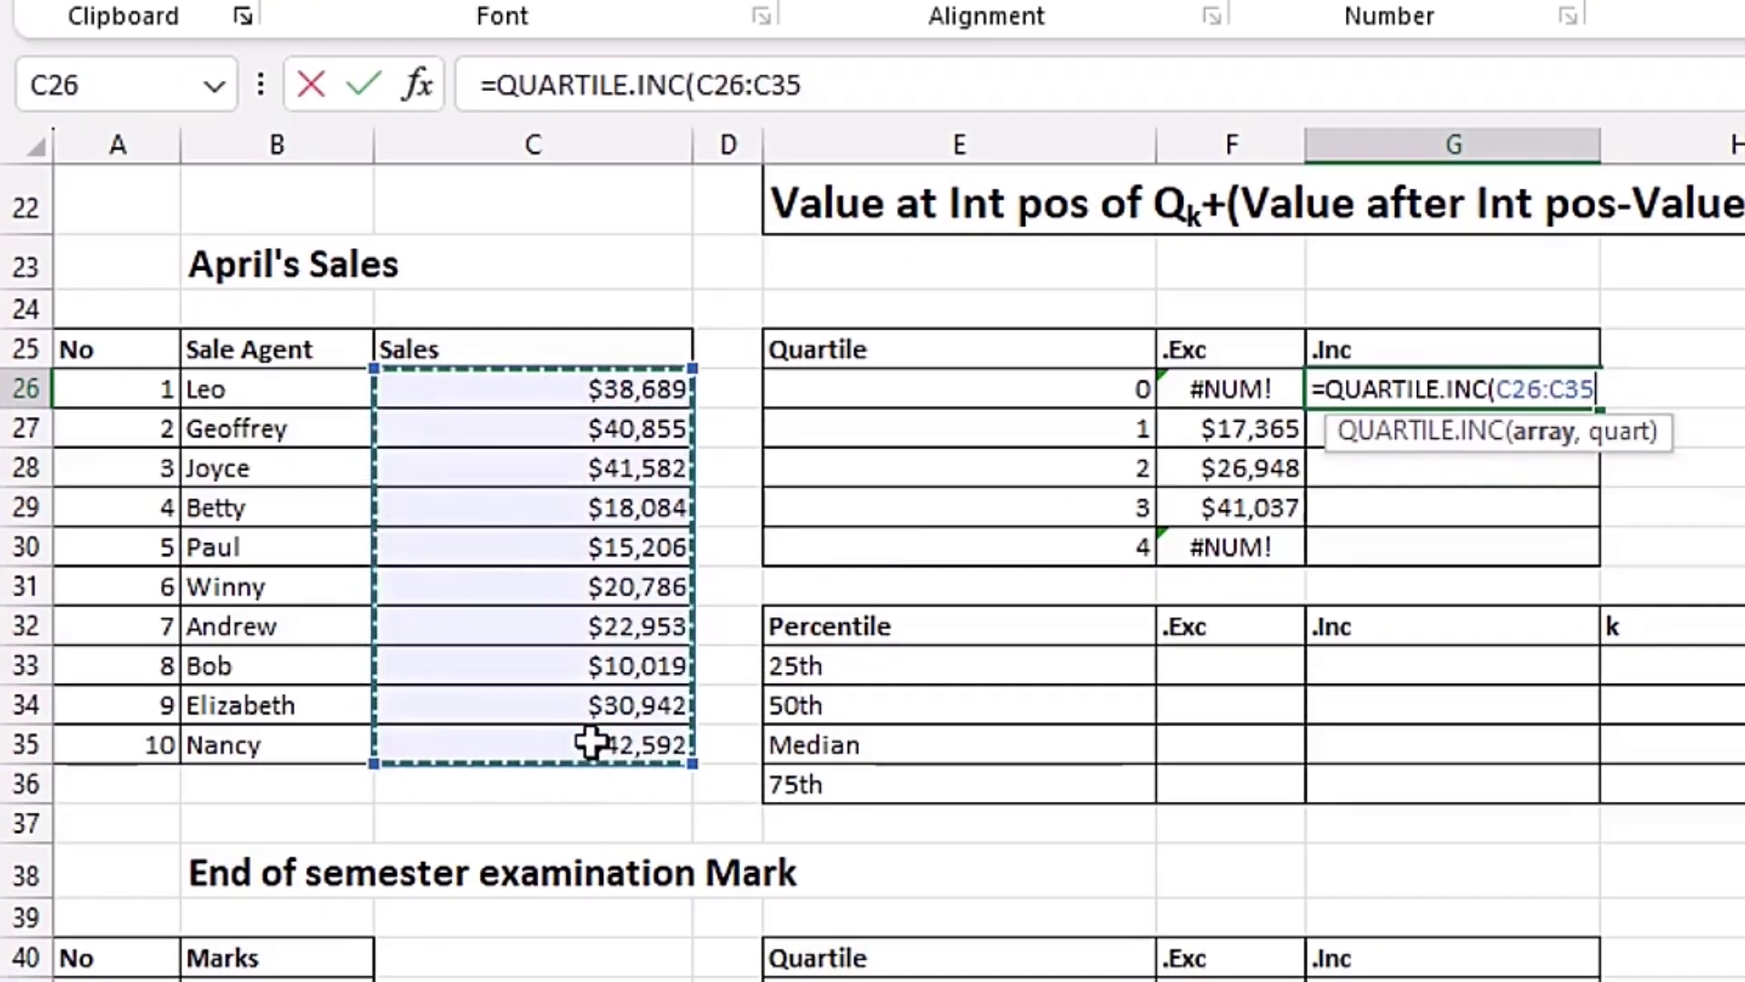
key(F4)
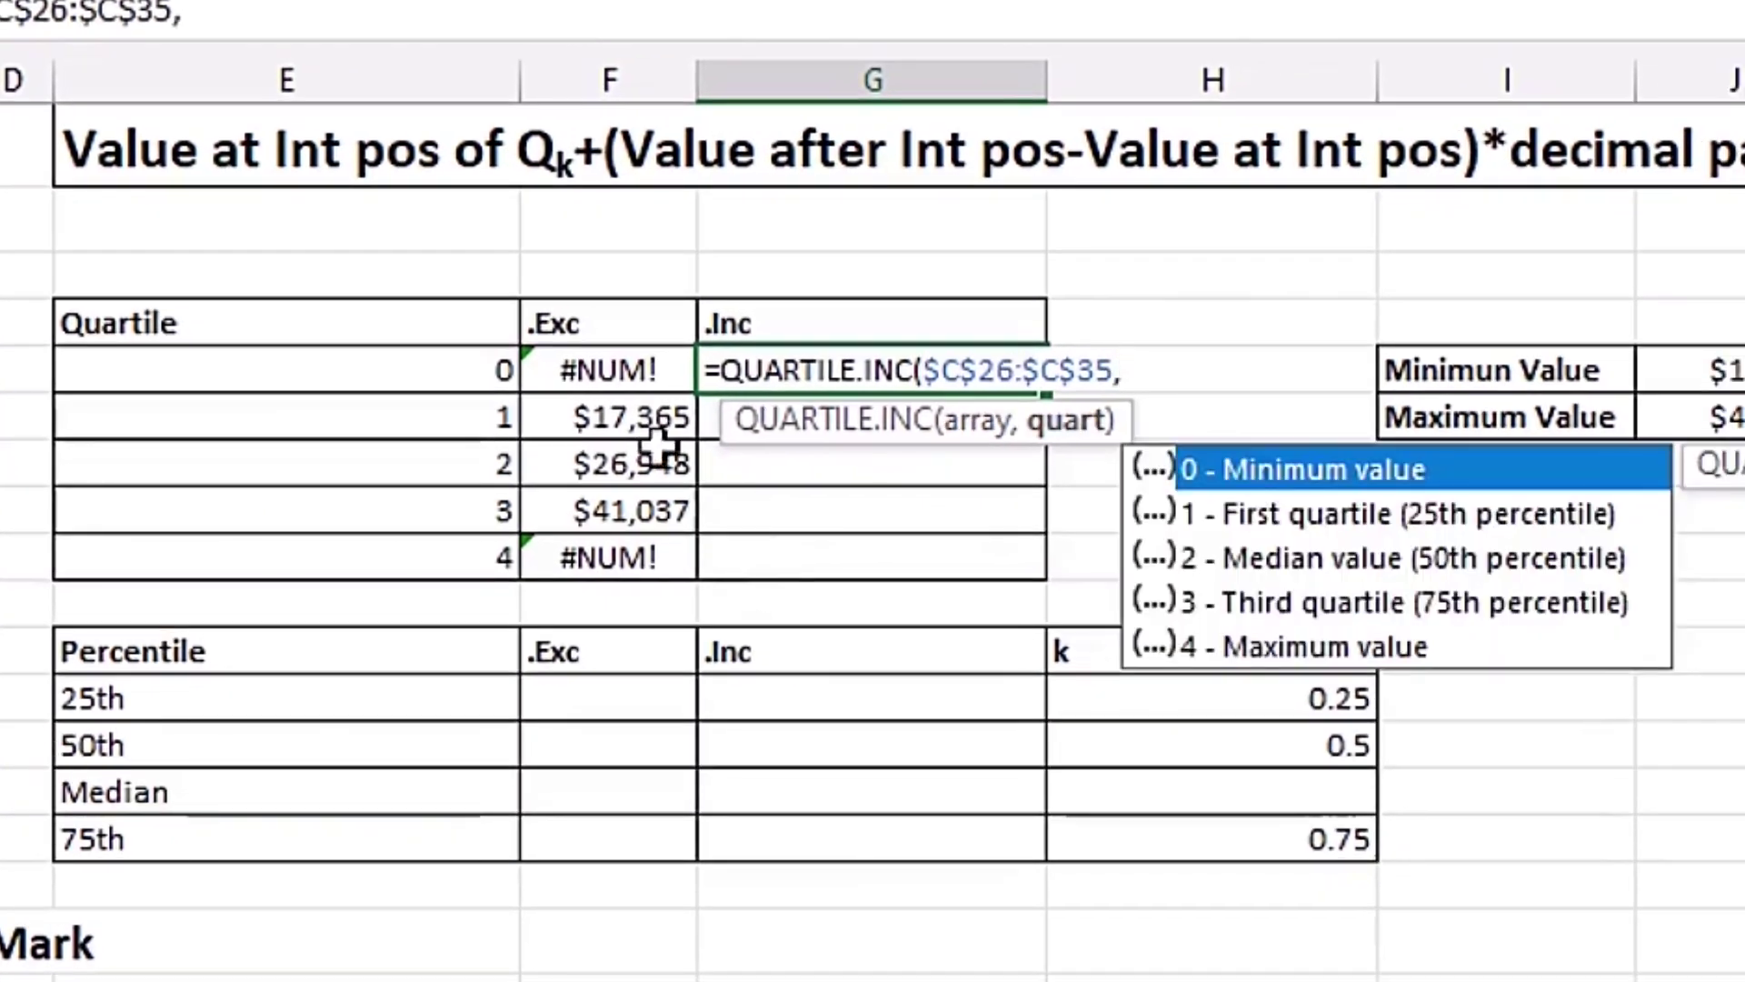
click(368, 373)
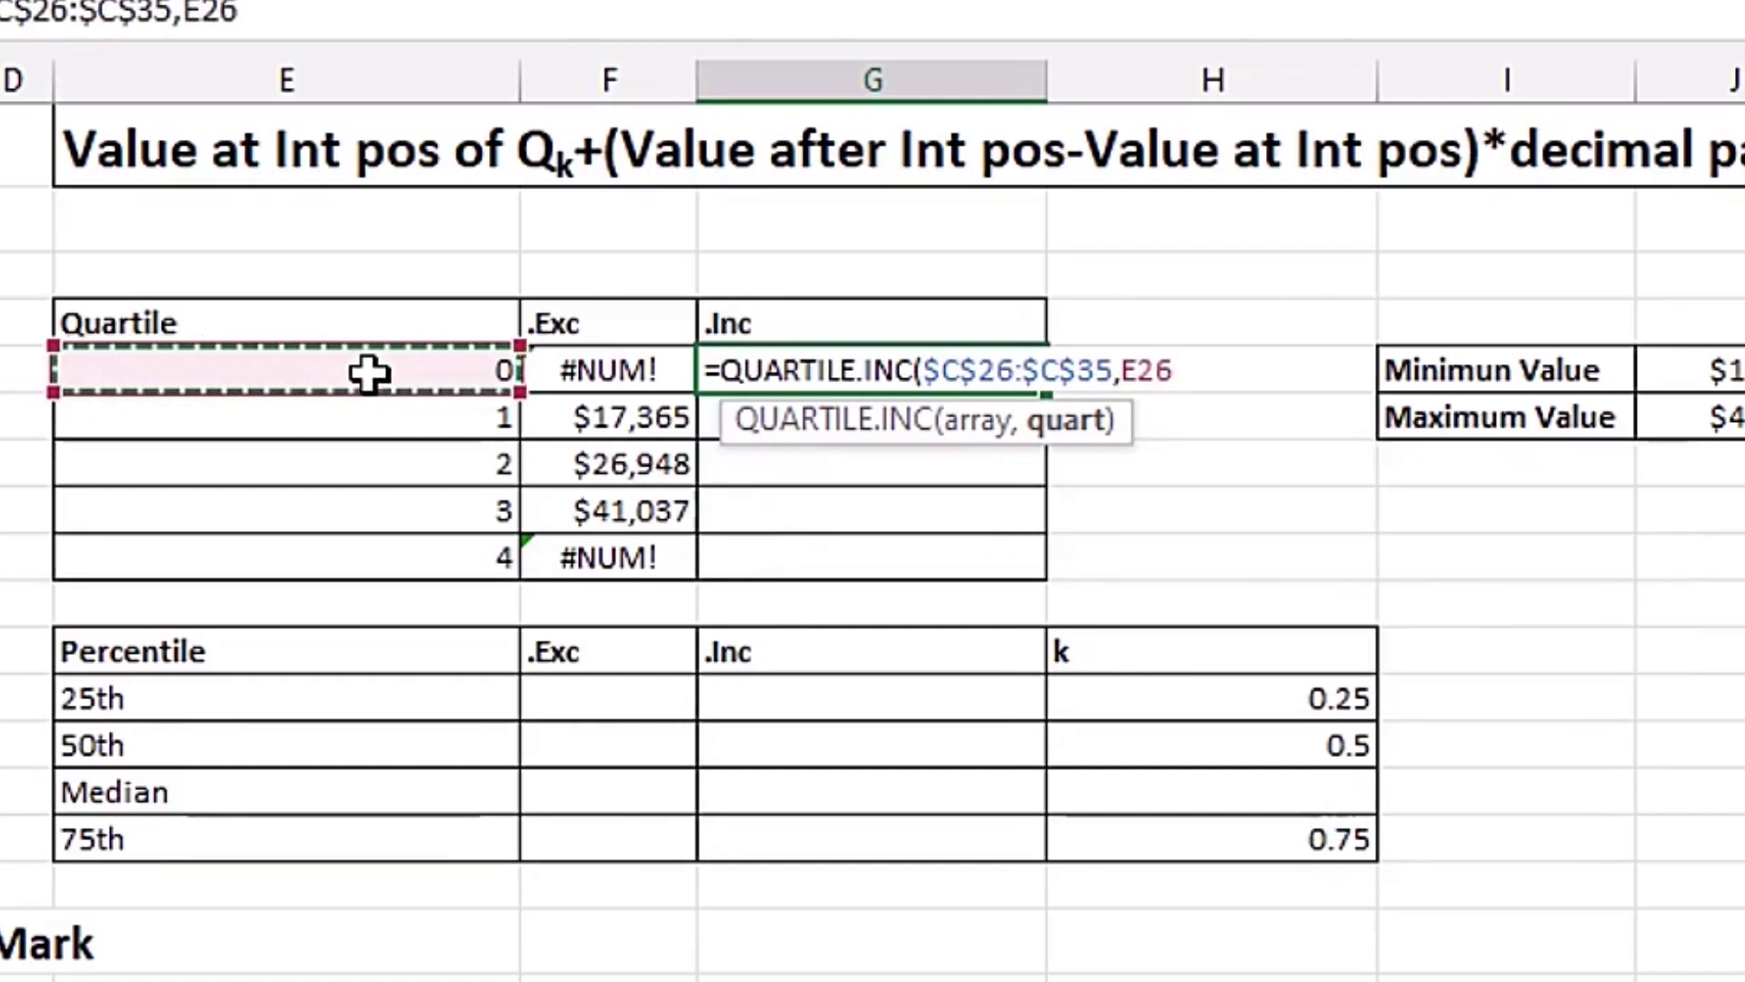
text())
key(ctrl+Return)
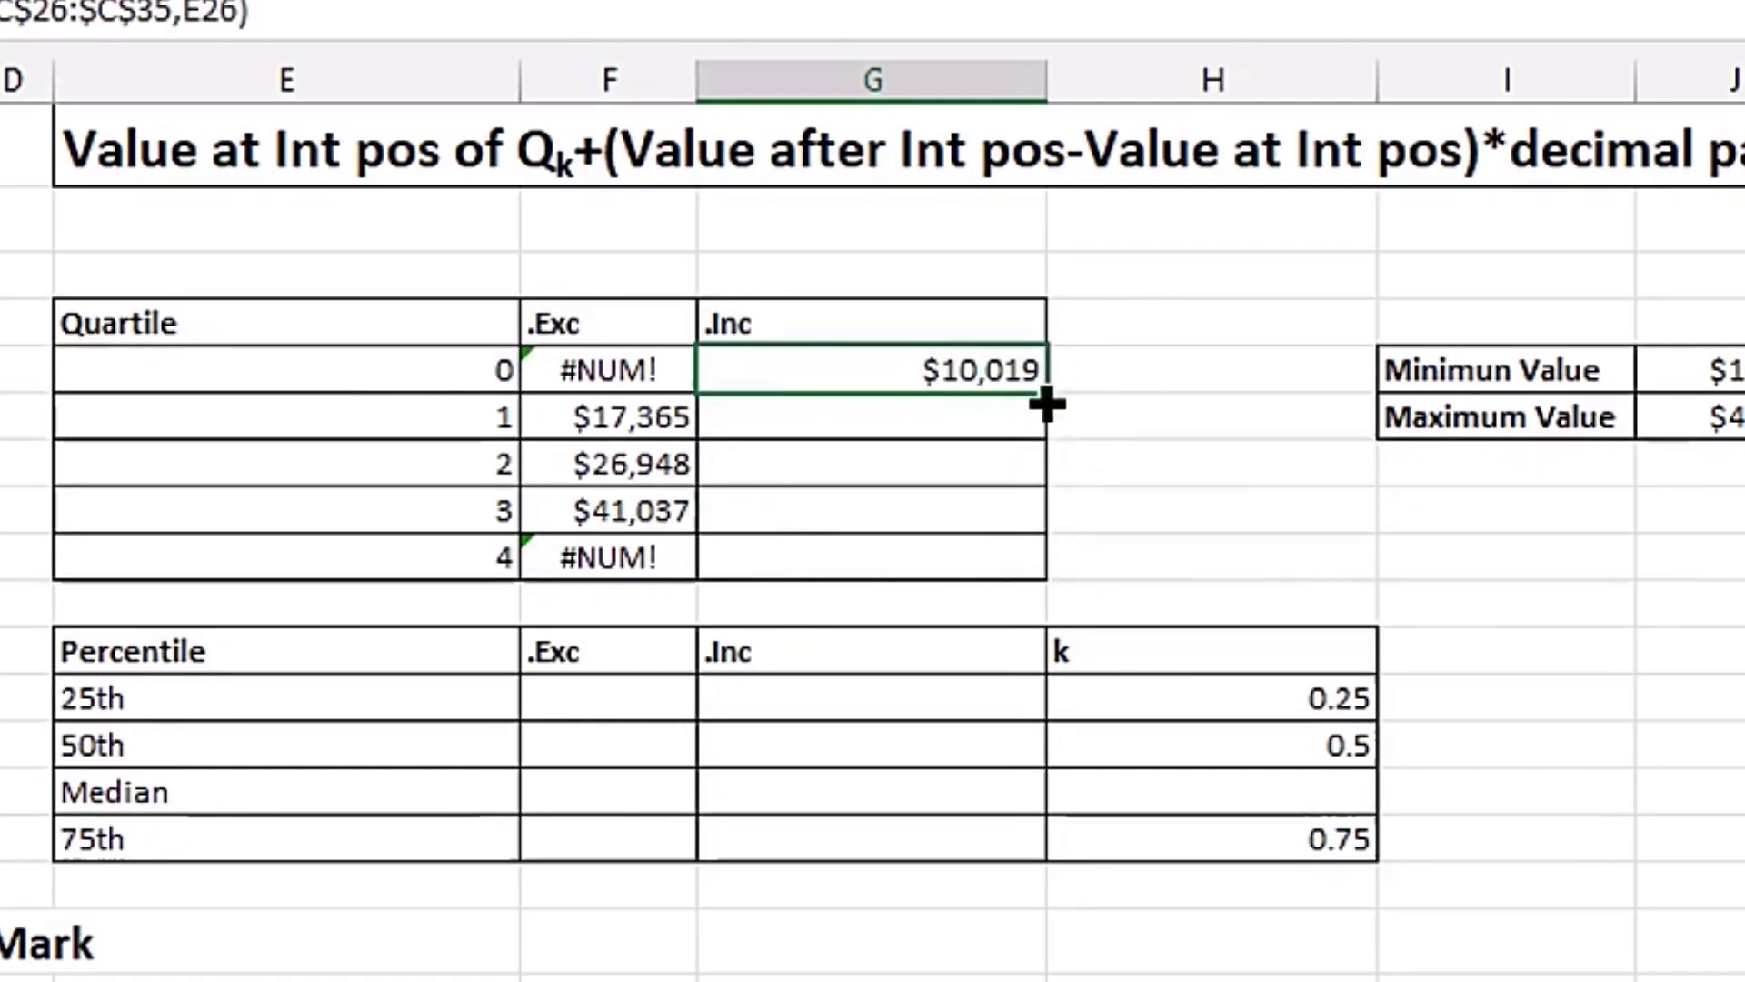
drag(1047, 405, 1050, 582)
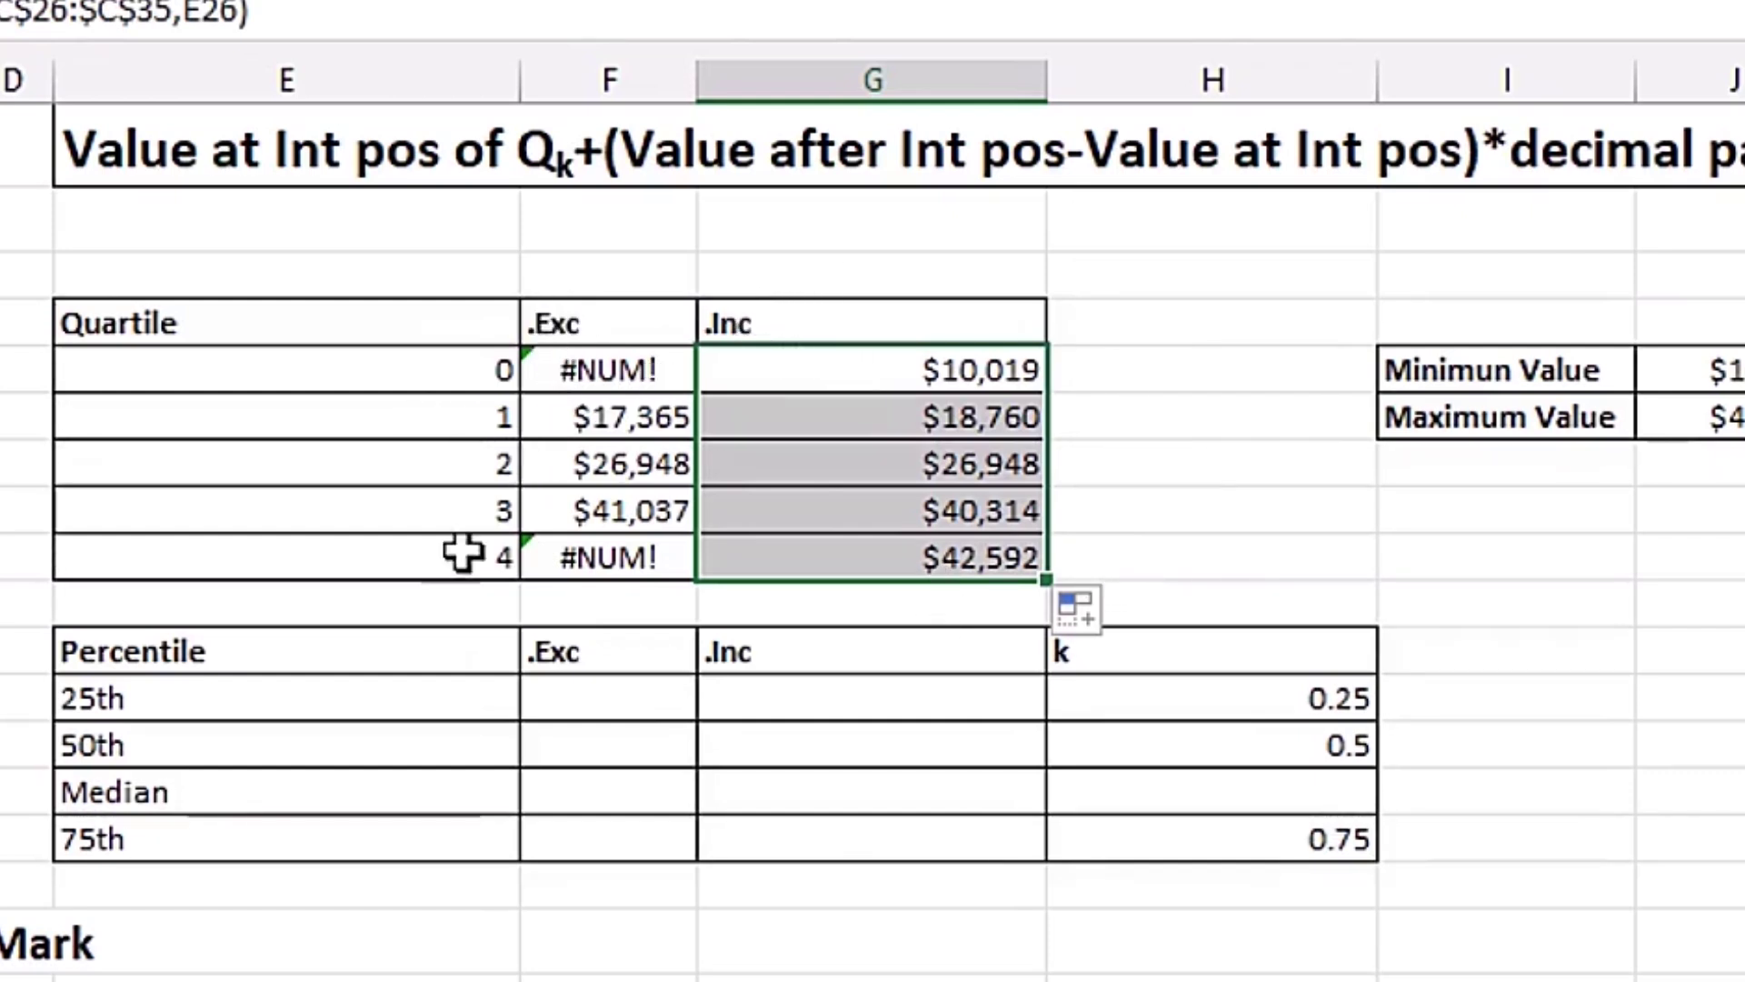
Check April's Sales minimum and maximum values in J26 and J27 against the .Inc results for quartiles 0 and 4
click(799, 602)
double_click(1732, 367)
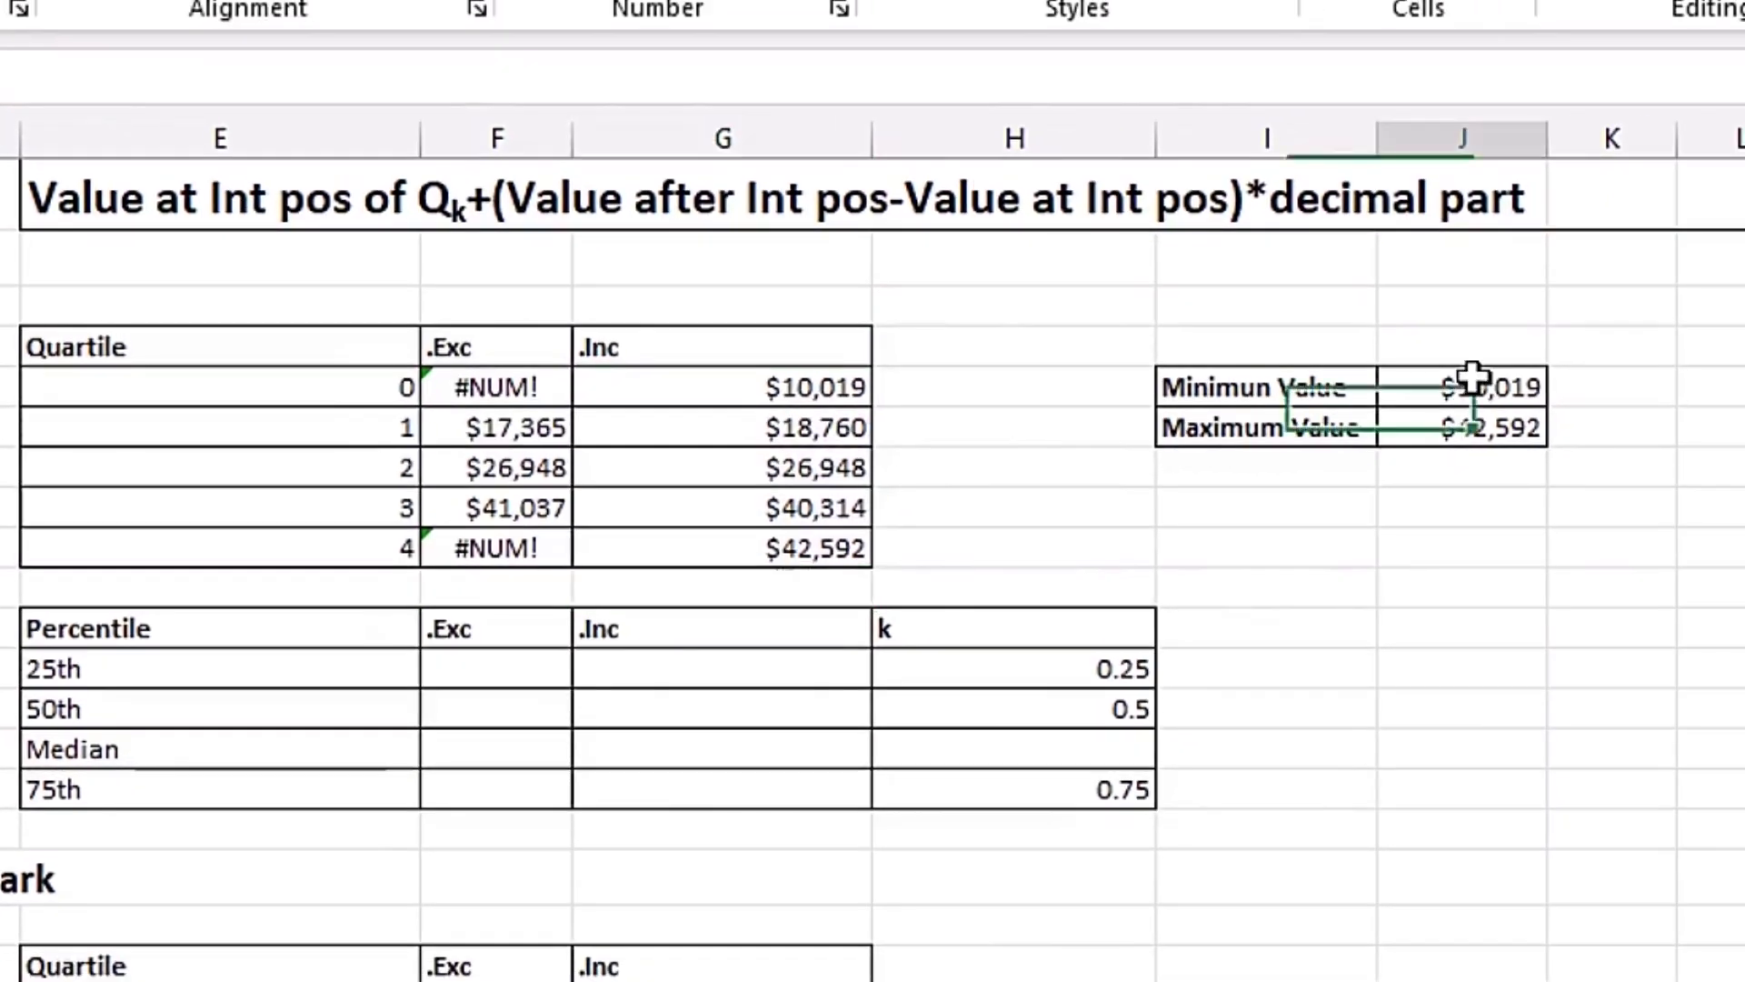
click(1376, 496)
click(1423, 427)
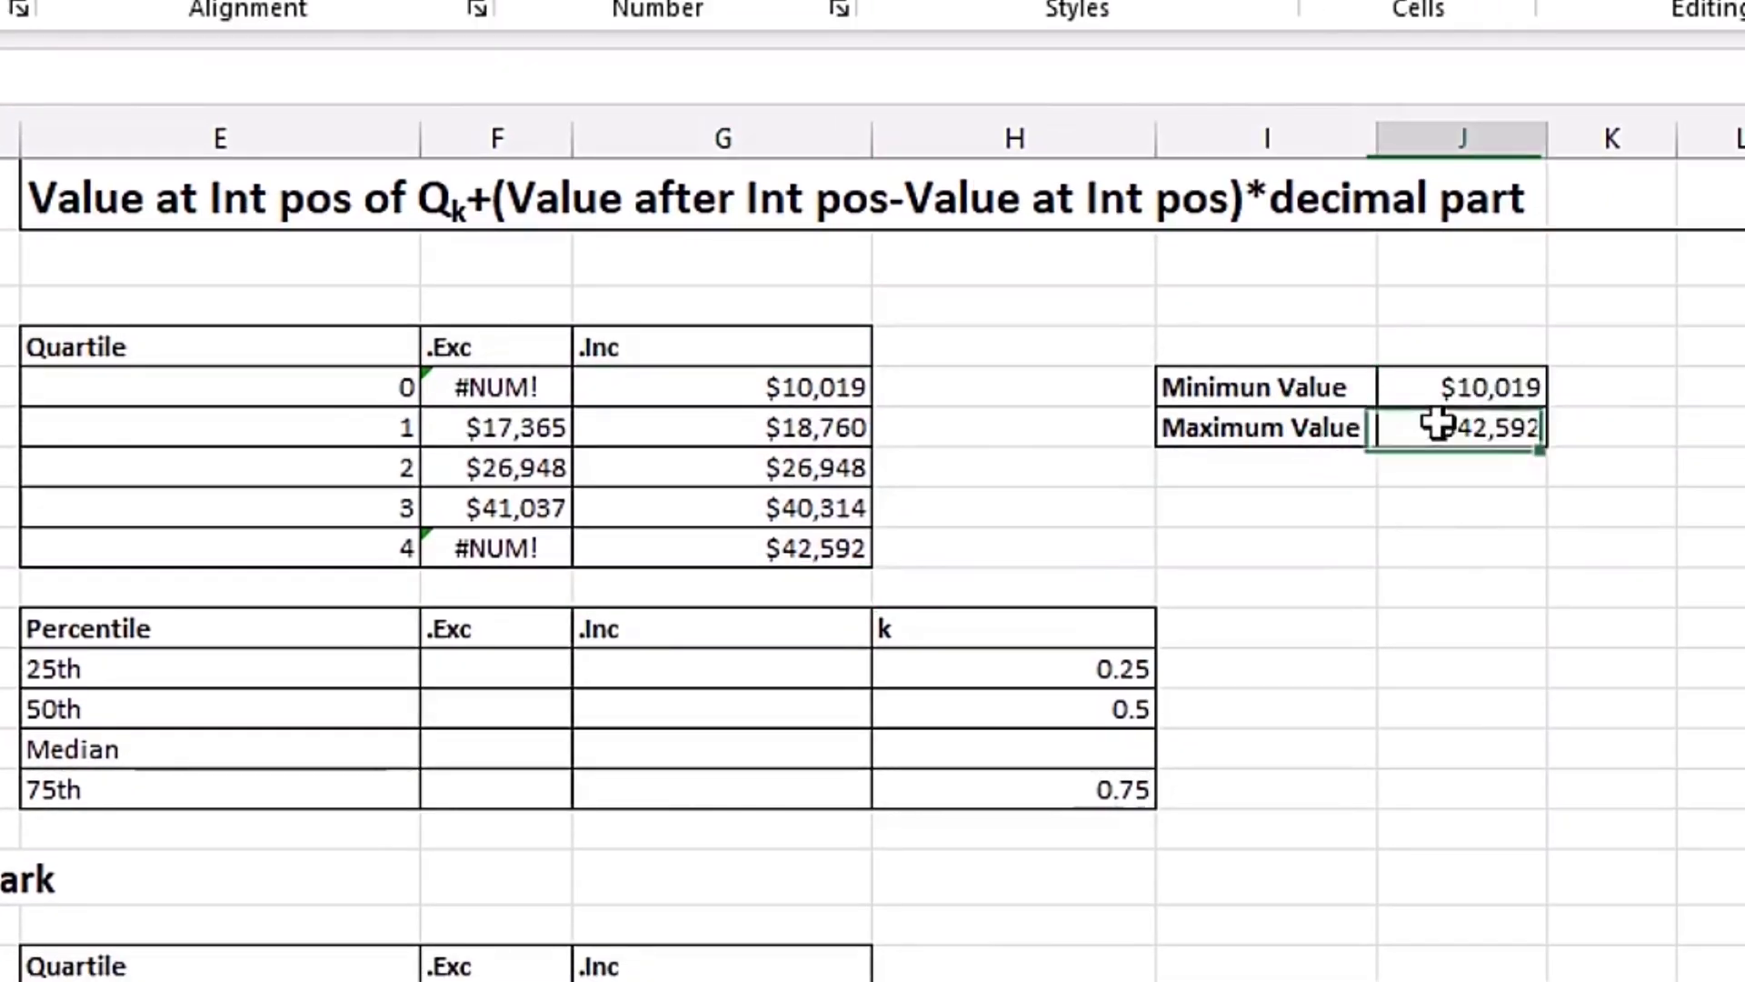
double_click(1436, 428)
key(ctrl+Return)
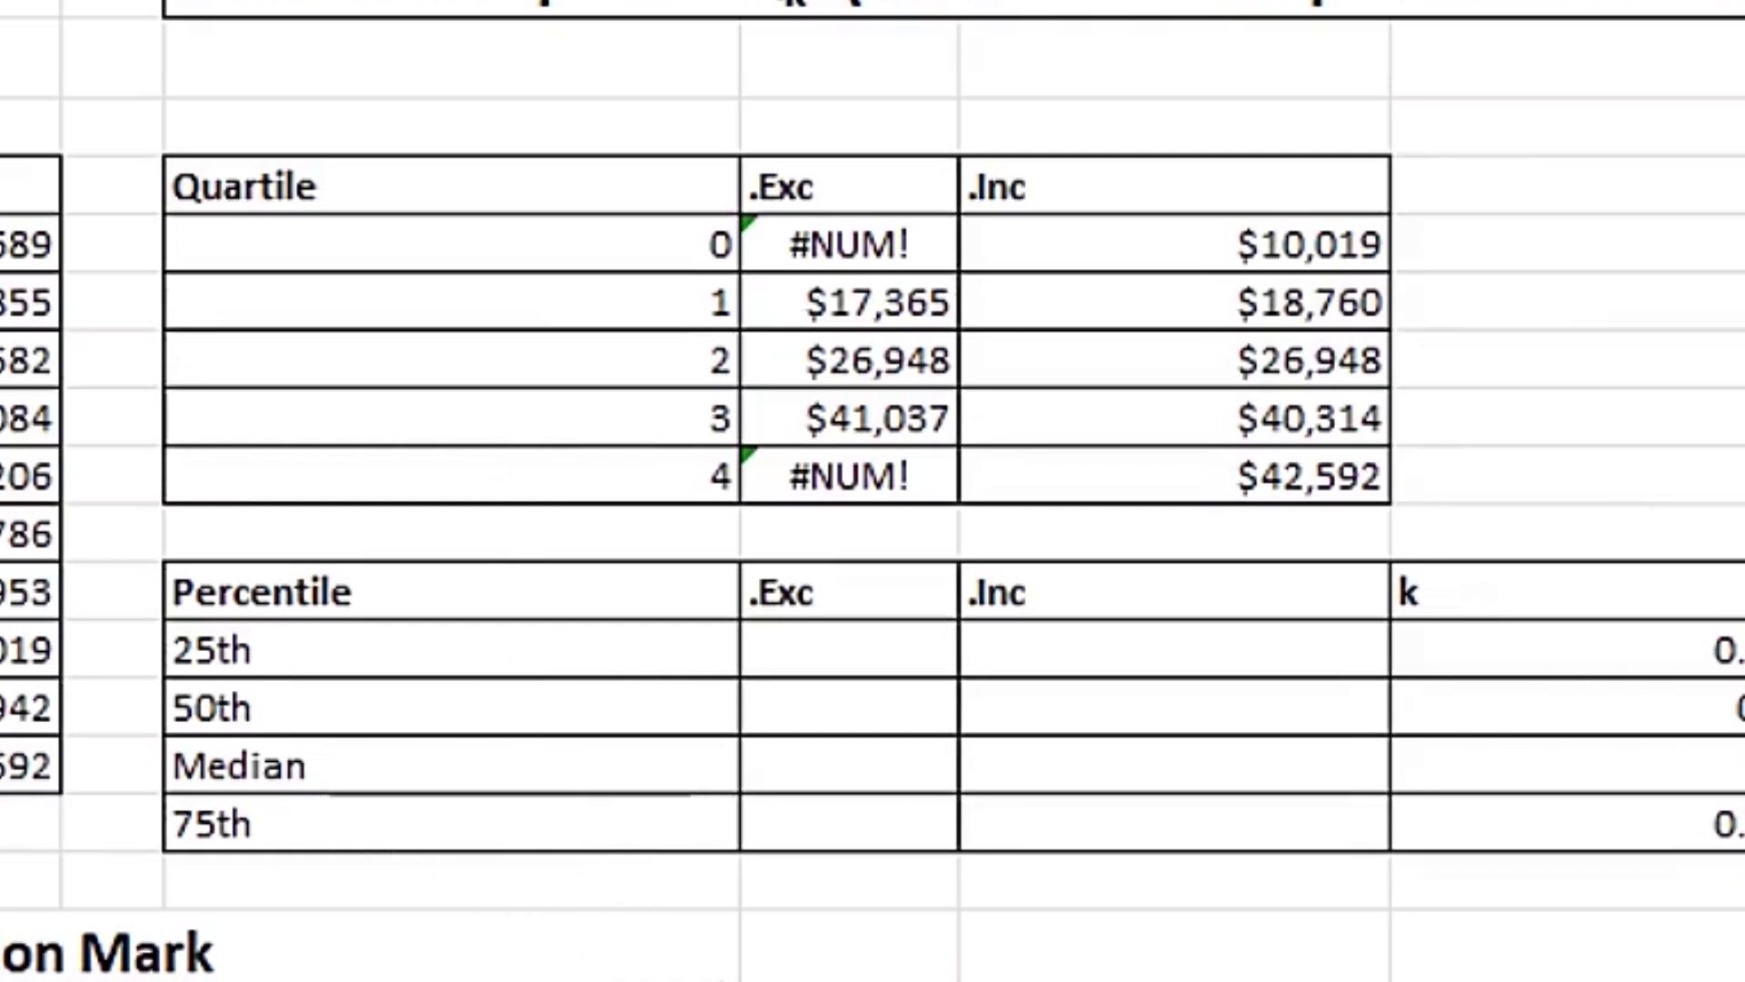
Calculate the 25th percentile's .Exc result in F33 with =PERCENTILE.EXC($C$26:$C$35,H33) and fill the formula down to F36
click(856, 652)
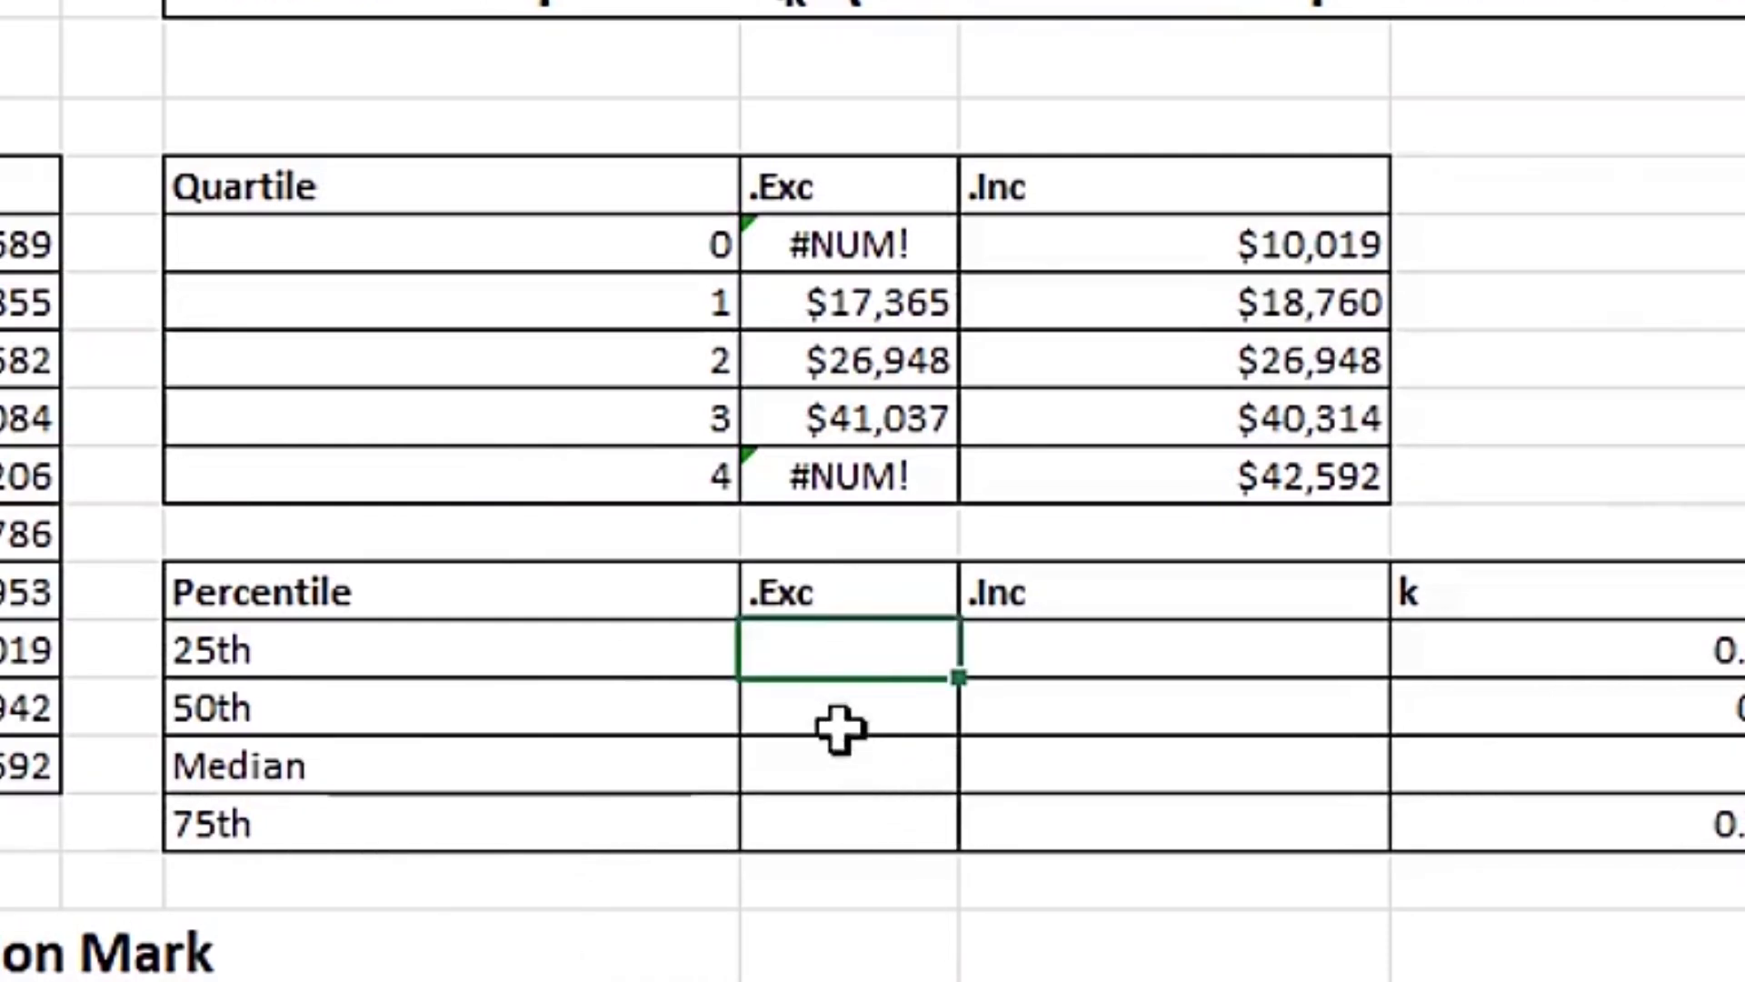
text(=)
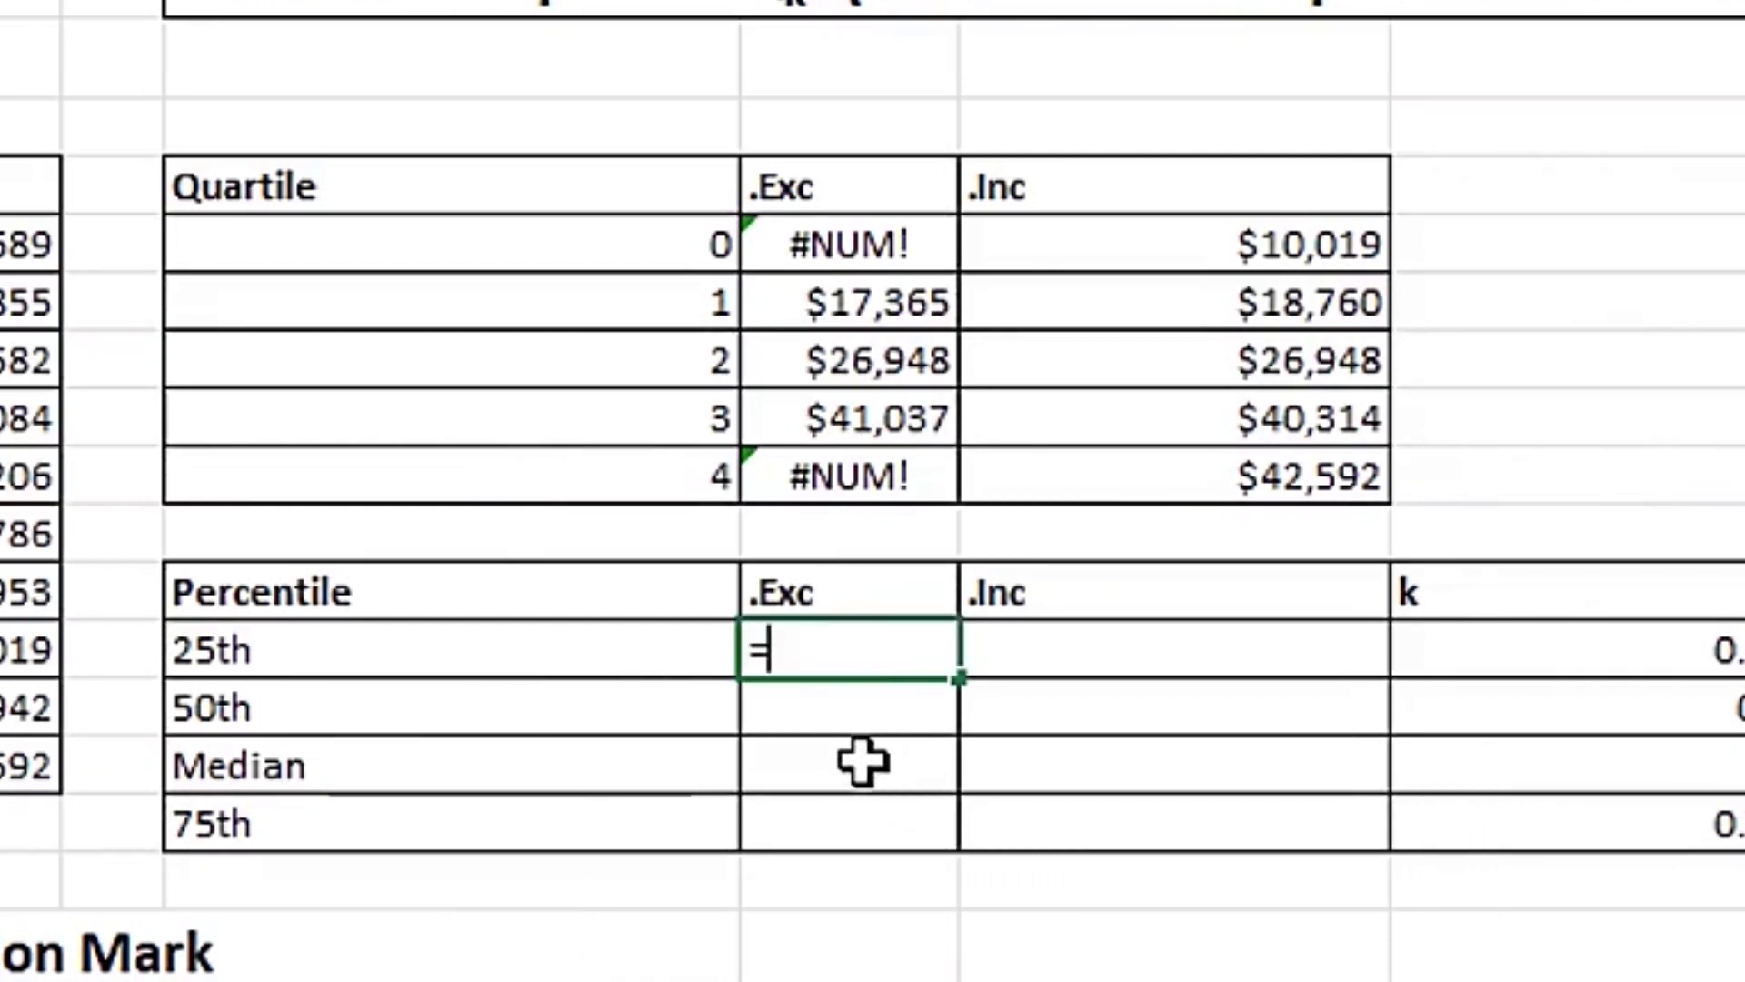
text(per)
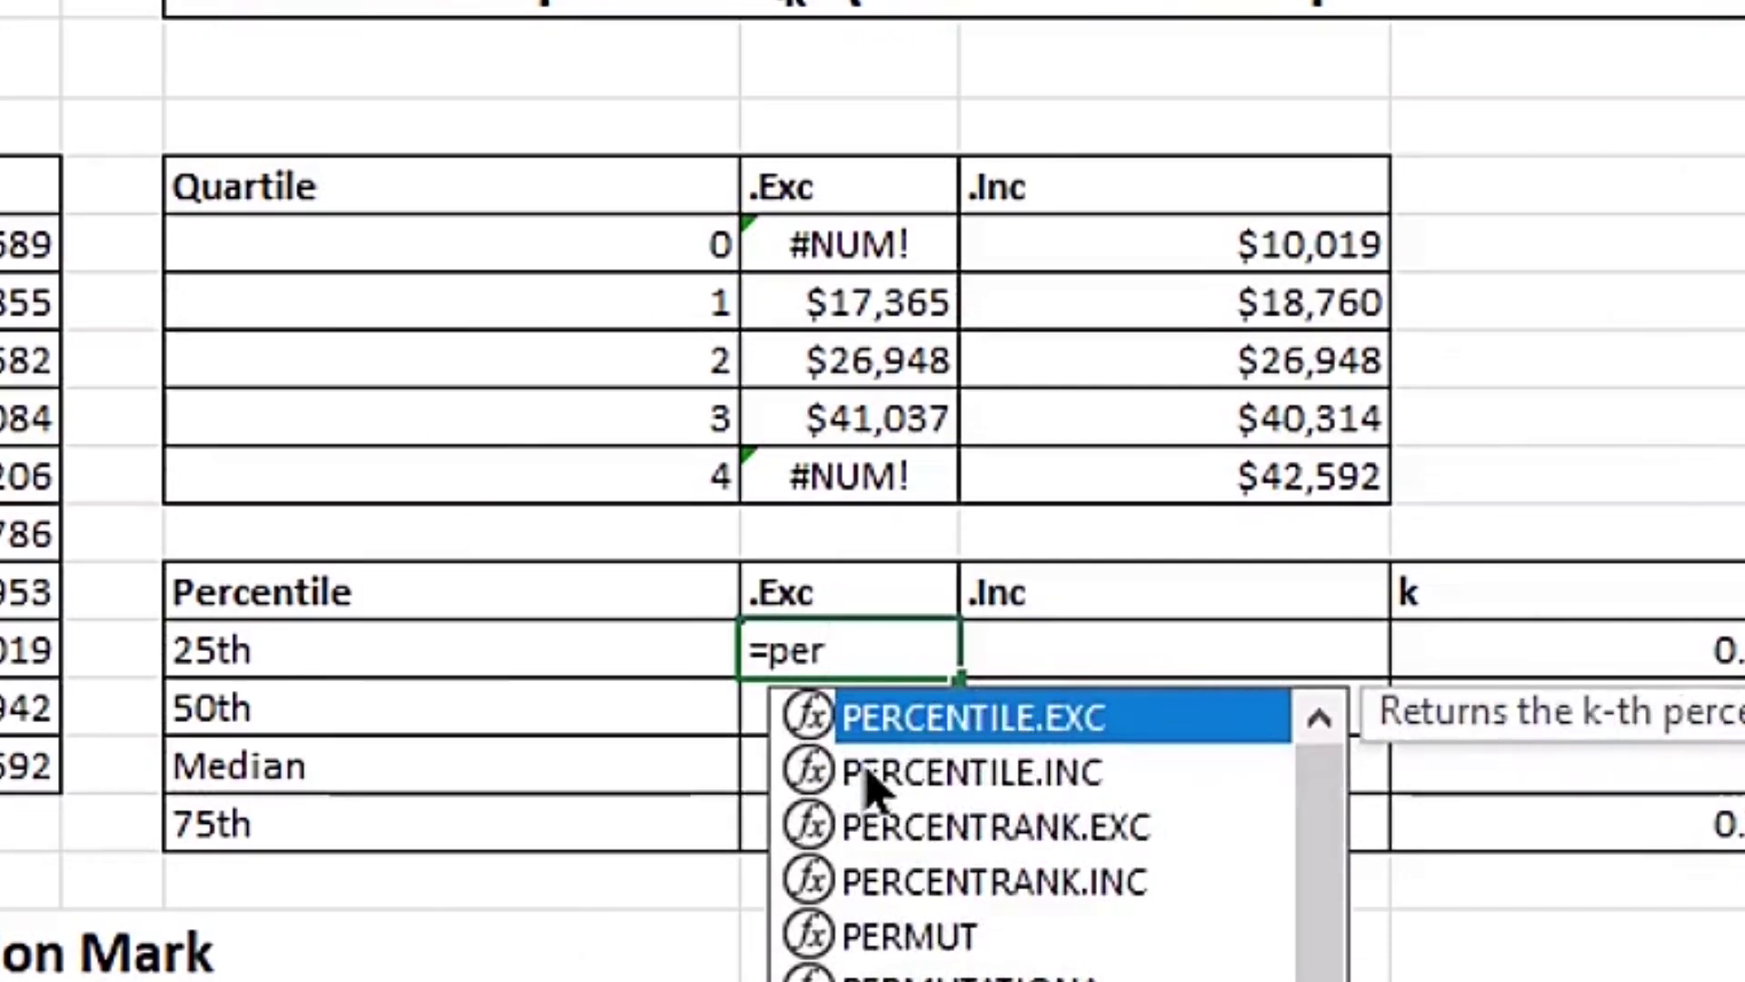
key(Tab)
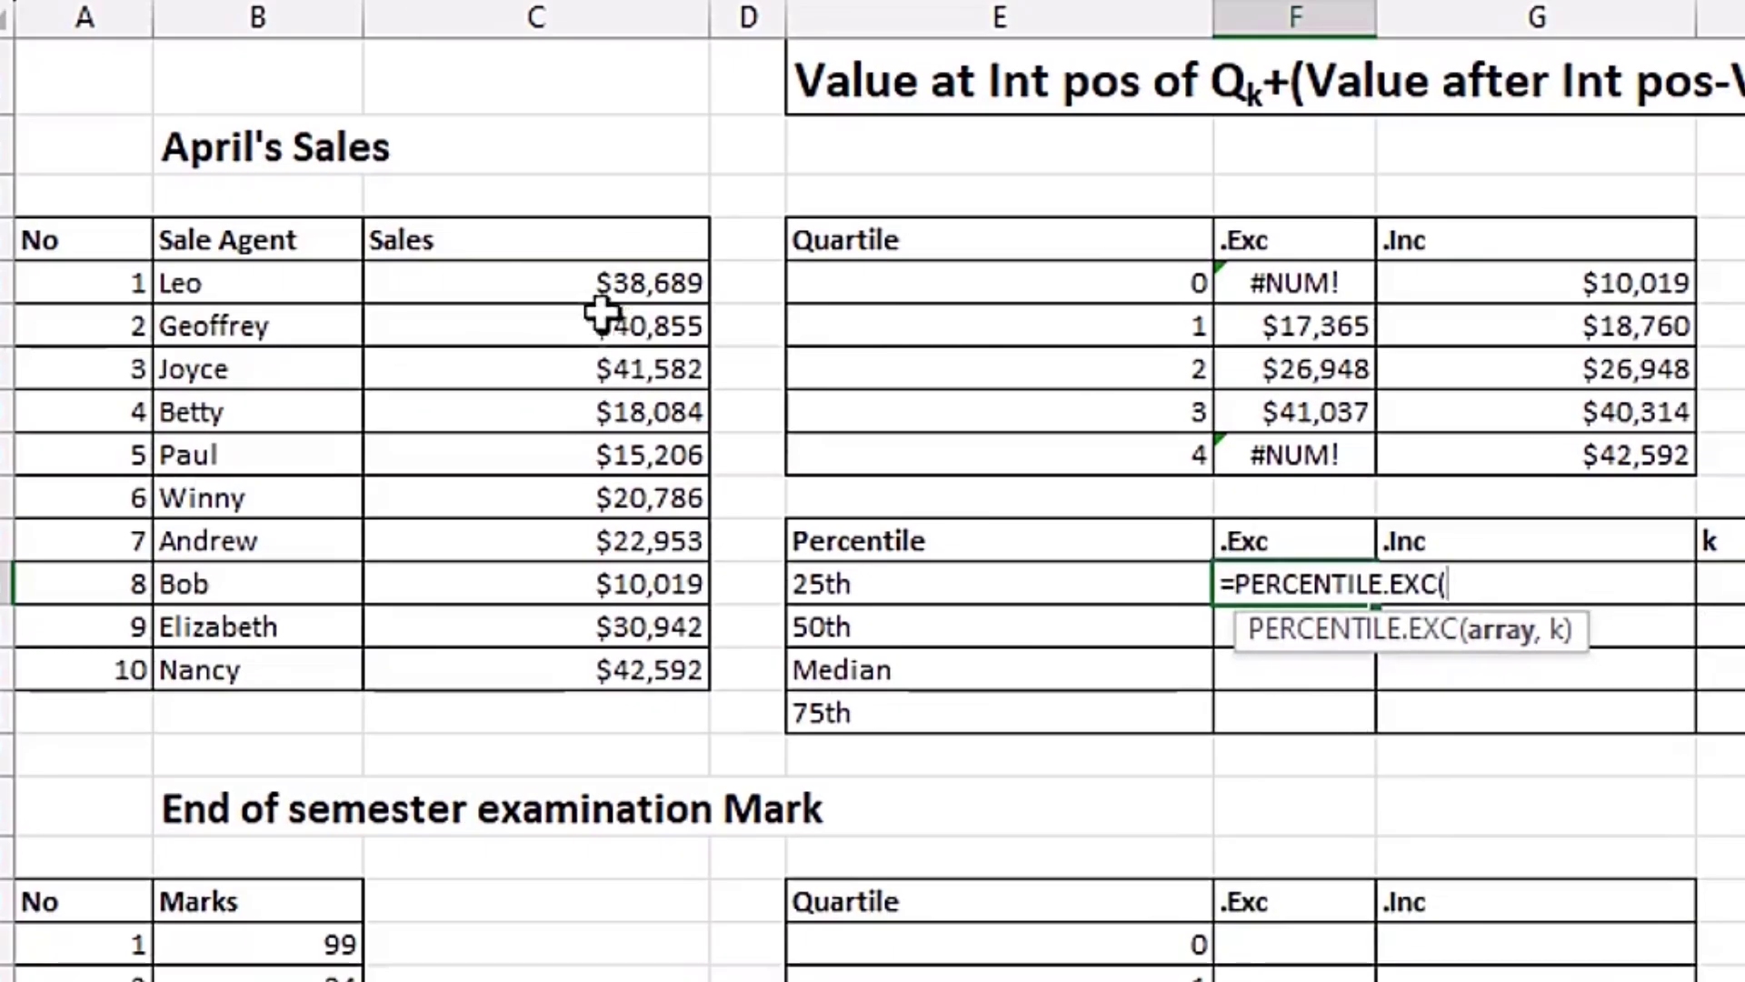
drag(595, 286, 607, 668)
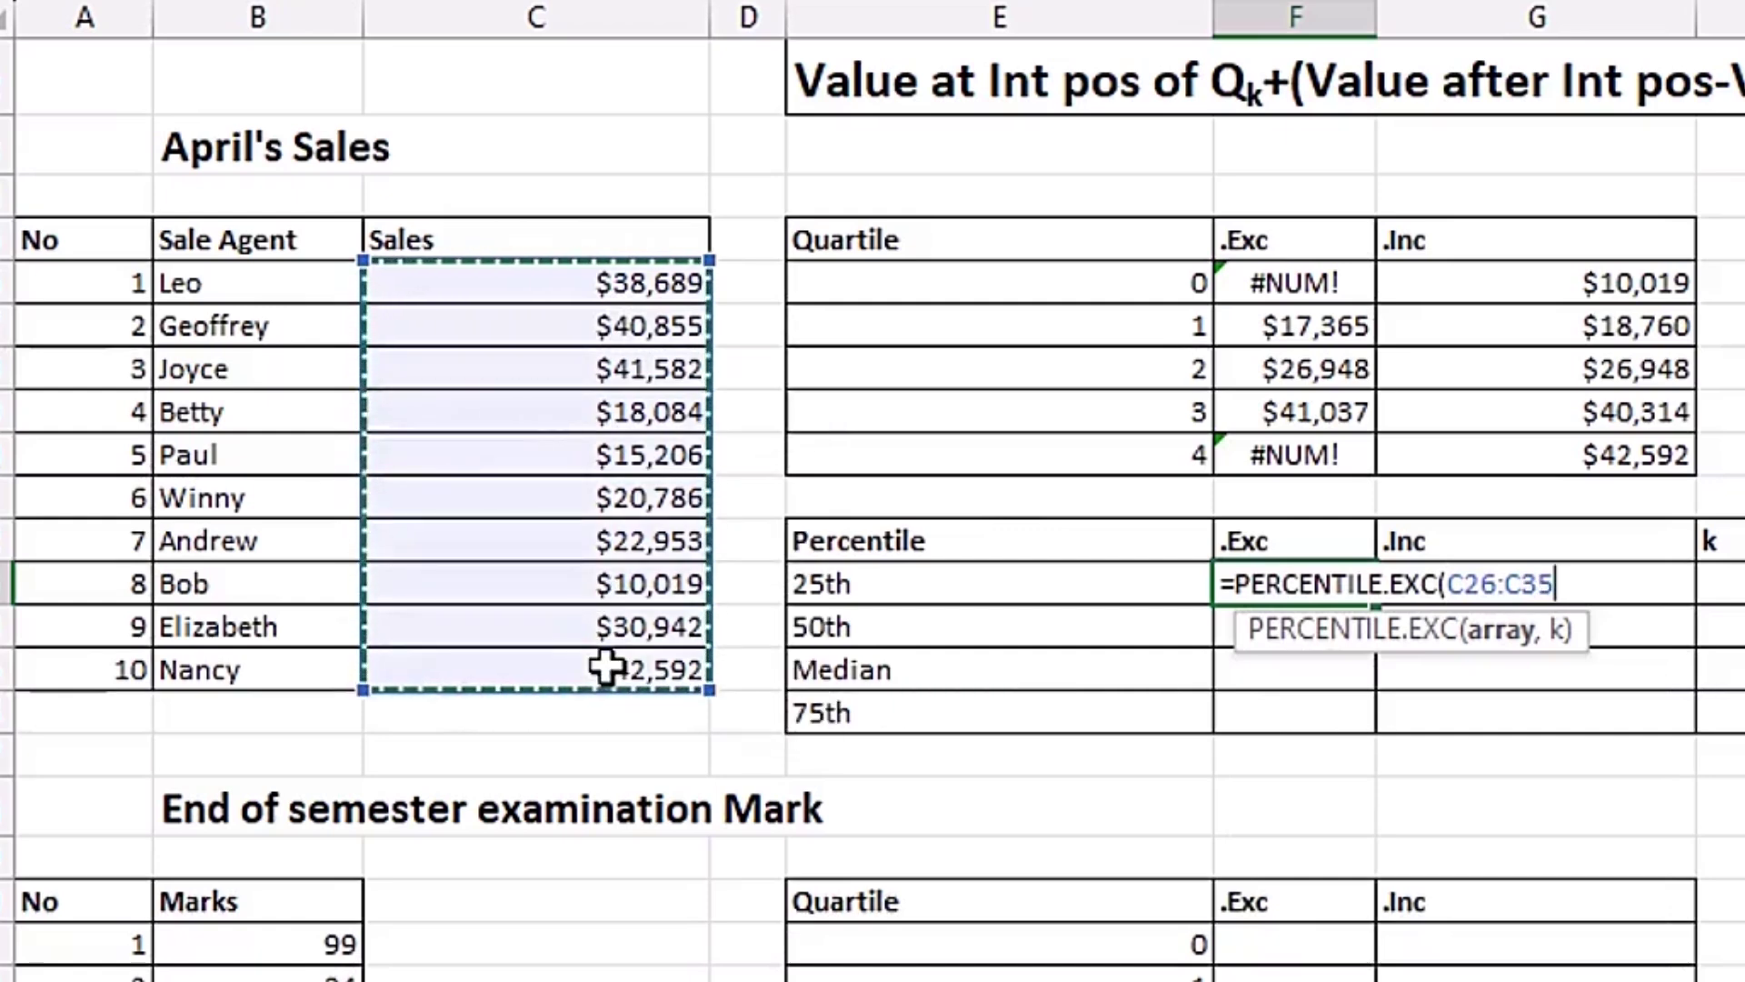
key(F4)
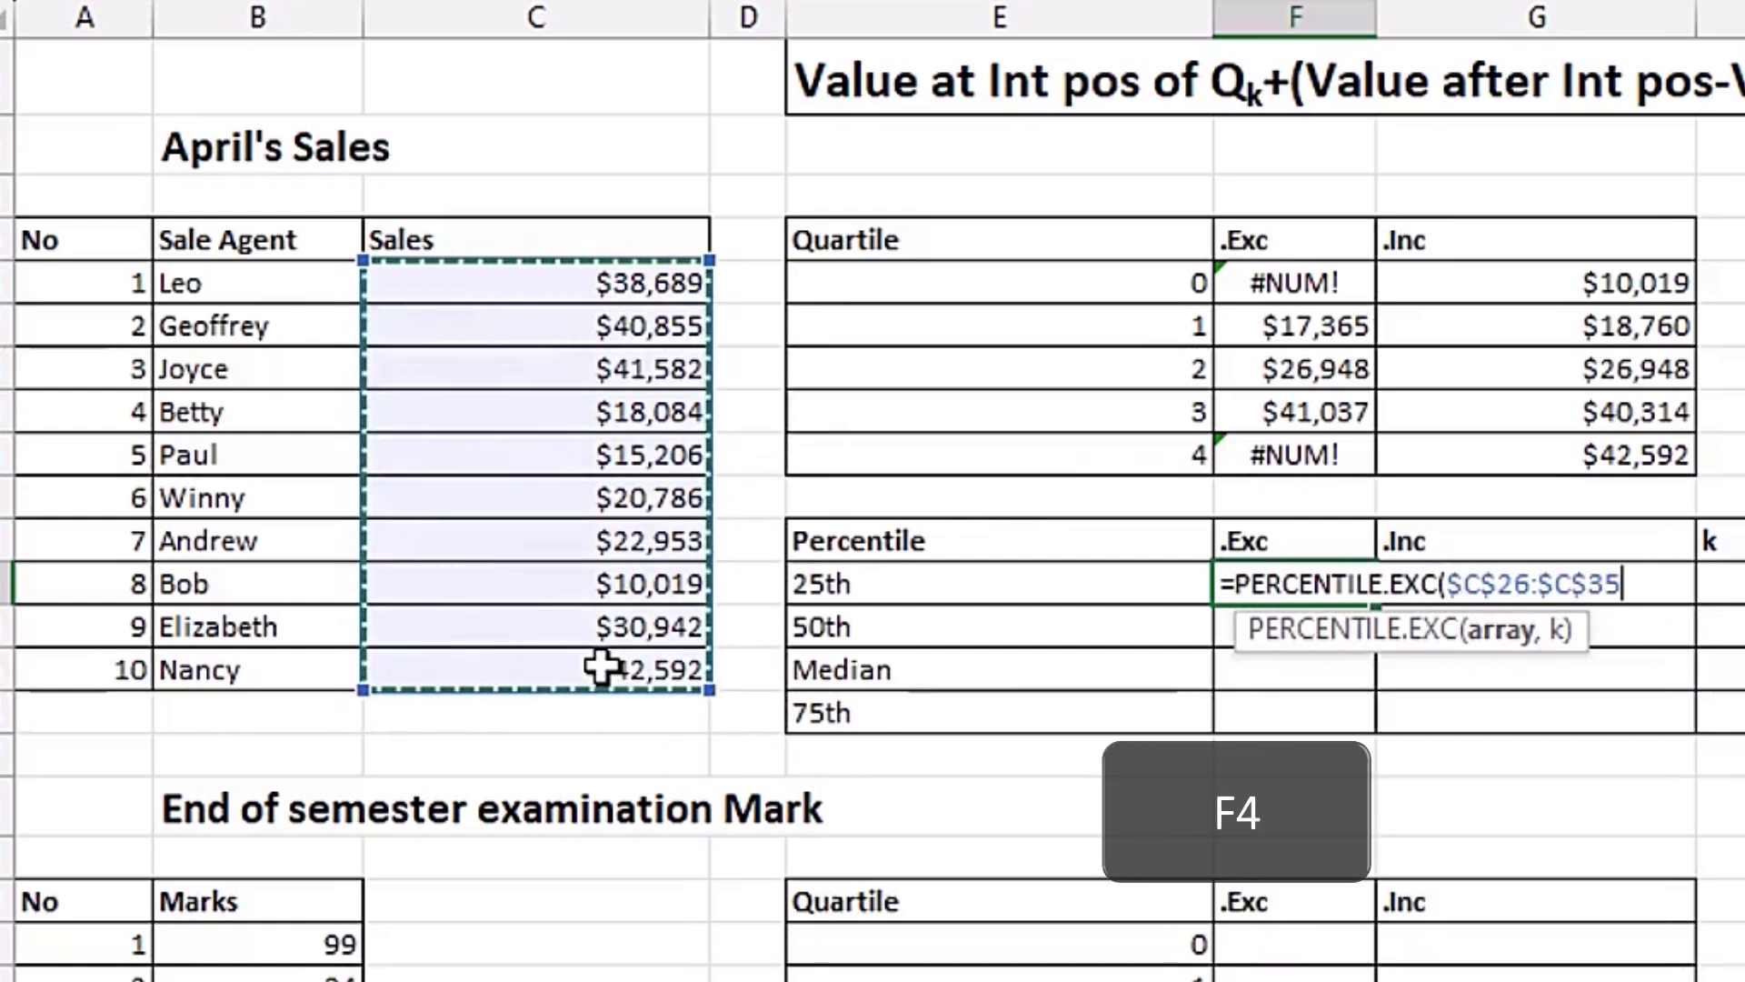
text(,)
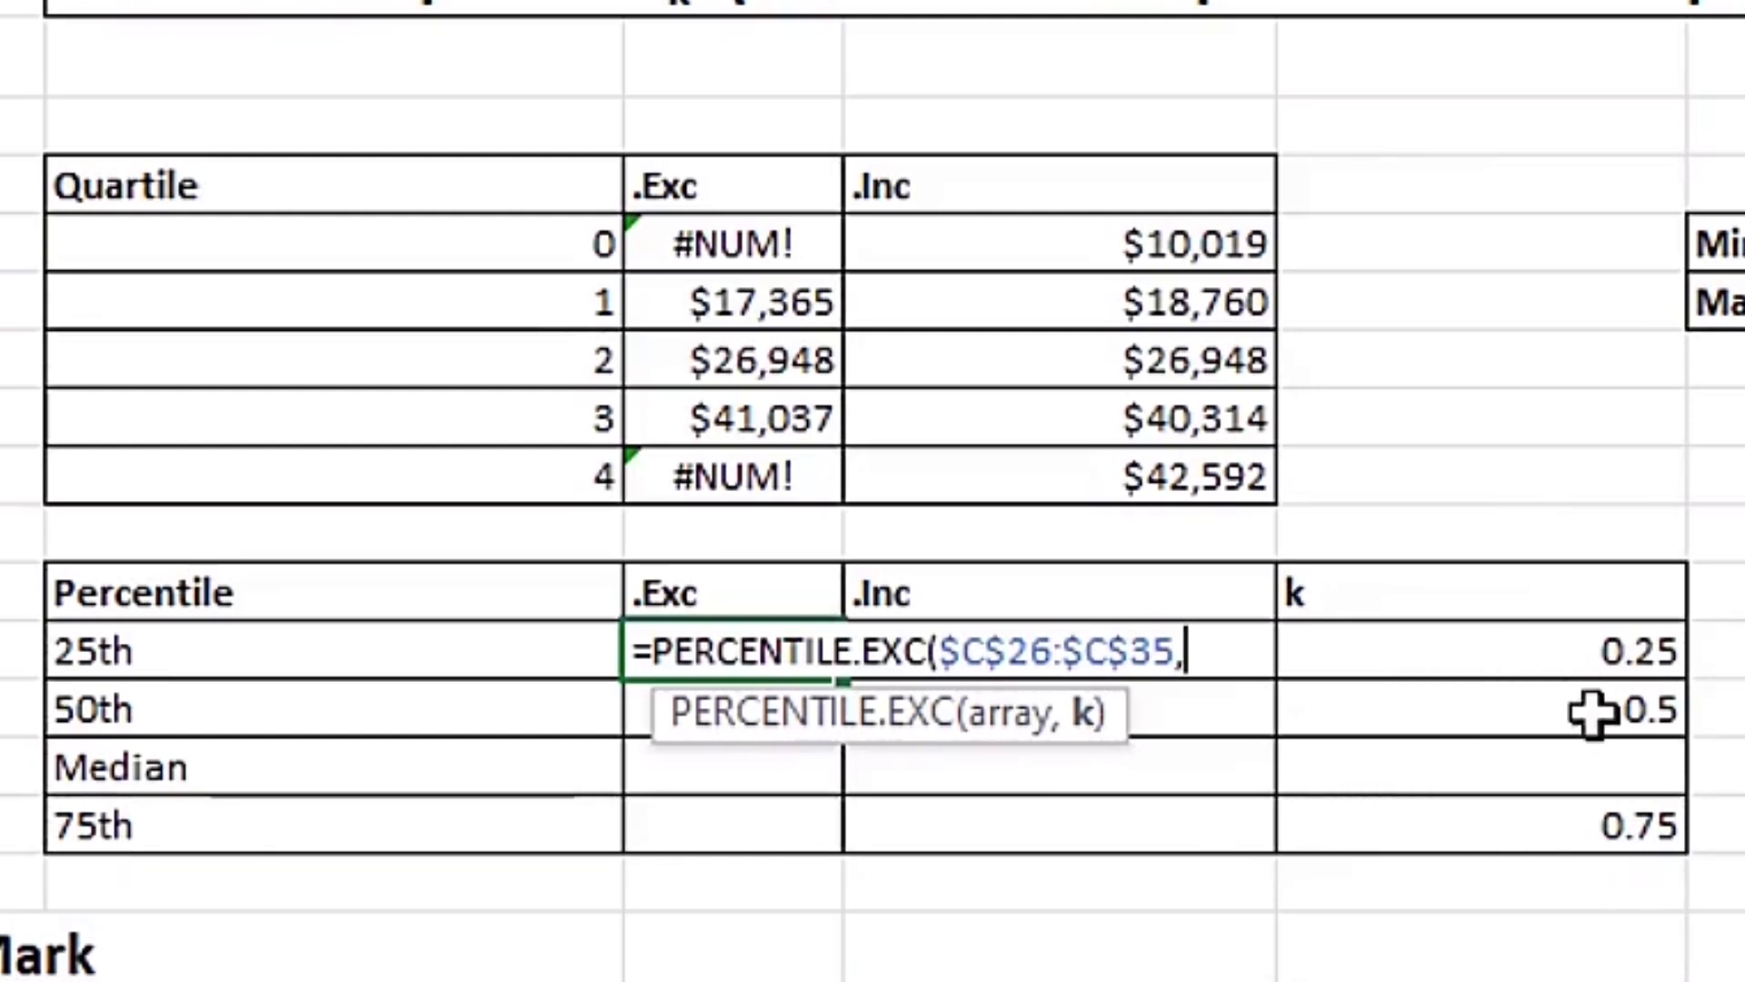
click(1494, 649)
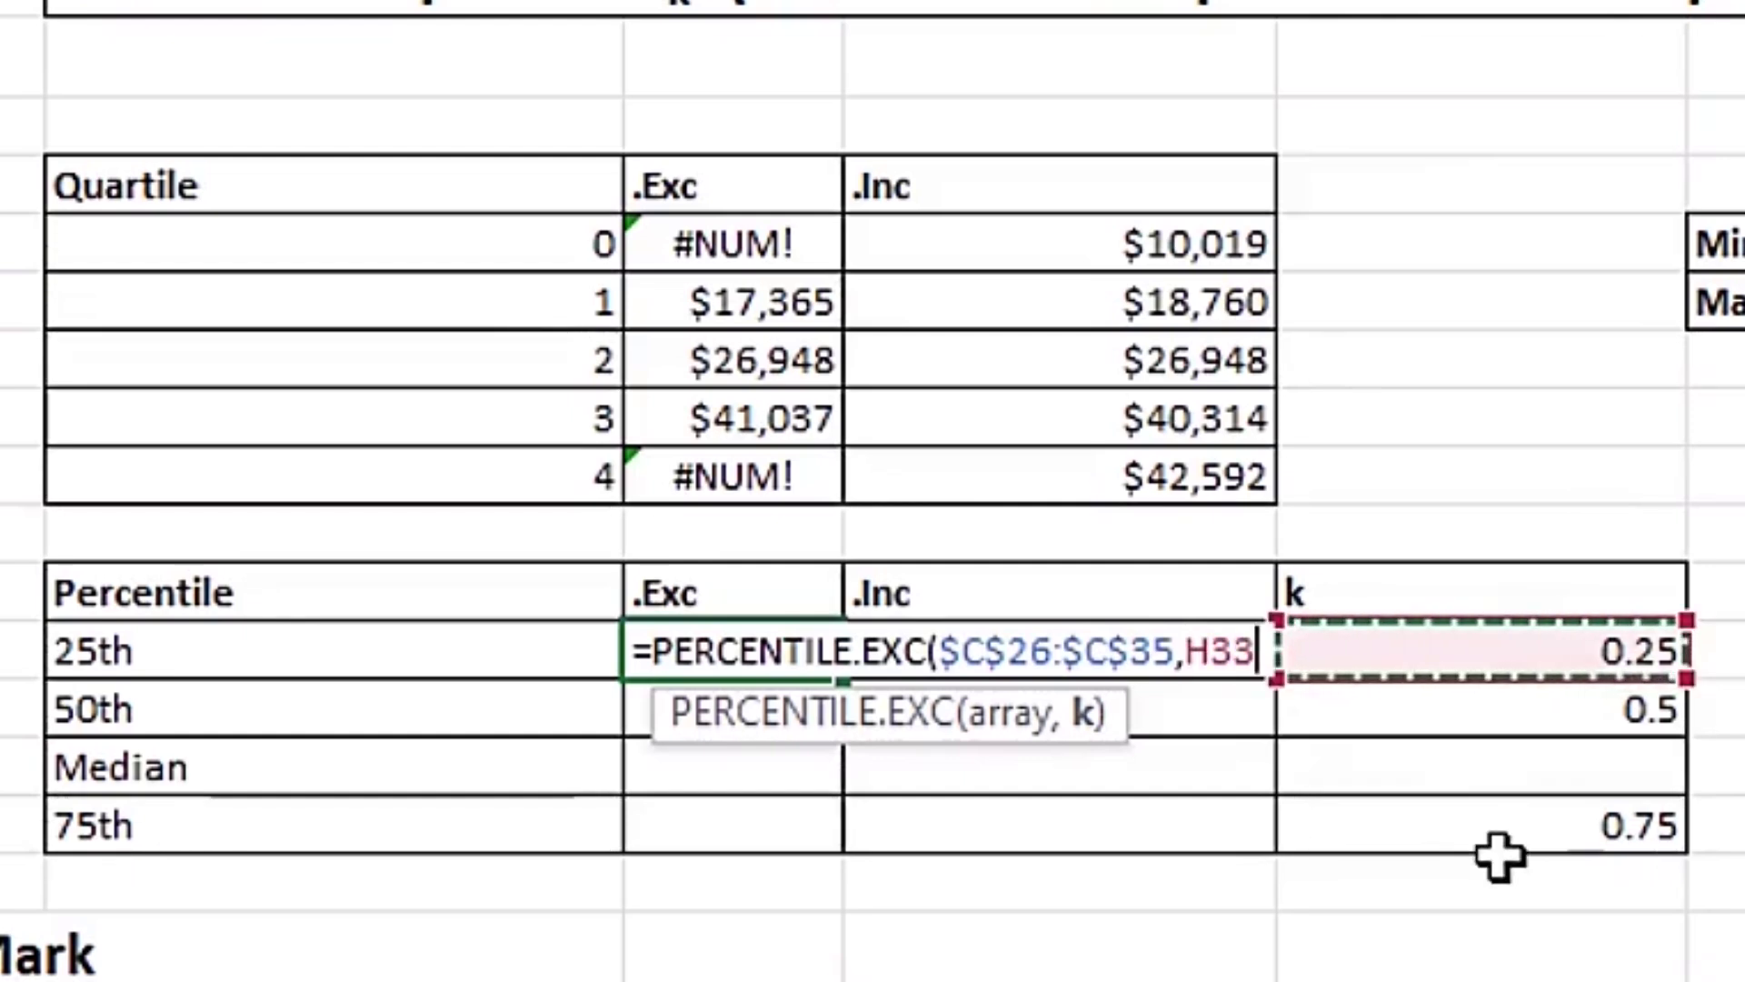
text())
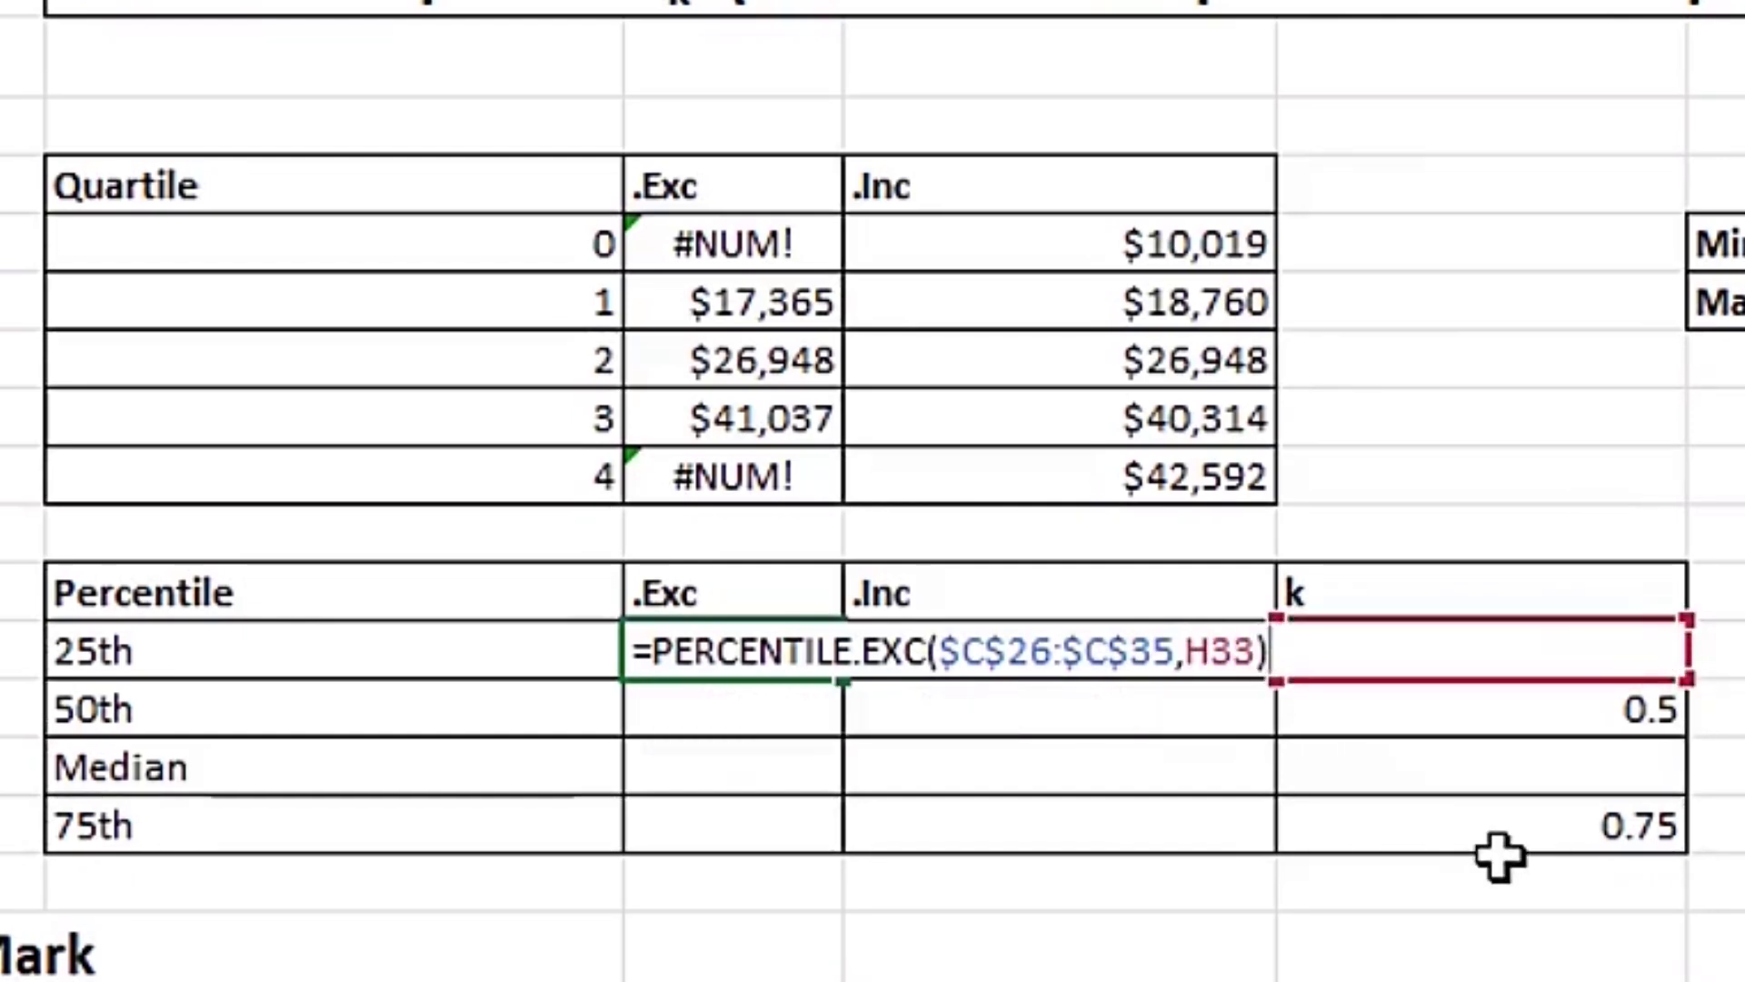
key(ctrl+Return)
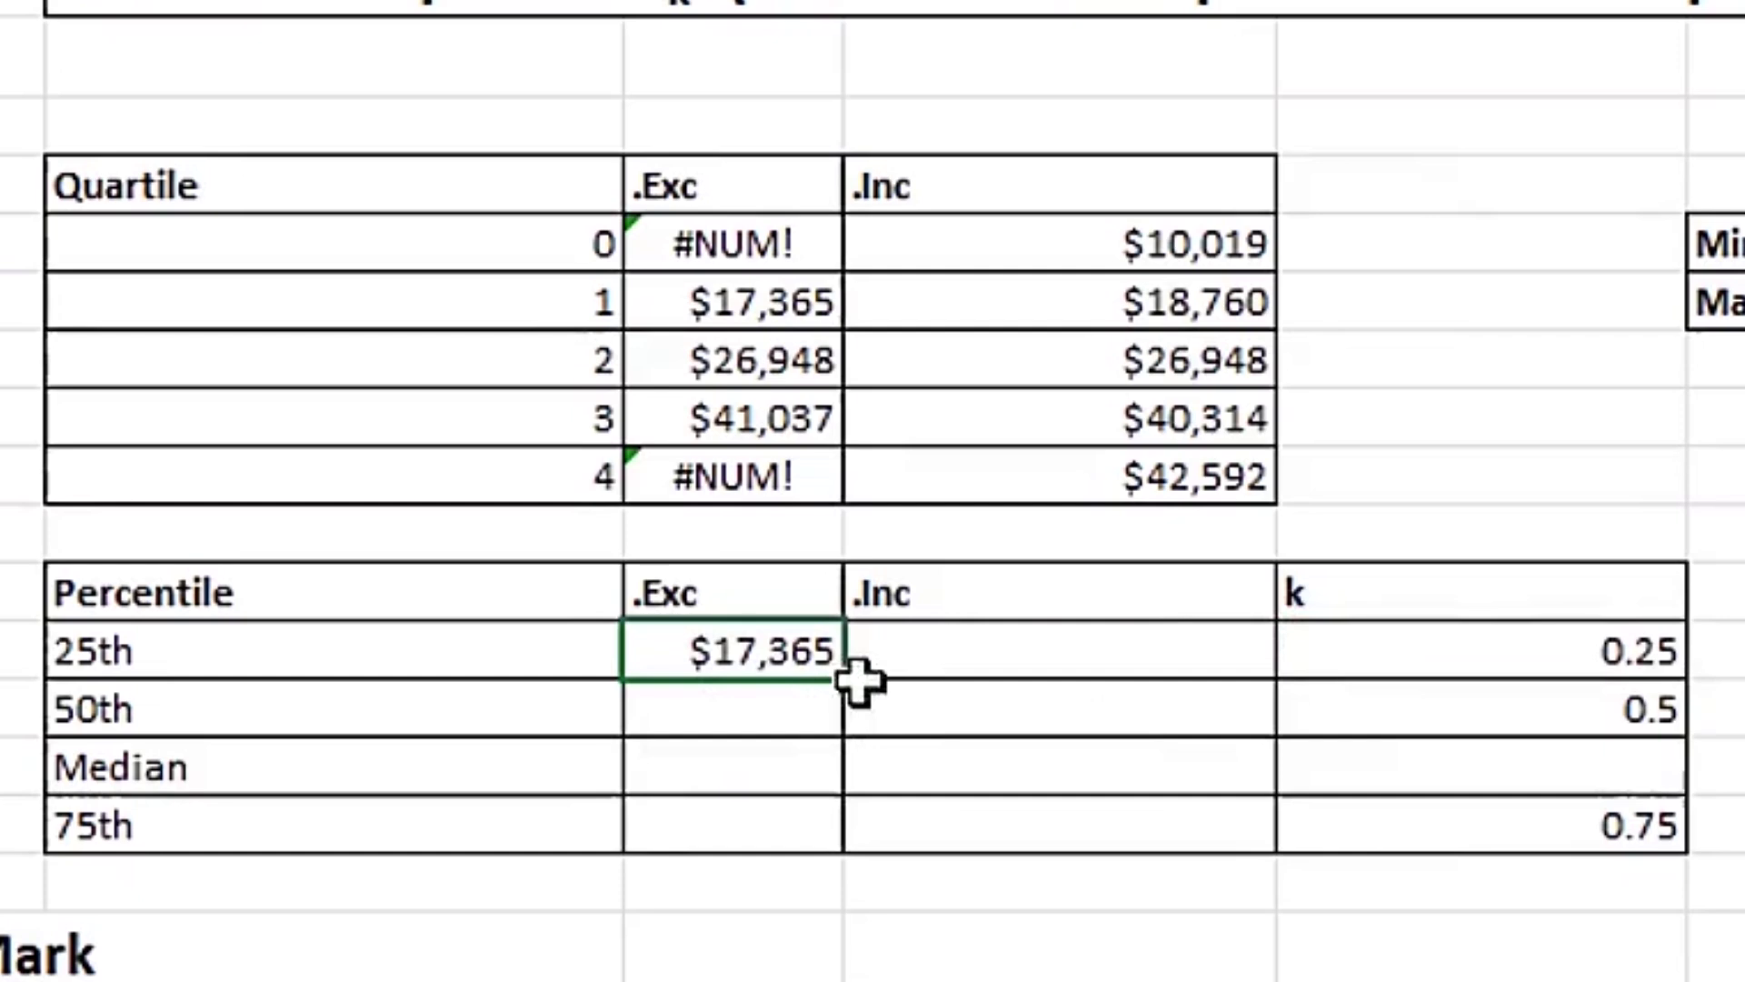
drag(845, 674, 846, 850)
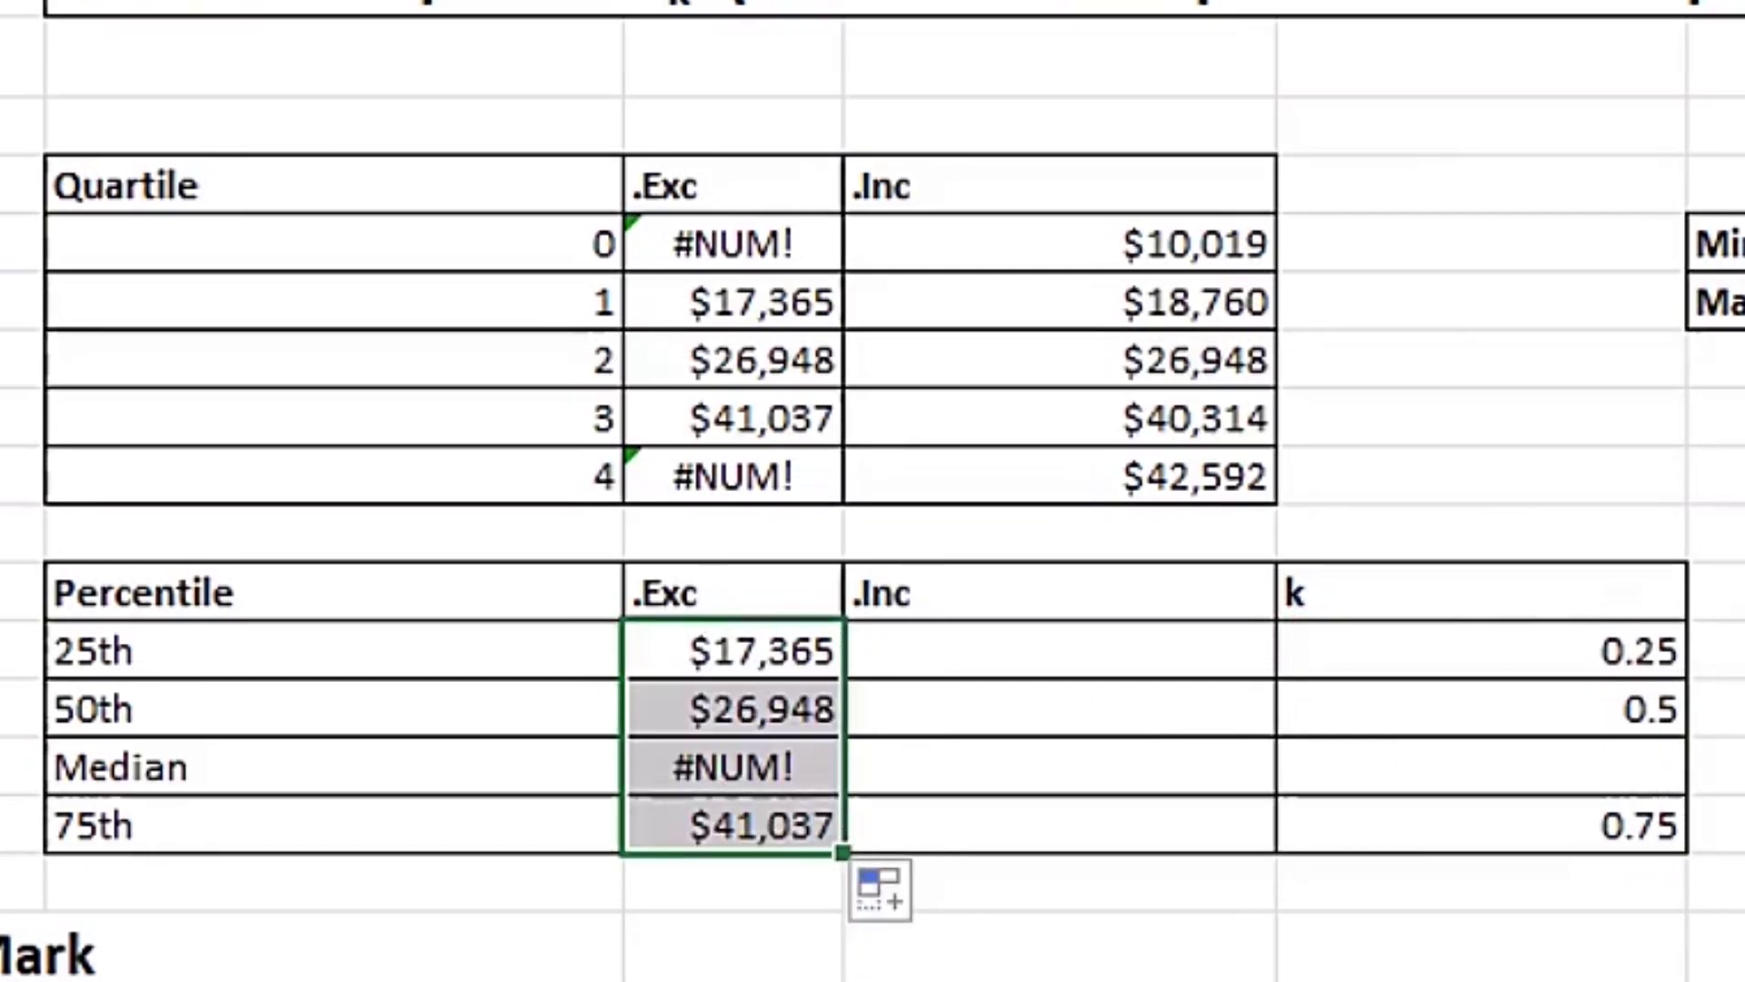
click(763, 768)
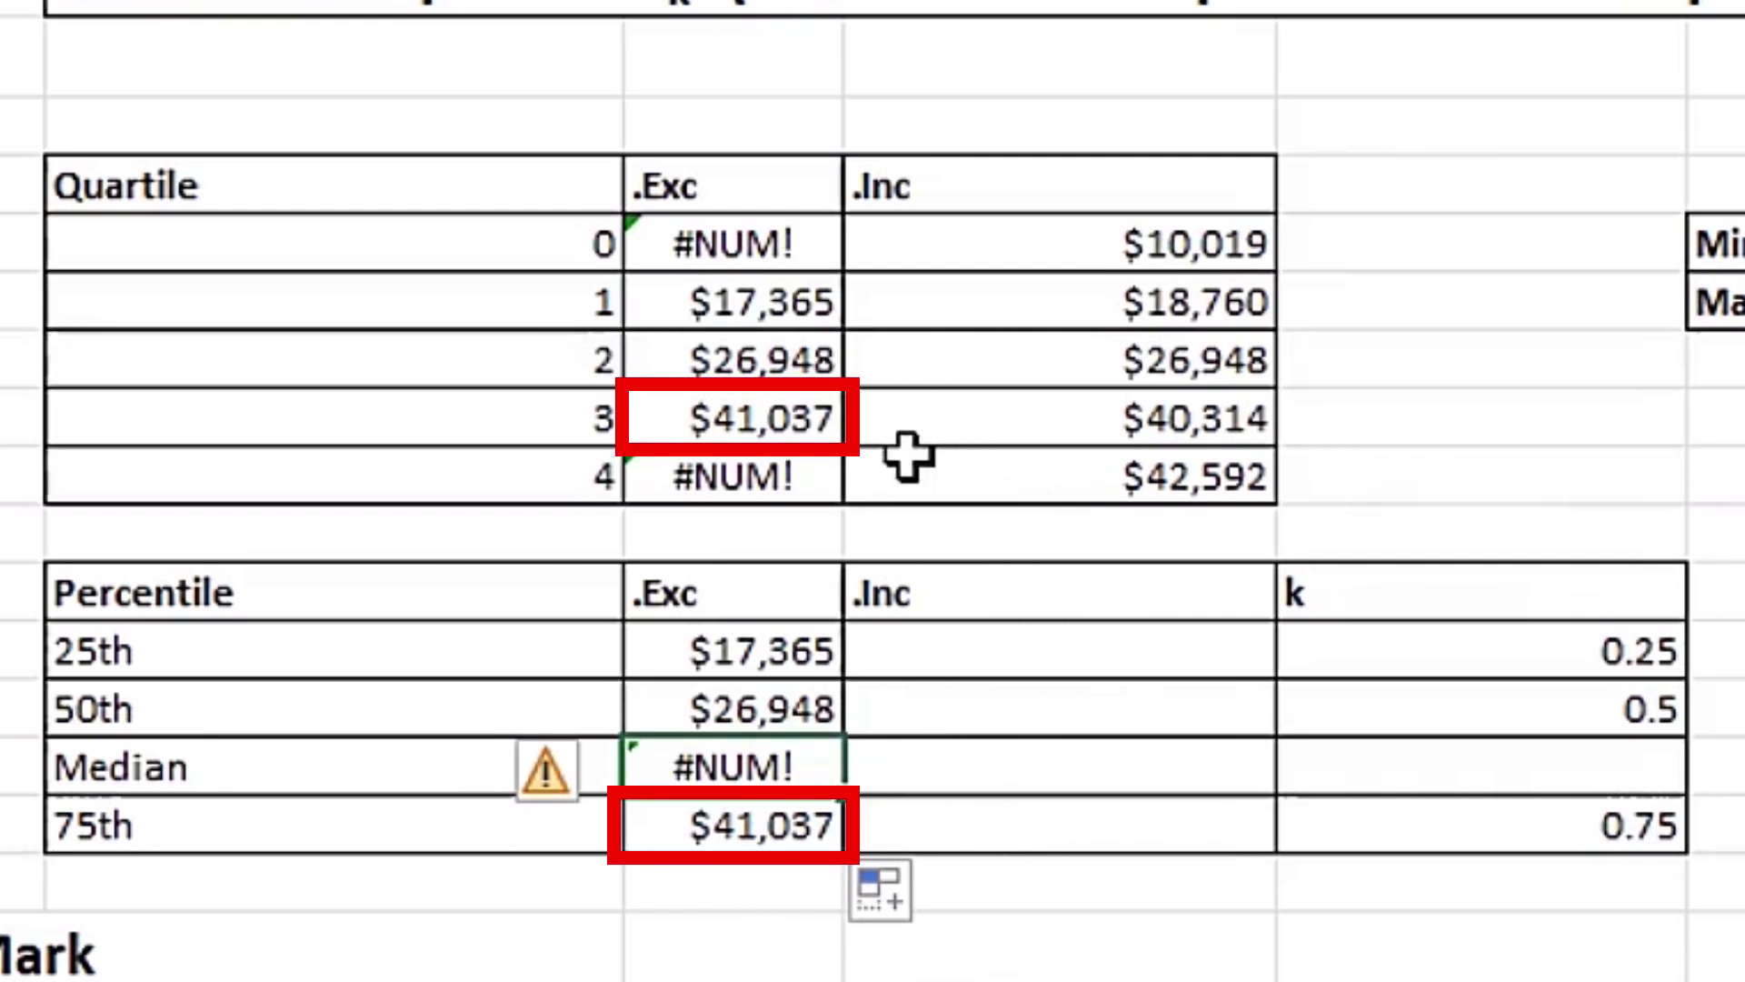
Calculate the 25th percentile's .Inc result in G33 with =PERCENTILE.INC($C$26:$C$35,H33)
click(958, 642)
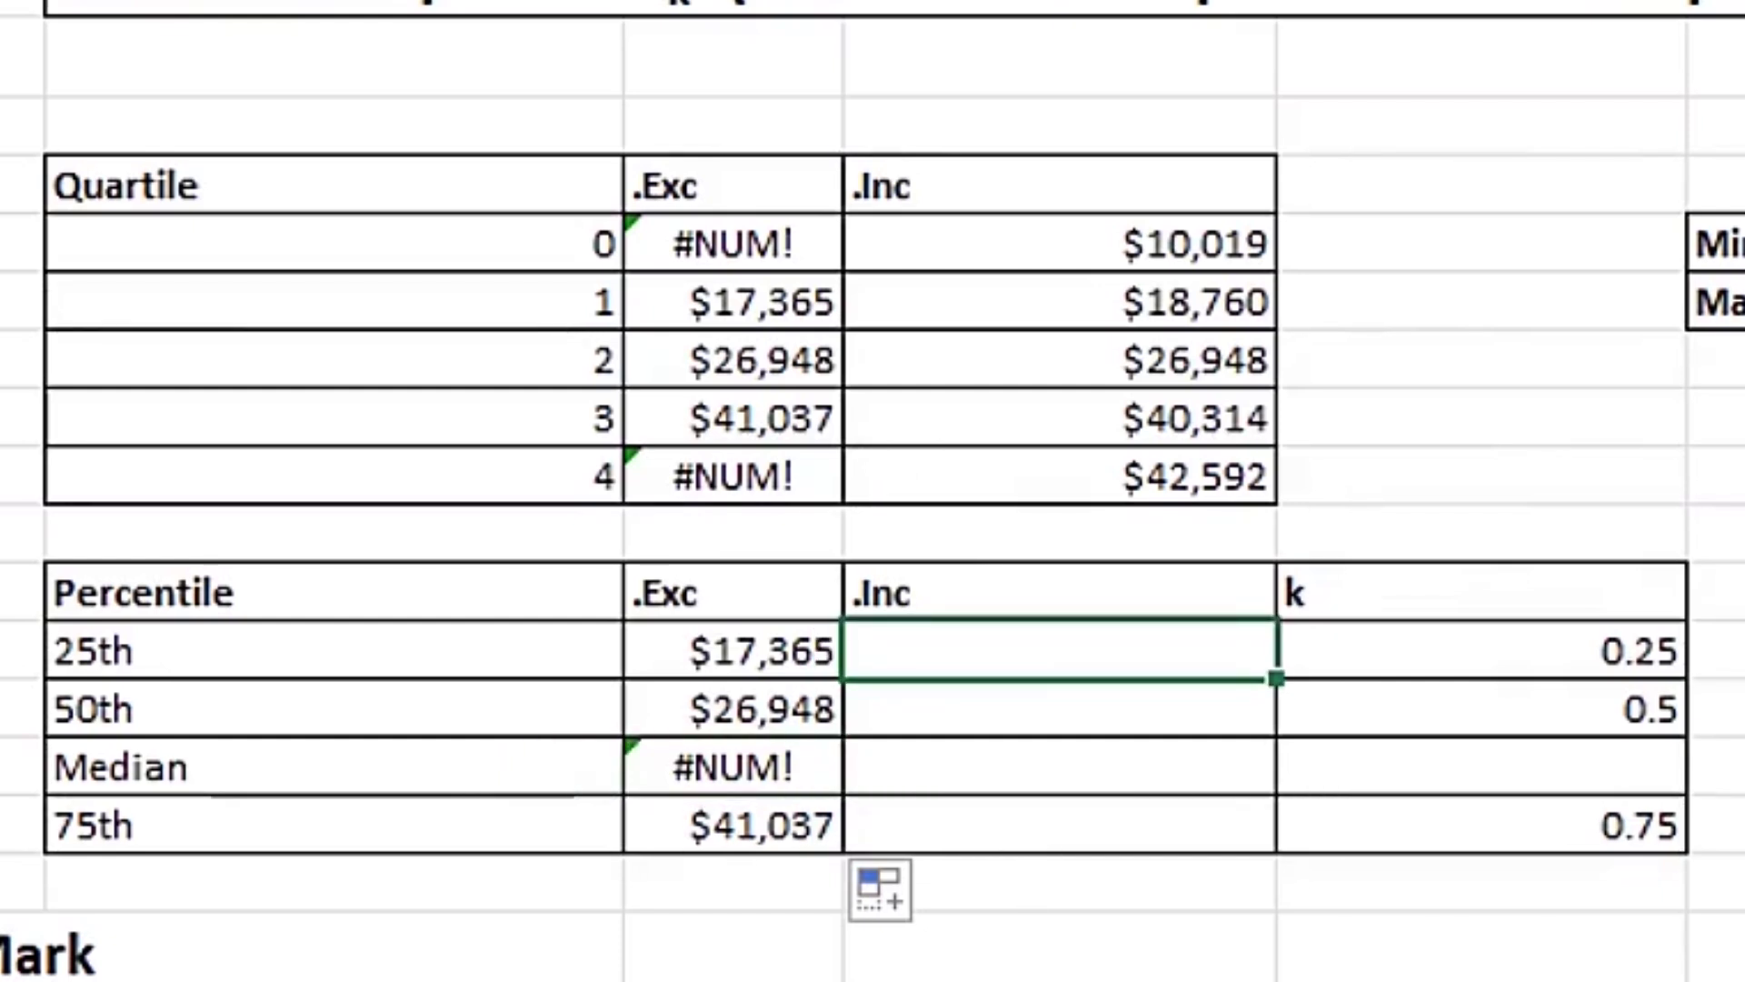
text(=per)
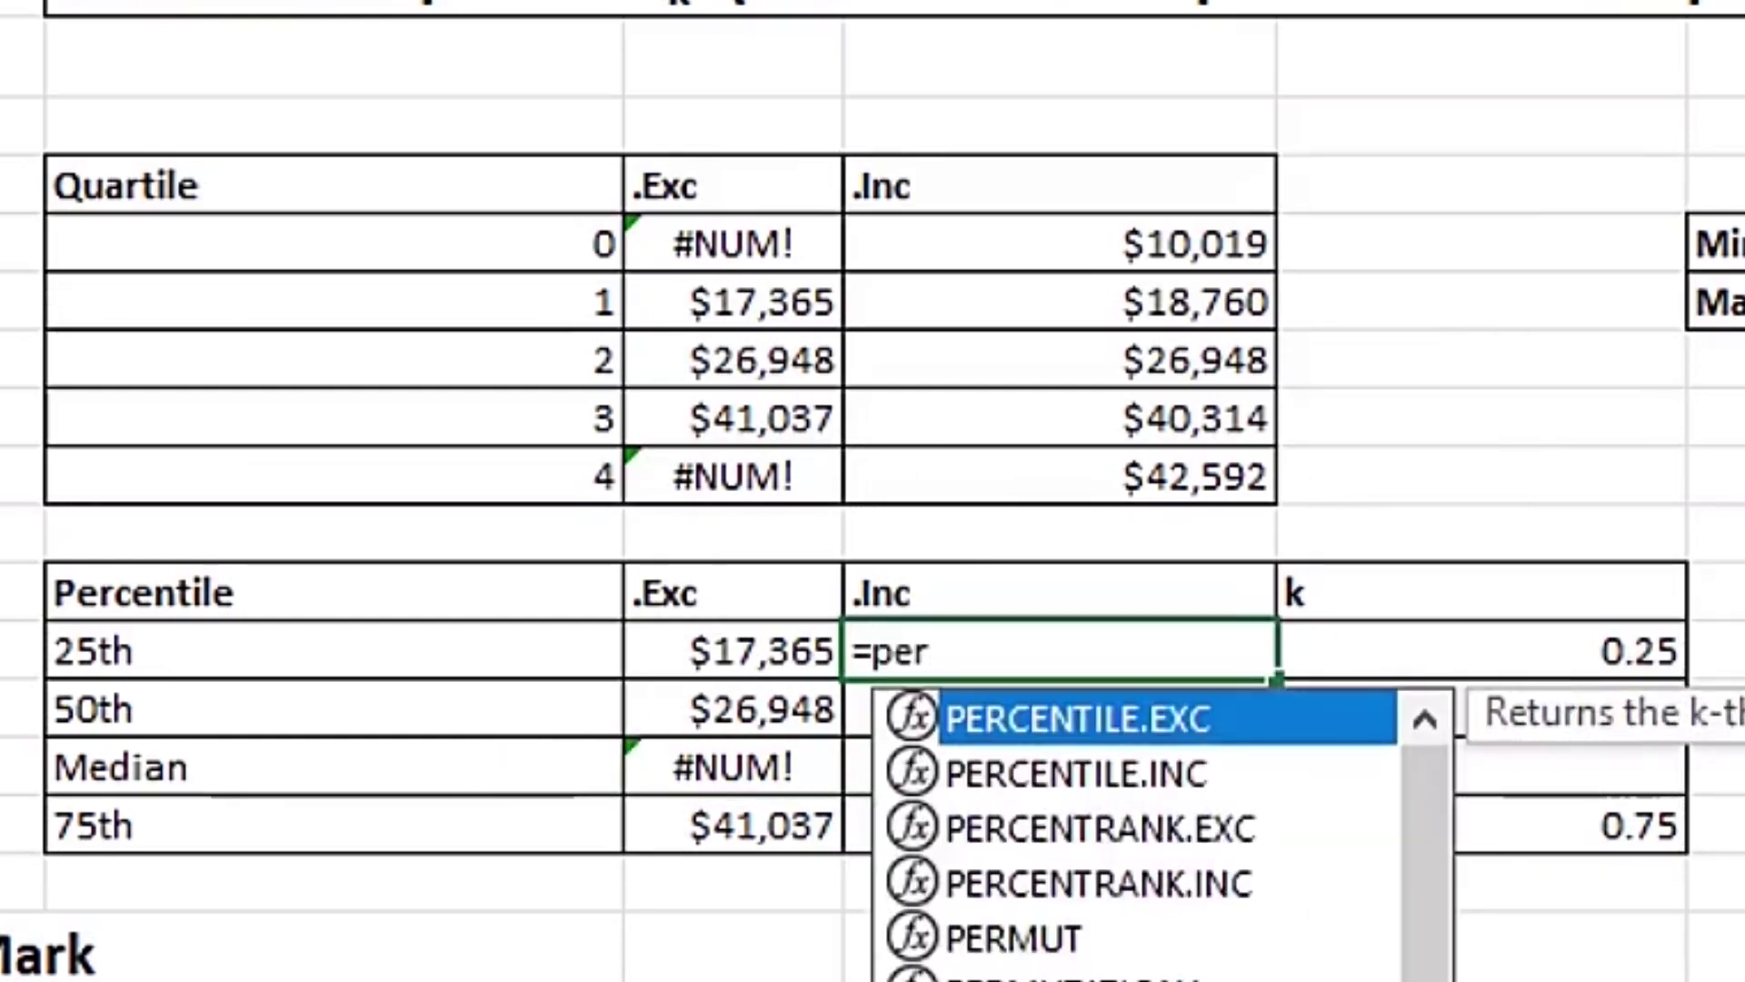
key(Down)
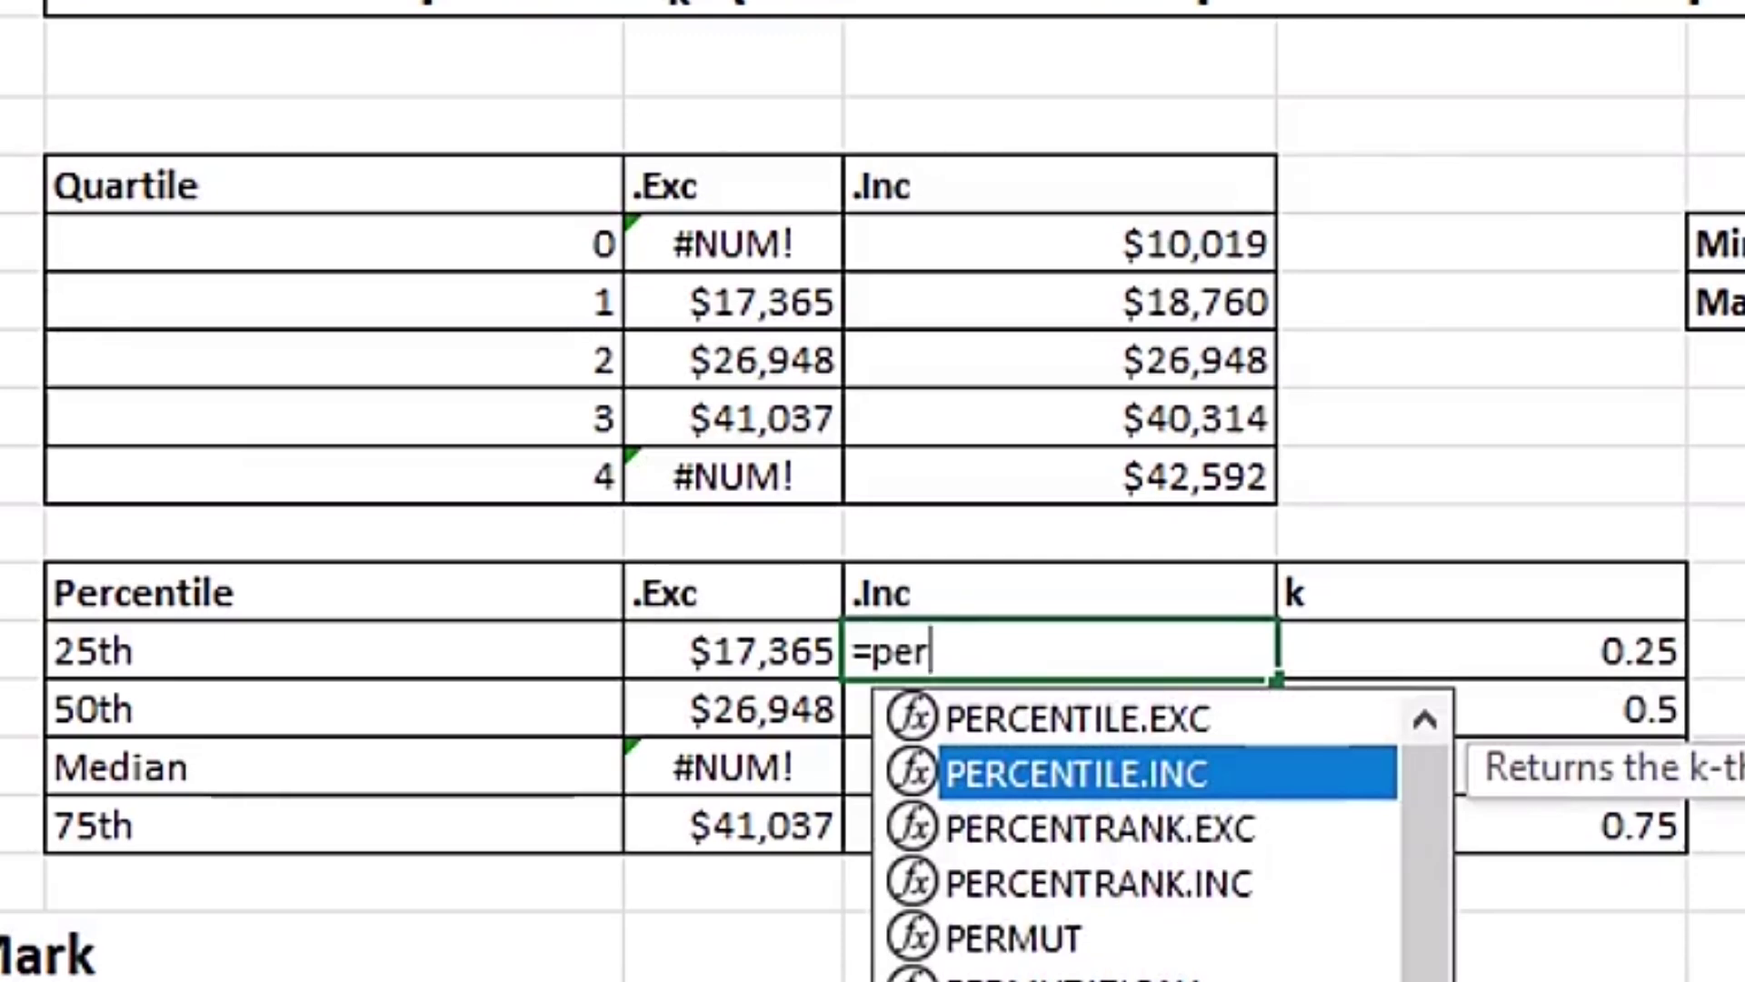
key(Tab)
drag(464, 302, 442, 623)
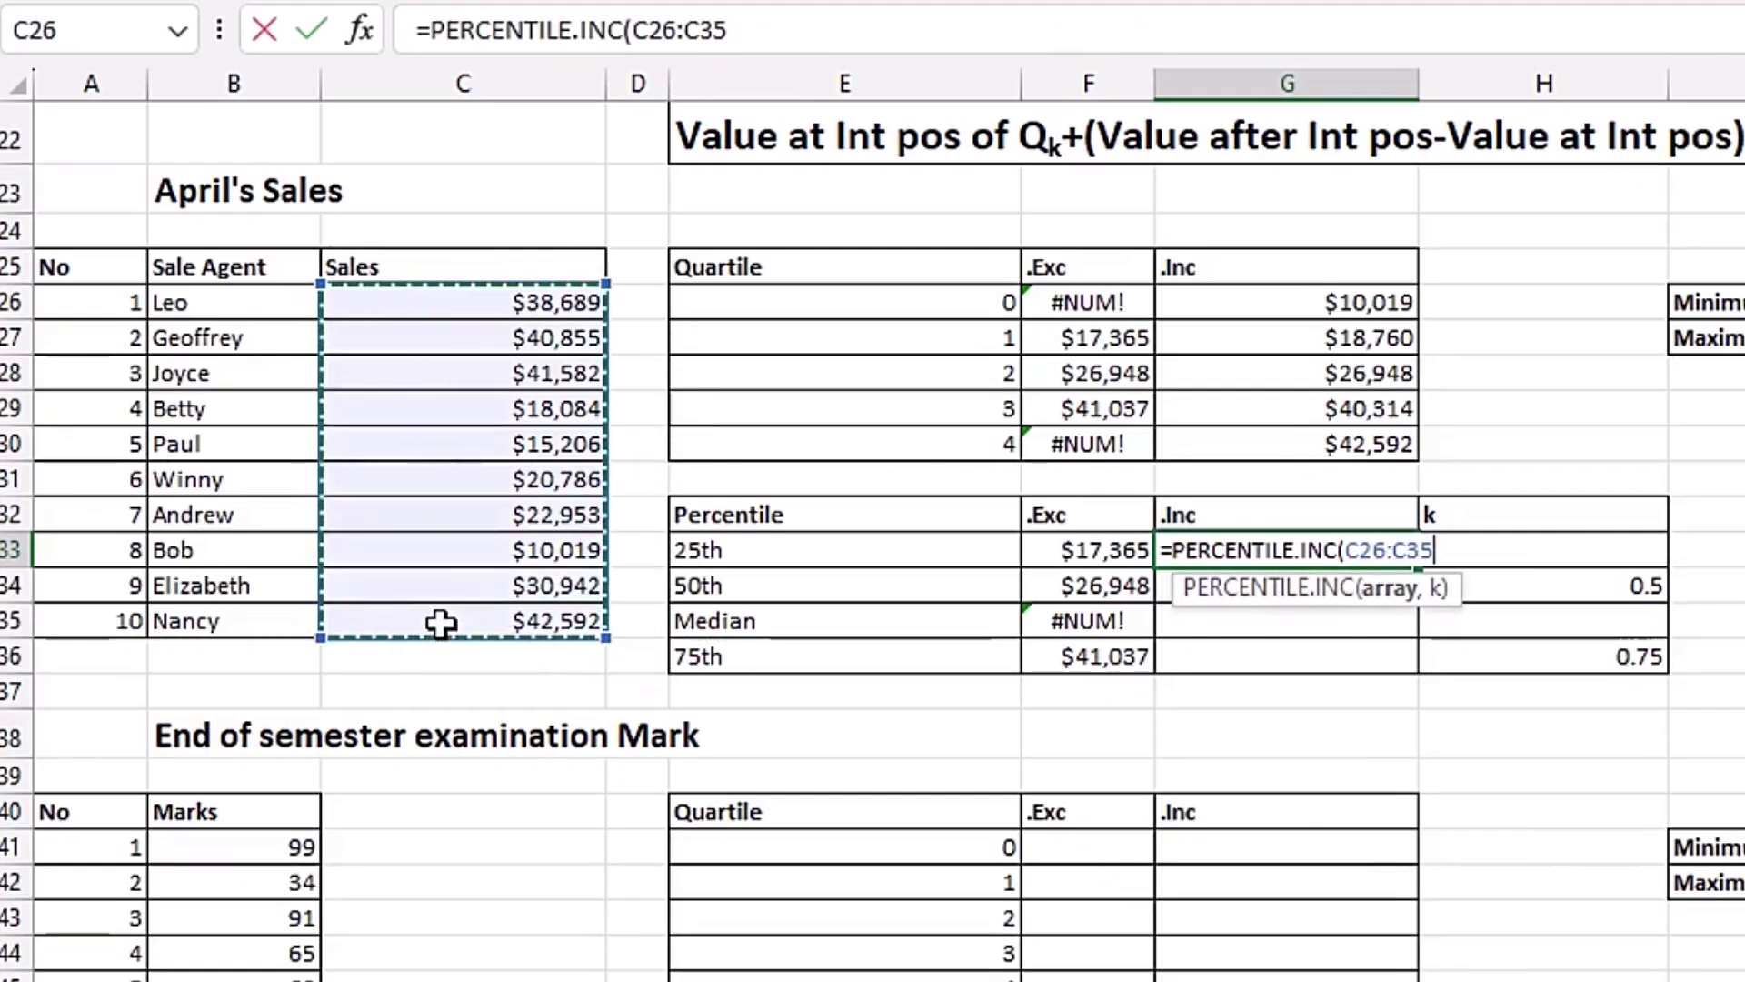
key(F4)
text(,)
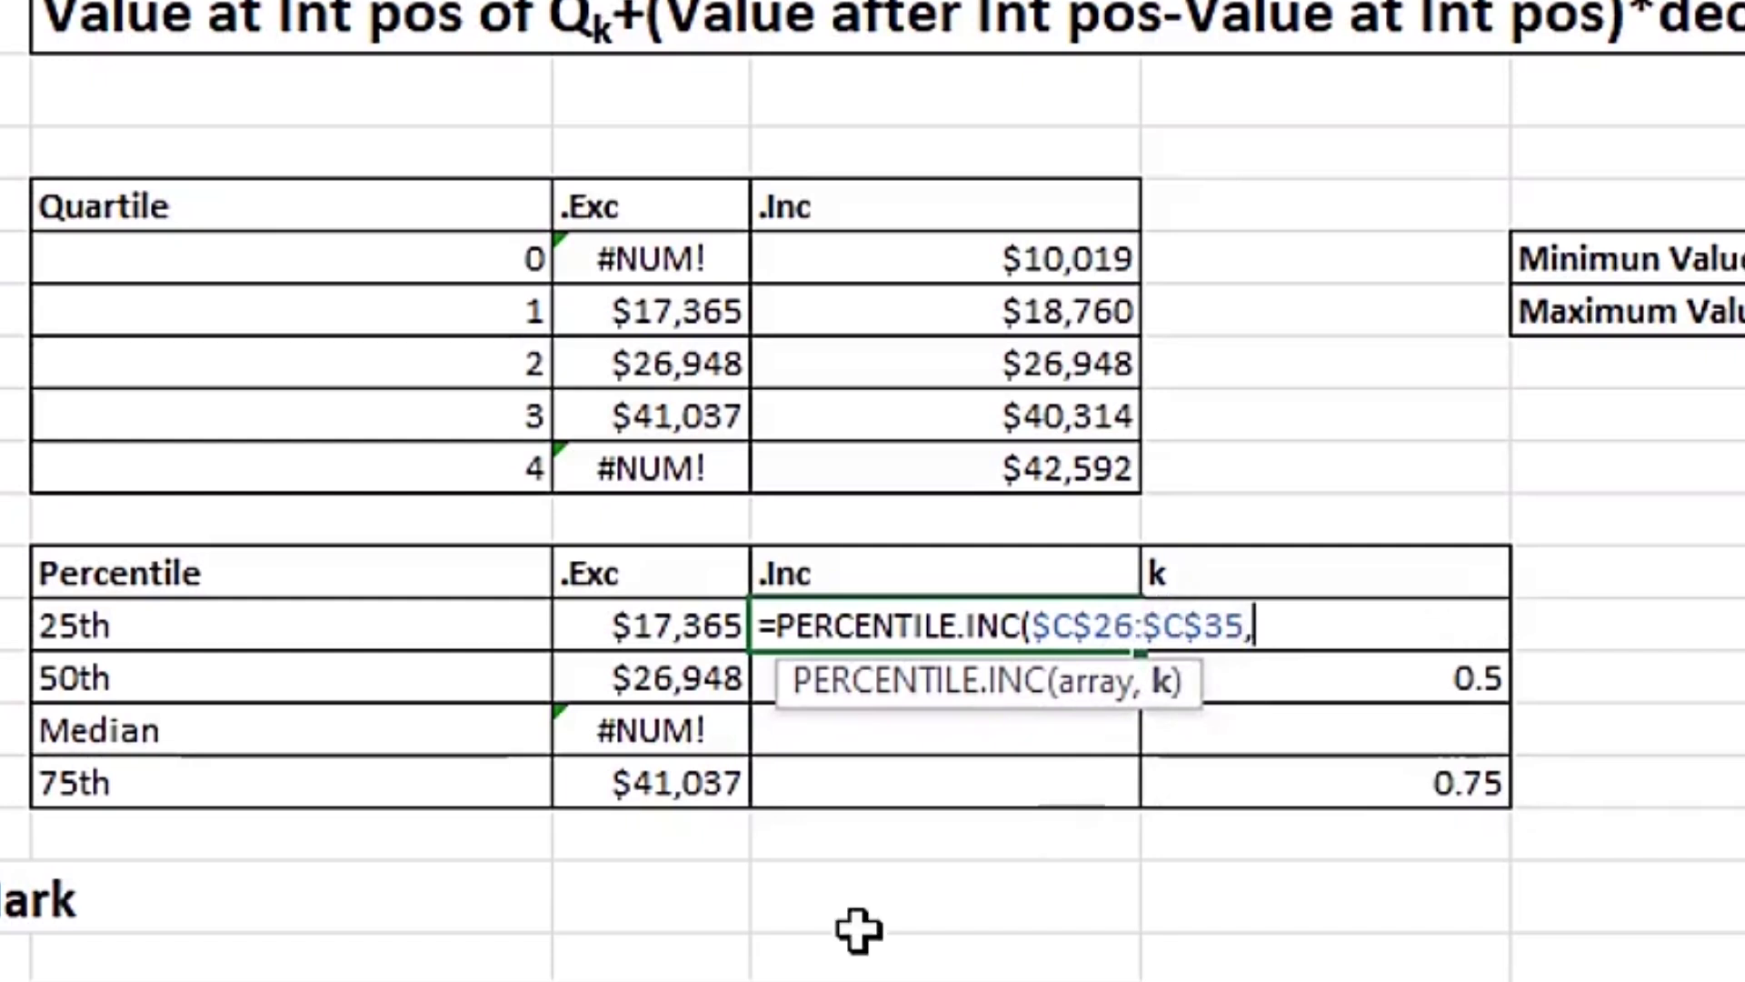
key(Right)
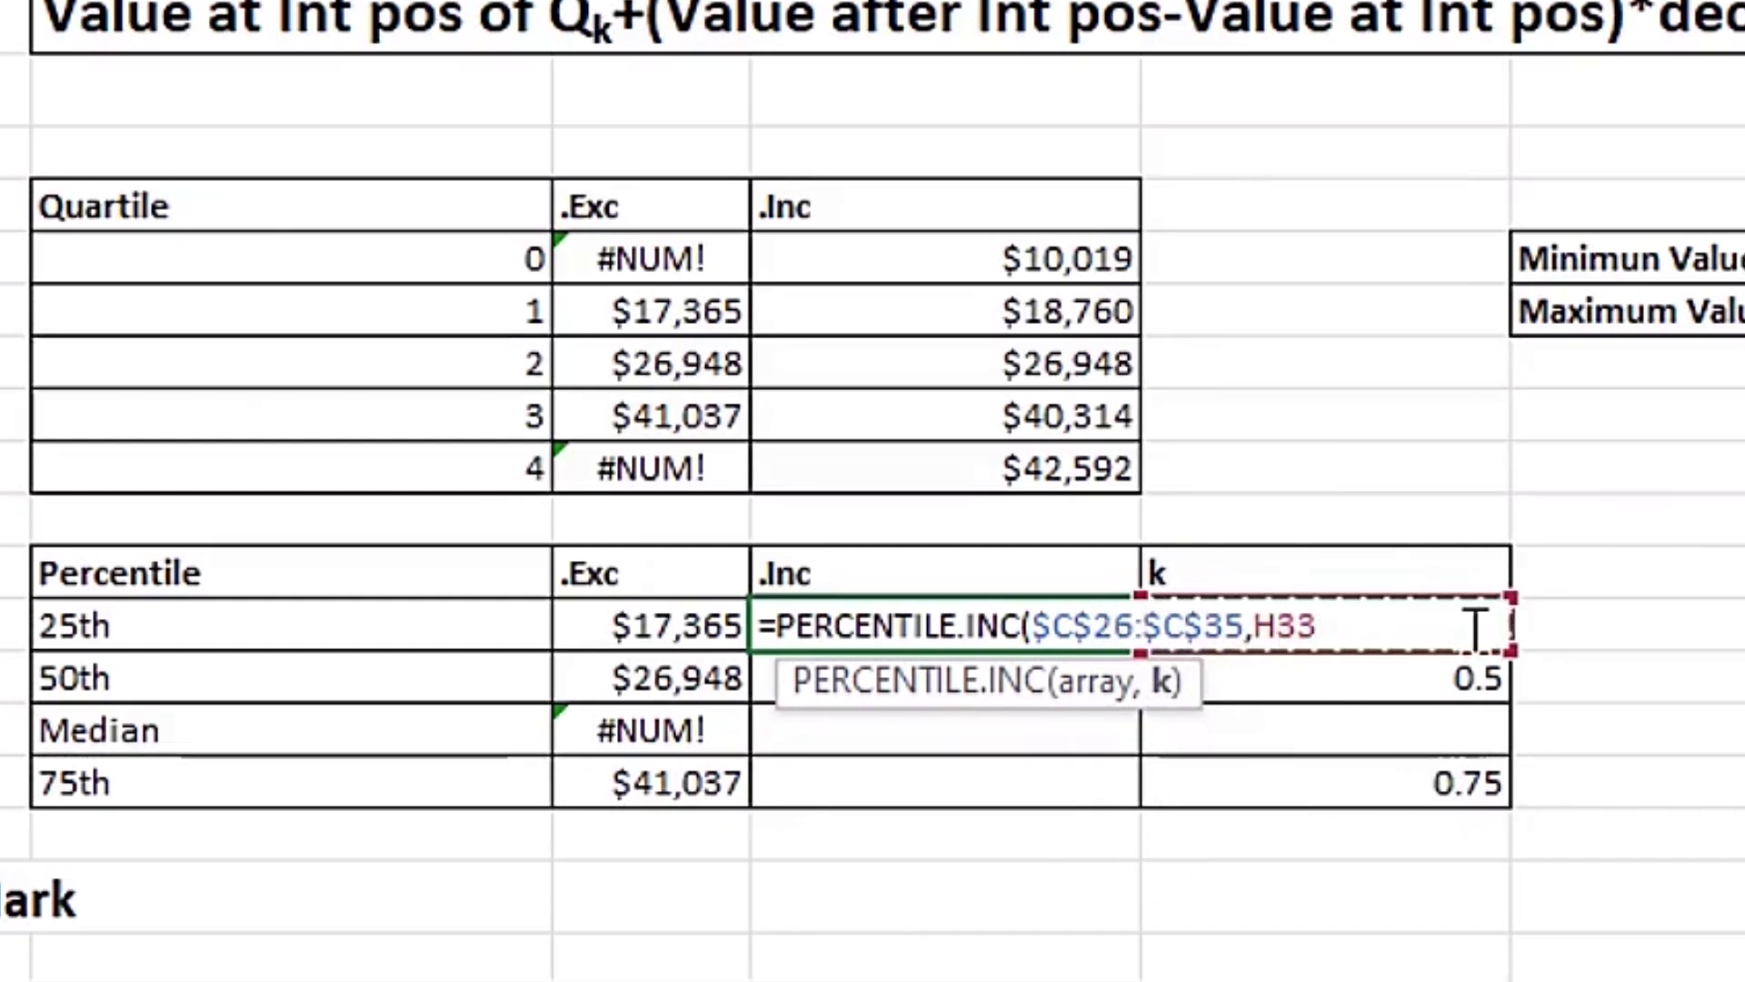
text())
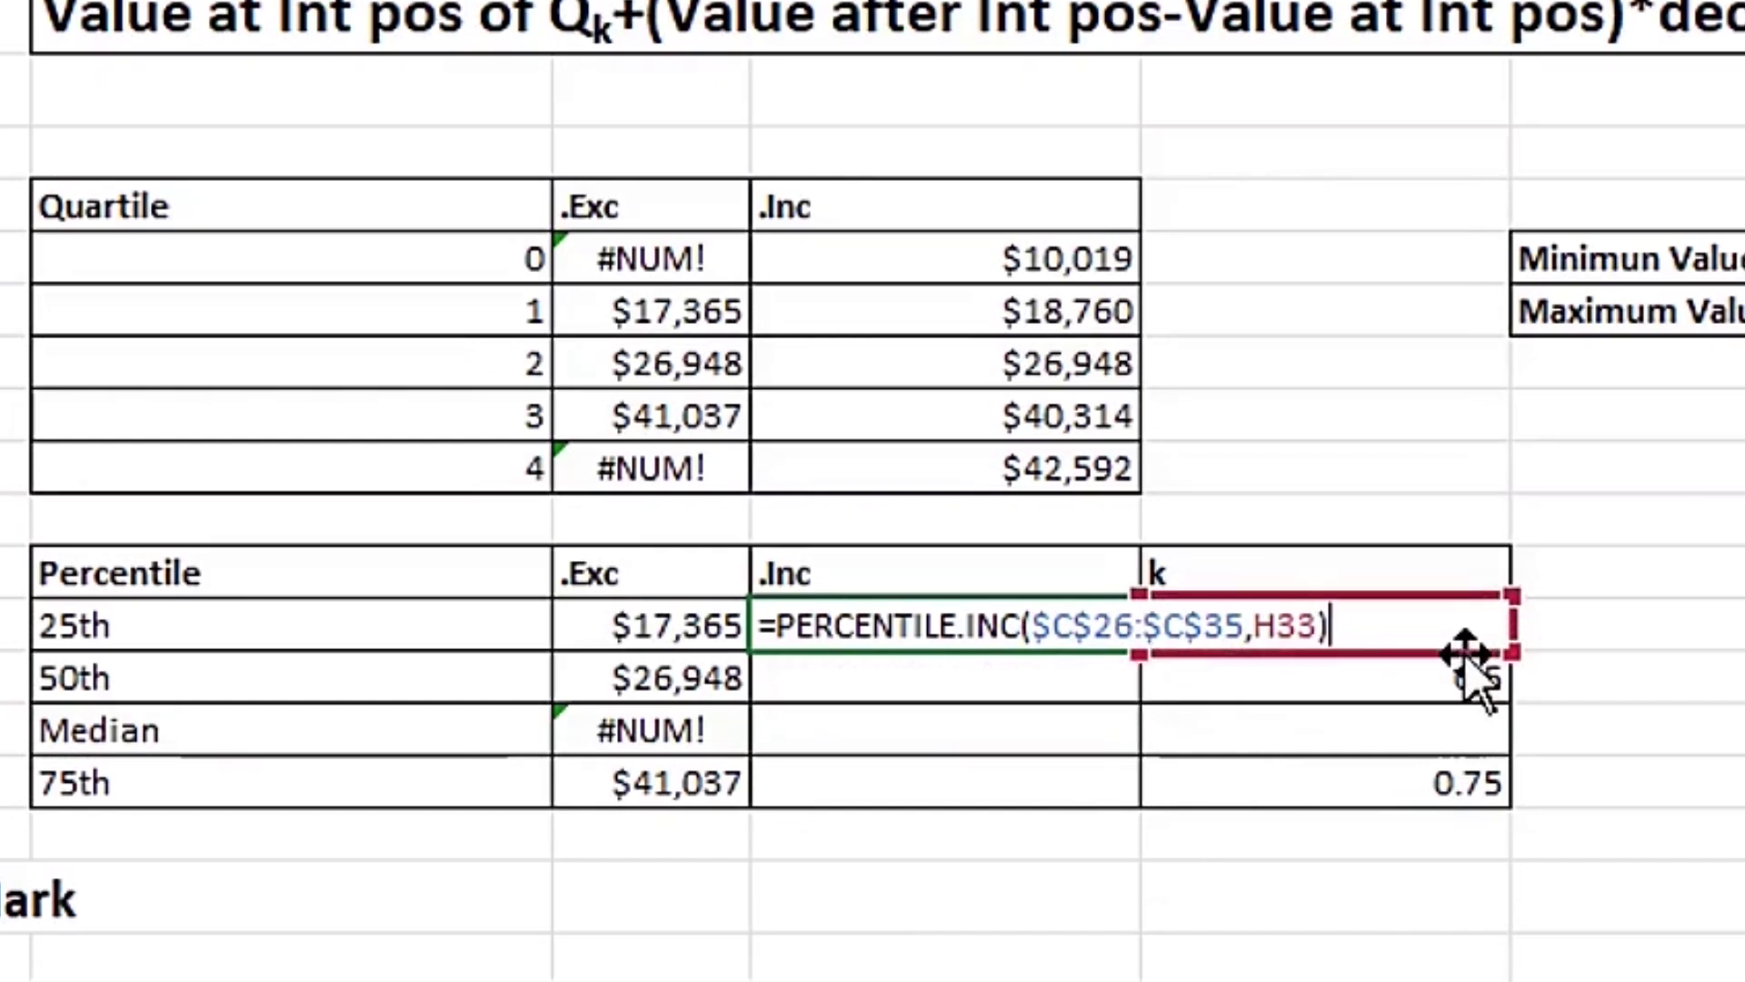
key(ctrl+Return)
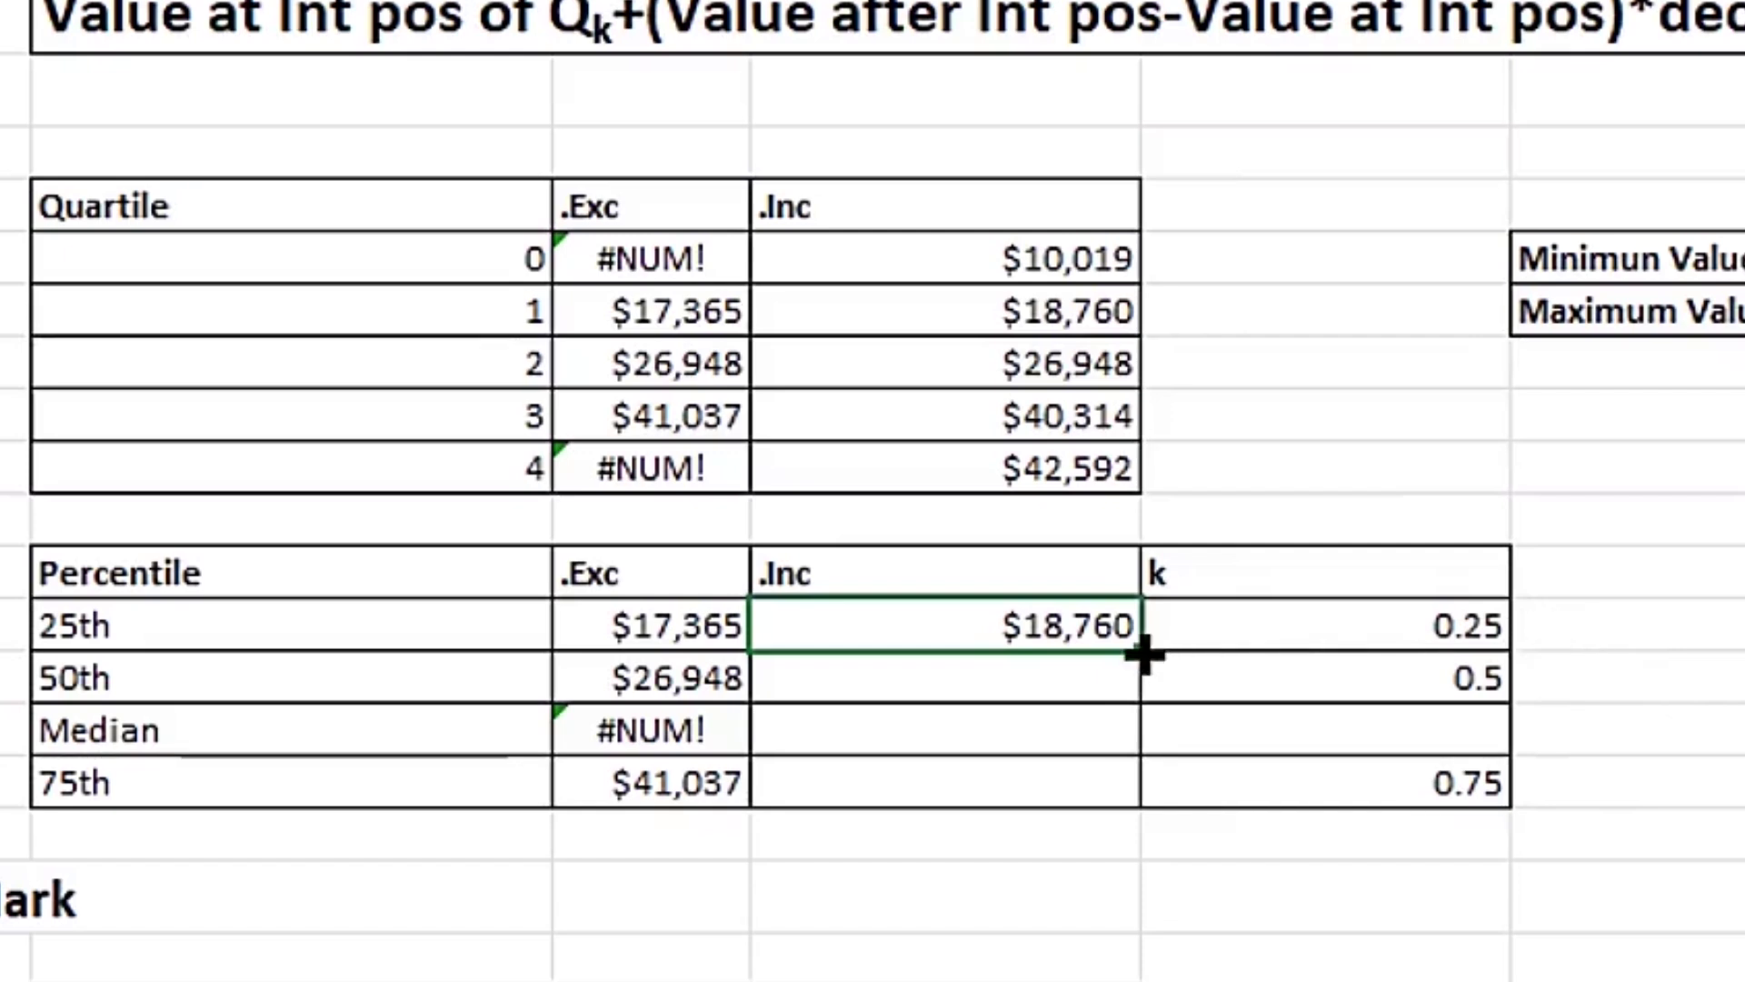
Fill the PERCENTILE.INC formula from G33 down to G36 and check the Median row's .Inc result and k cell
drag(1144, 652, 1133, 799)
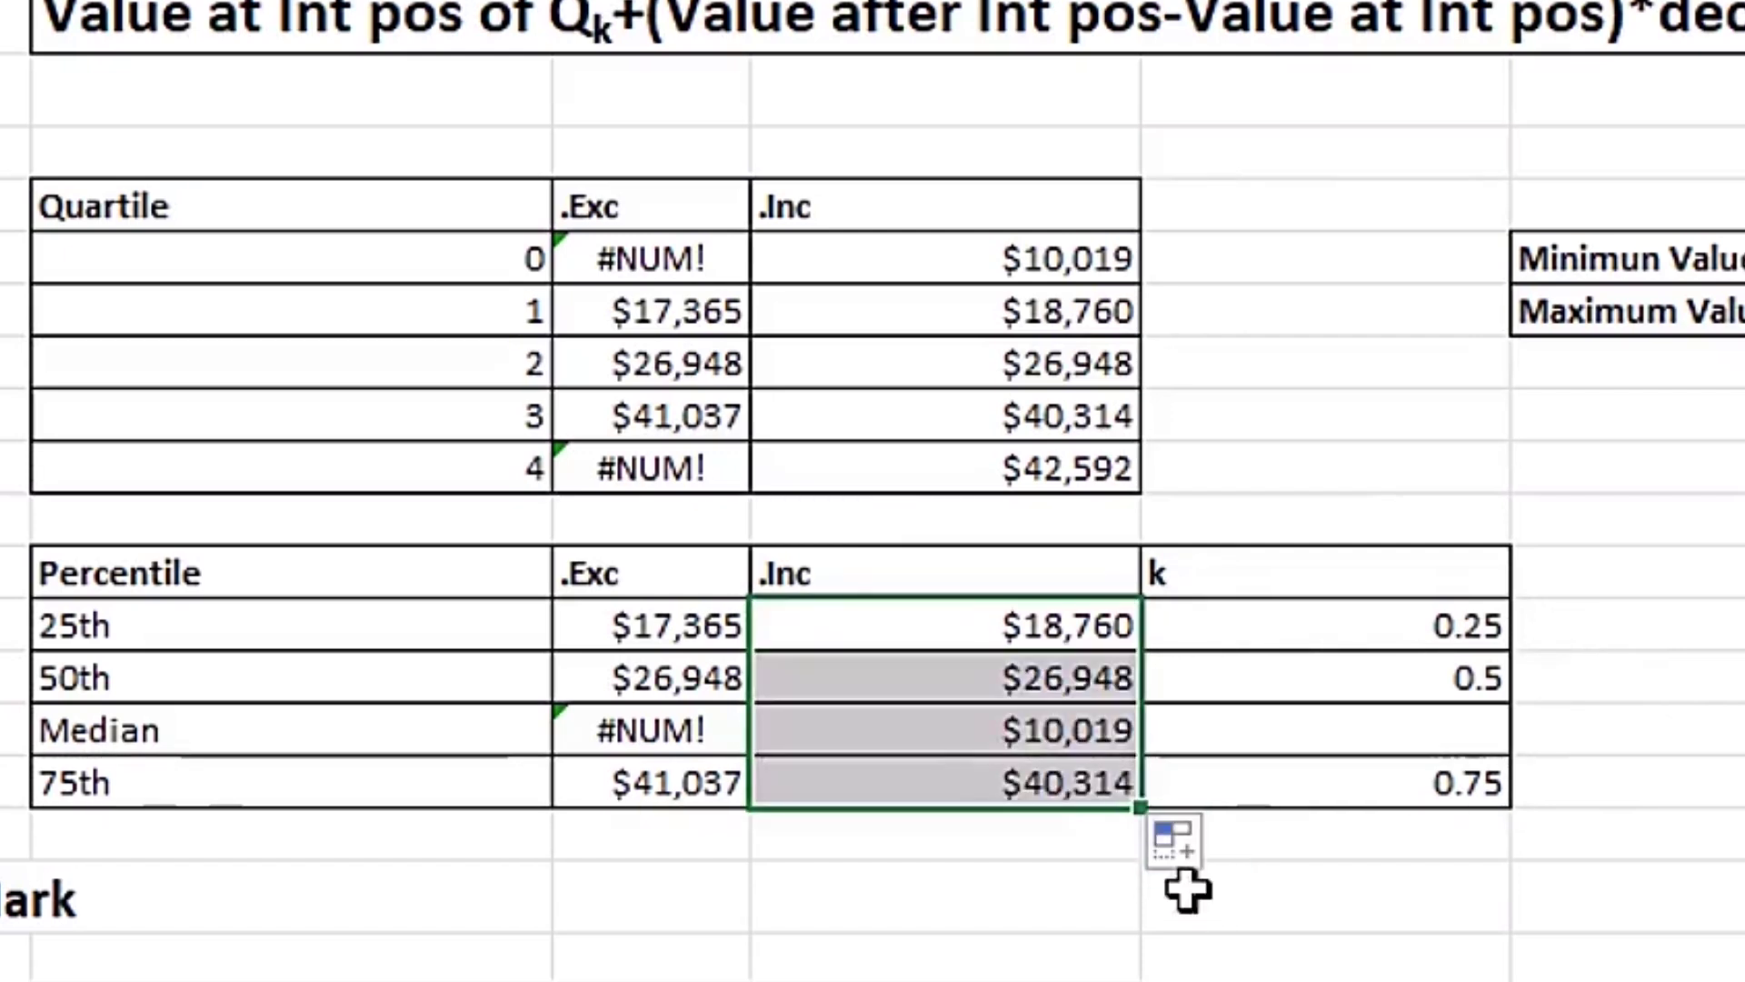
click(1021, 736)
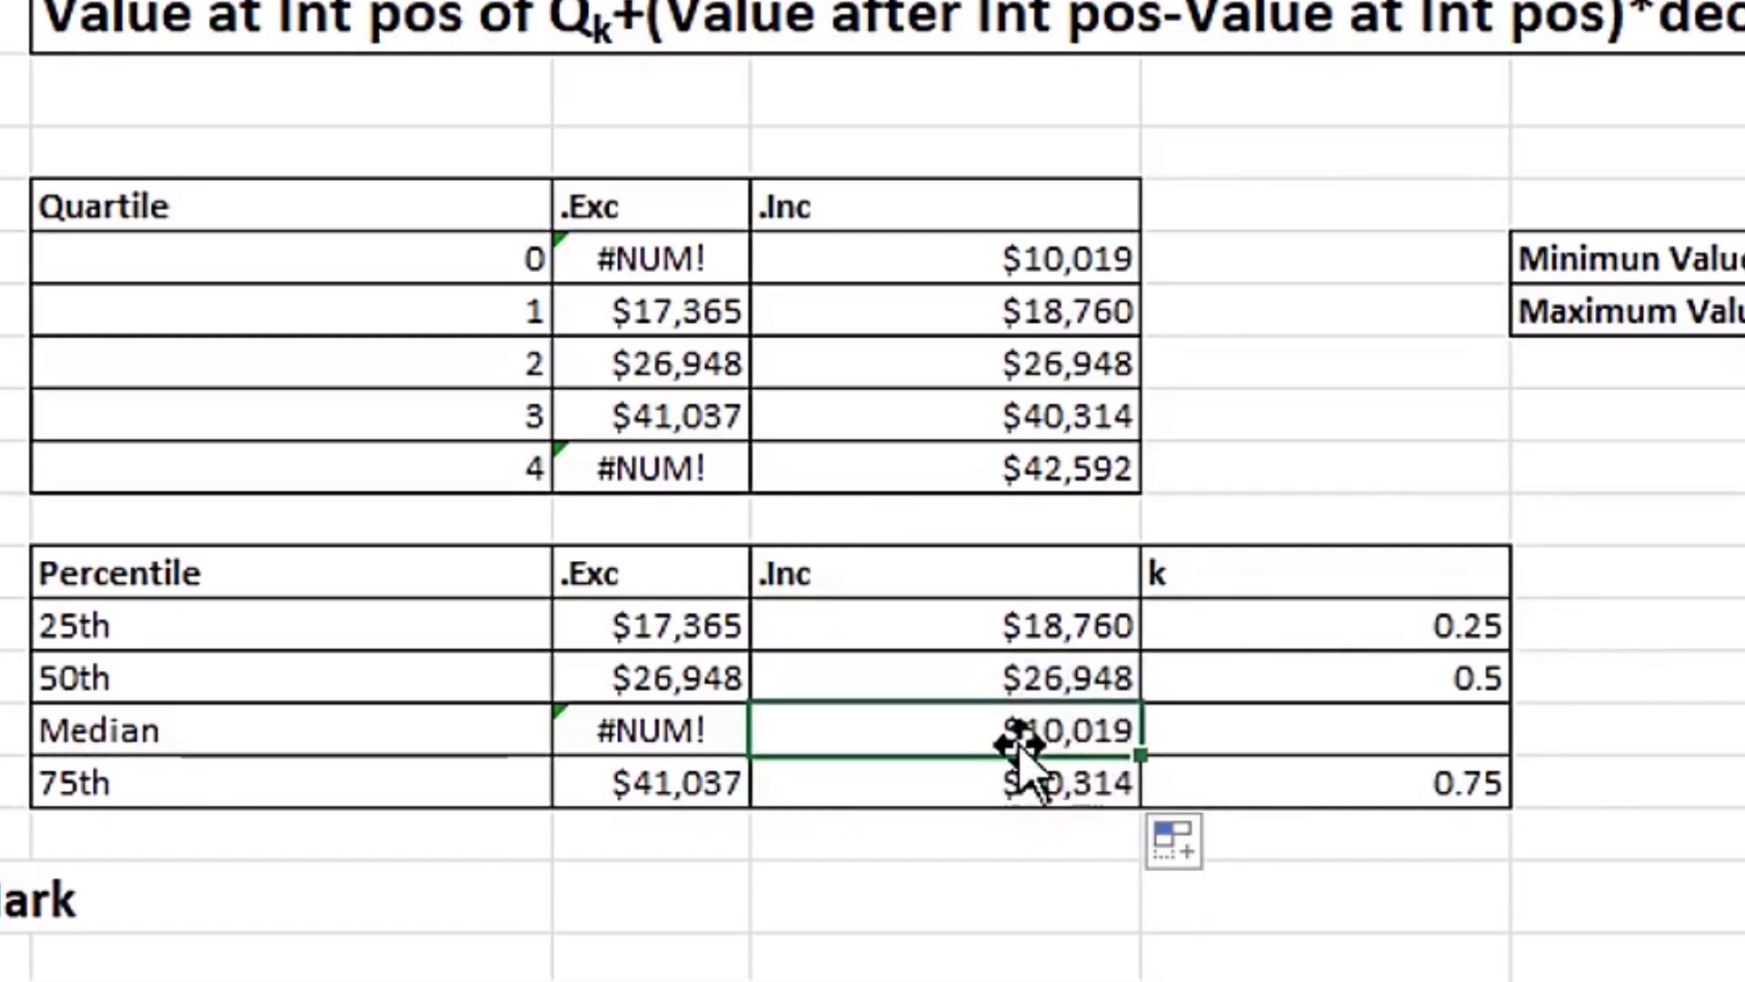
click(1314, 730)
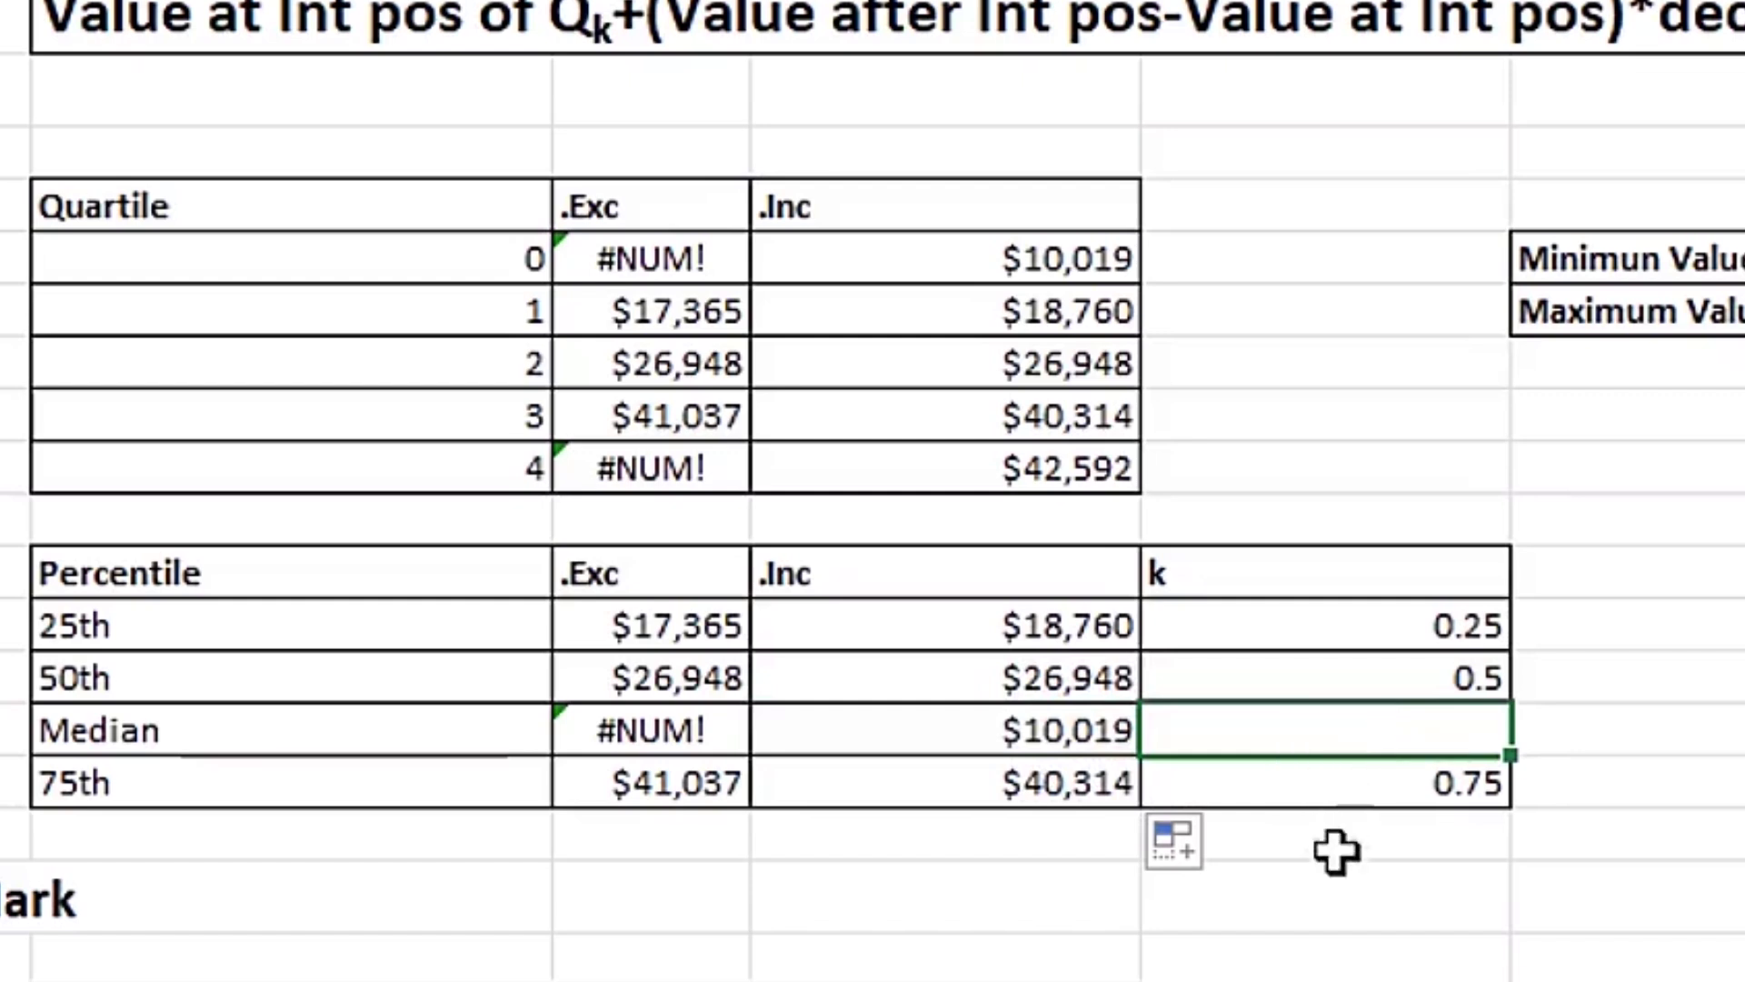
click(1007, 725)
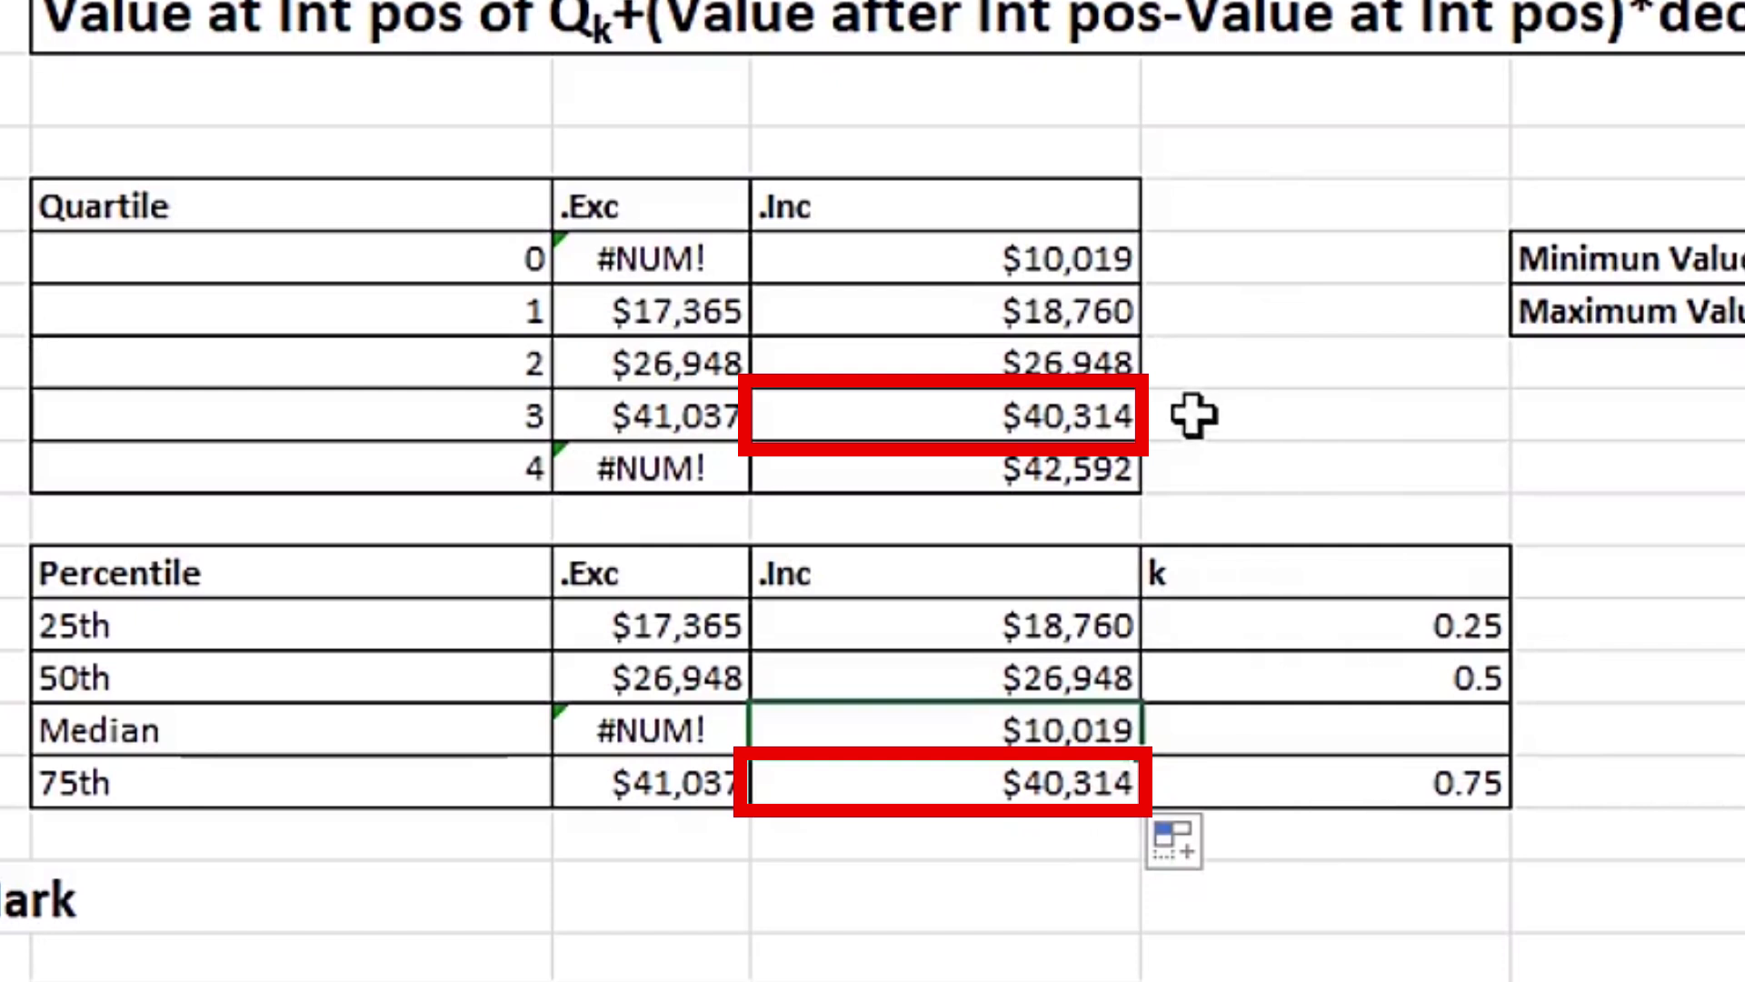
Clear the filled .Exc and .Inc results from the Median row in F35:G35
drag(738, 728, 977, 727)
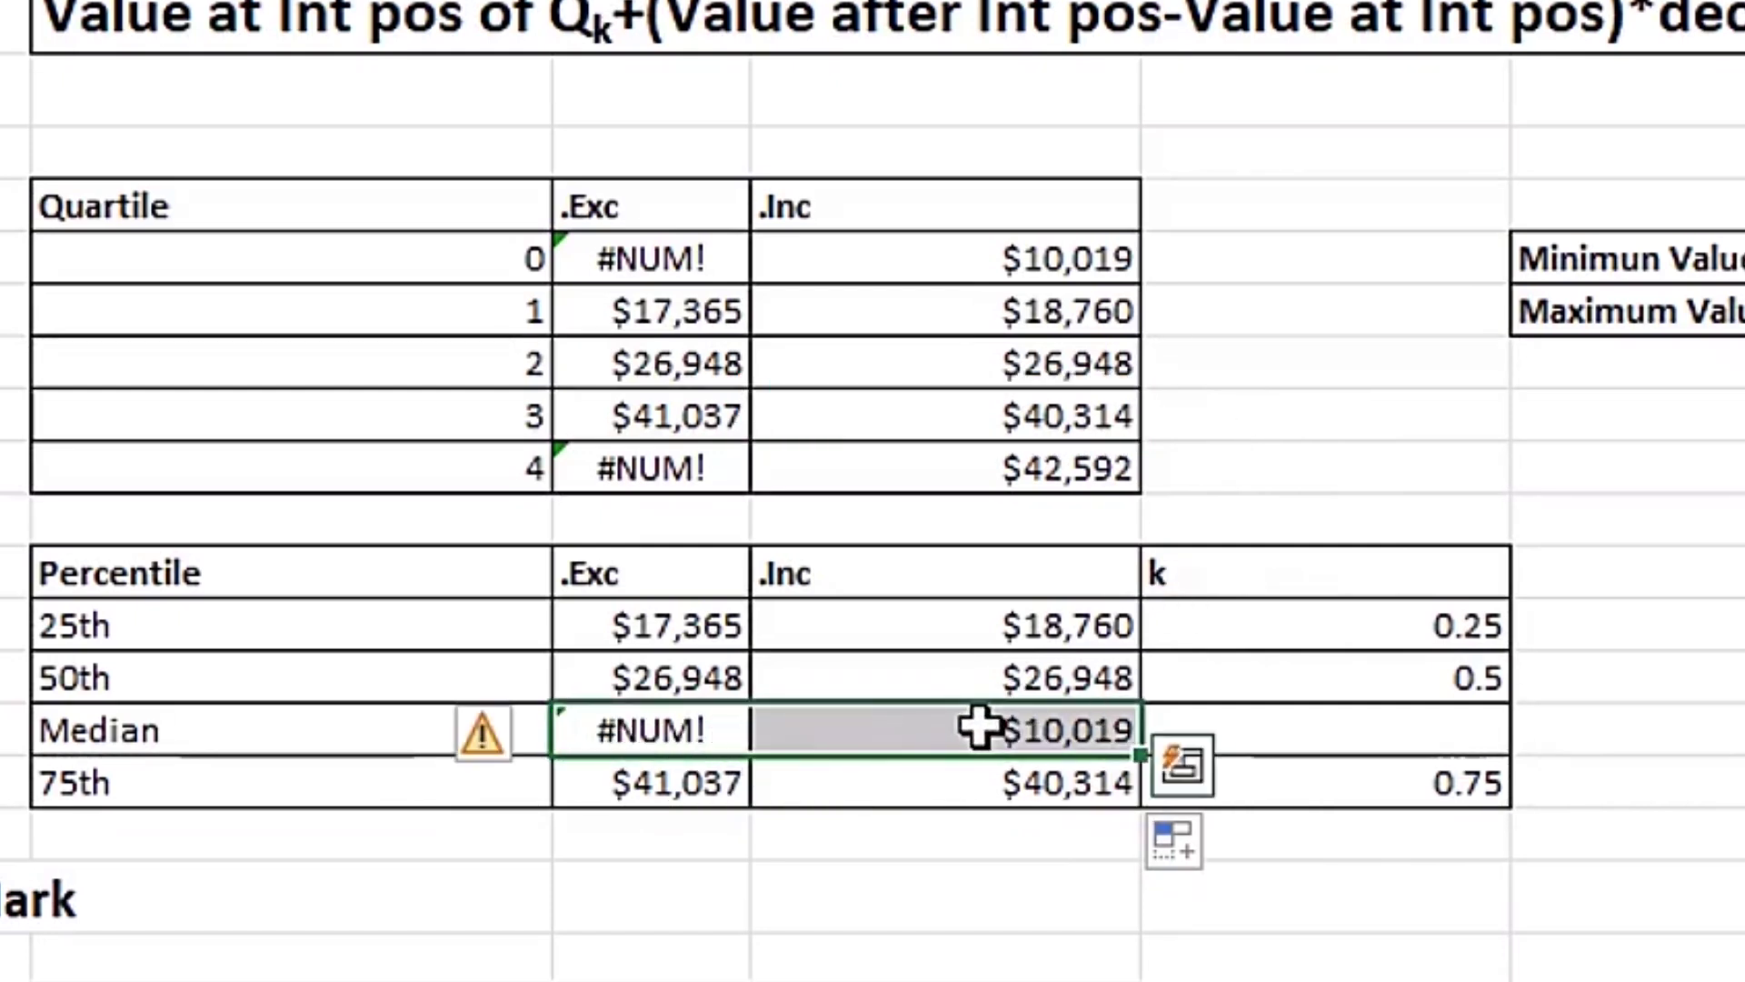
key(Delete)
click(1717, 681)
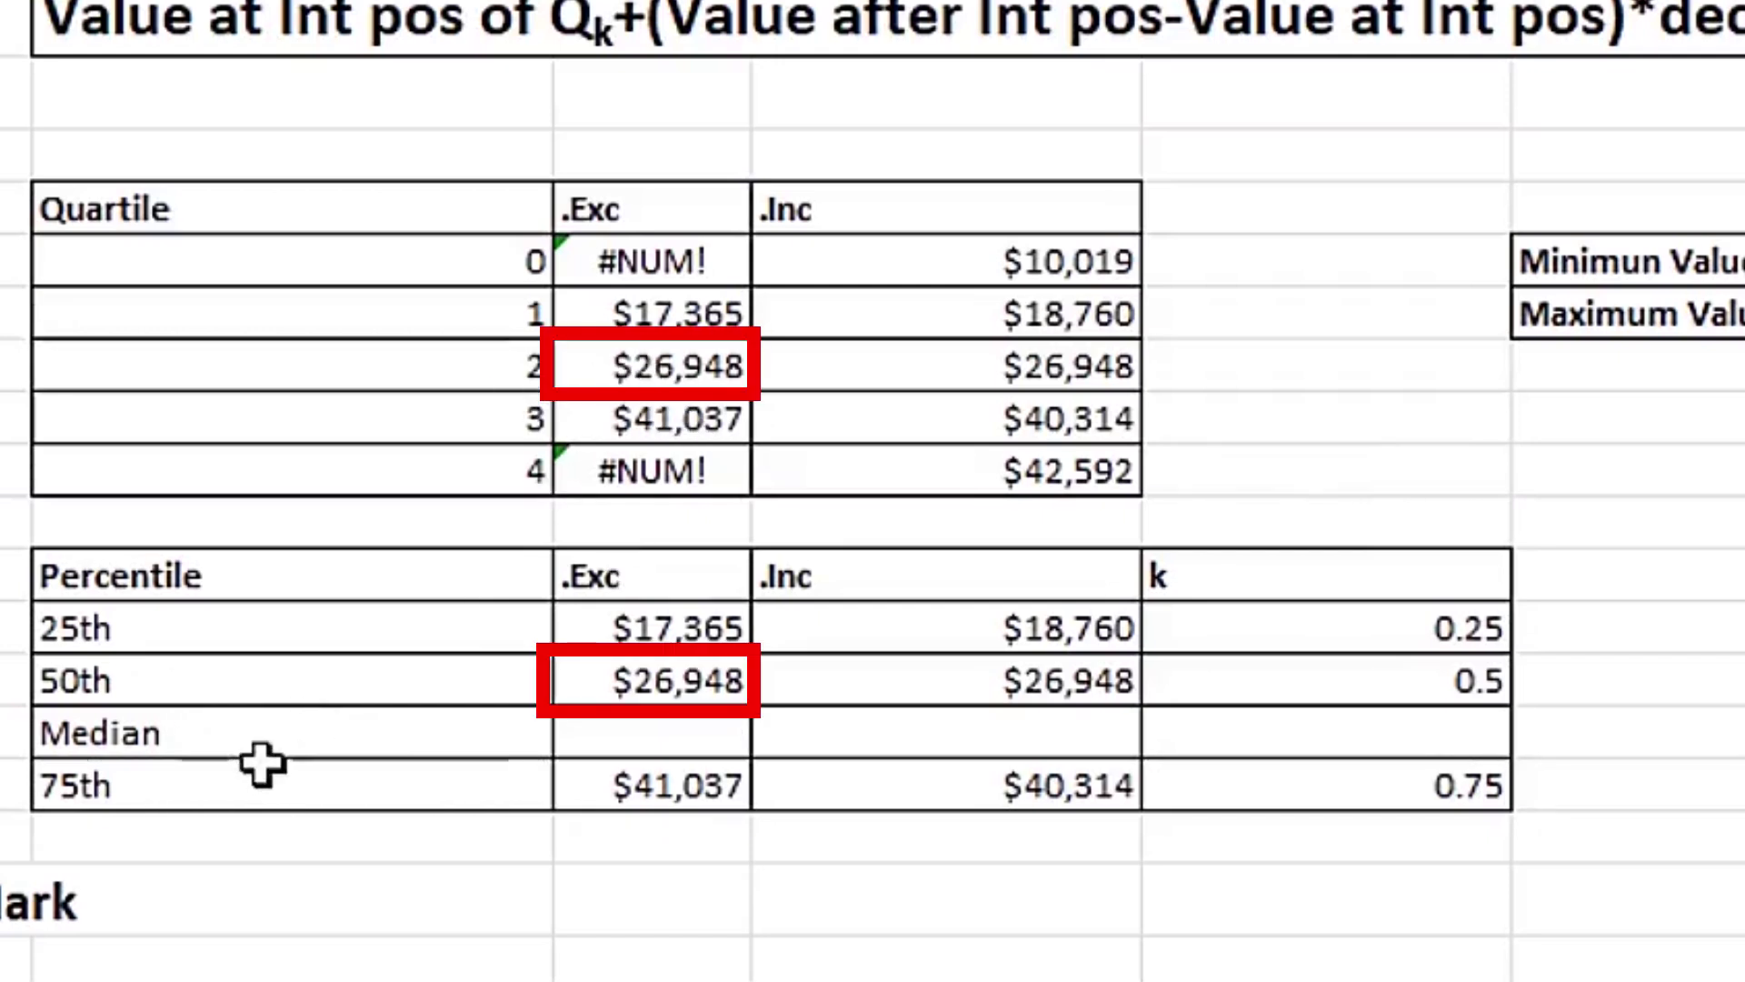
Calculate the median of April's Sales in F35 with MEDIAN over C26:C35 and compare it with quartile 2's .Exc result in F28
click(657, 718)
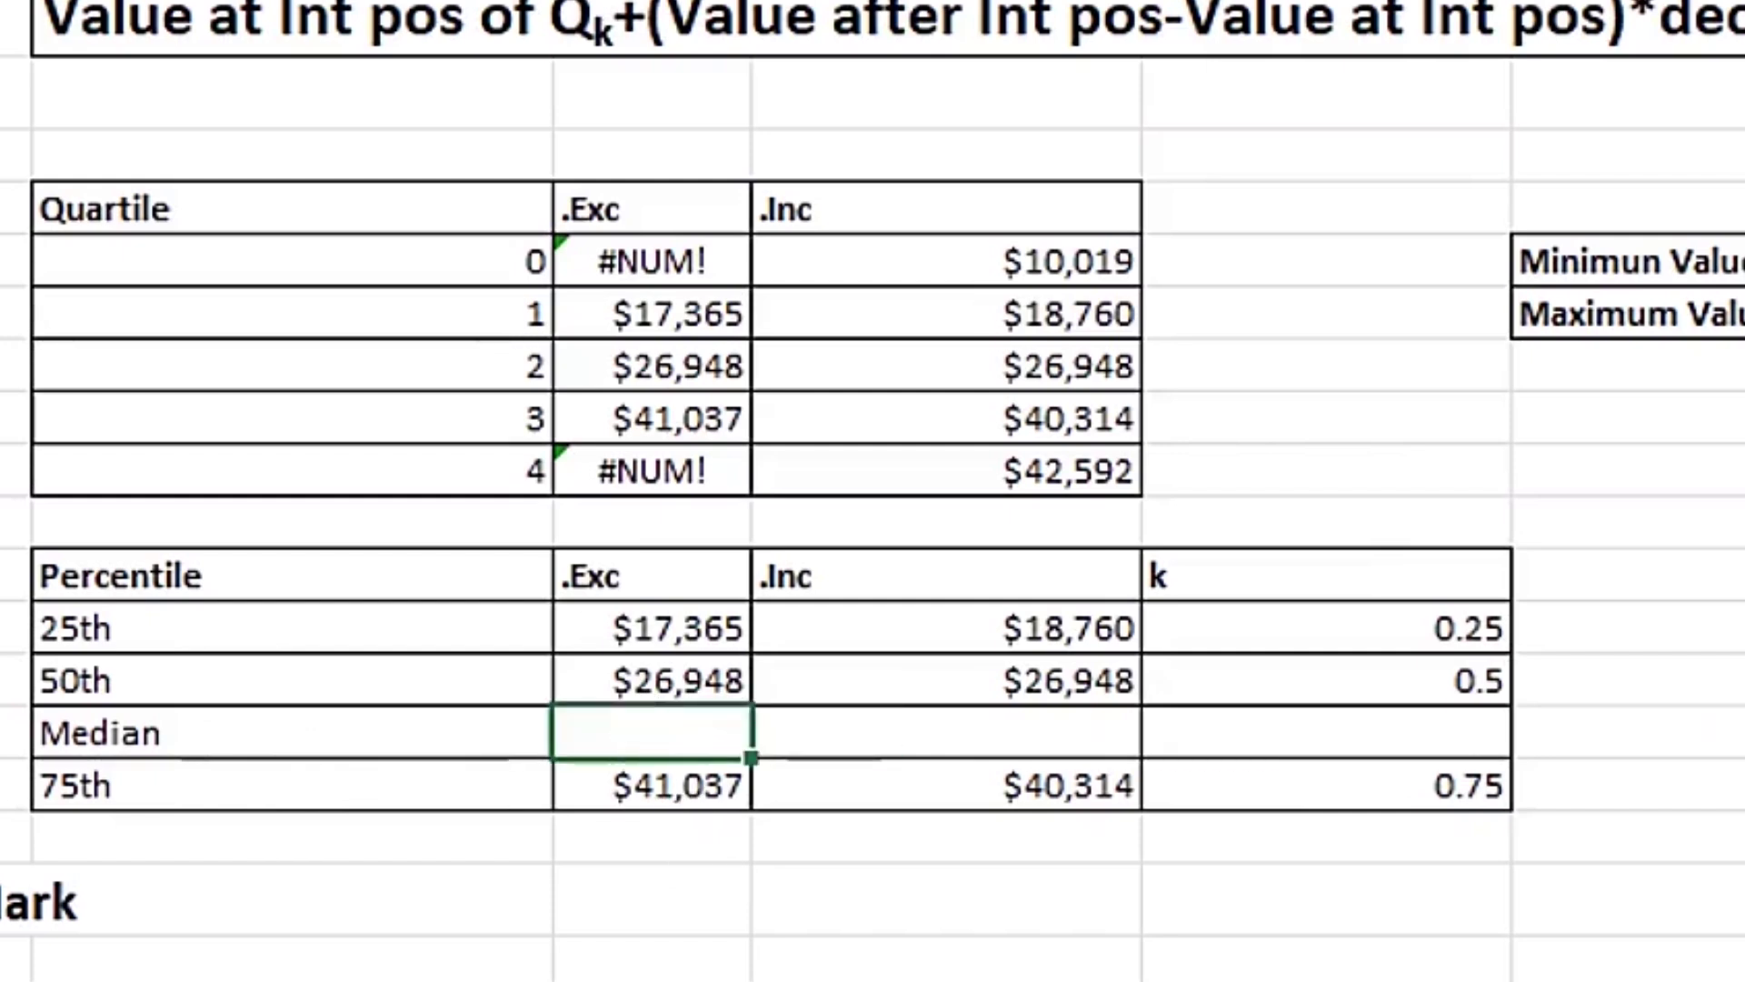
text(=)
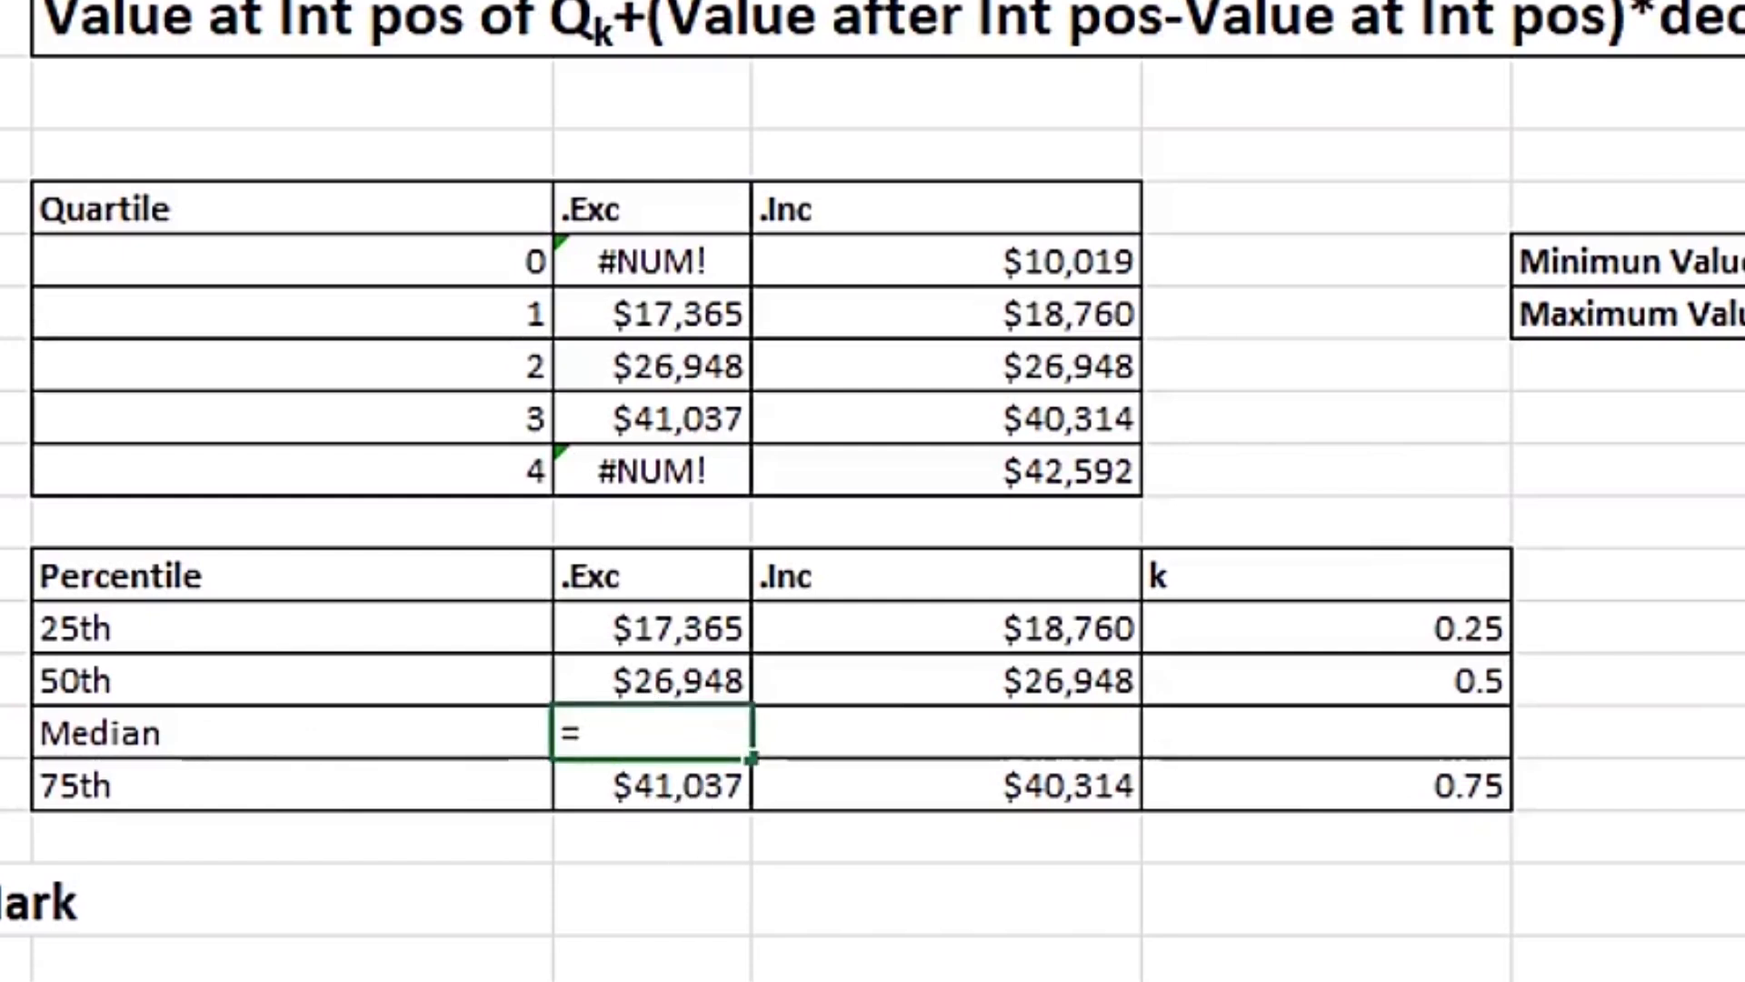
text(med)
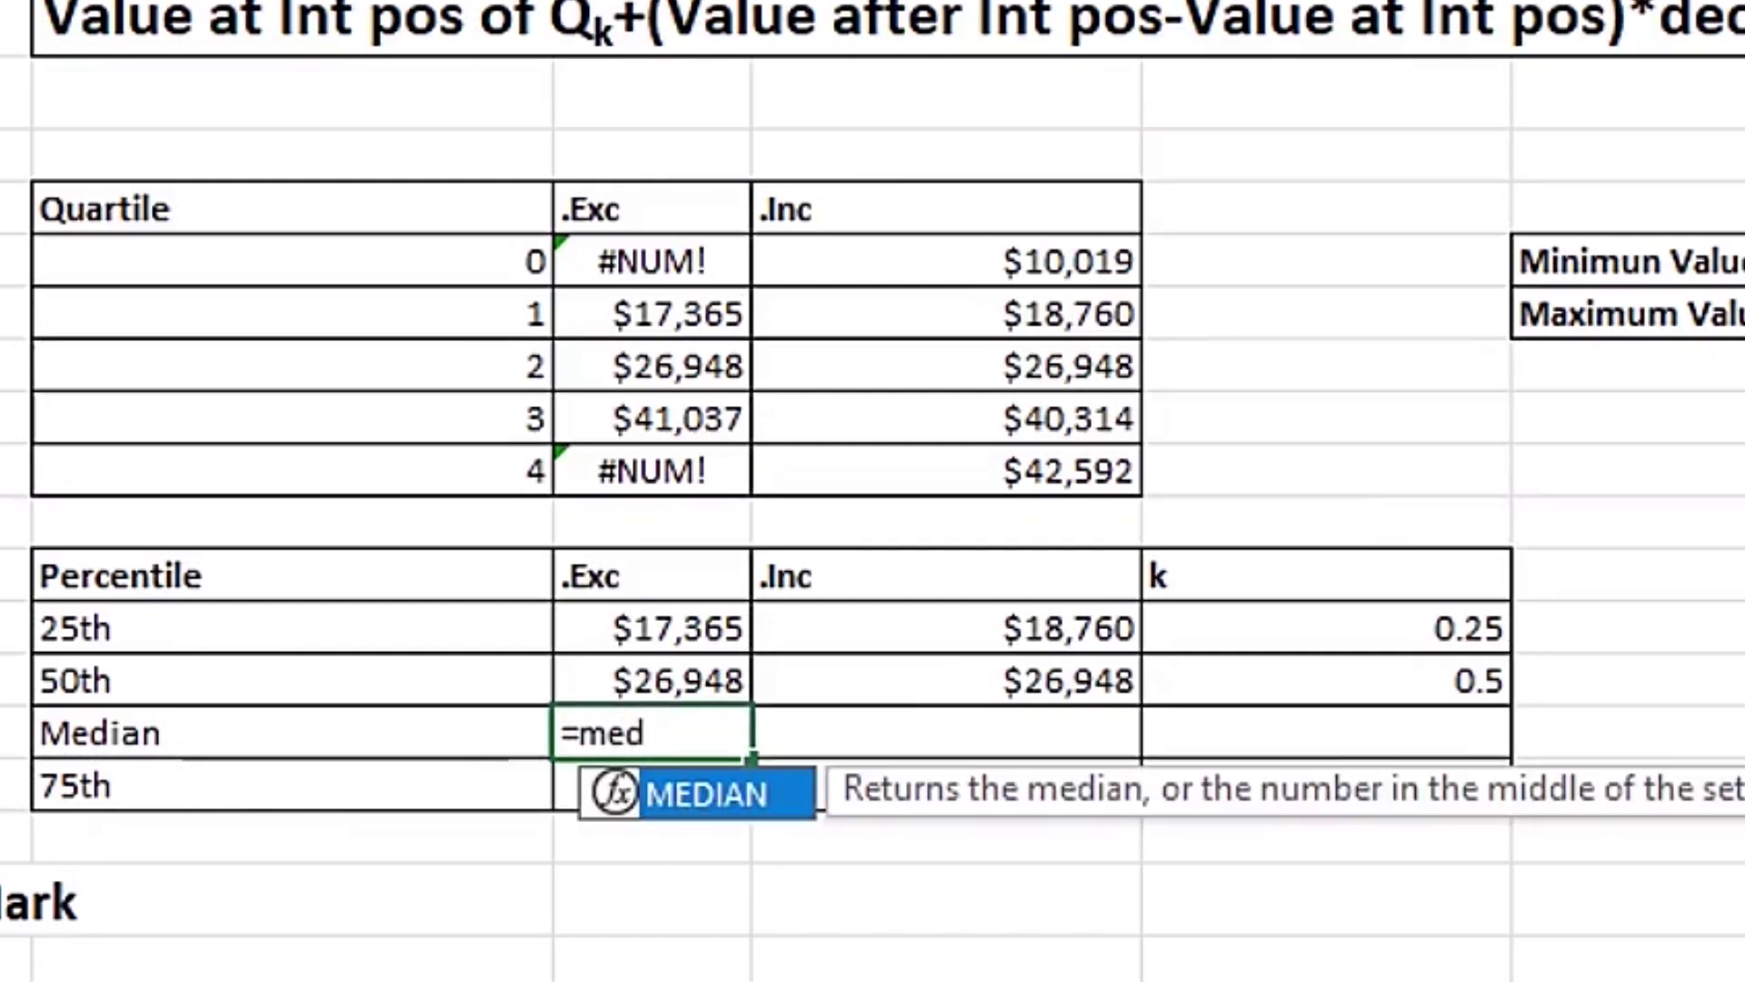
key(Tab)
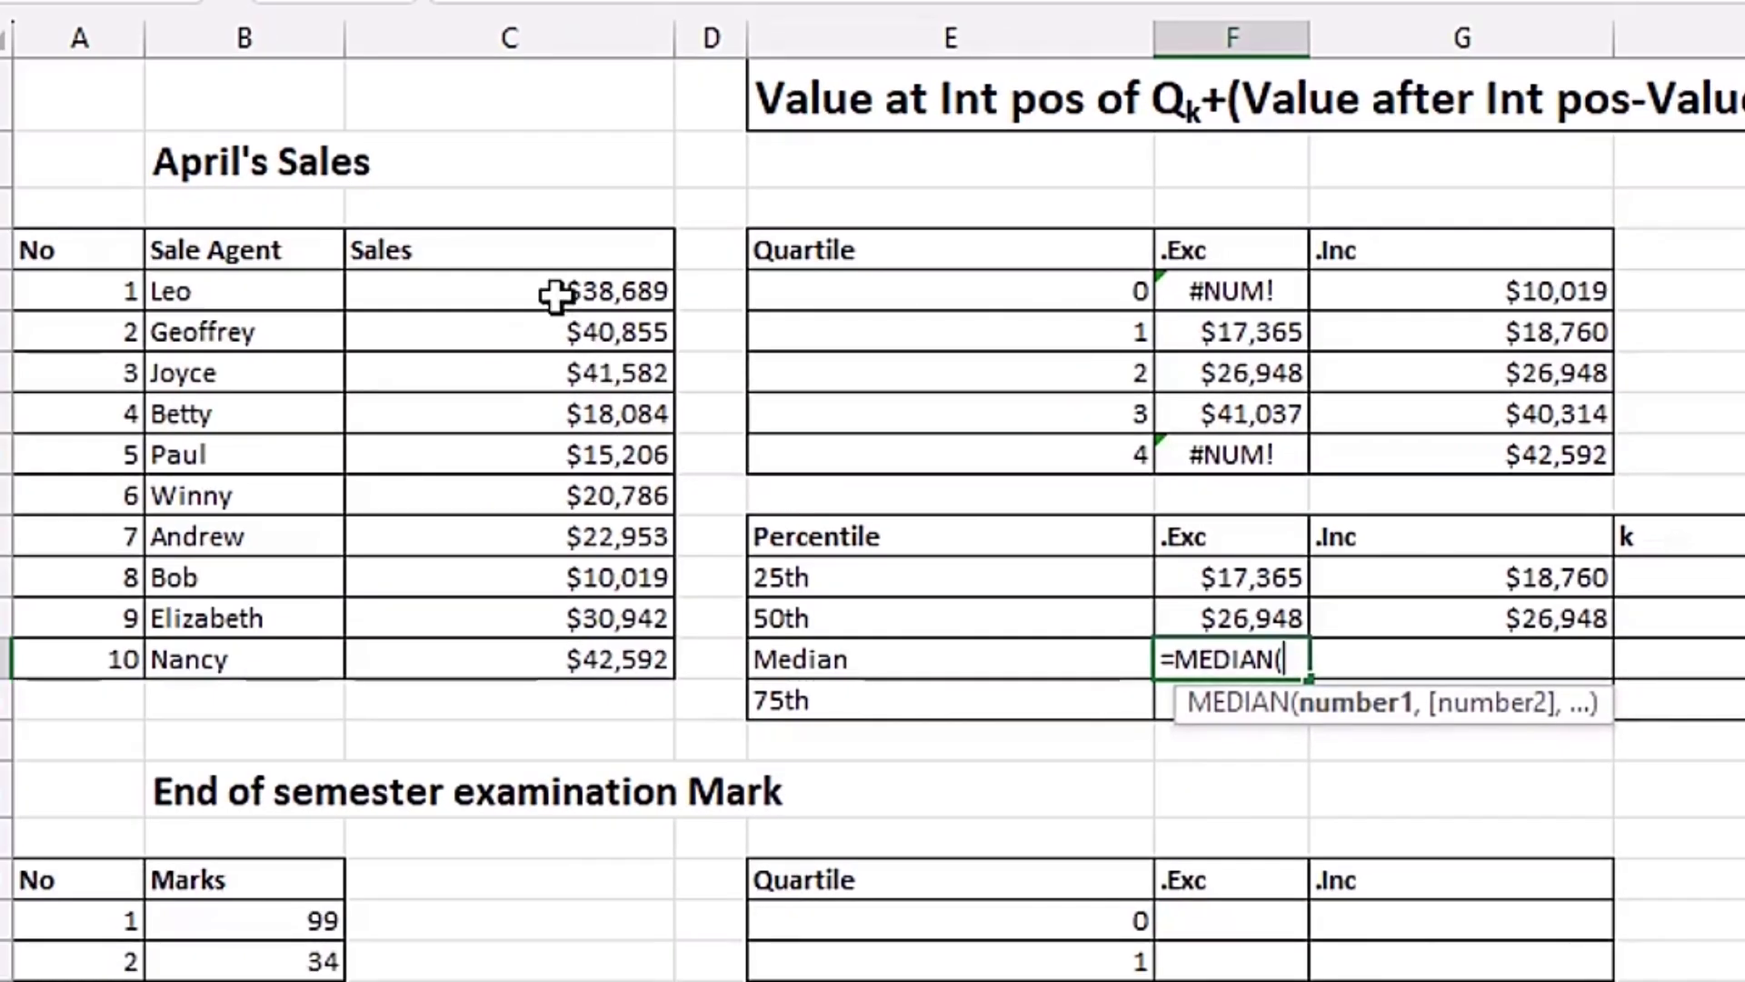
drag(554, 296, 580, 678)
key(Tab)
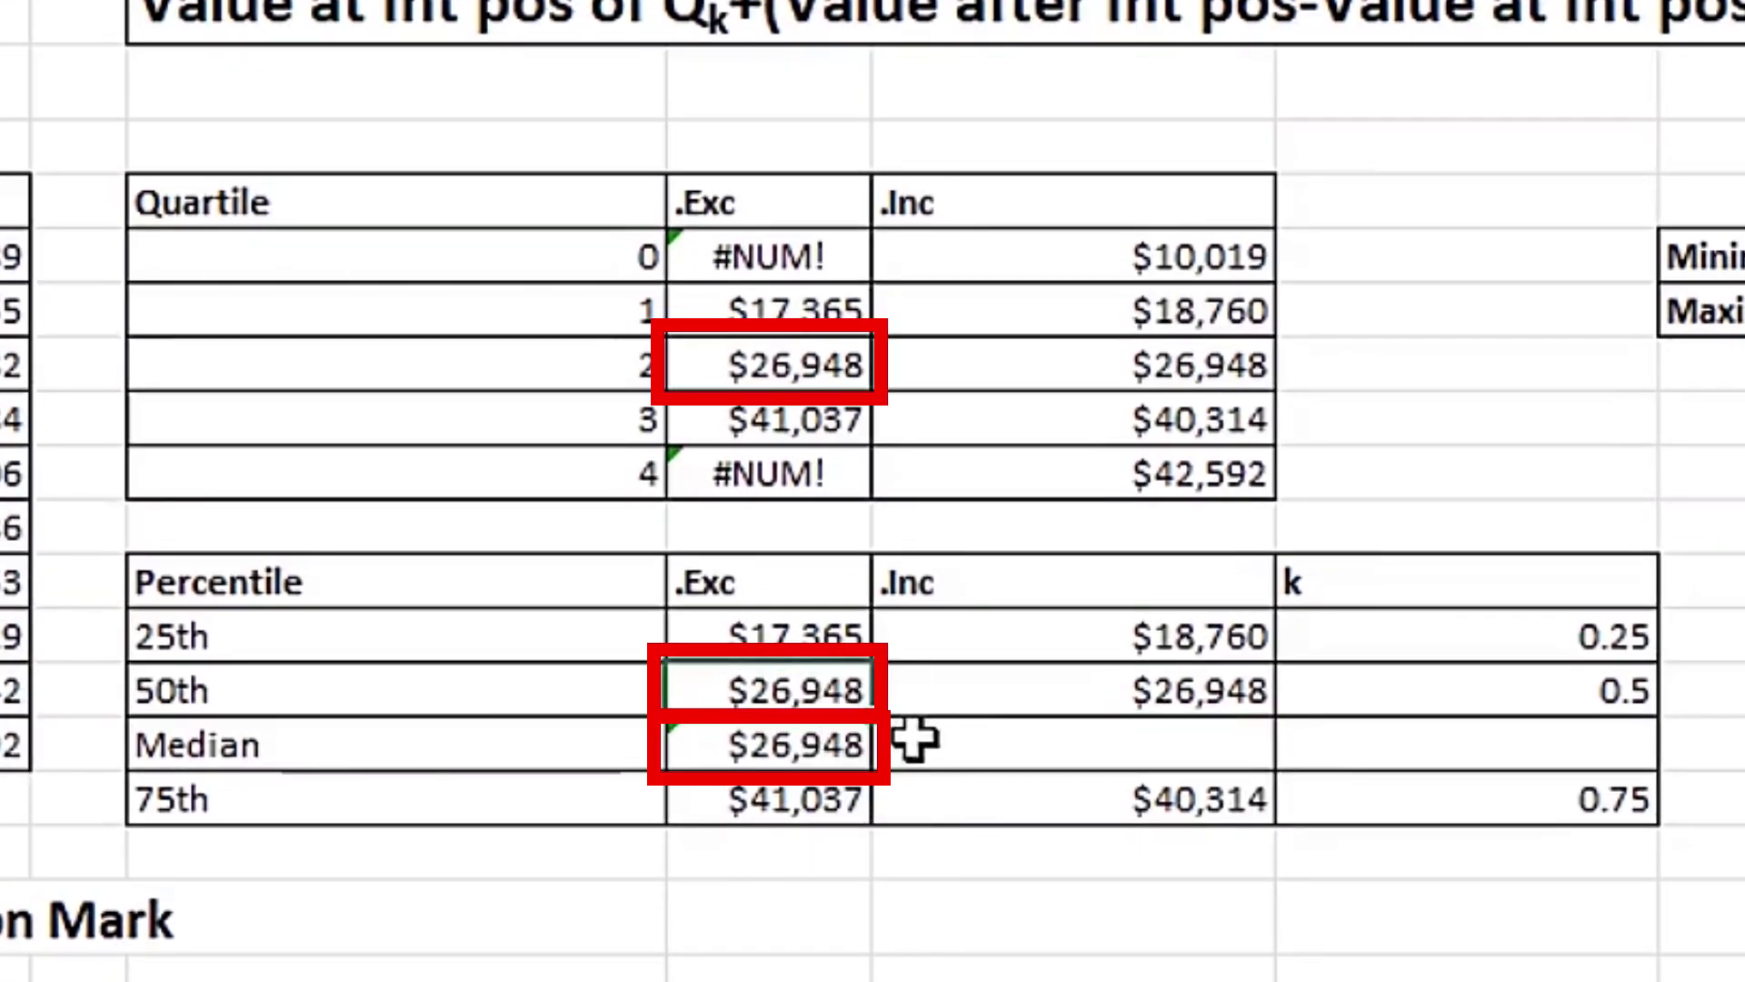
click(800, 750)
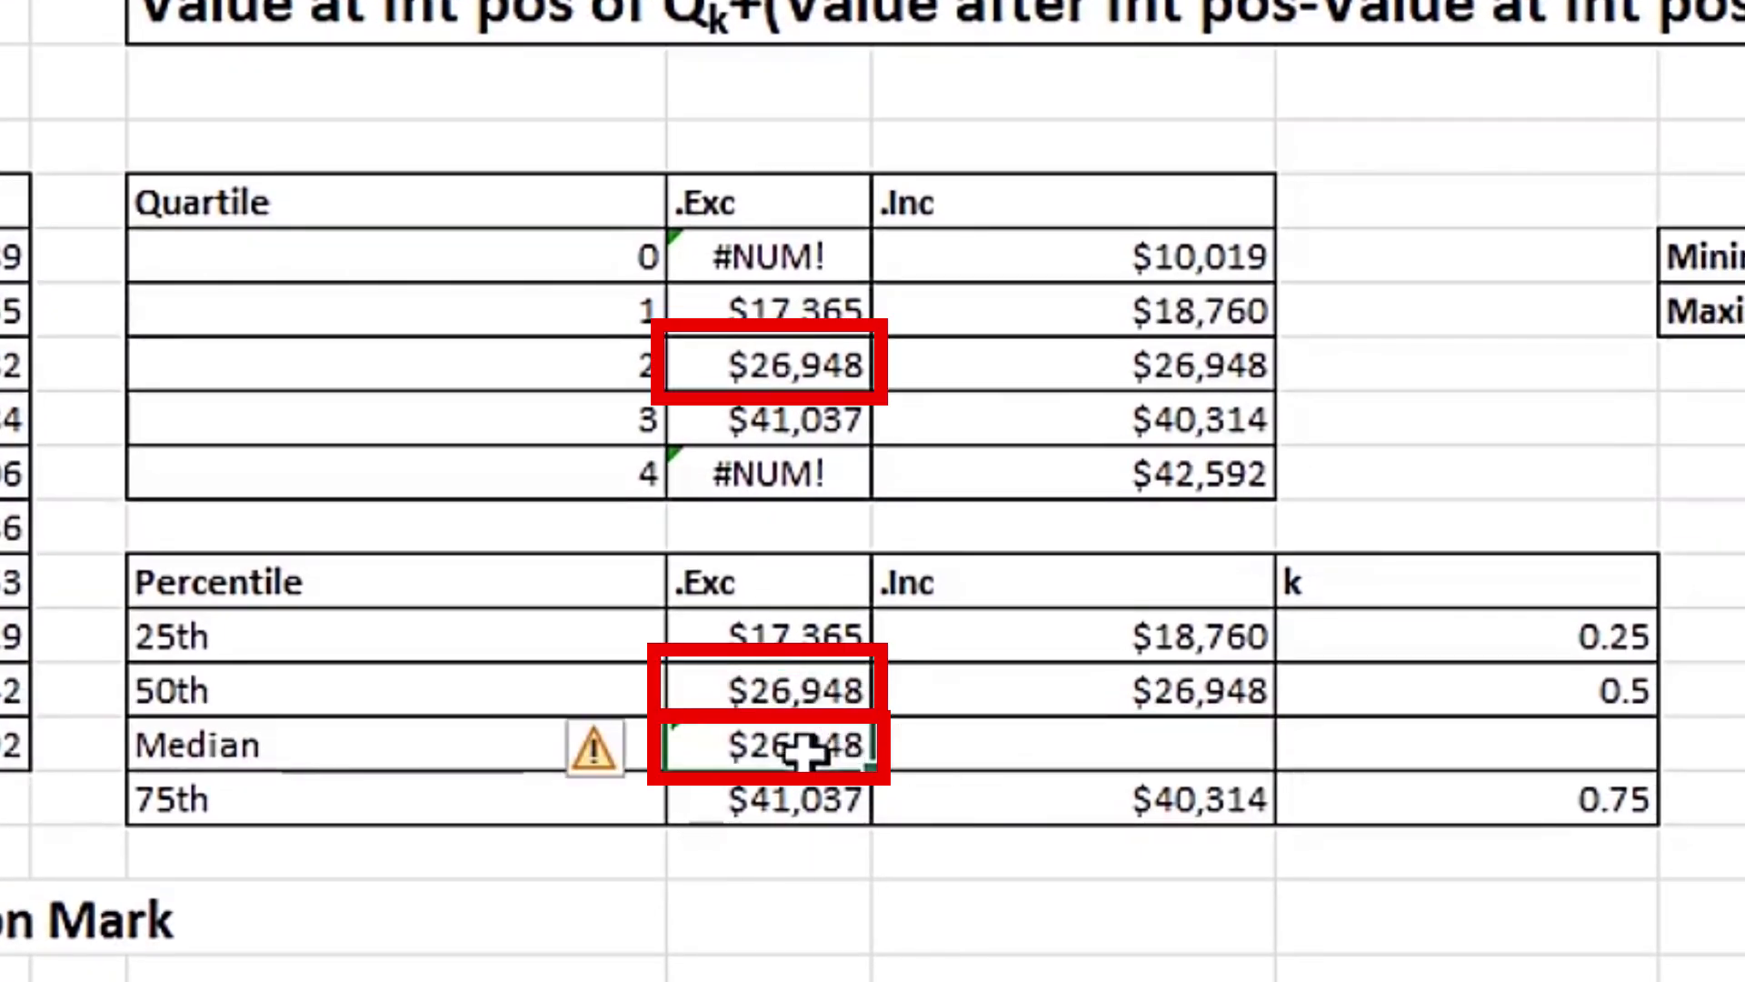
click(823, 362)
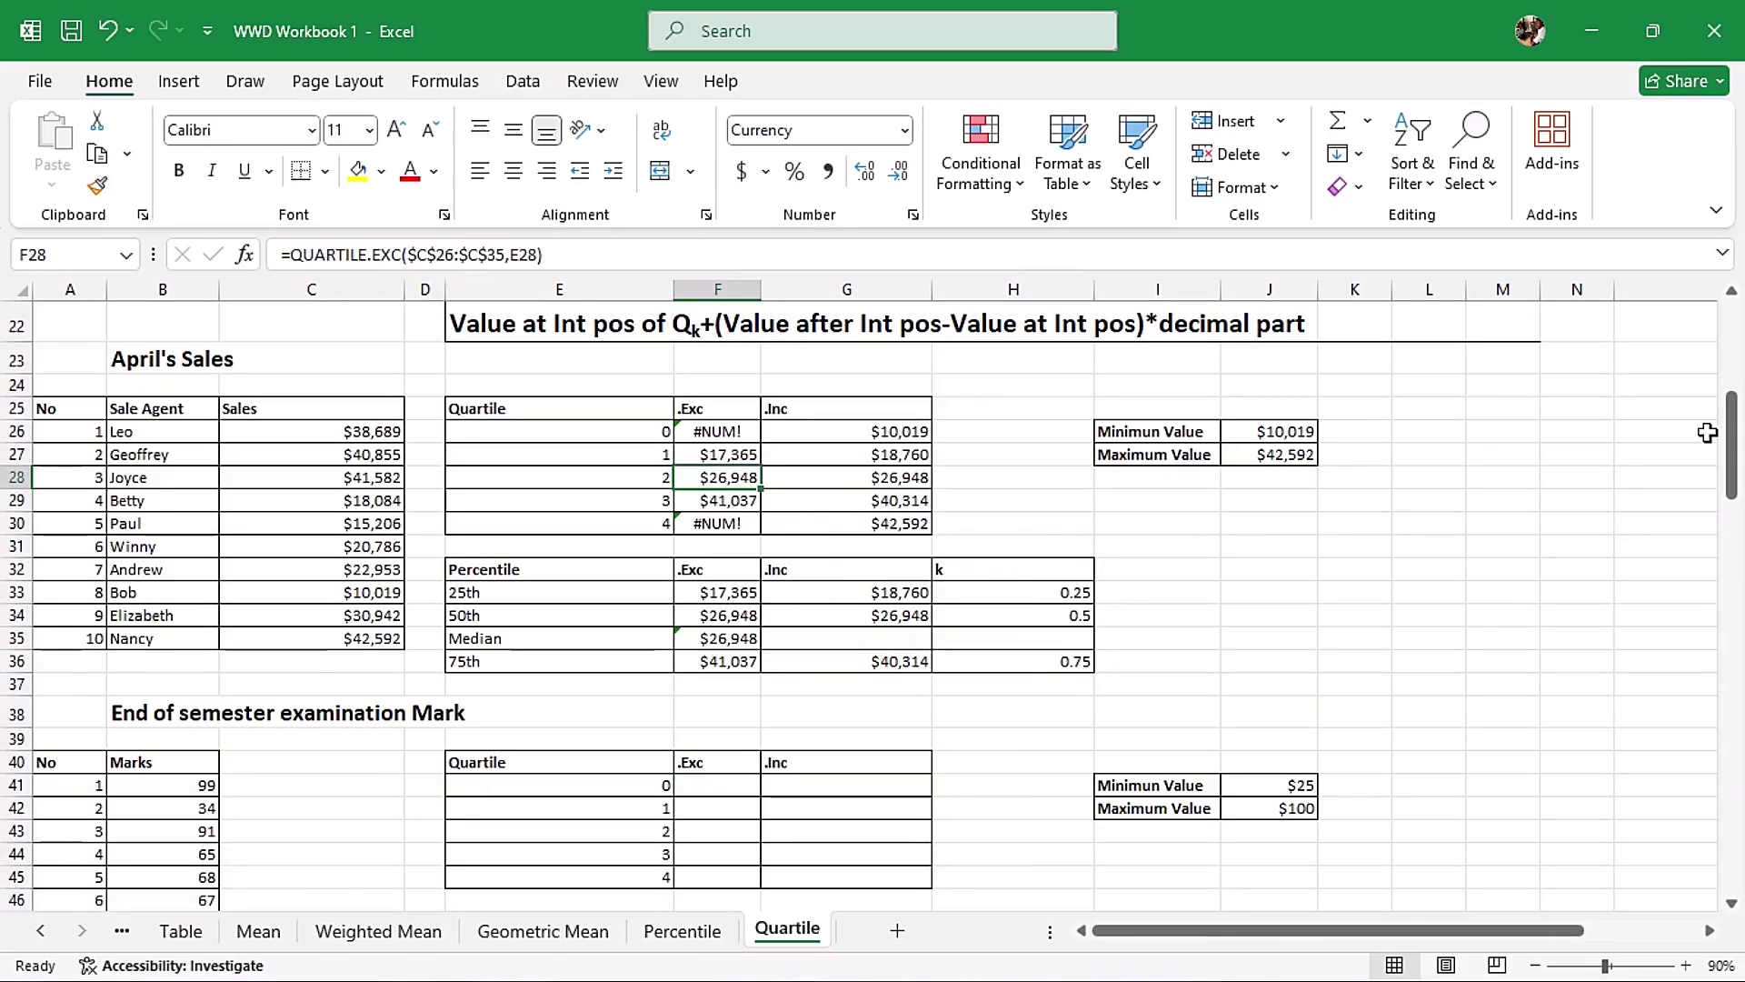
Examine the extent of the End of semester examination Mark data from the first to the last entry
drag(1729, 441, 1729, 504)
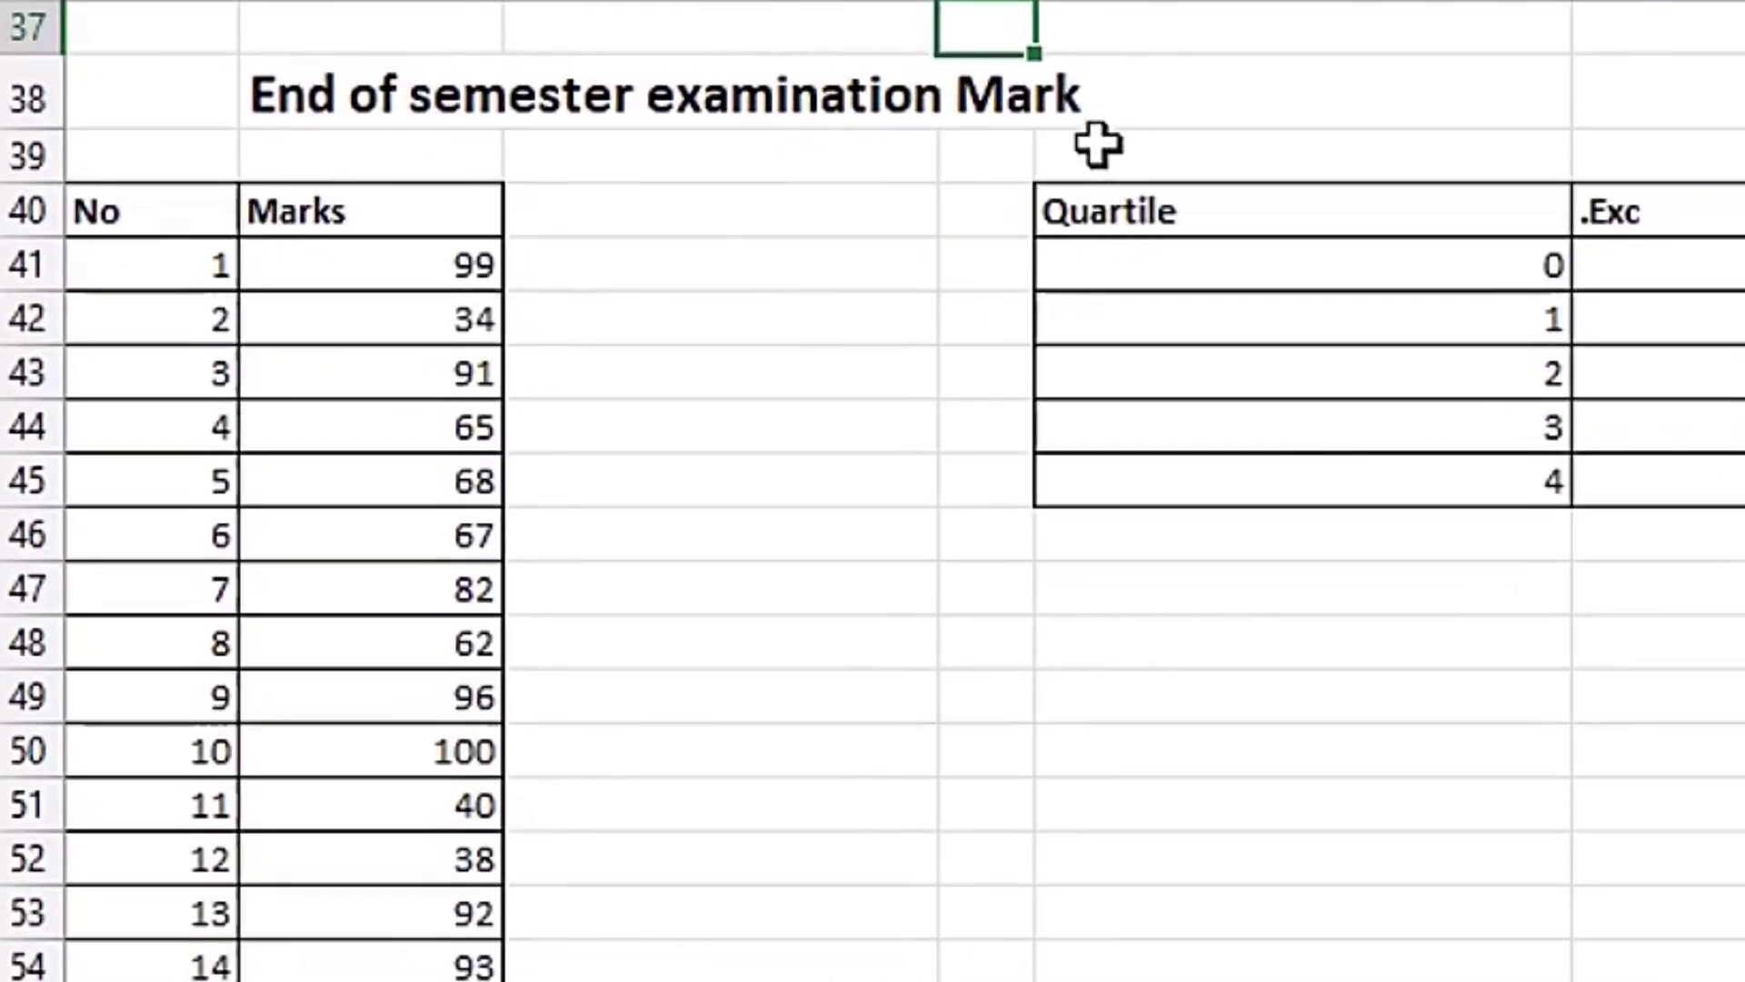
click(355, 269)
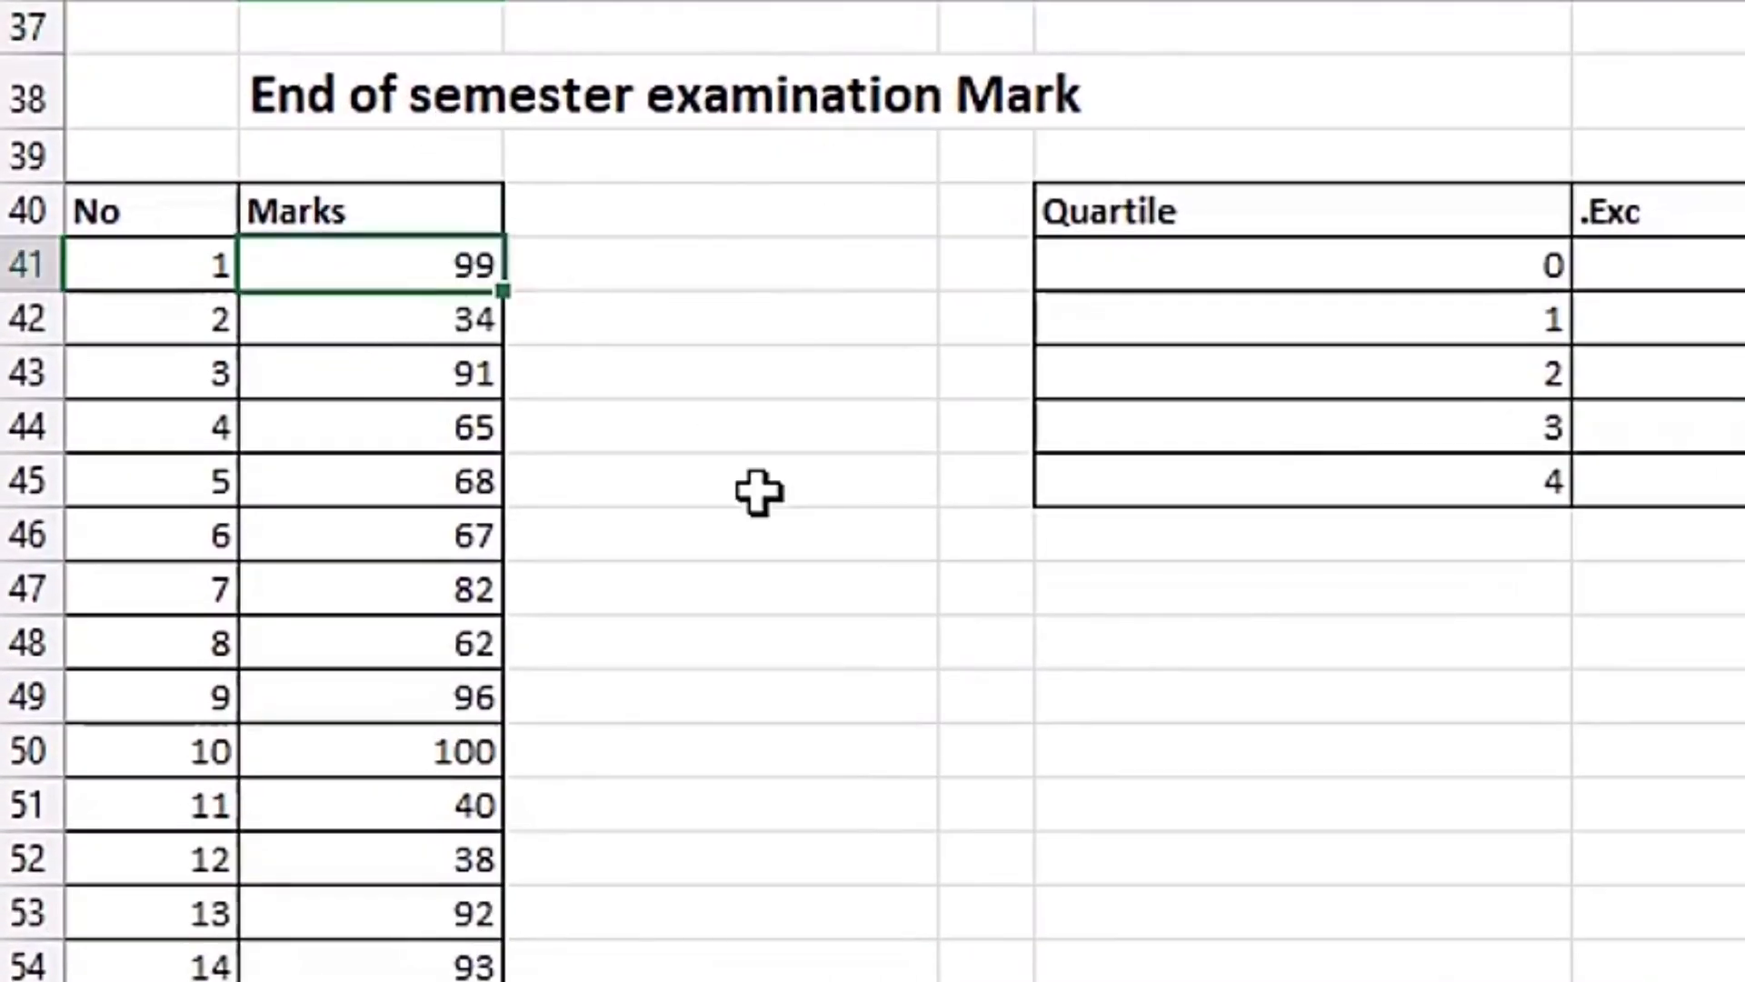
key(ctrl+Down)
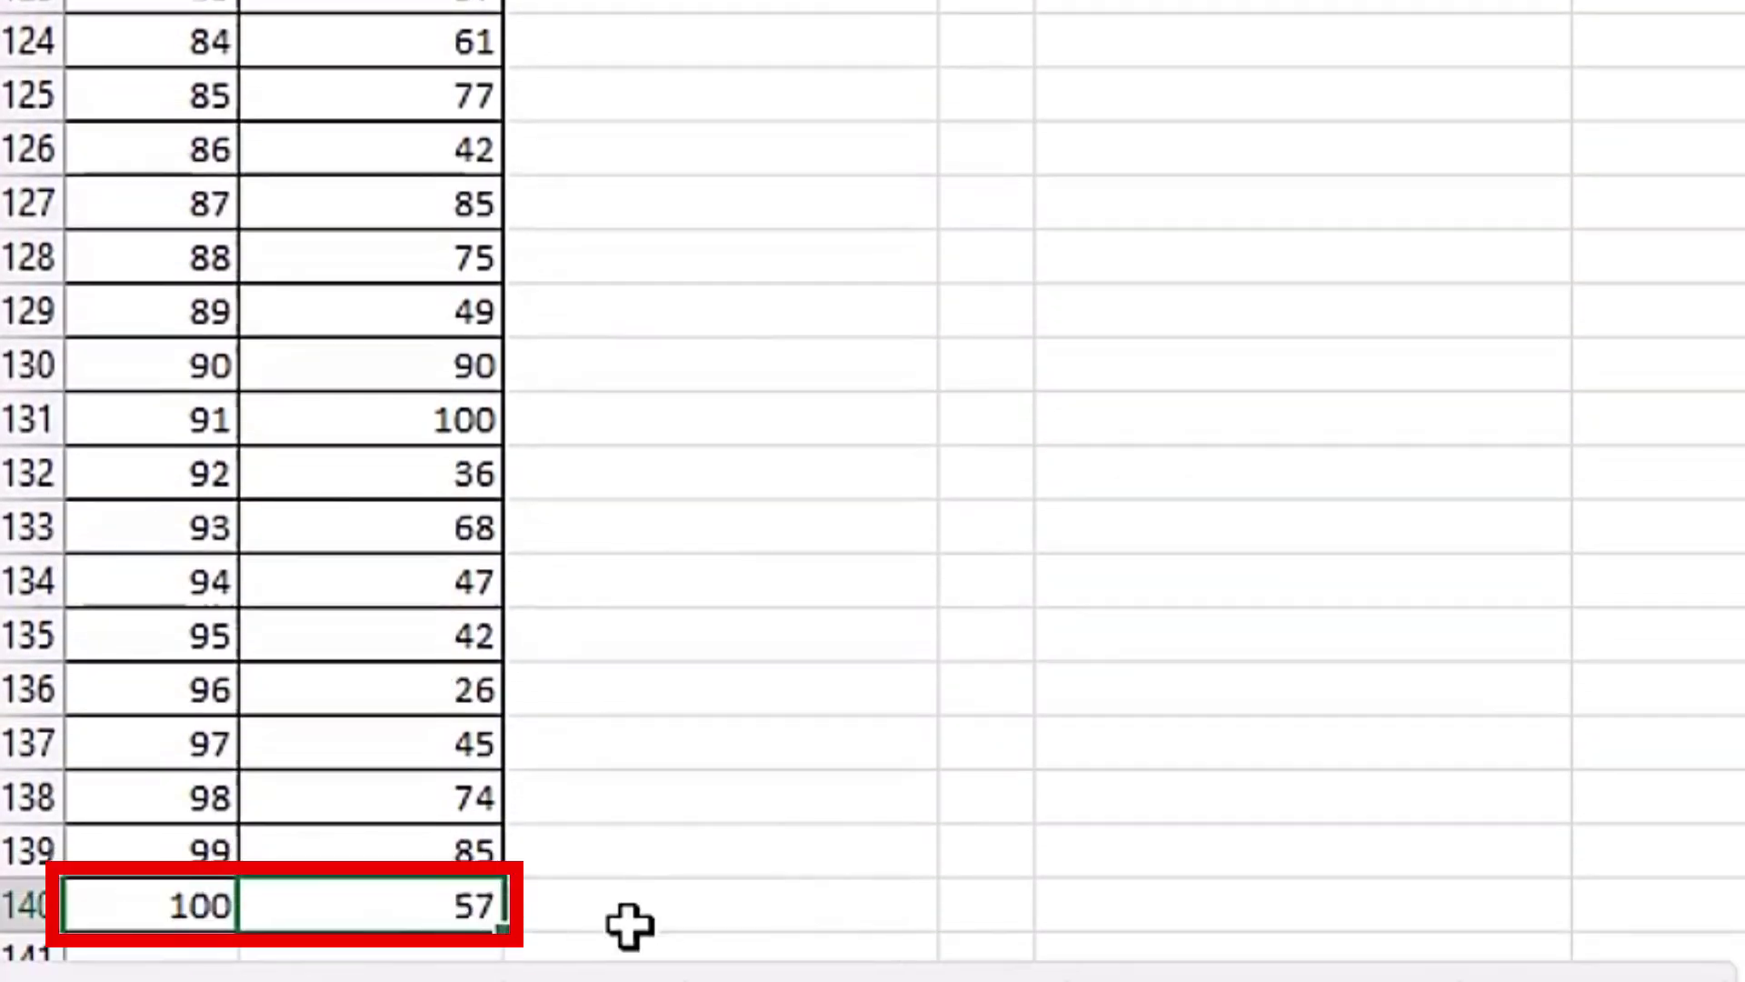
key(ctrl+Up)
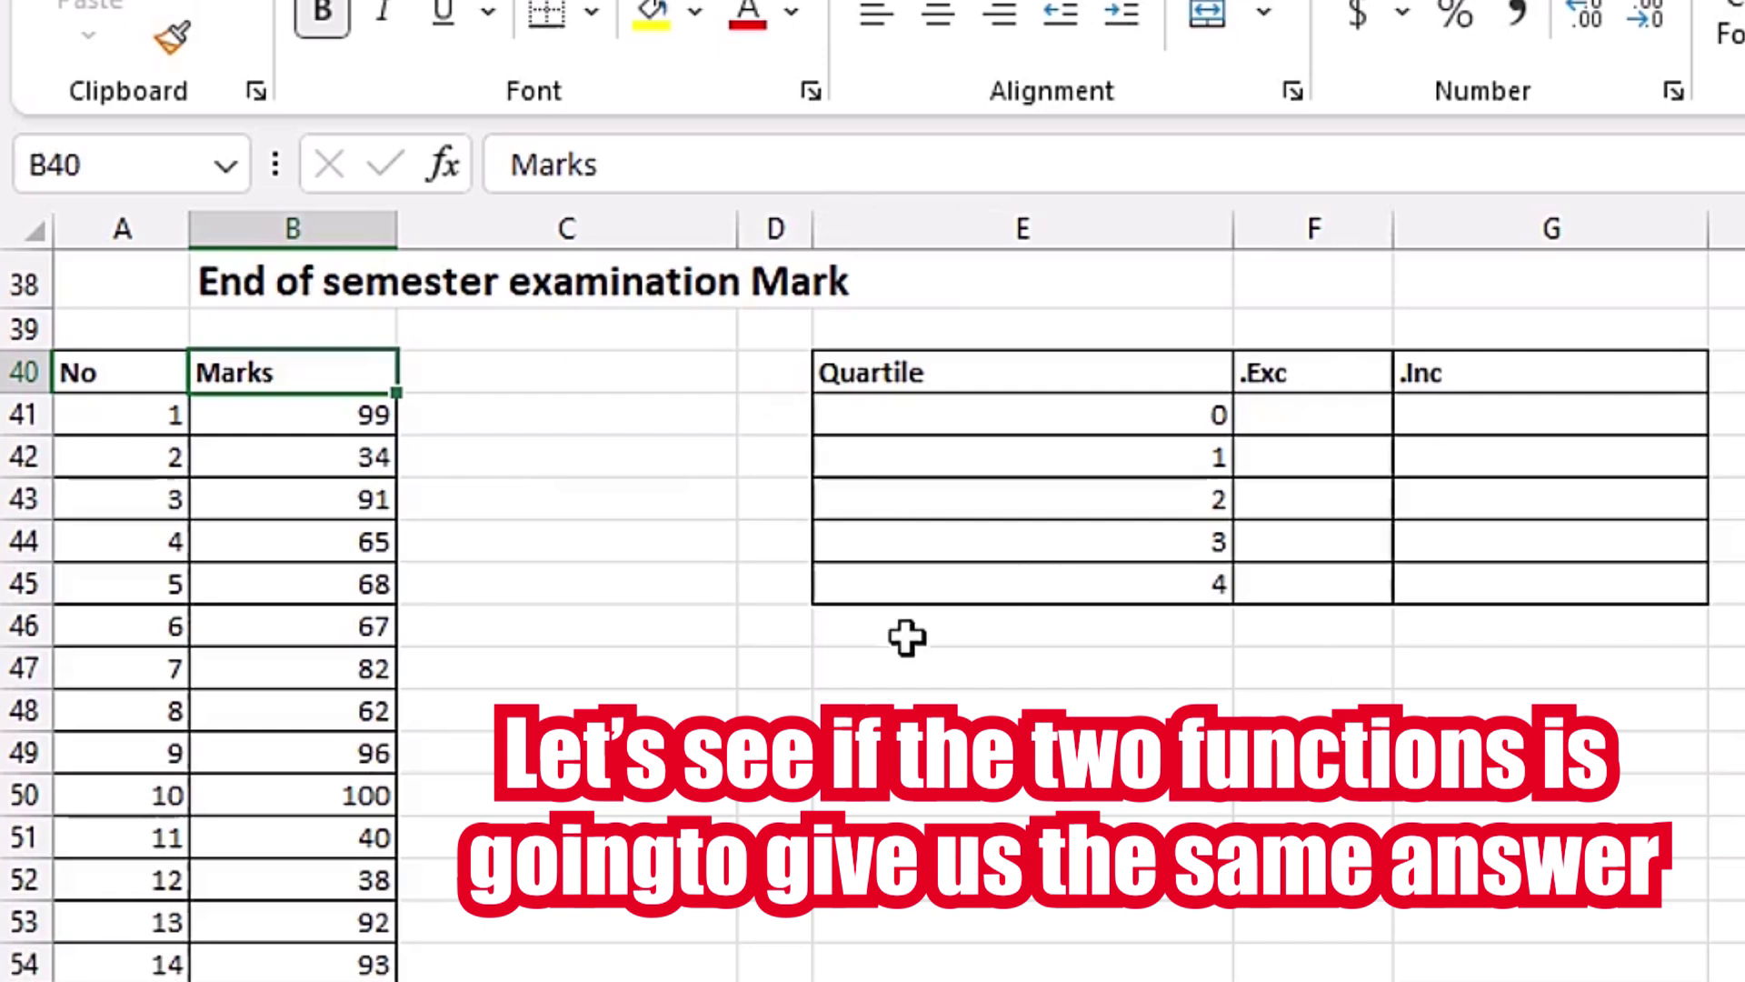
Calculate the exam marks' quartile 0 .Exc result in F41 with =QUARTILE.EXC($B$41:$B$140,E41) and fill the formula down to F45
click(1301, 420)
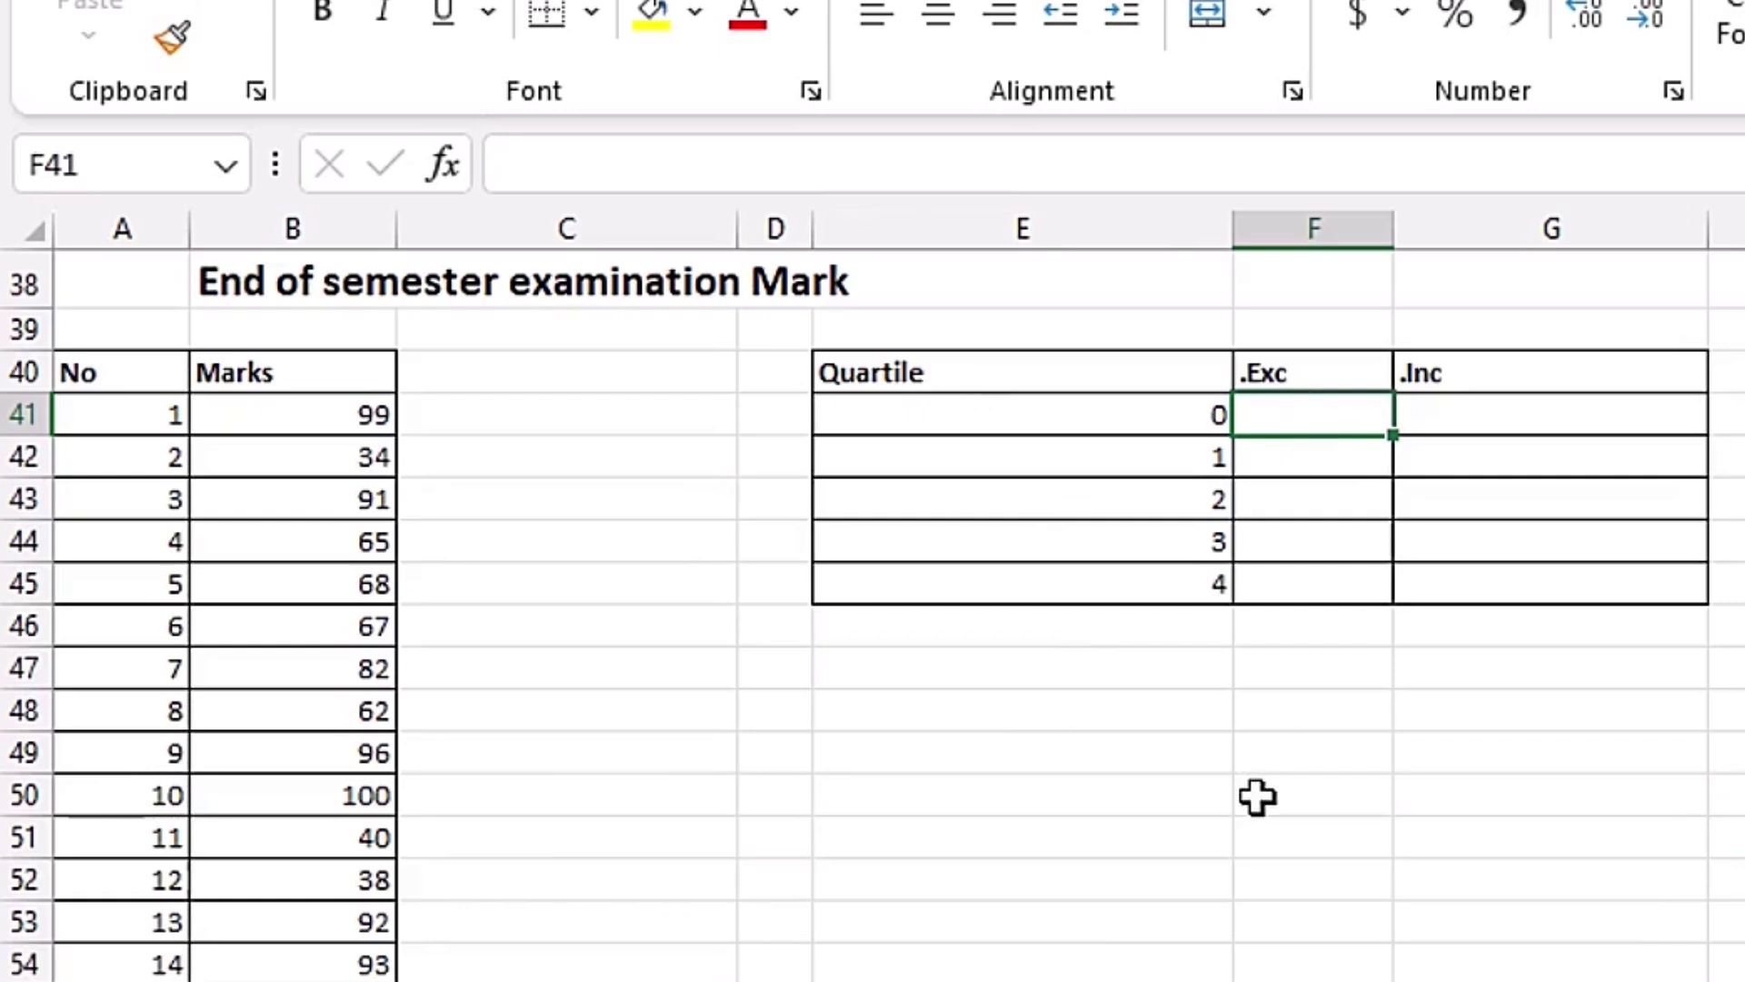
text(=q)
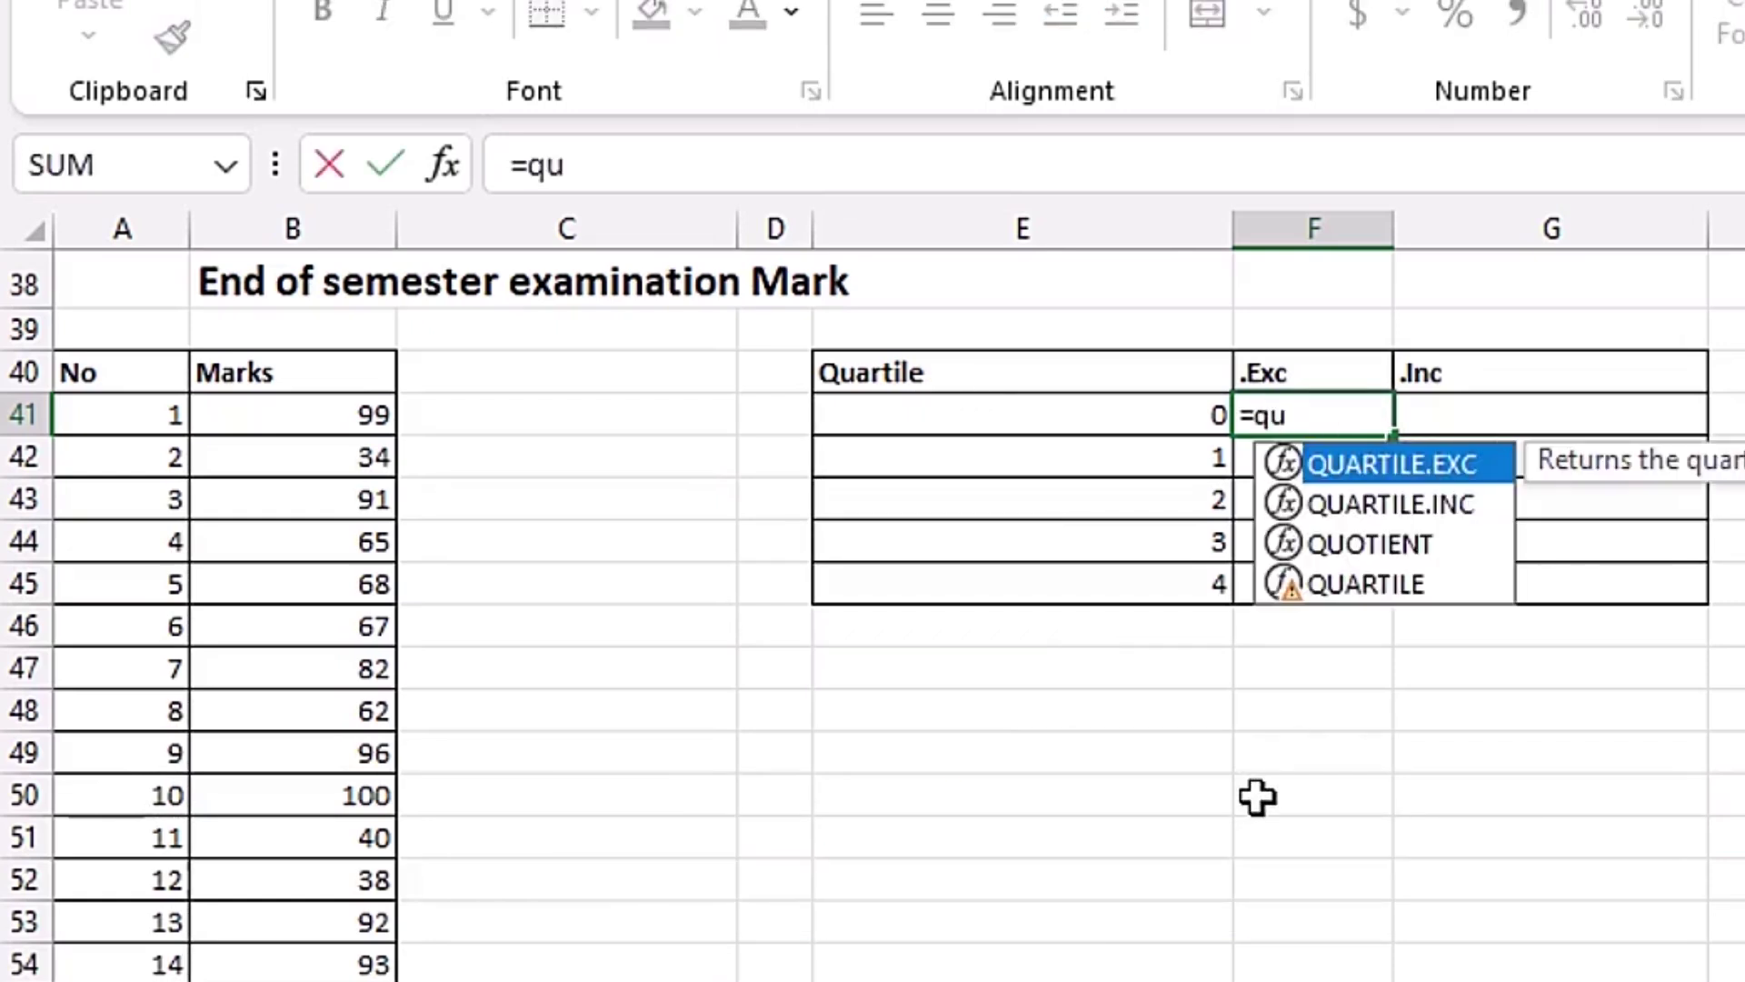
text(u)
key(Tab)
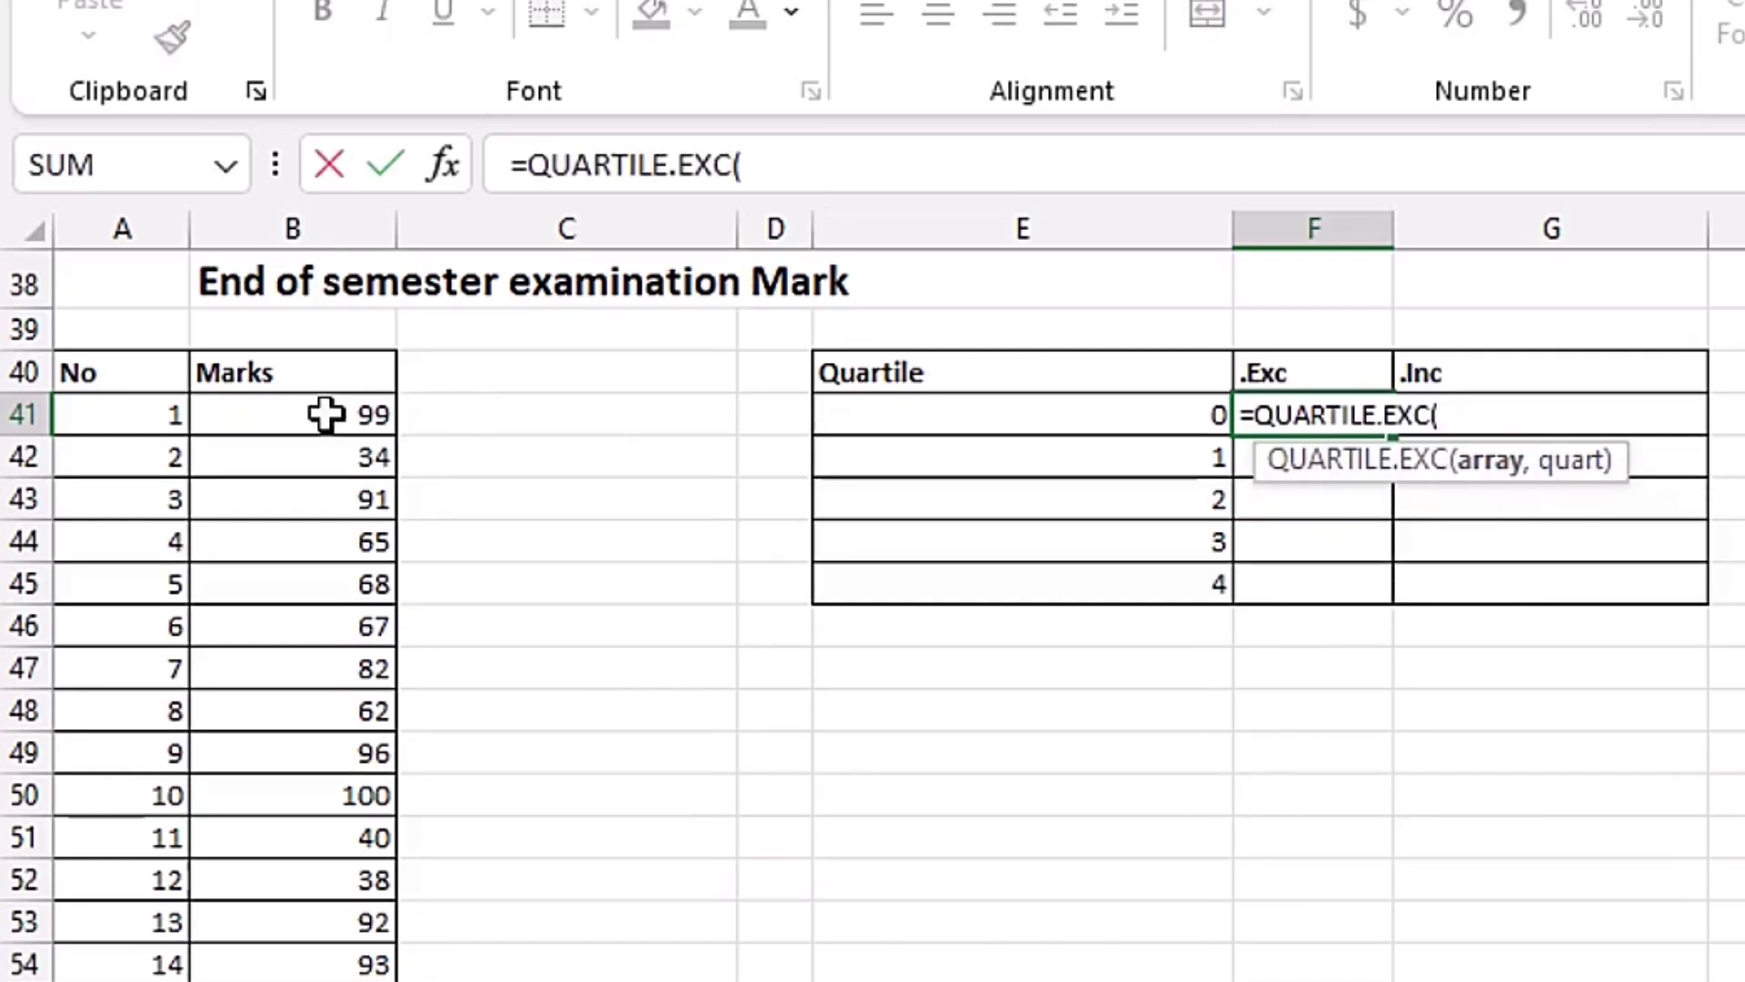
click(278, 414)
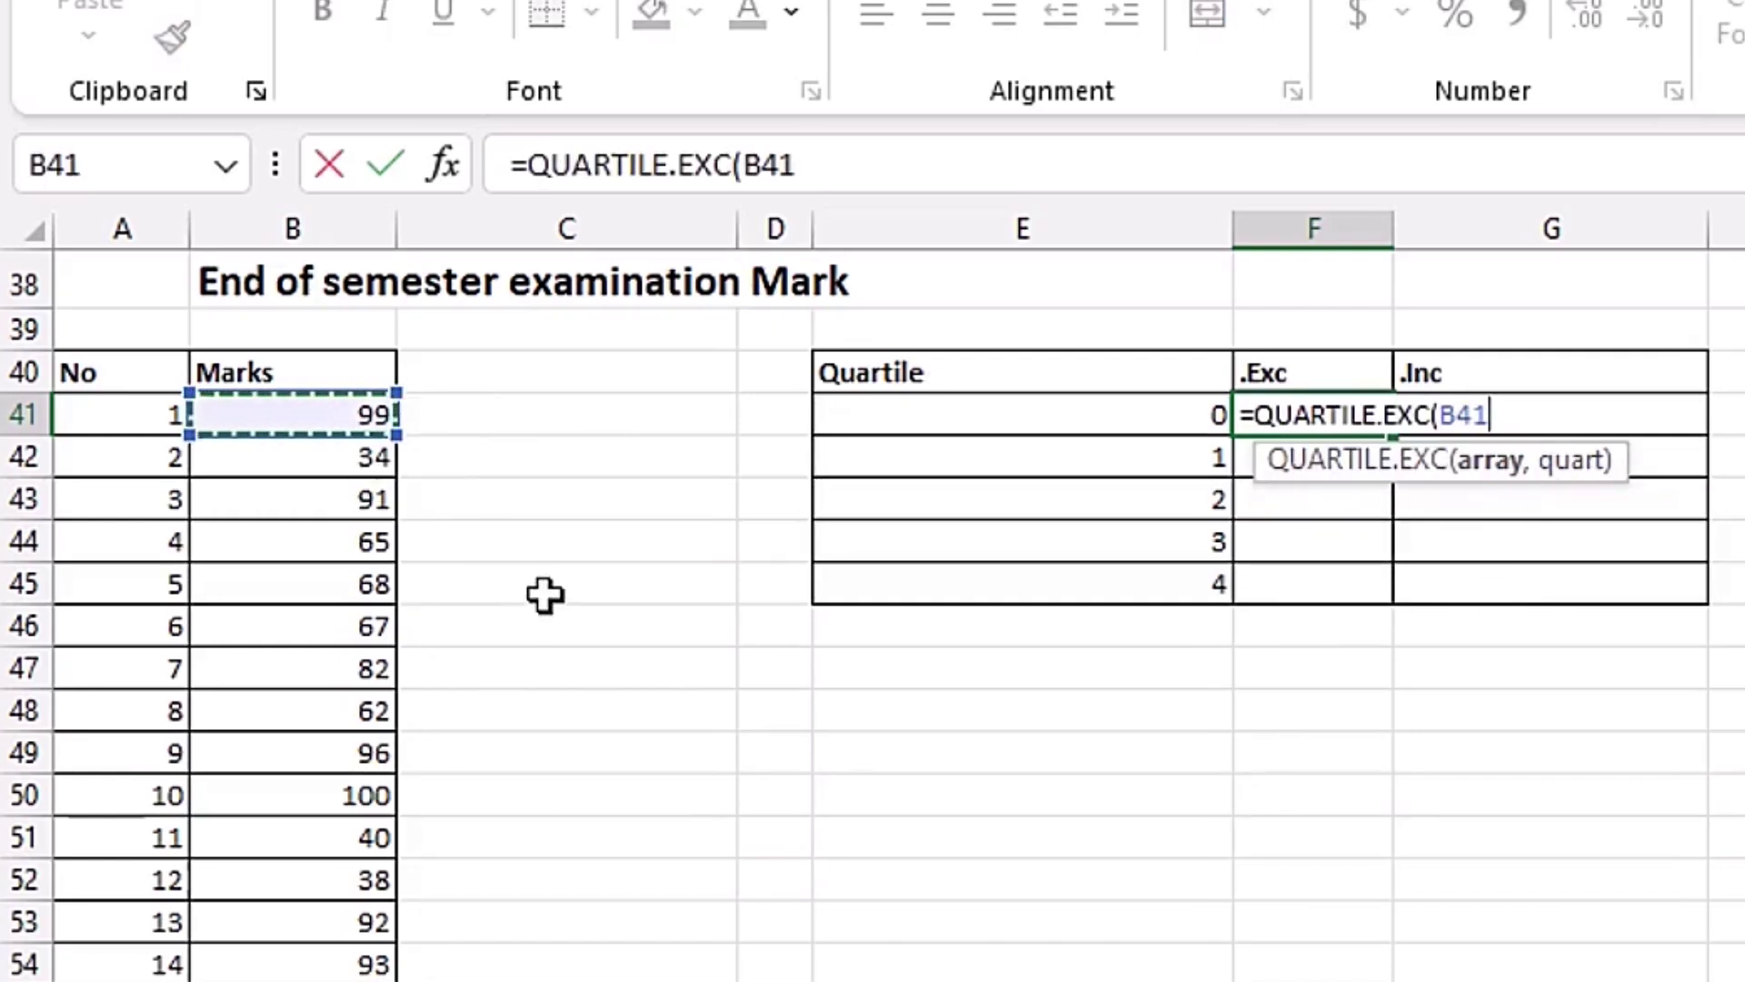
key(ctrl+shift+Down)
key(F4)
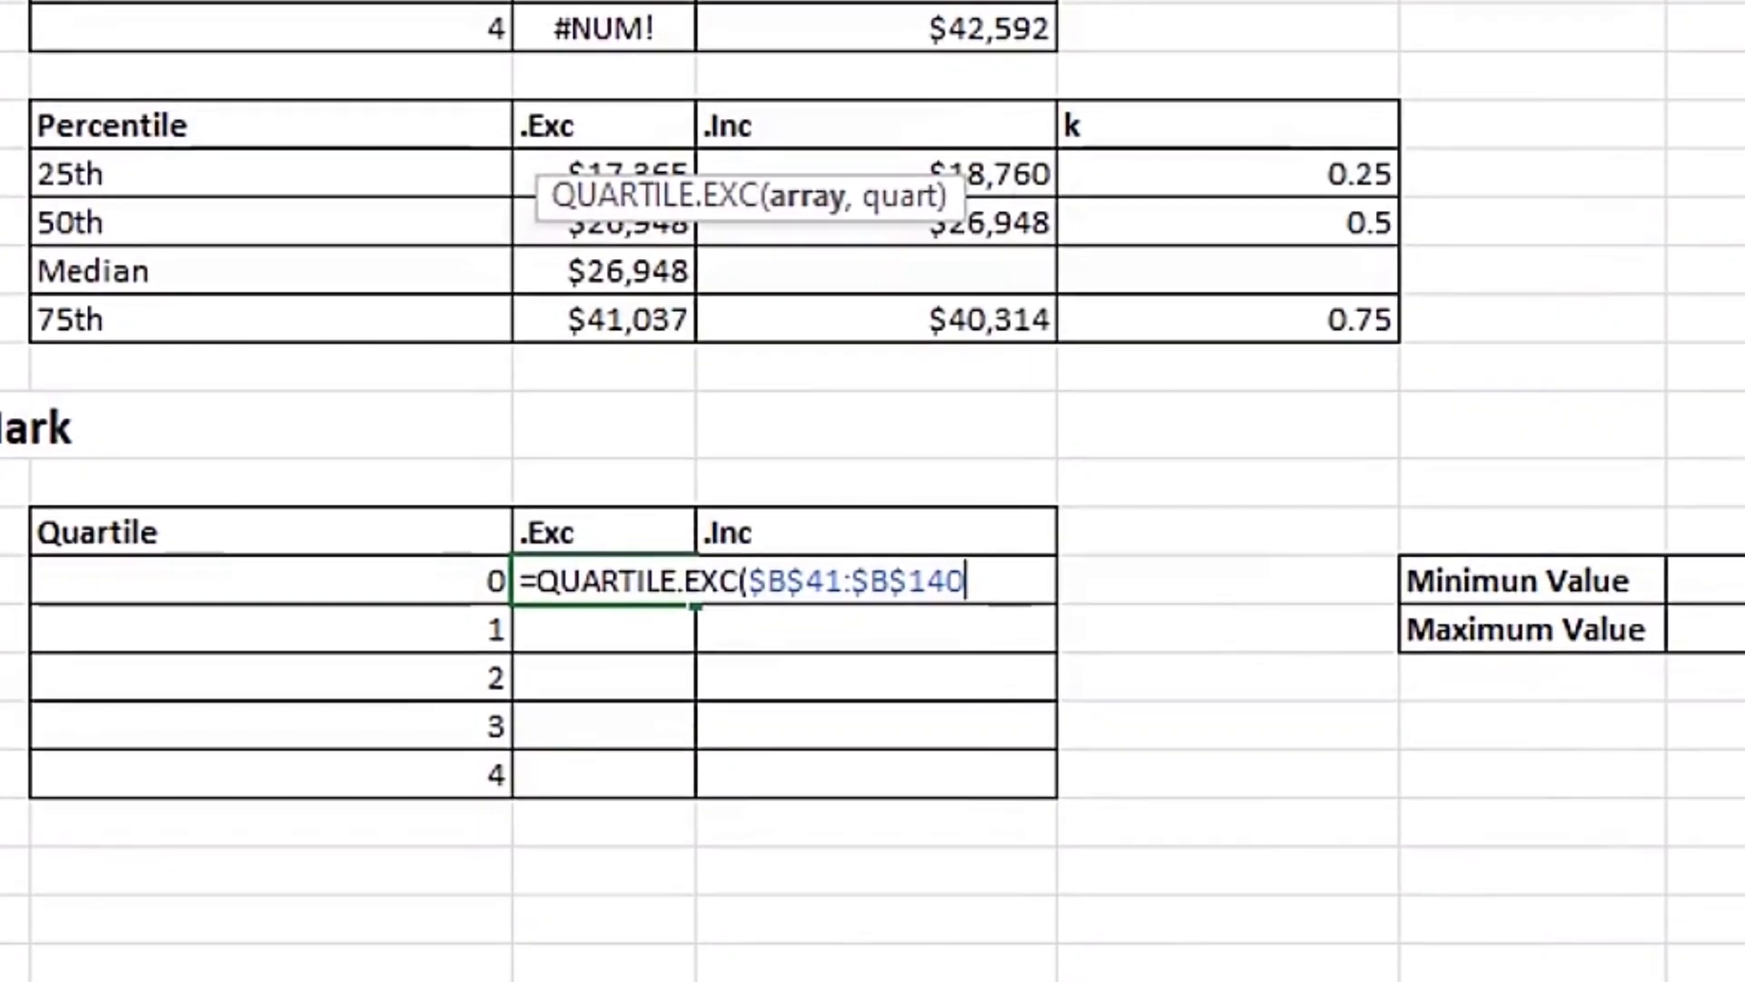
text(,)
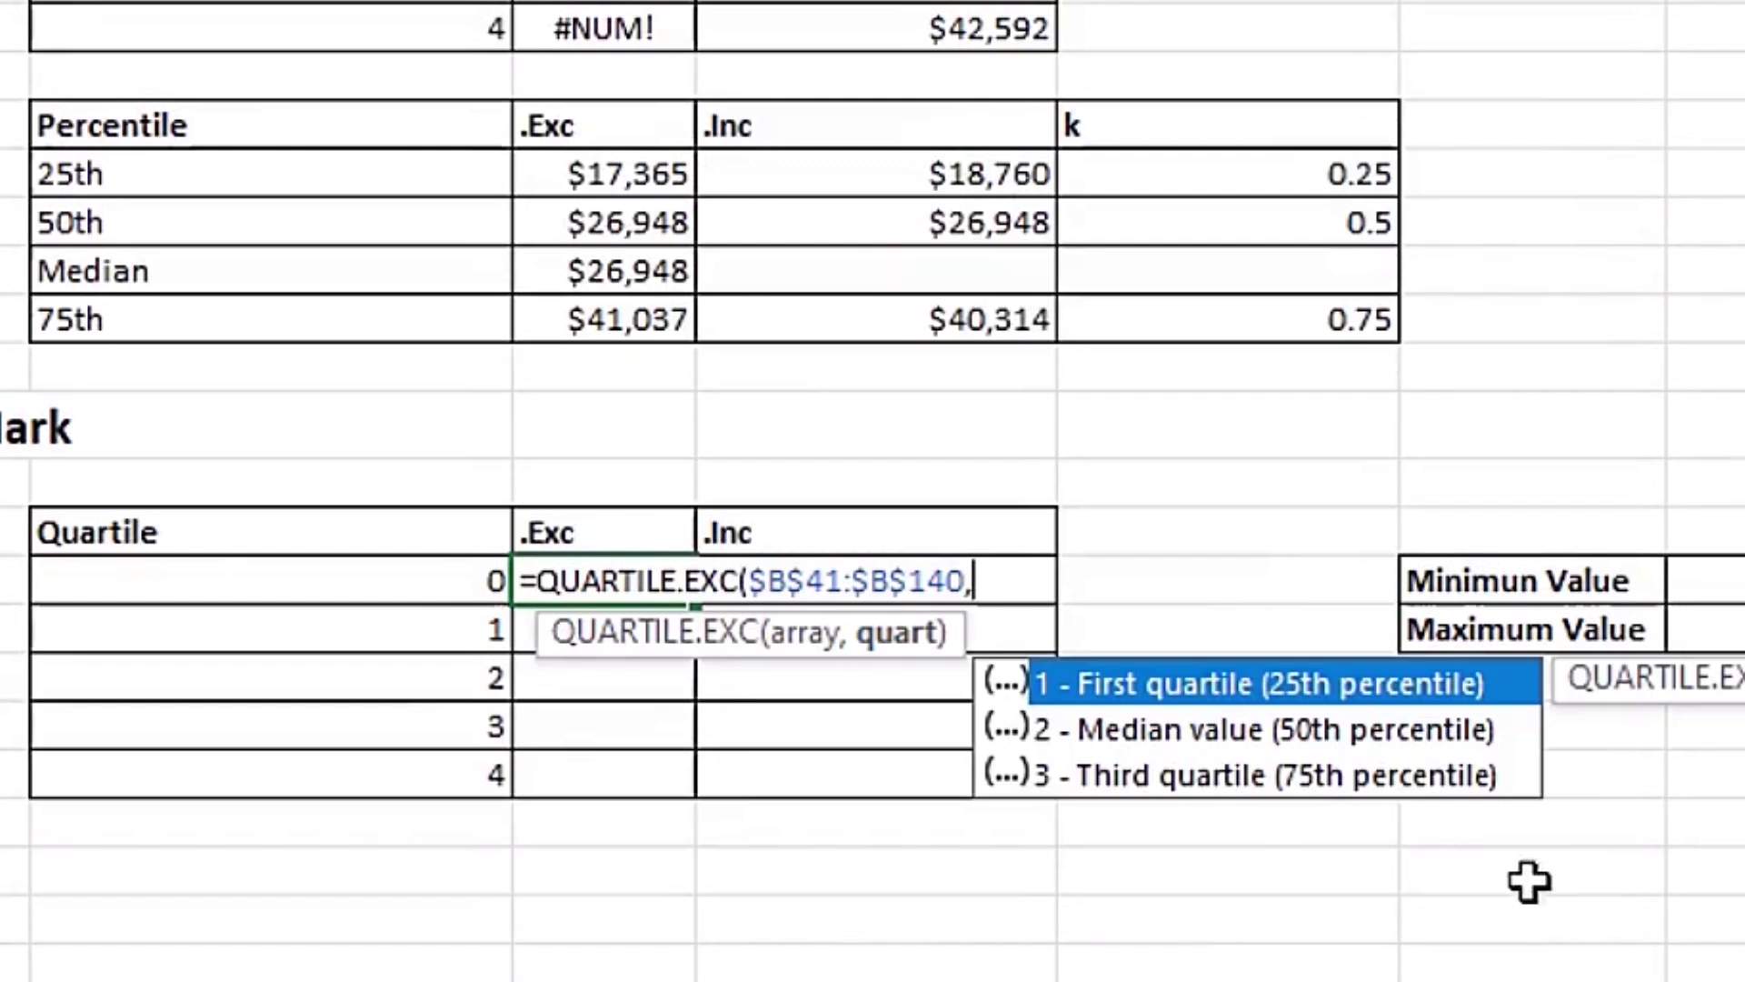
click(383, 584)
text())
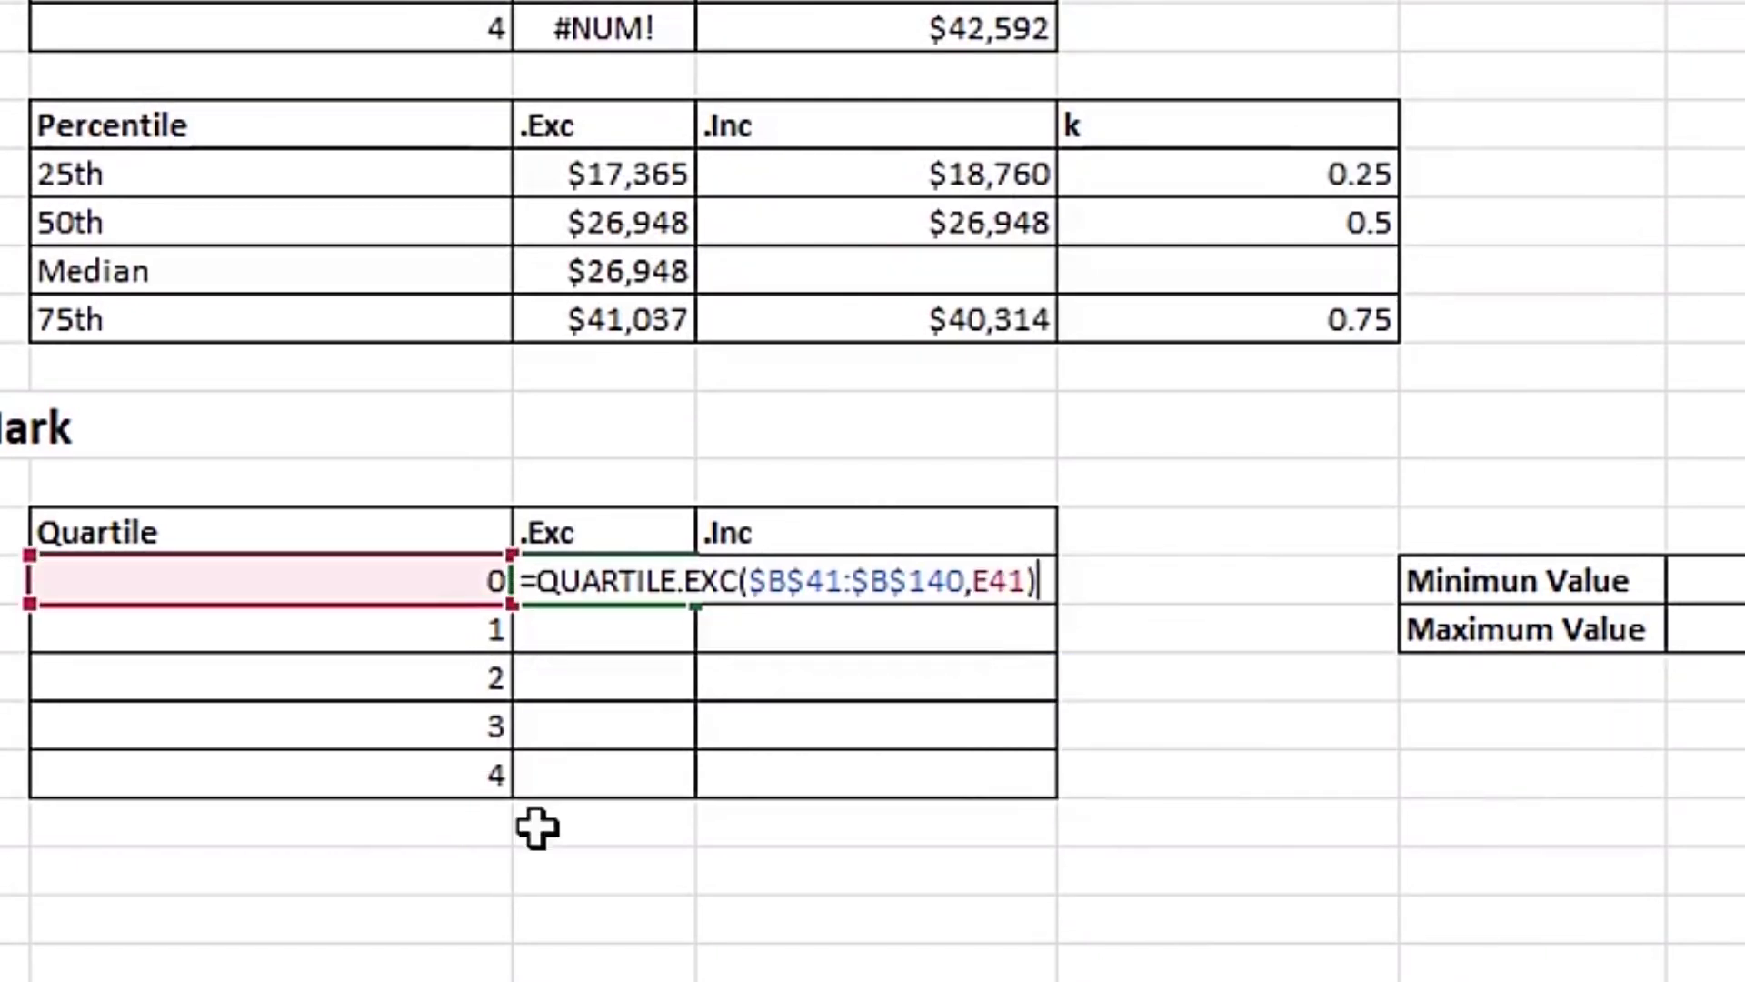
key(ctrl+Return)
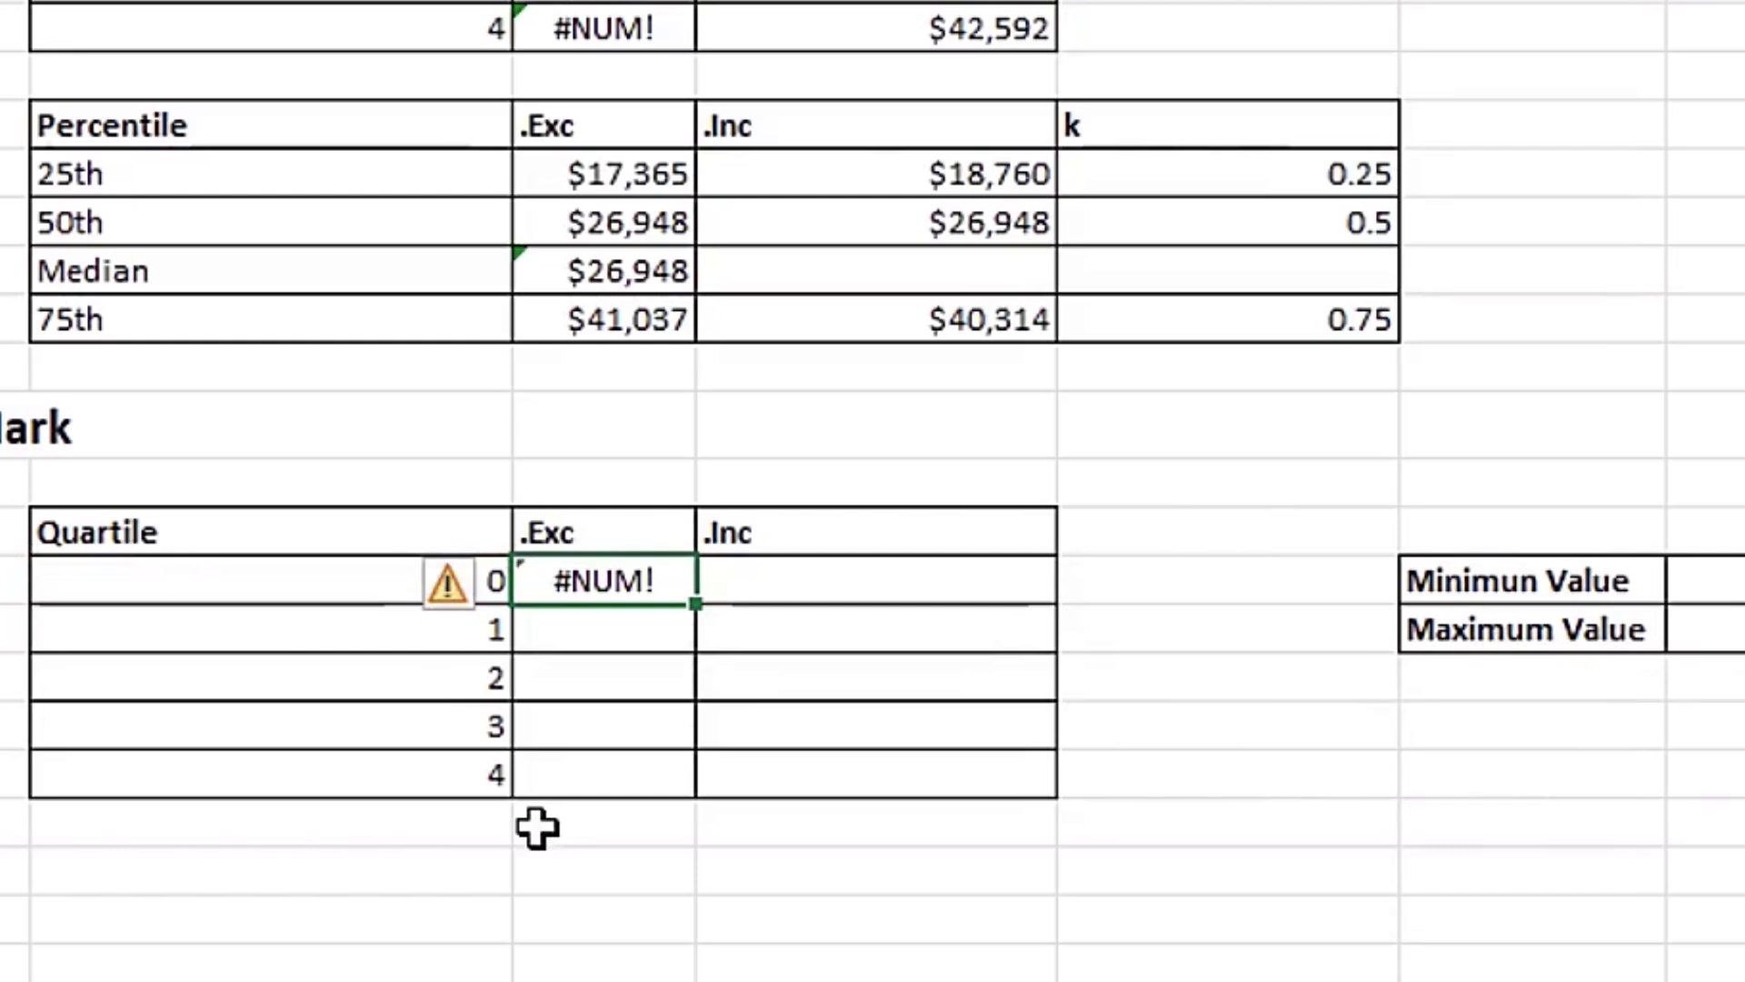
drag(688, 604, 691, 784)
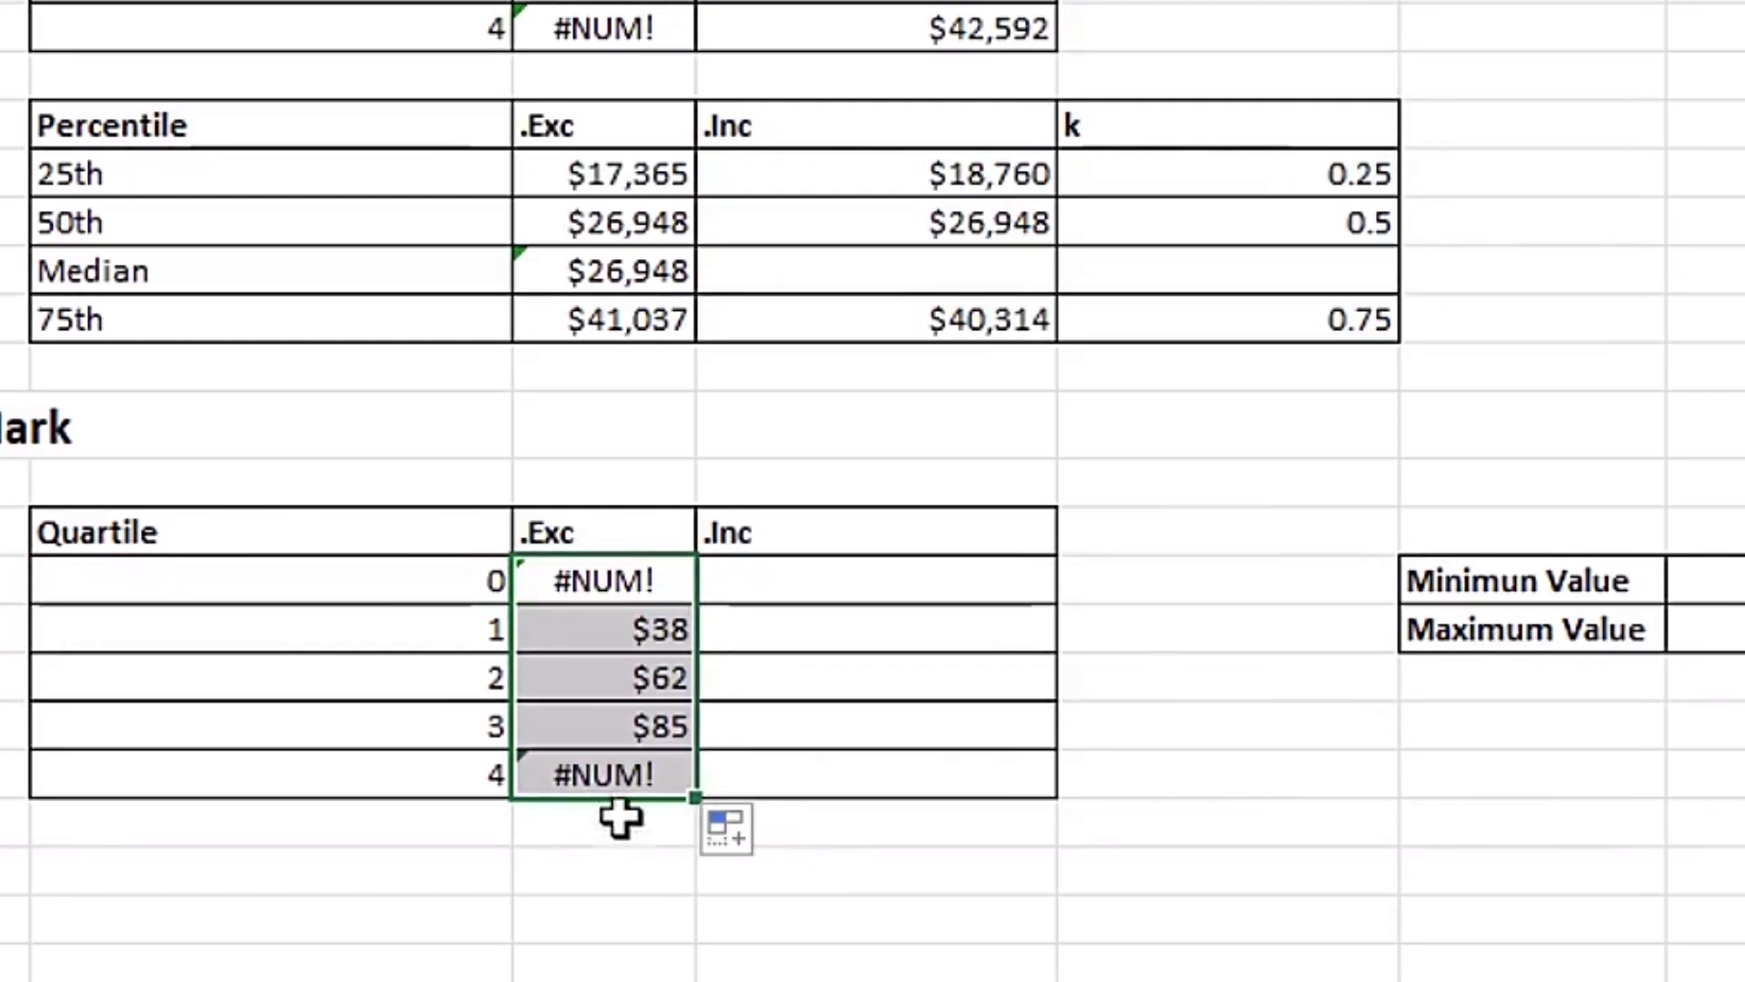
click(620, 771)
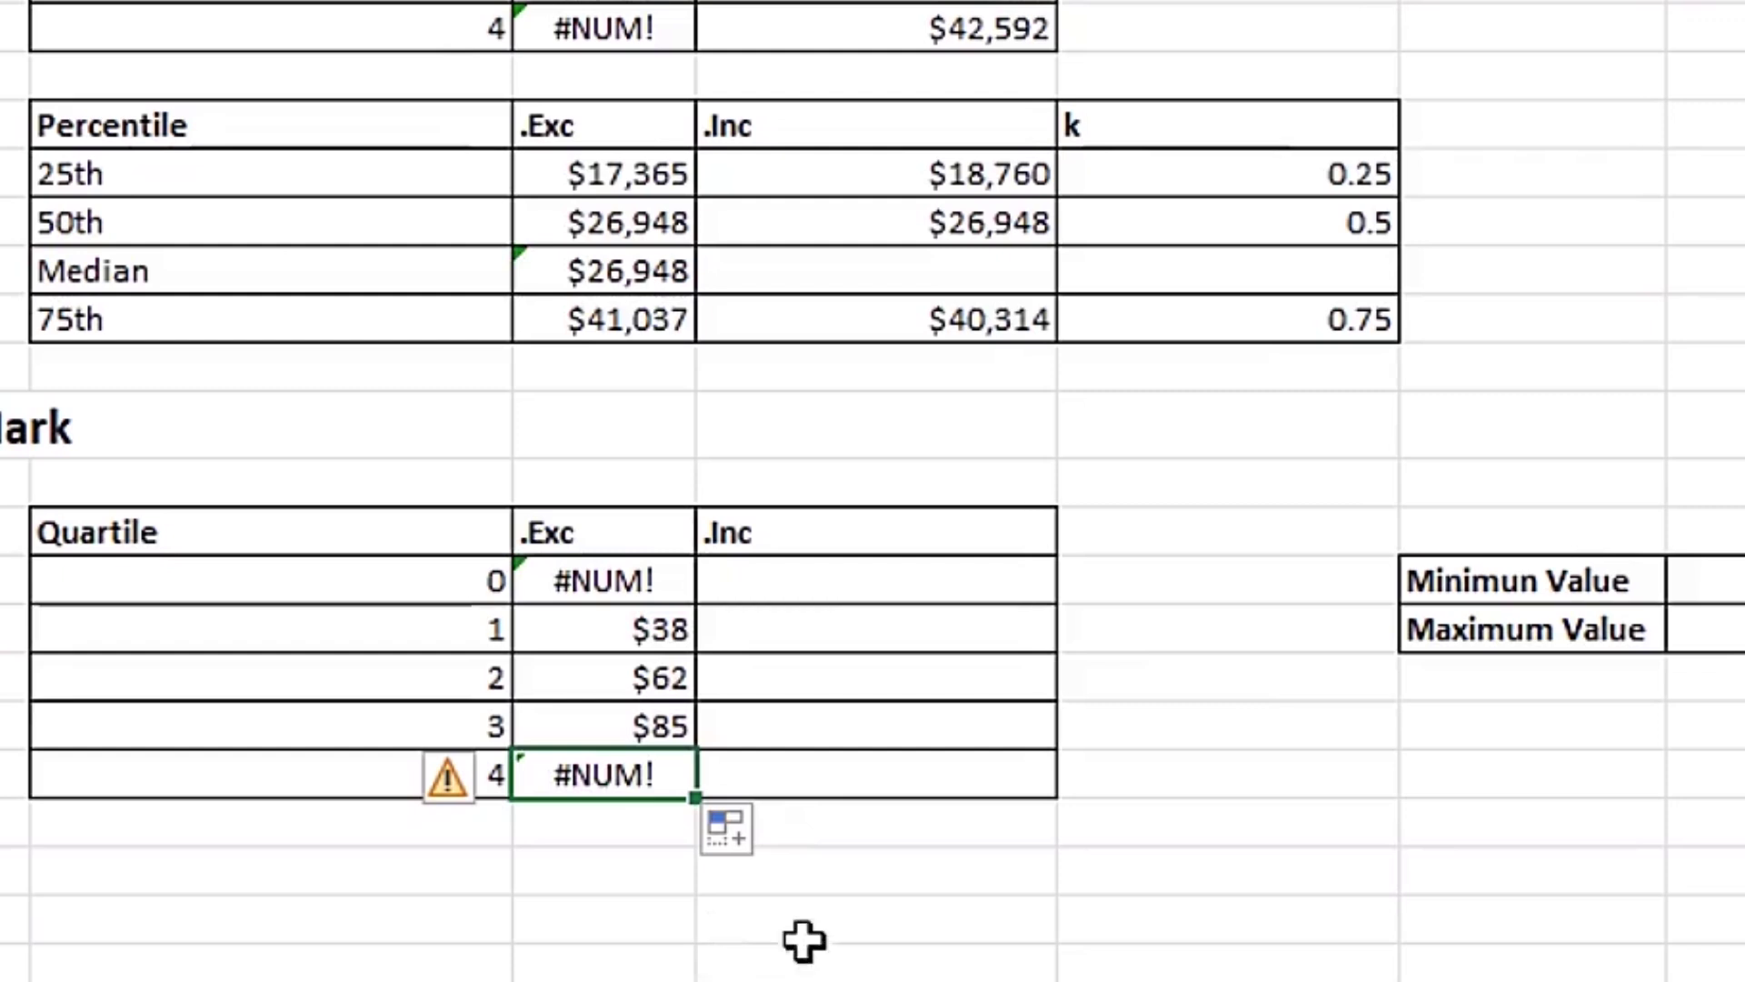
Calculate the exam marks' quartile 0 .Inc result in G41 with =QUARTILE.INC($B$41:$B$140,E41) and fill the formula down to G45
click(809, 581)
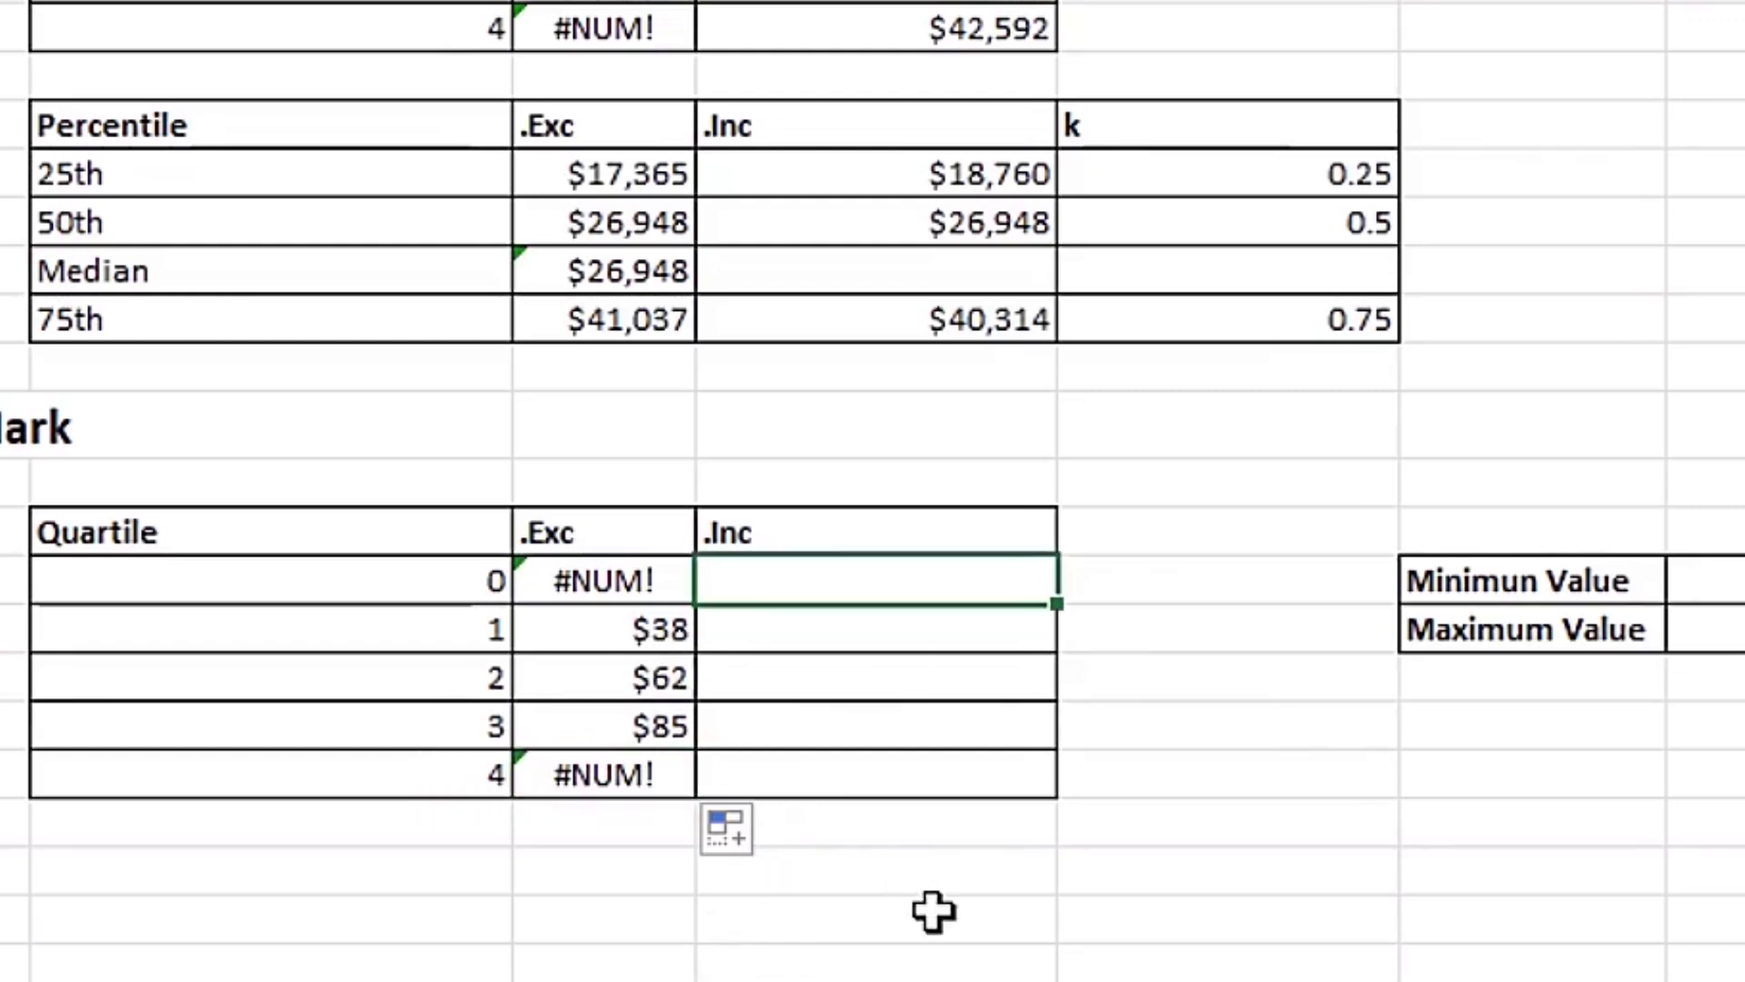
text(=qu)
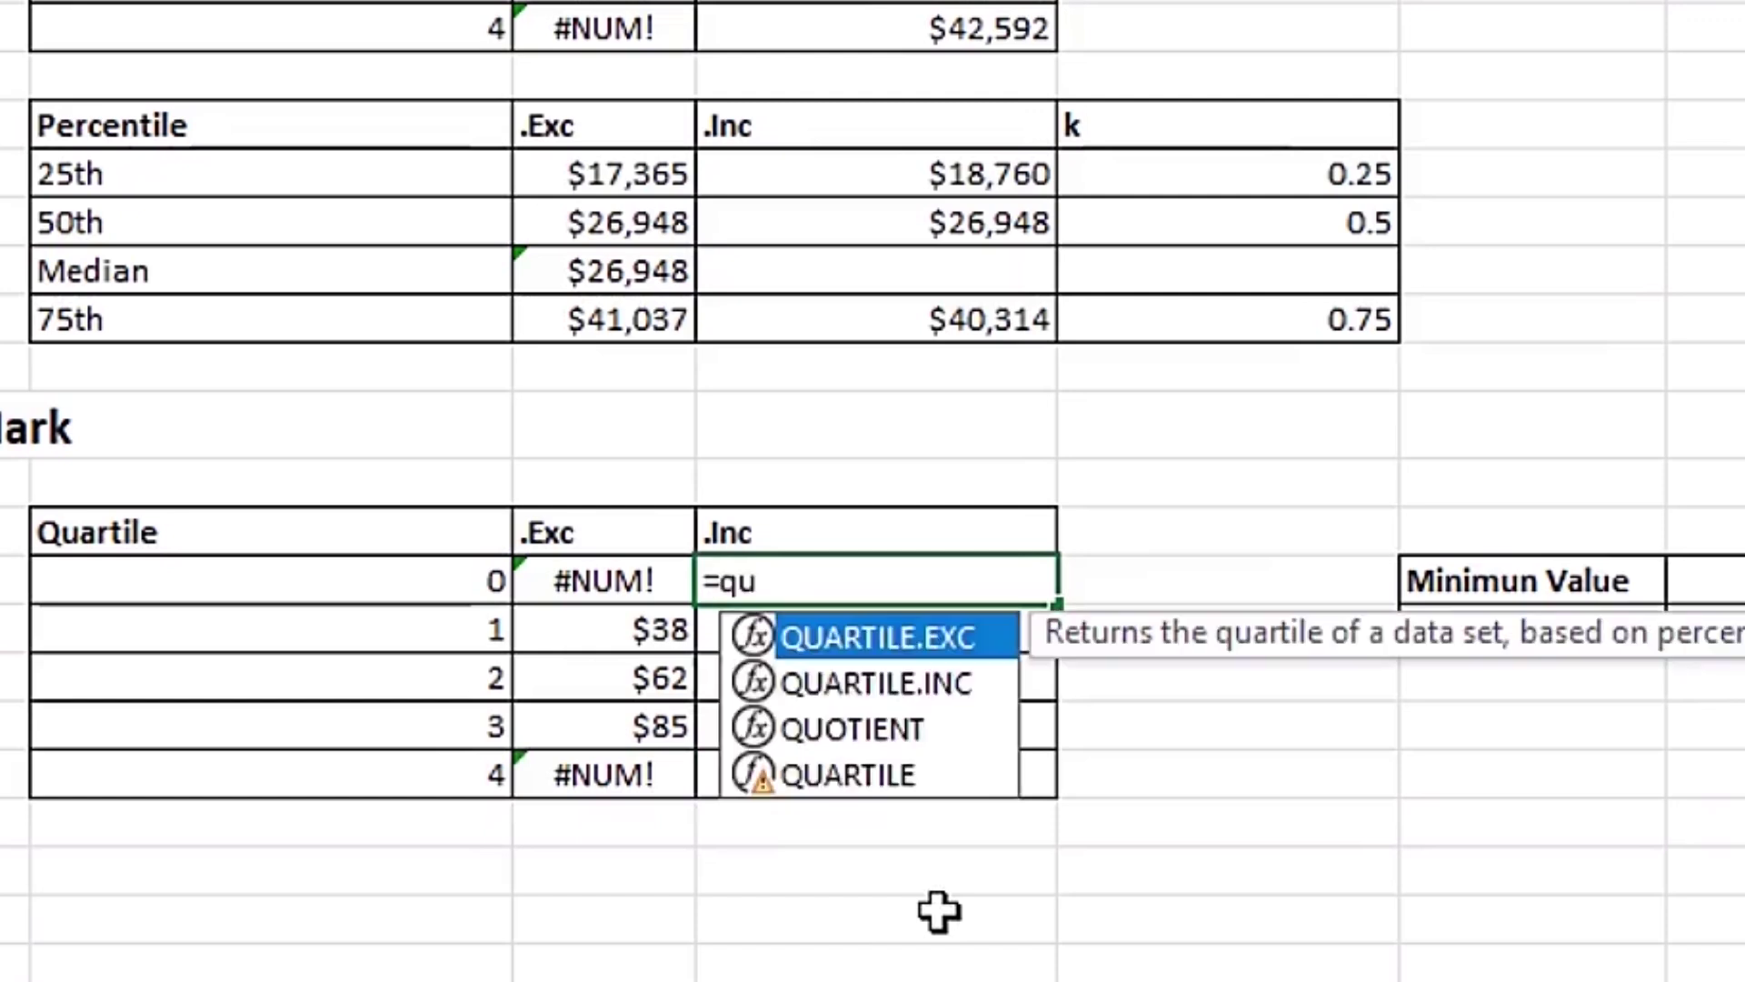
key(Down)
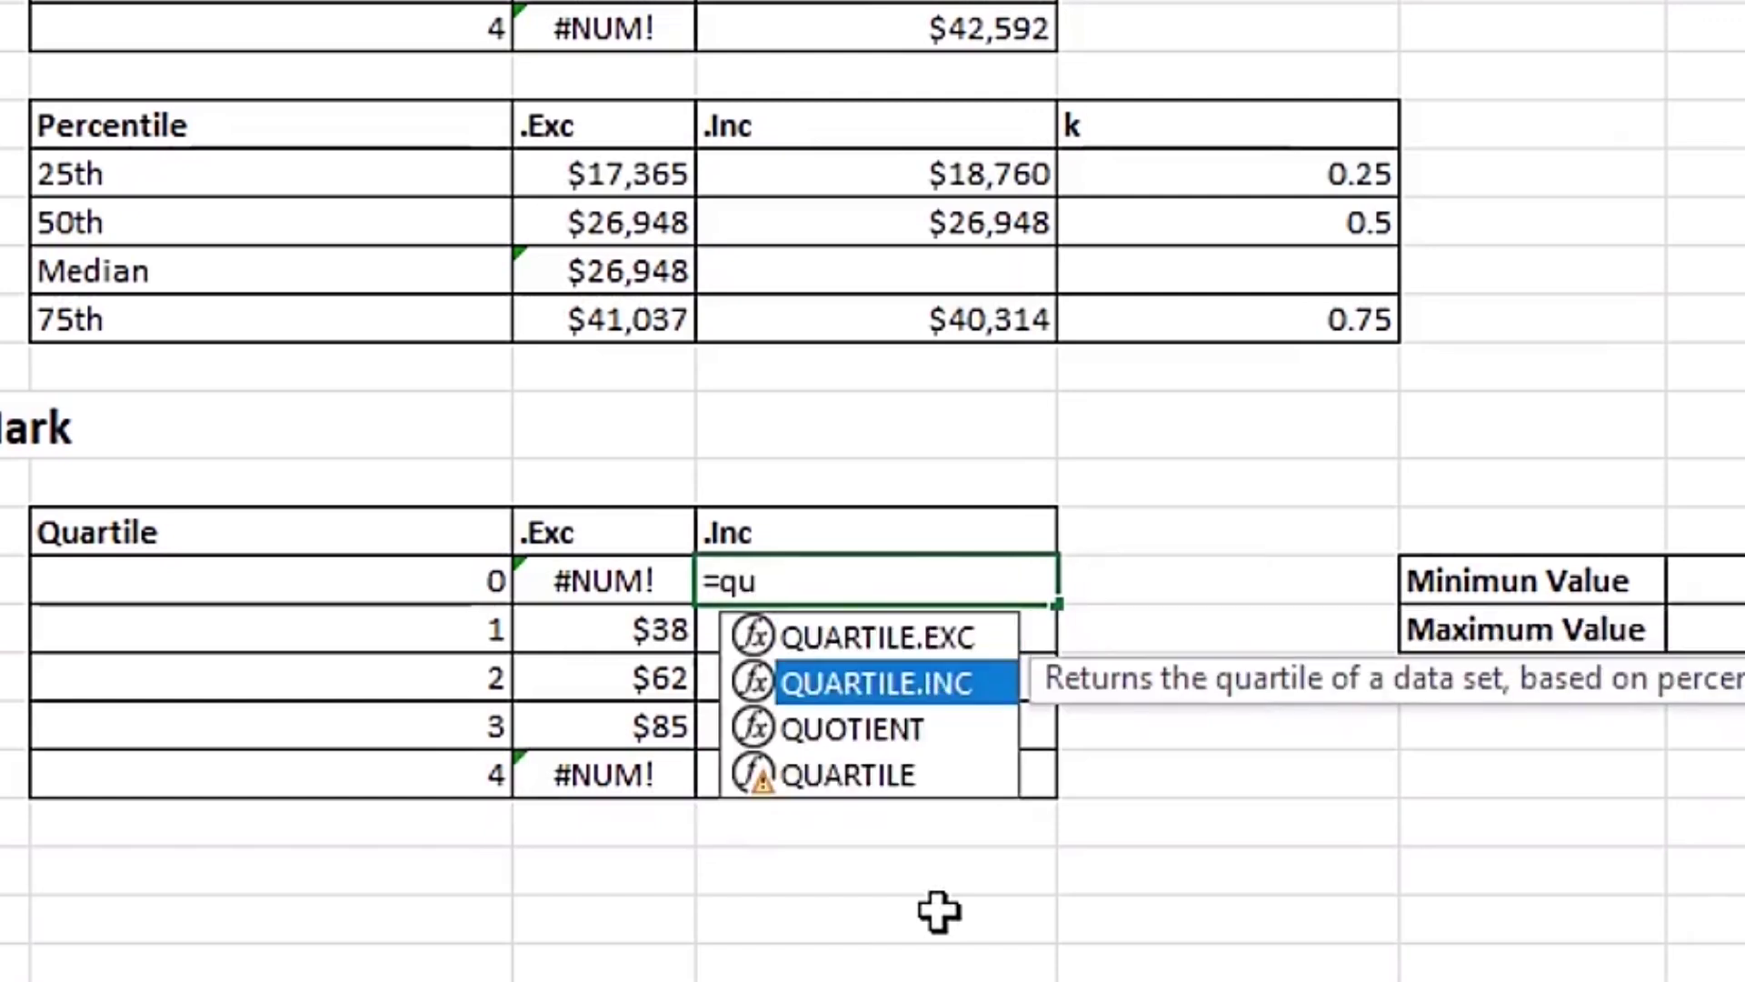
key(Tab)
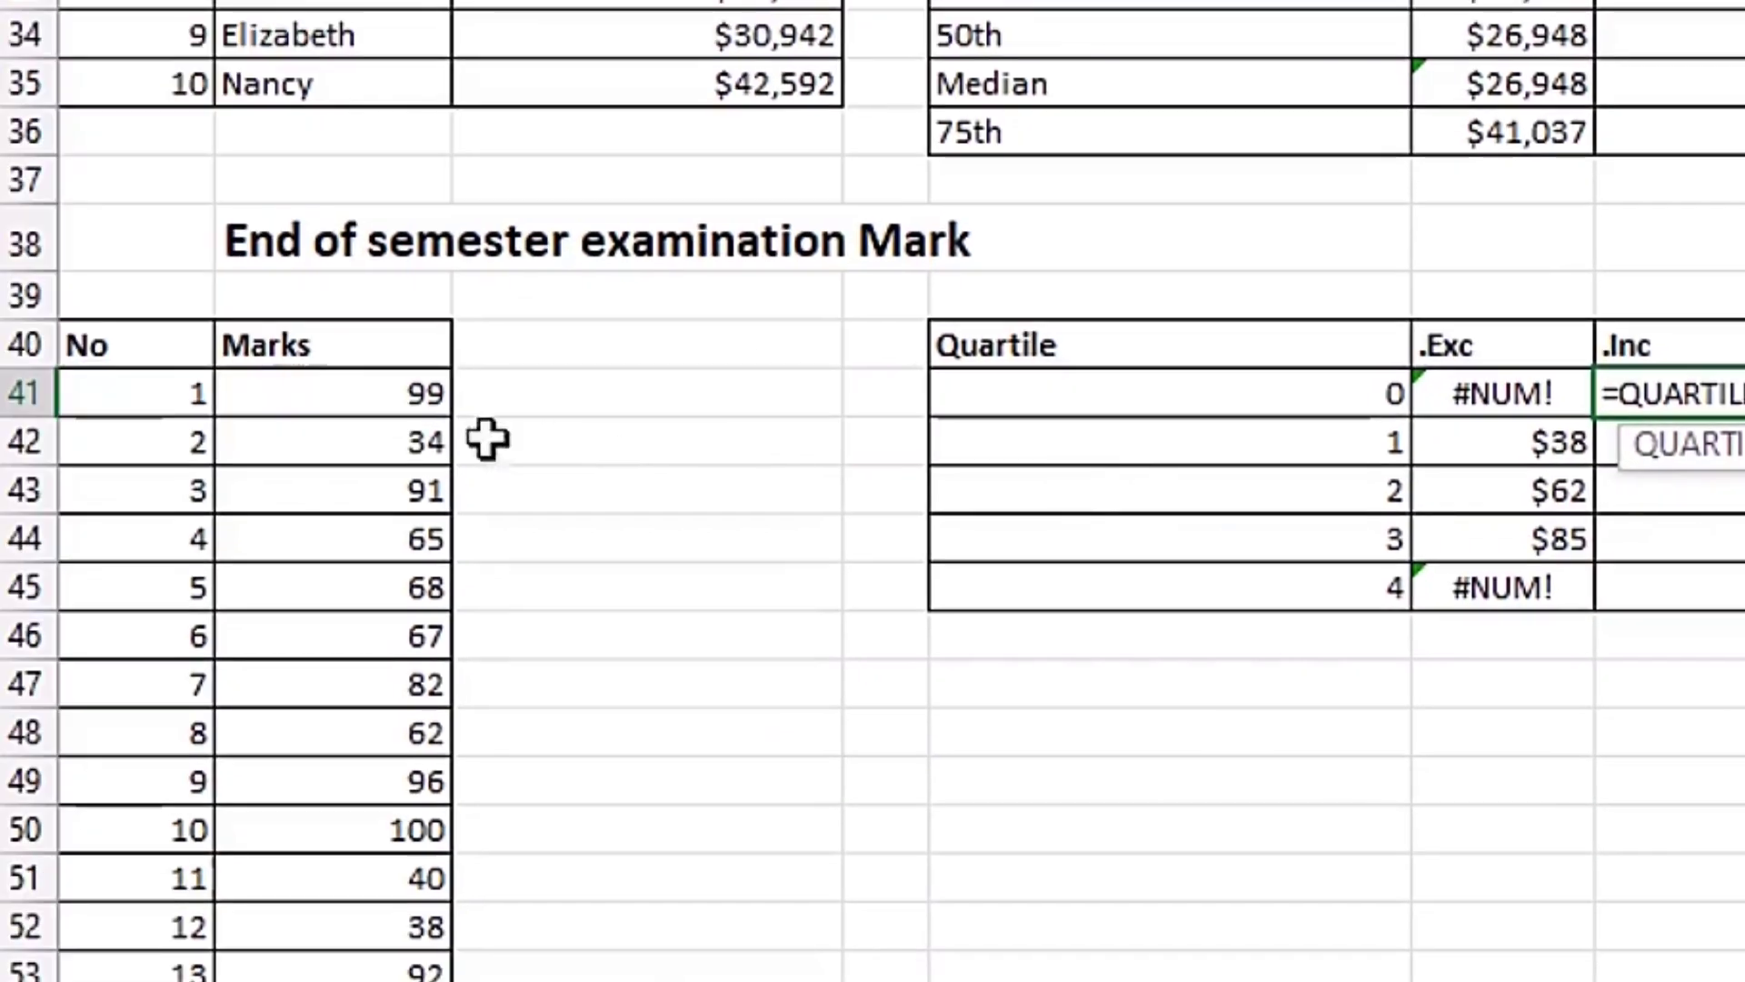
click(106, 463)
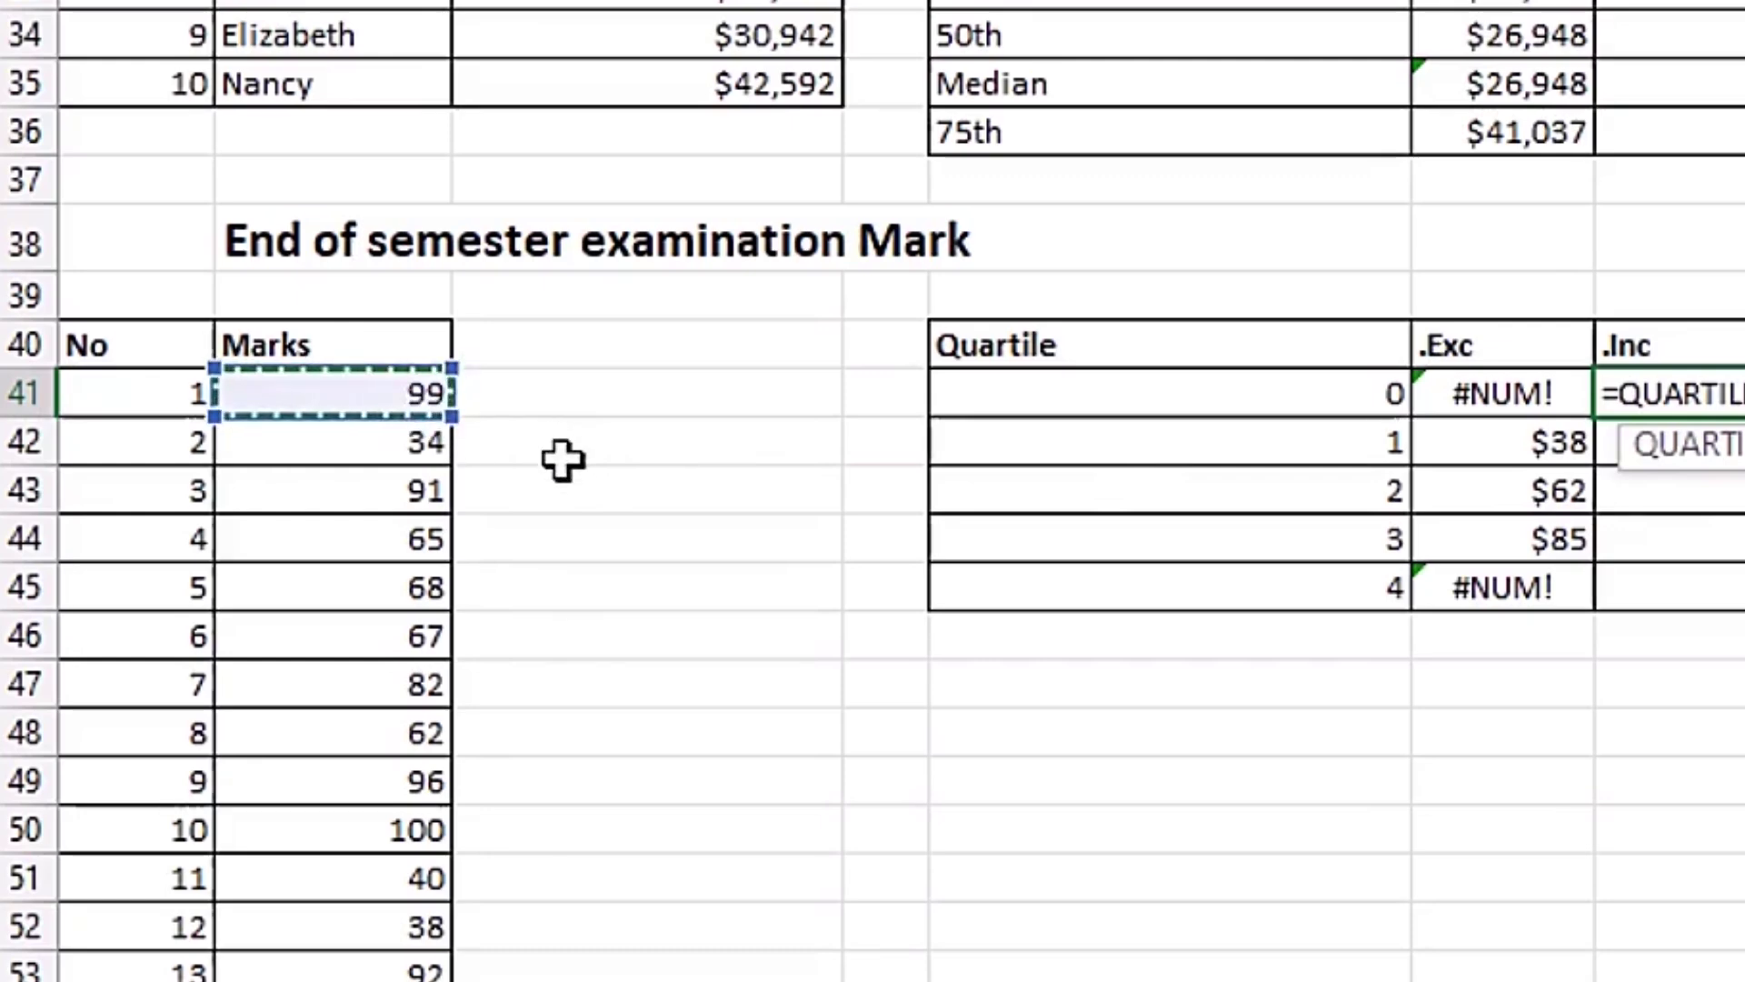
key(ctrl+shift+Down)
key(F4)
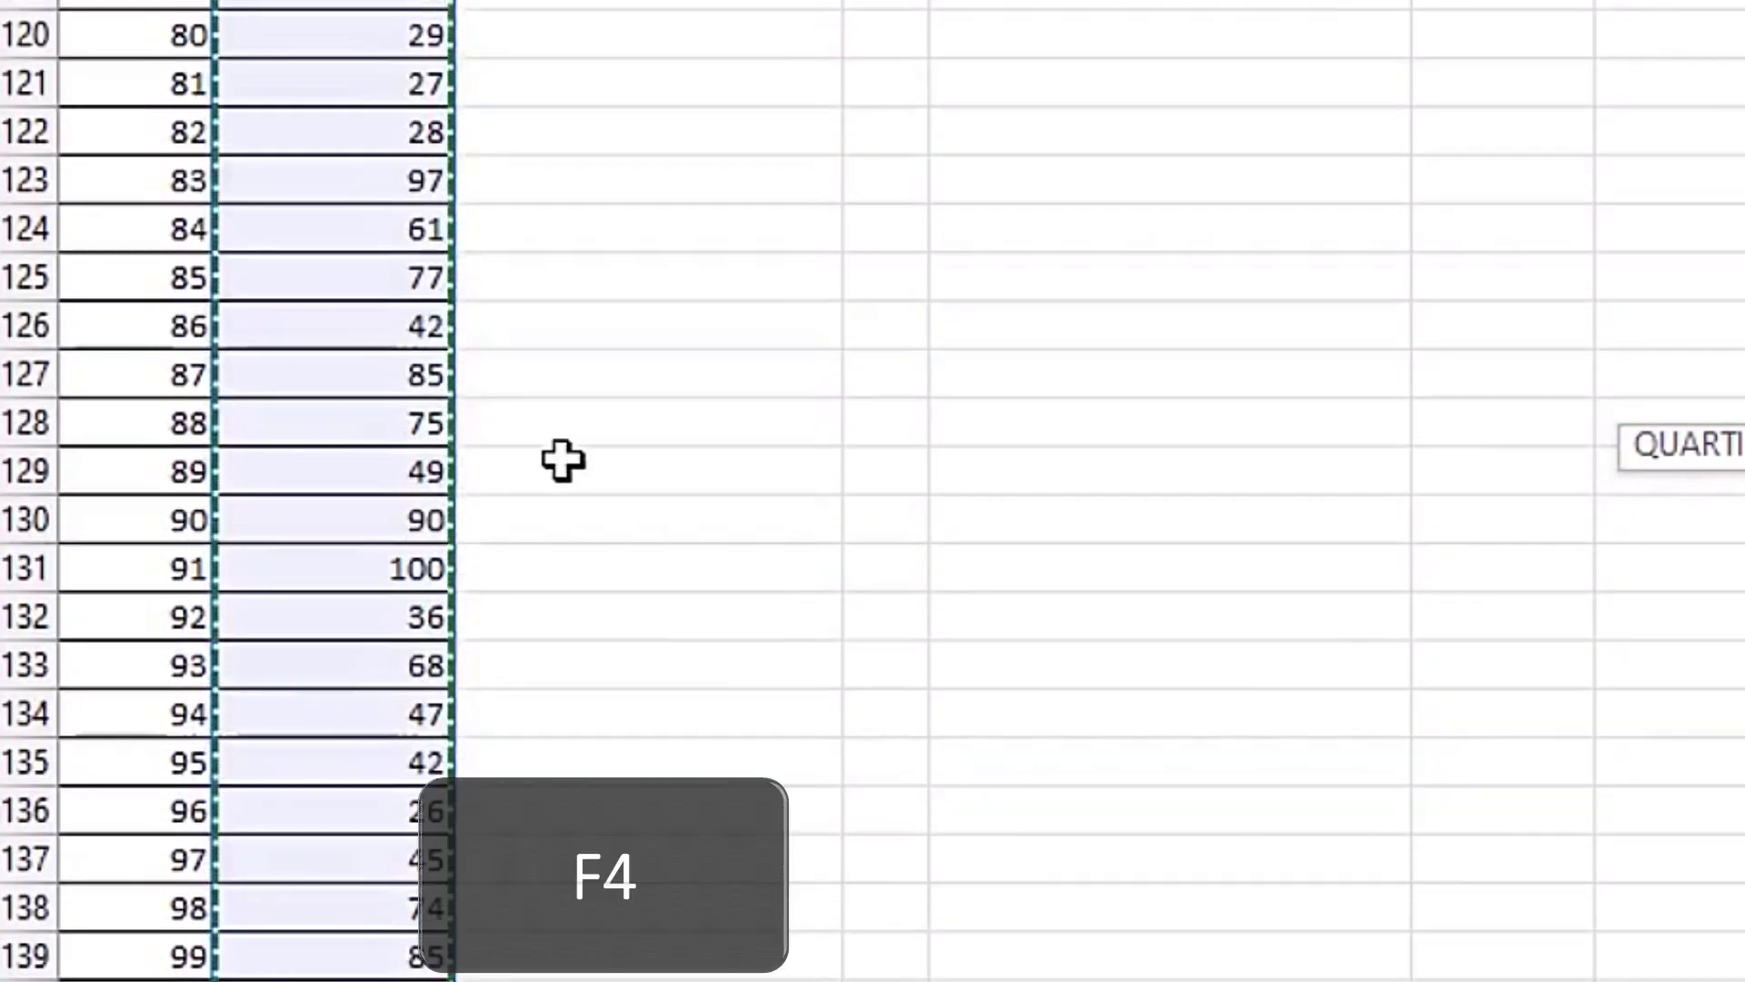
text(,)
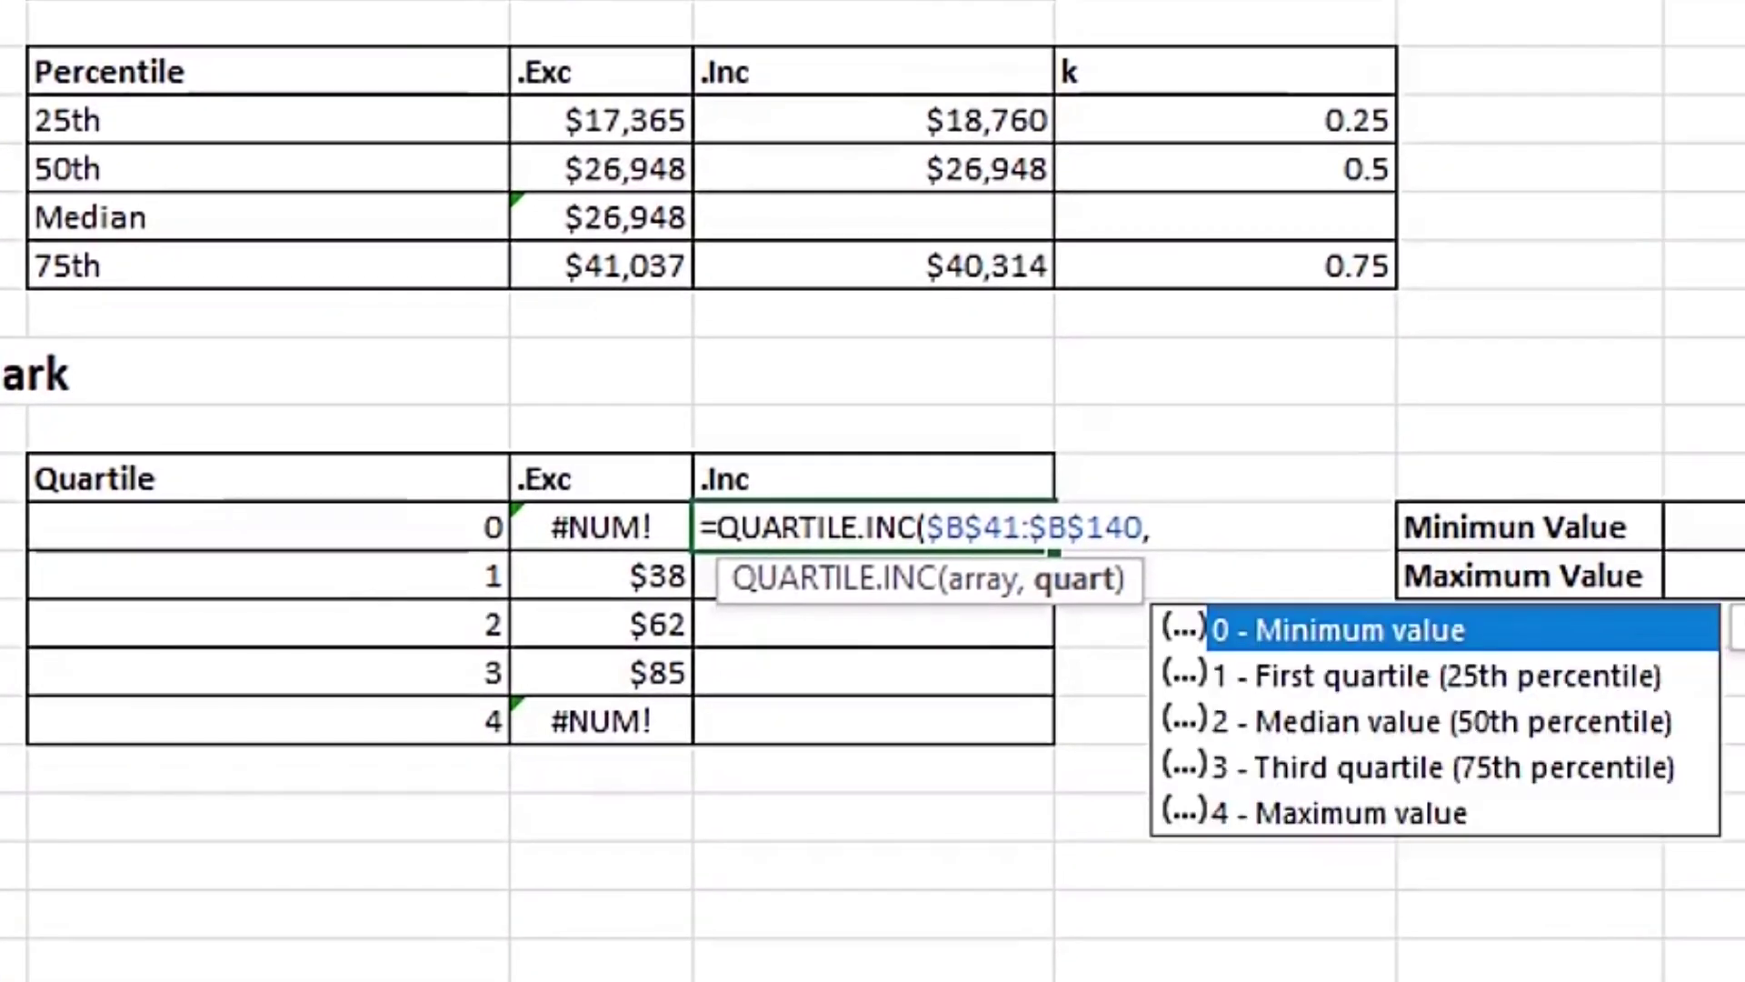
click(409, 530)
text())
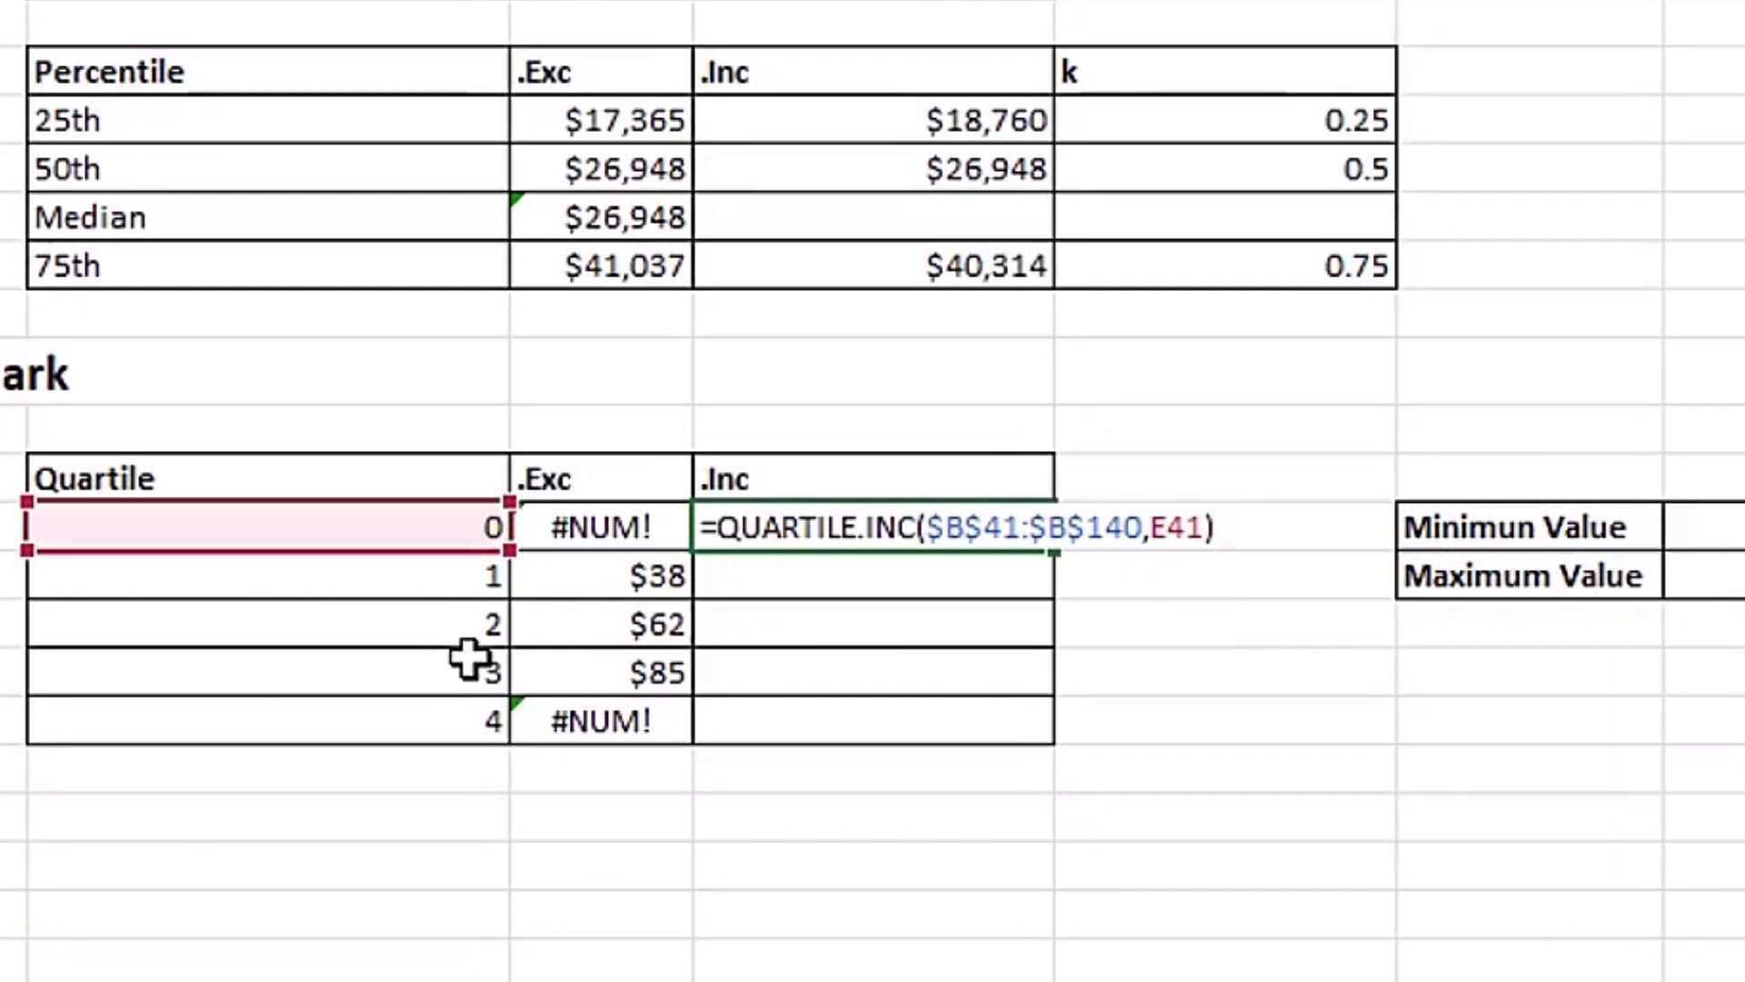
key(ctrl+Return)
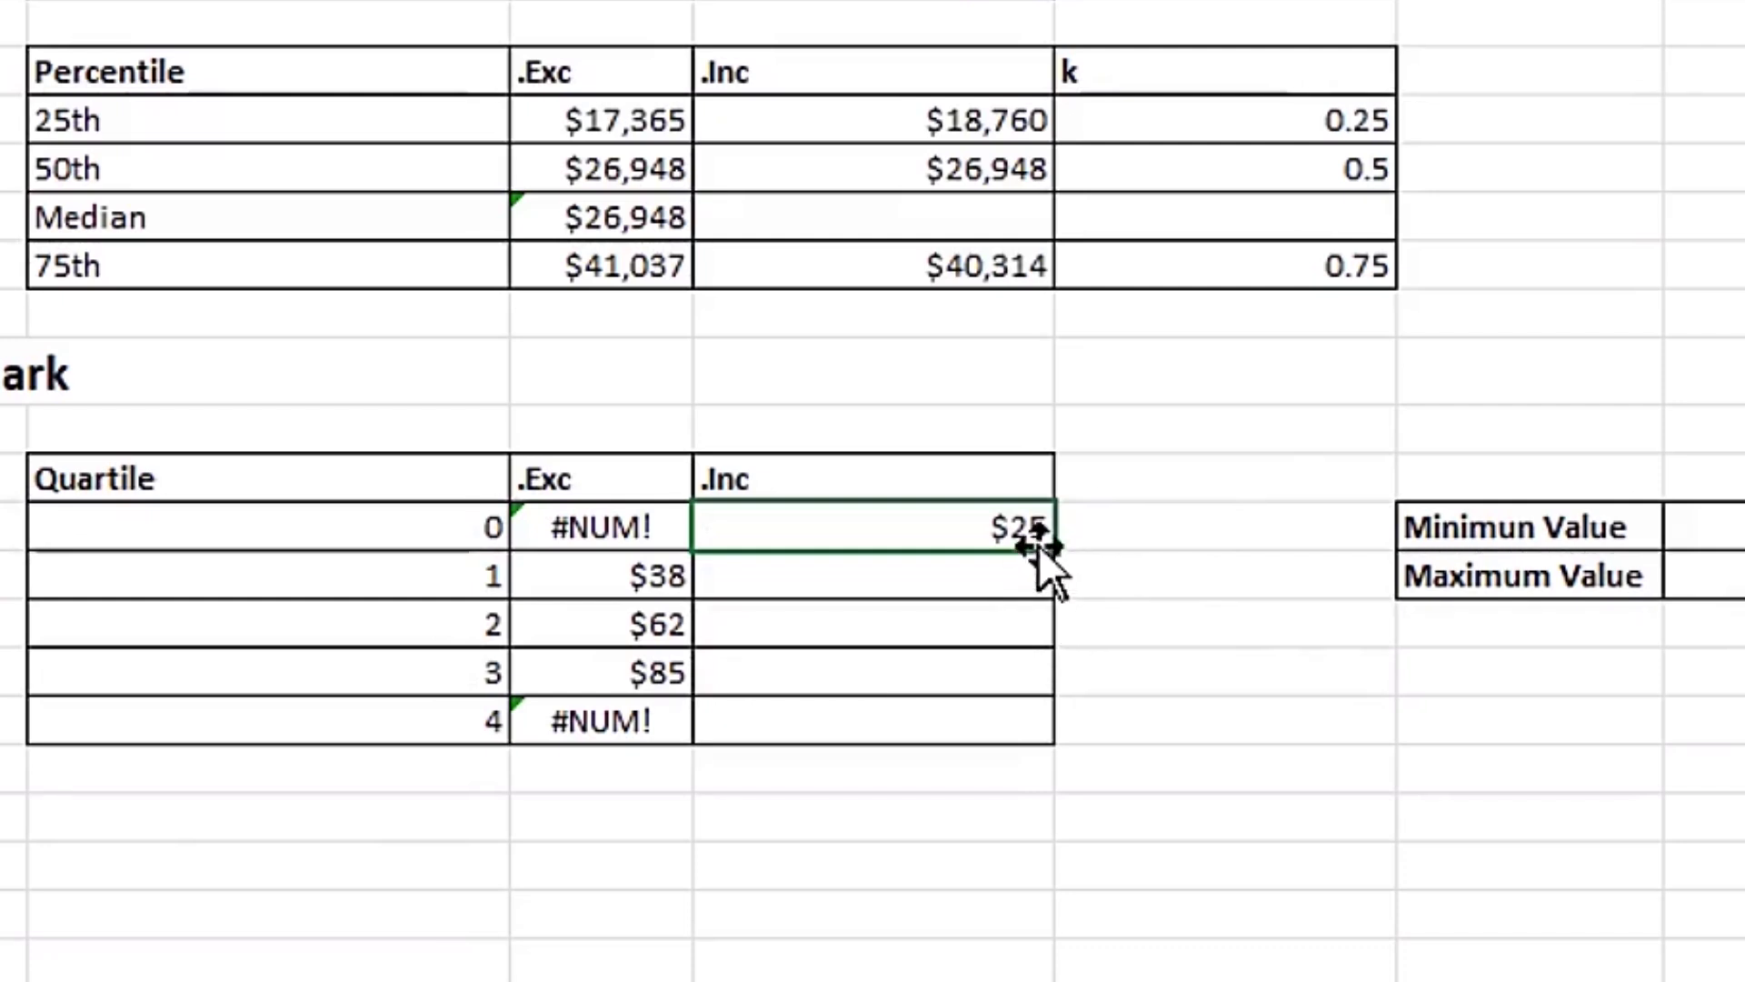
drag(1047, 549, 1046, 722)
Inspect the MIN and MAX formulas over B41:B140 behind the exam marks' minimum and maximum values in J41 and J42
click(1727, 527)
double_click(1731, 527)
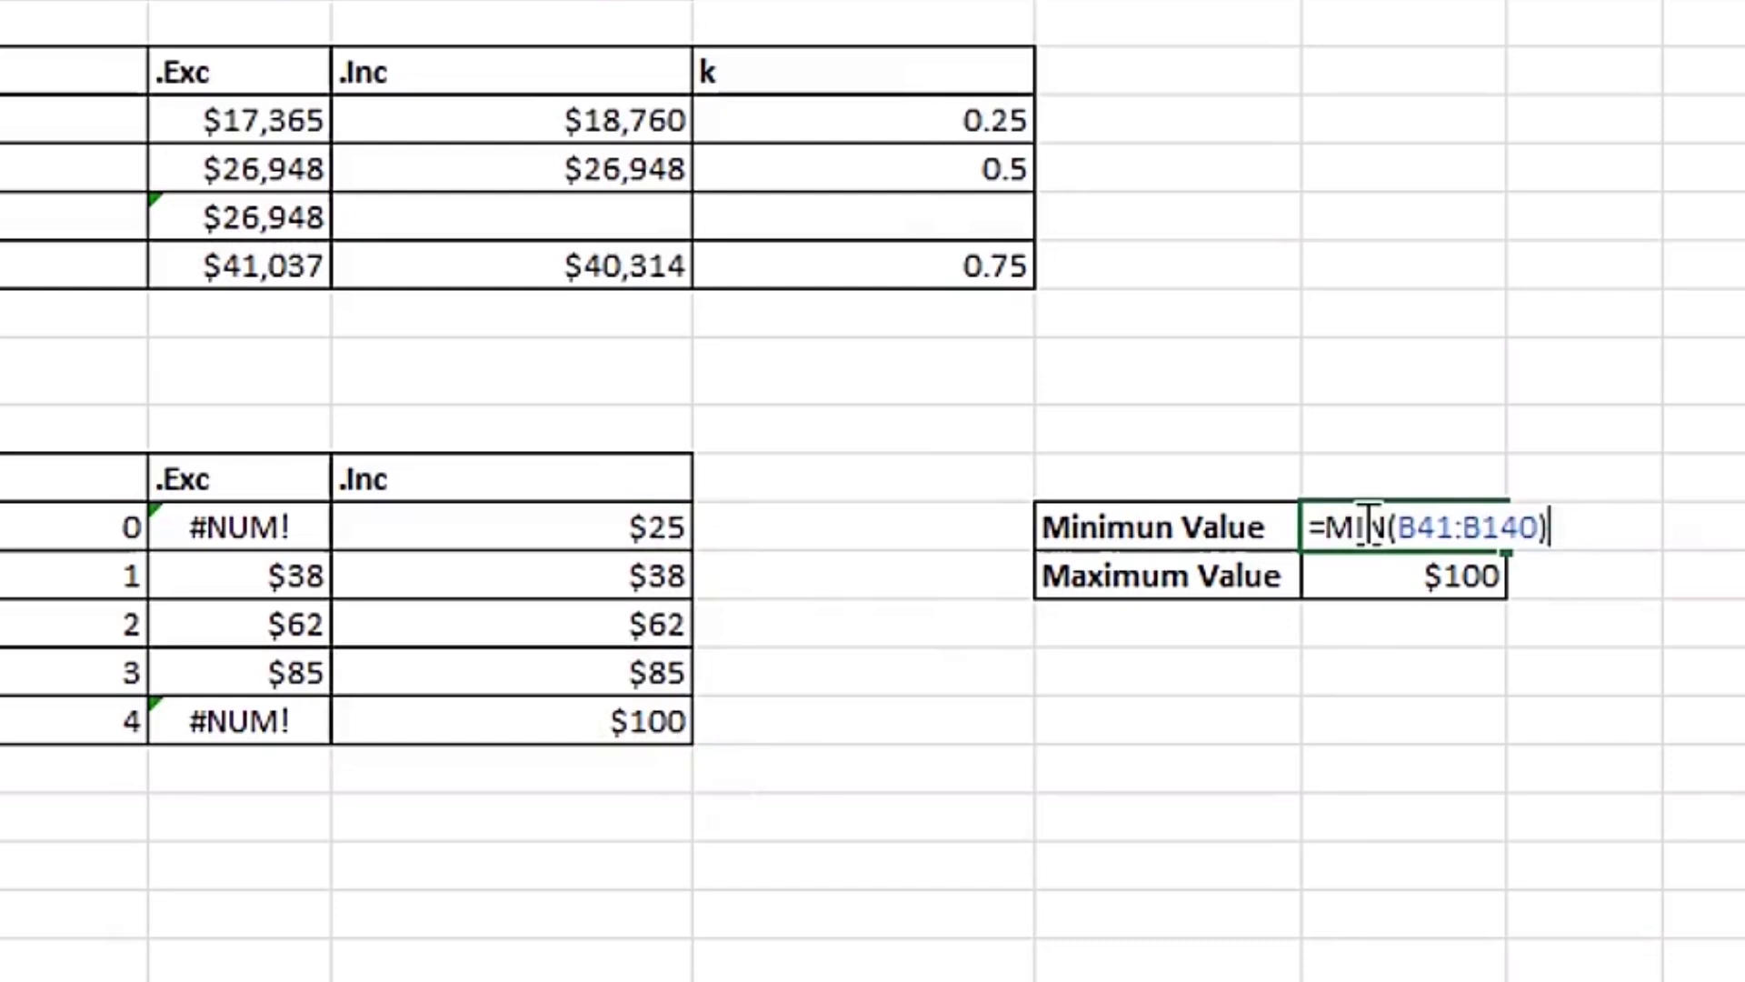
click(1369, 525)
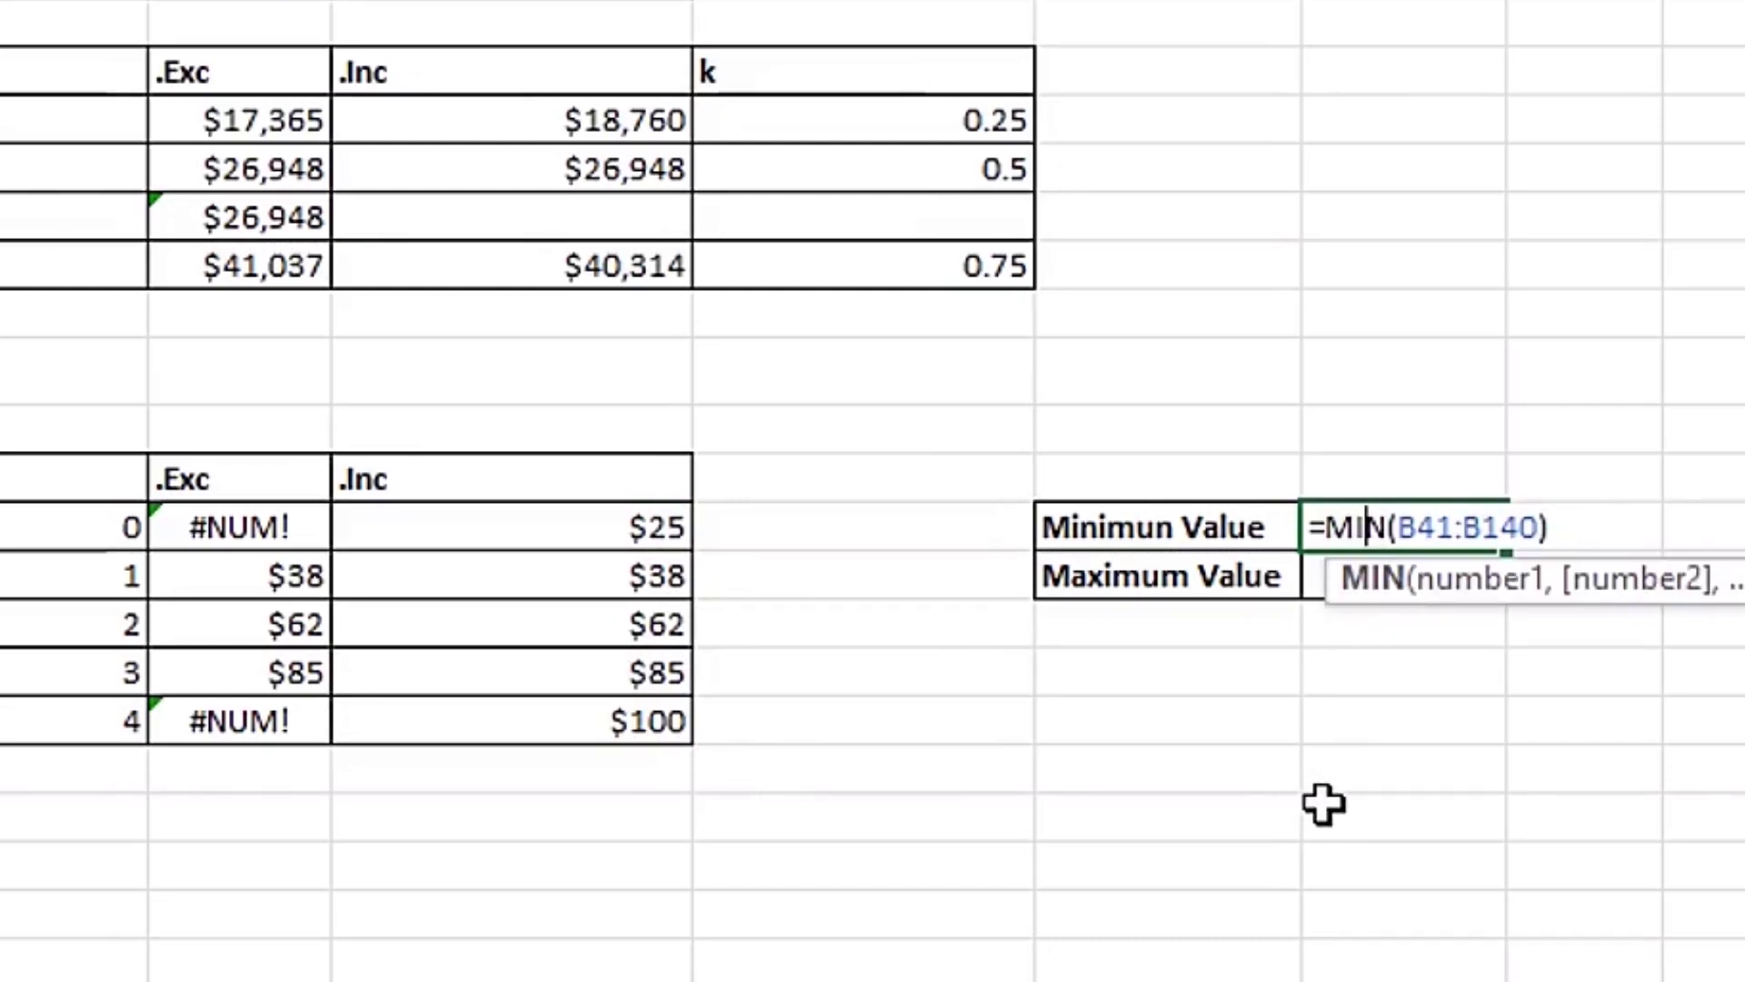
key(Escape)
double_click(1397, 582)
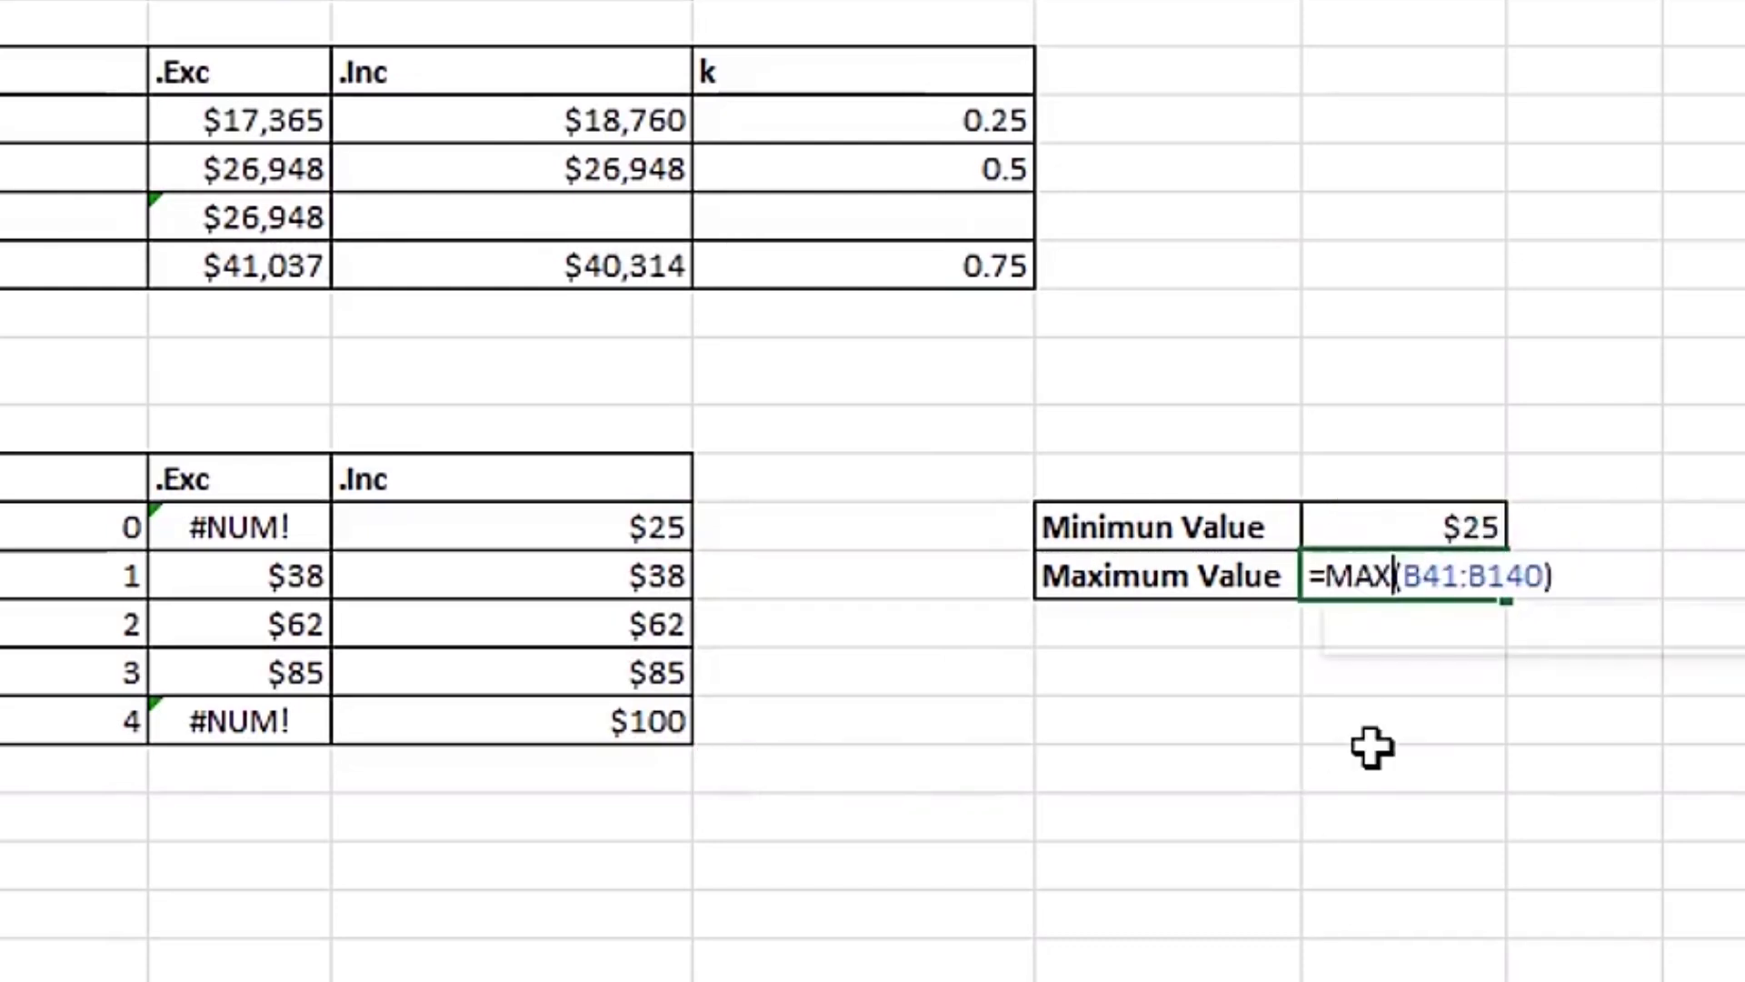
key(Escape)
Set the exam marks' .Inc quartile results in G41:G45 to the General number format
drag(545, 575, 573, 637)
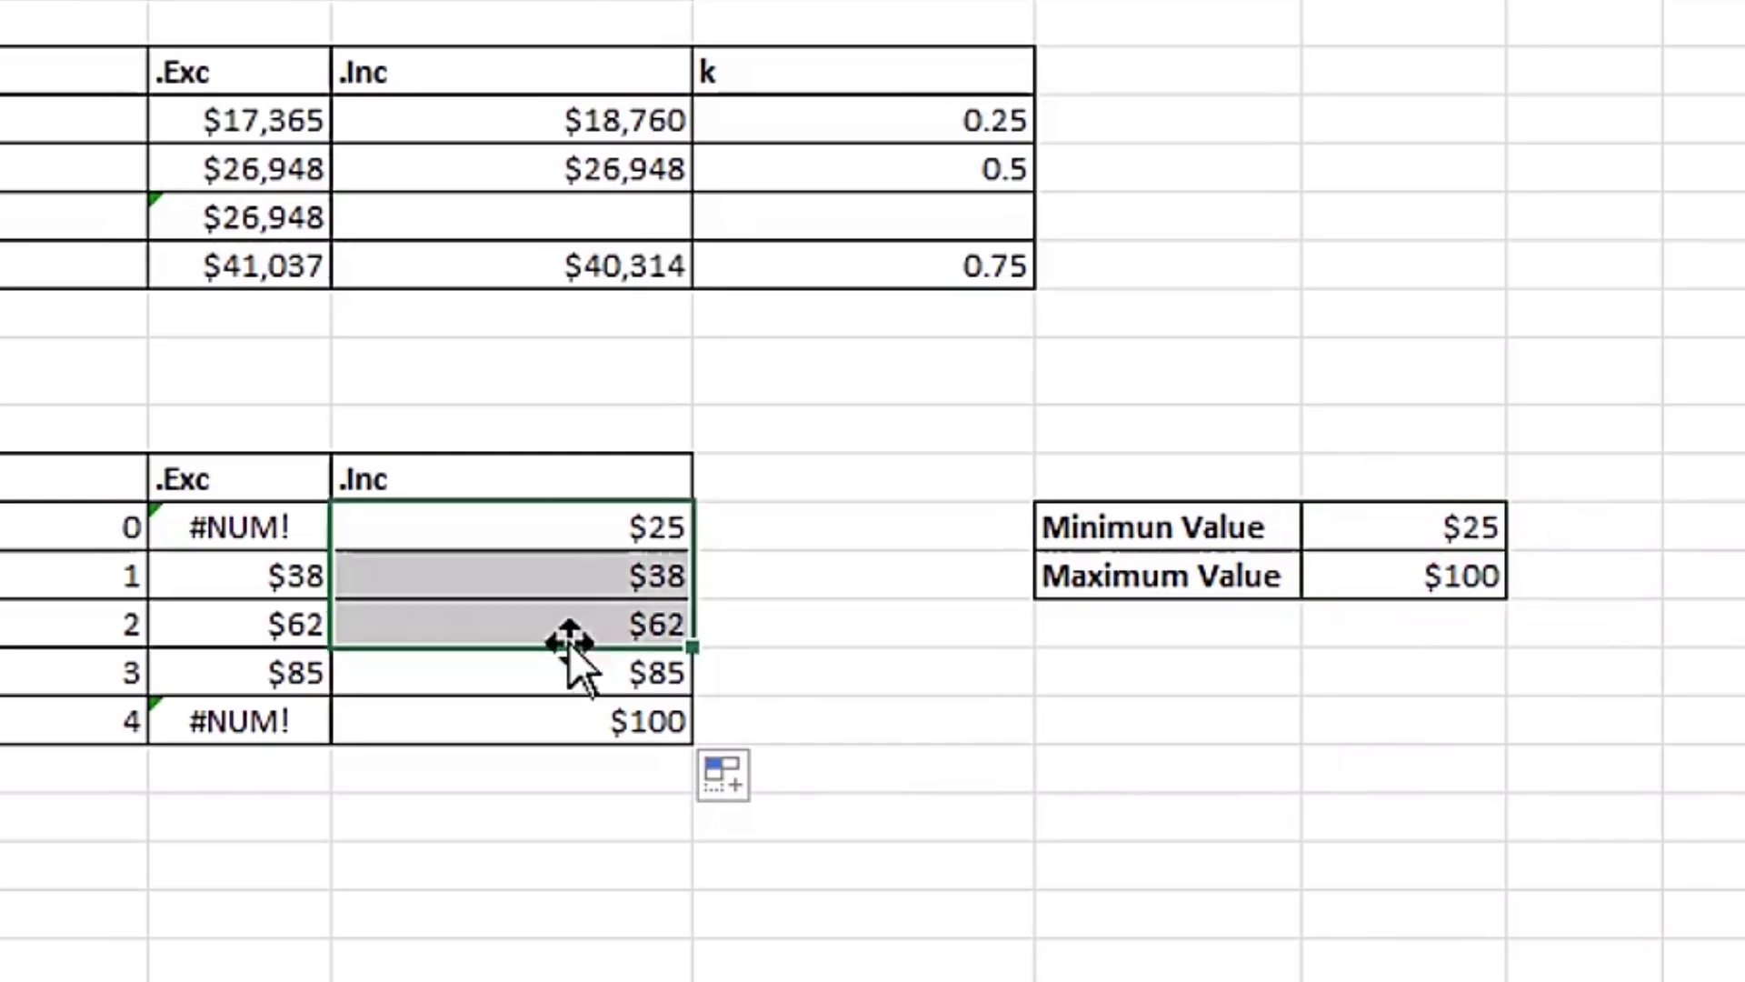
click(555, 527)
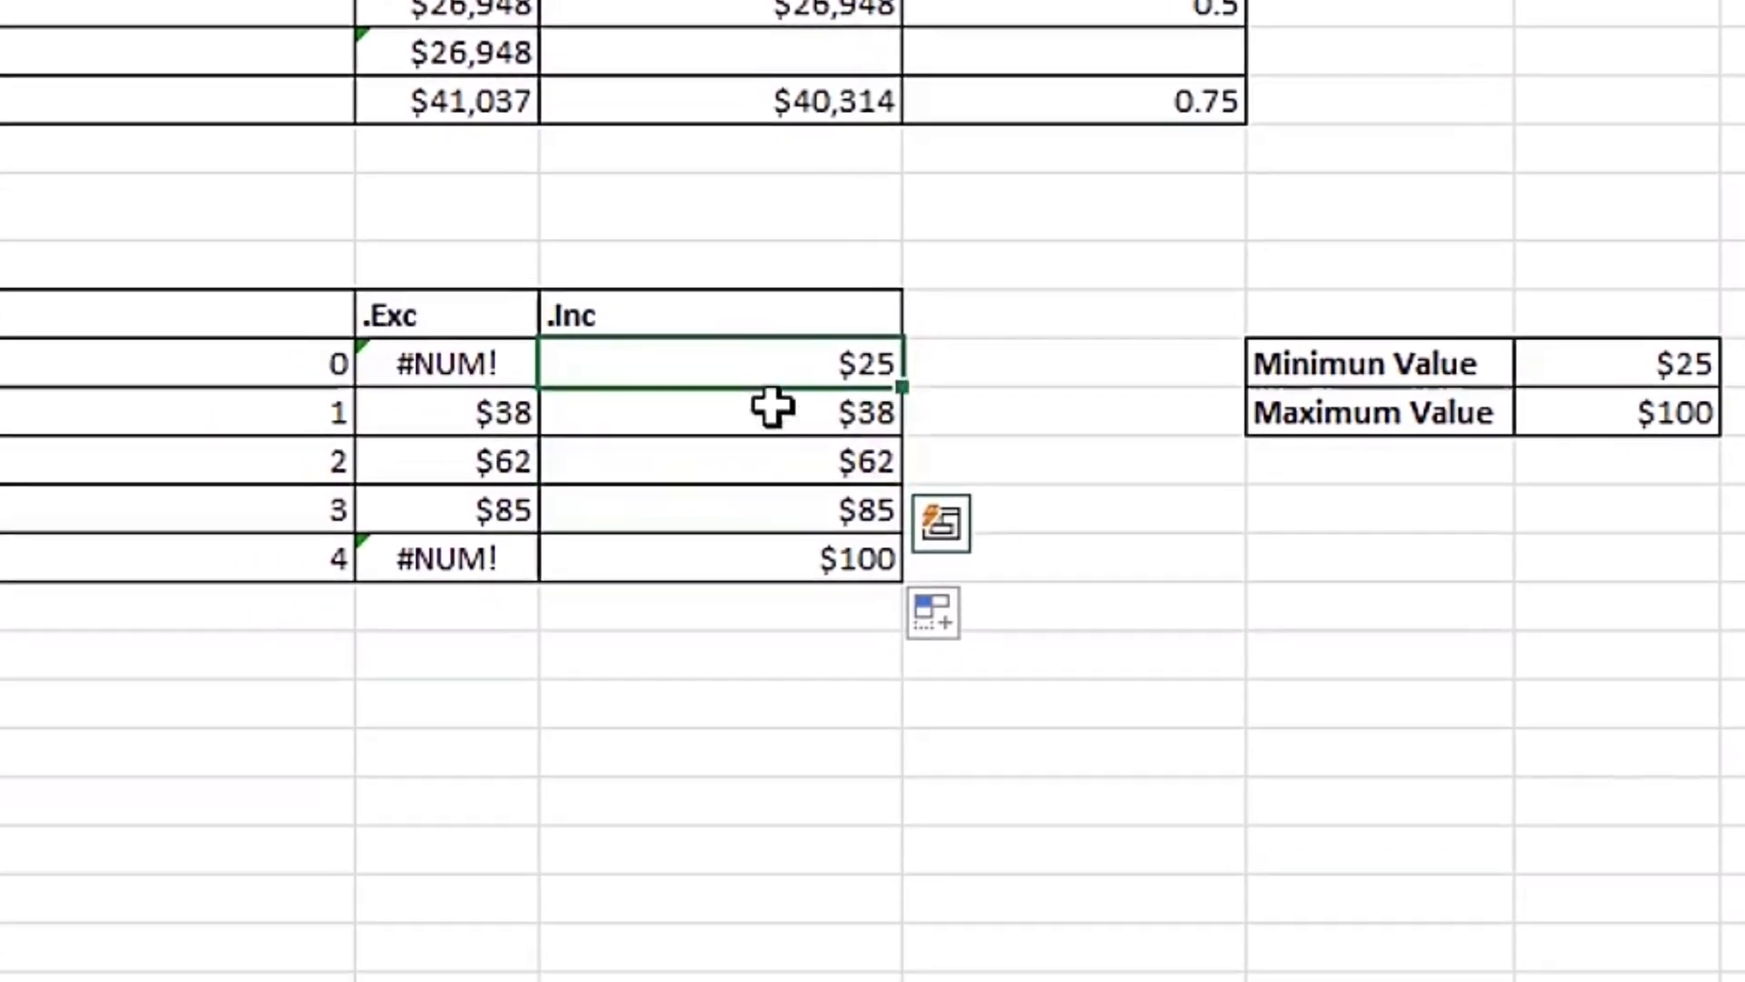
drag(772, 408, 778, 565)
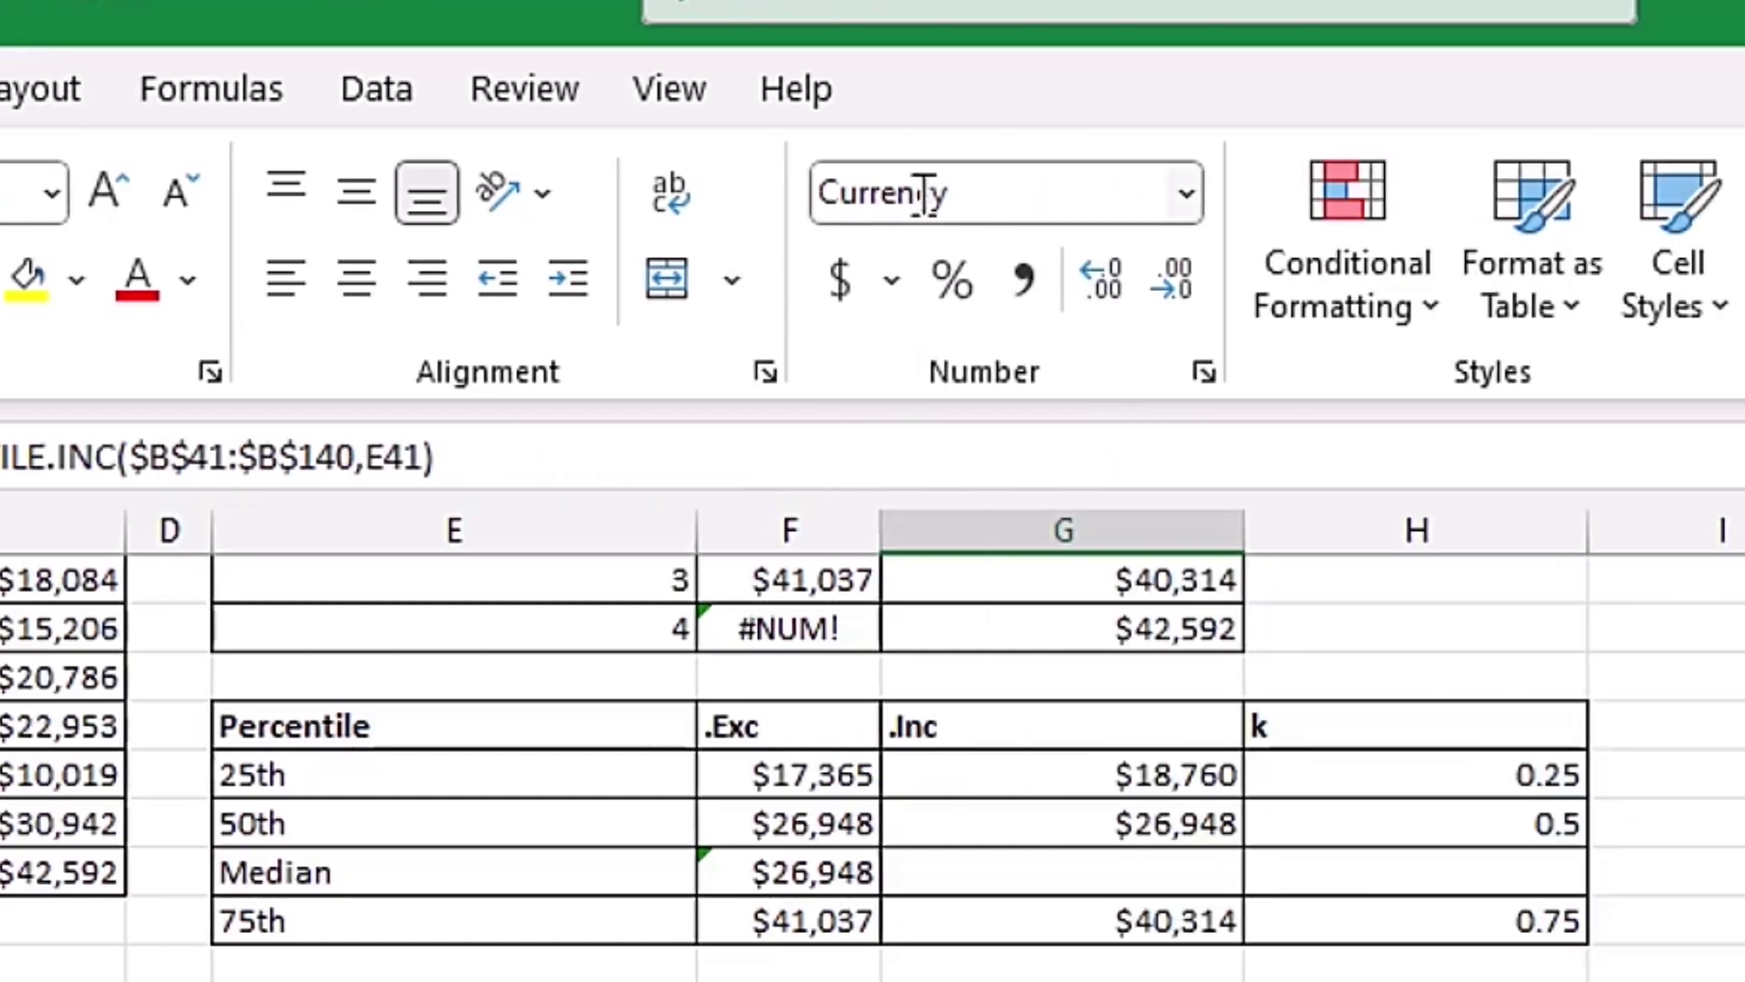
click(1187, 192)
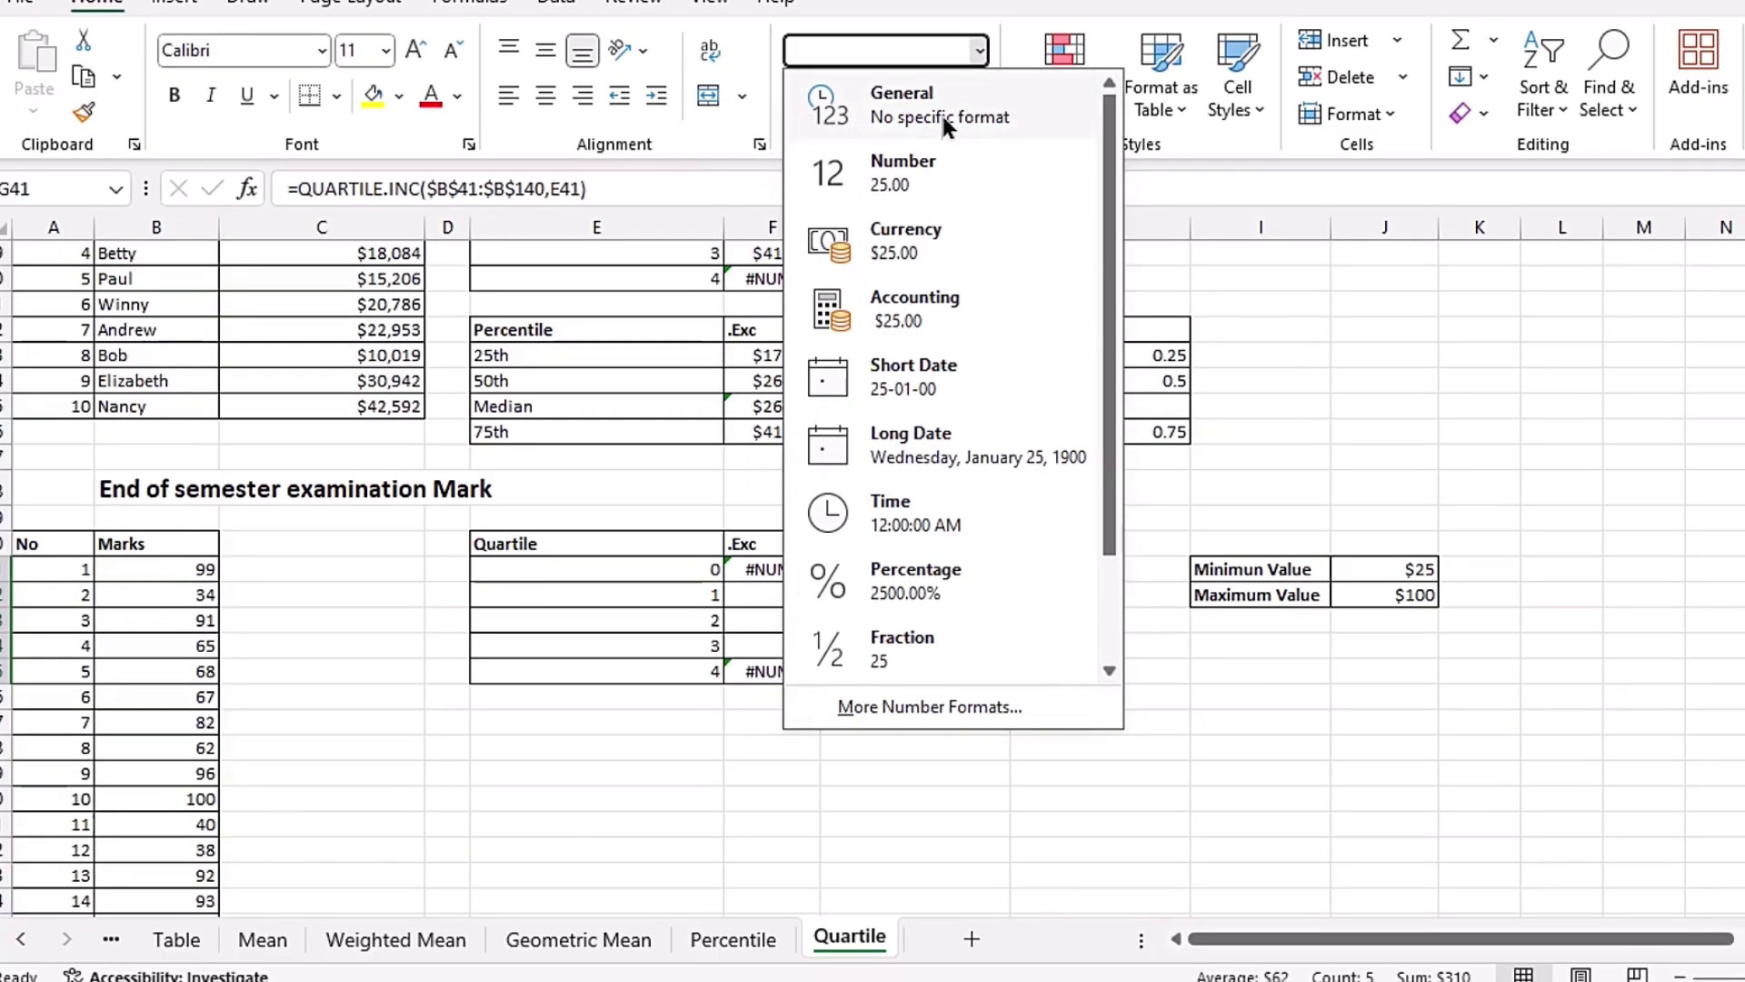
click(834, 91)
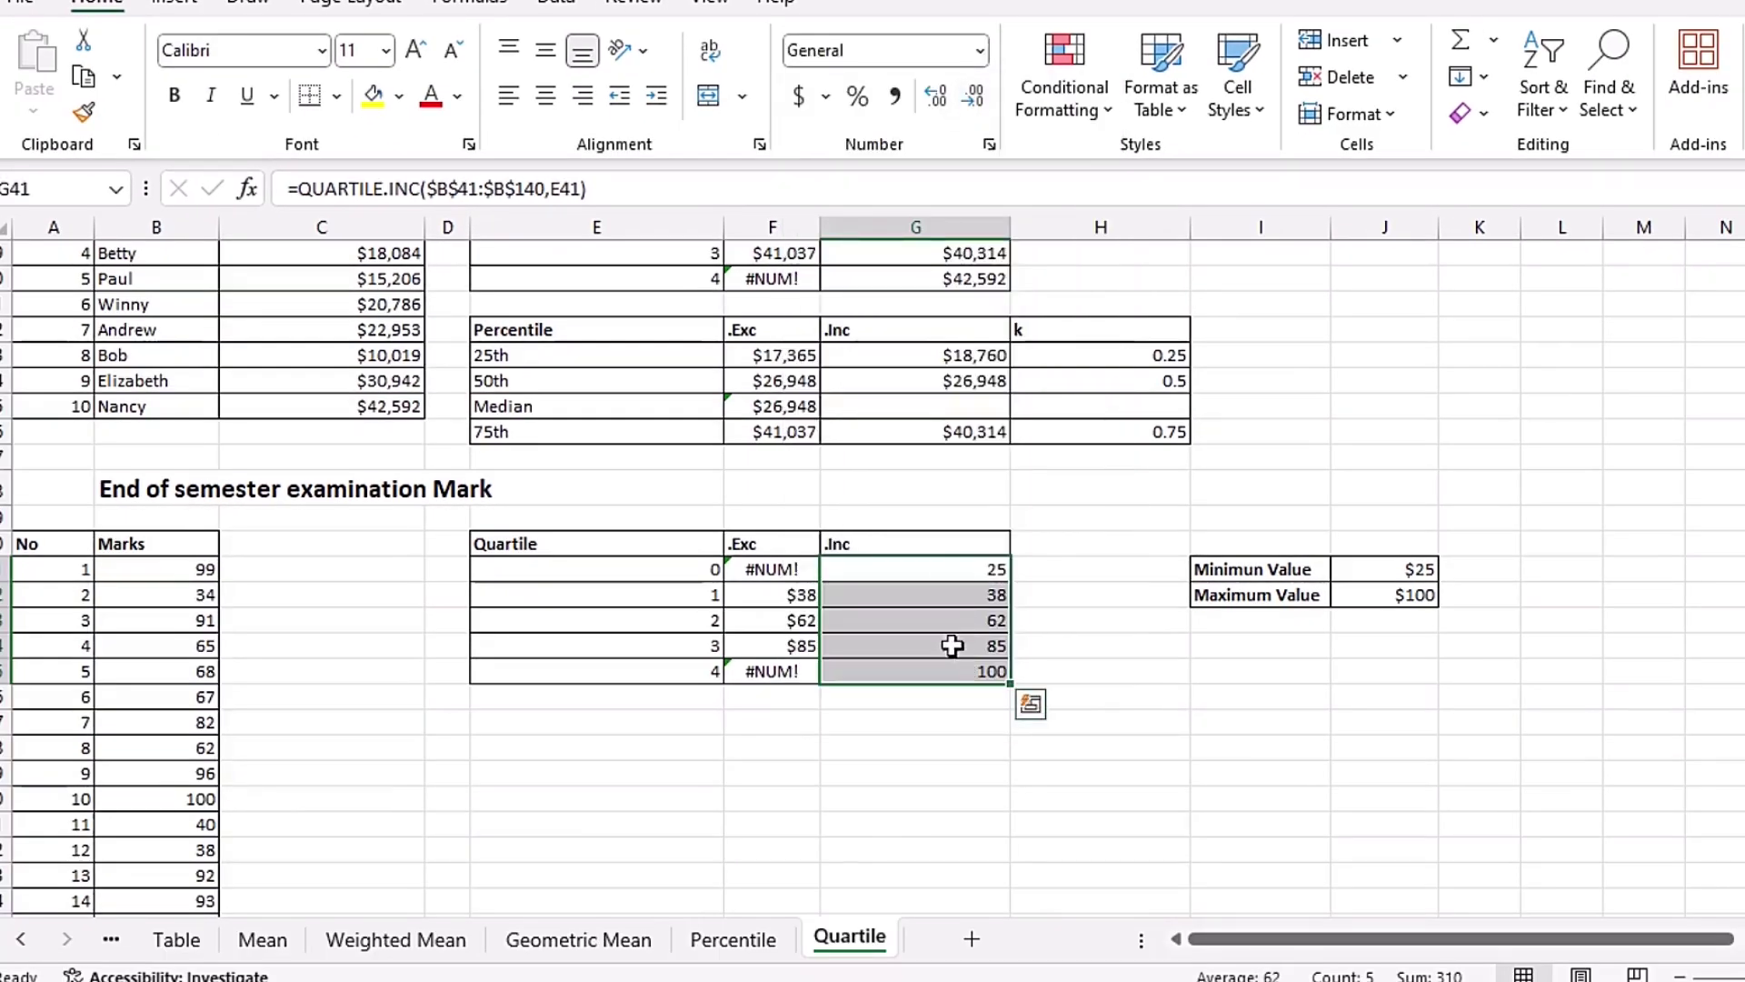
click(1045, 584)
click(946, 571)
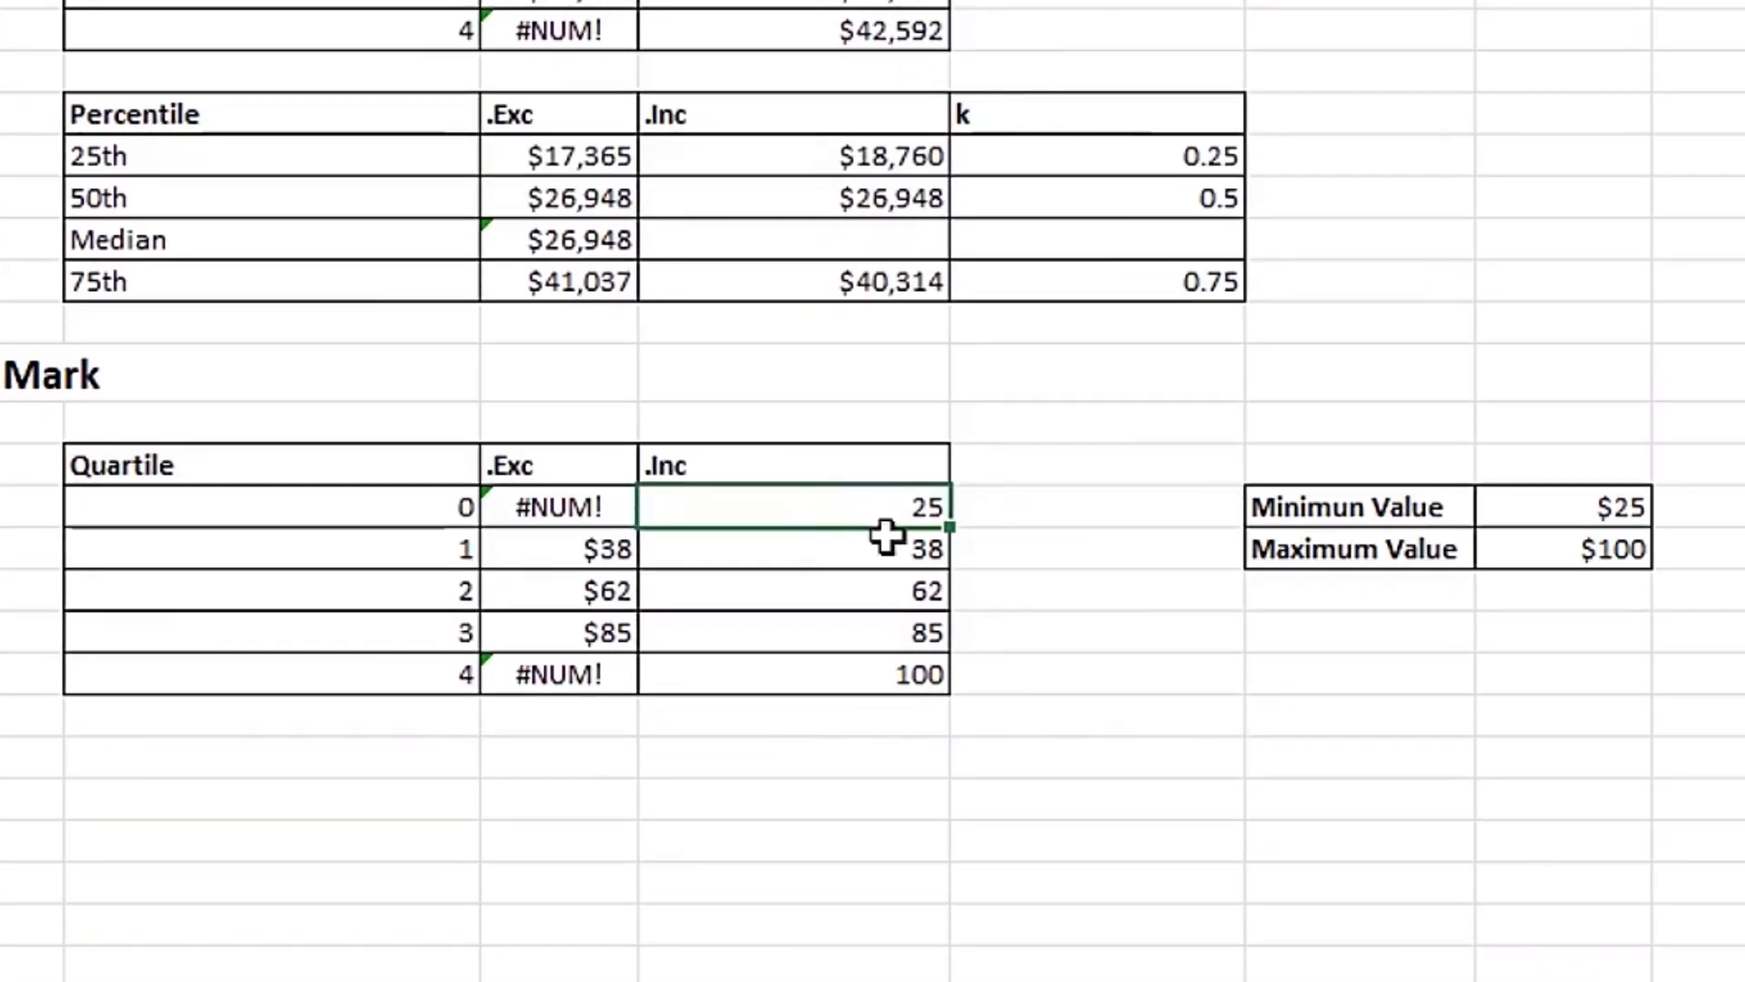
Copy the formatting of G45 to the exam marks' minimum and maximum values in J41:J42 with Format Painter
click(820, 674)
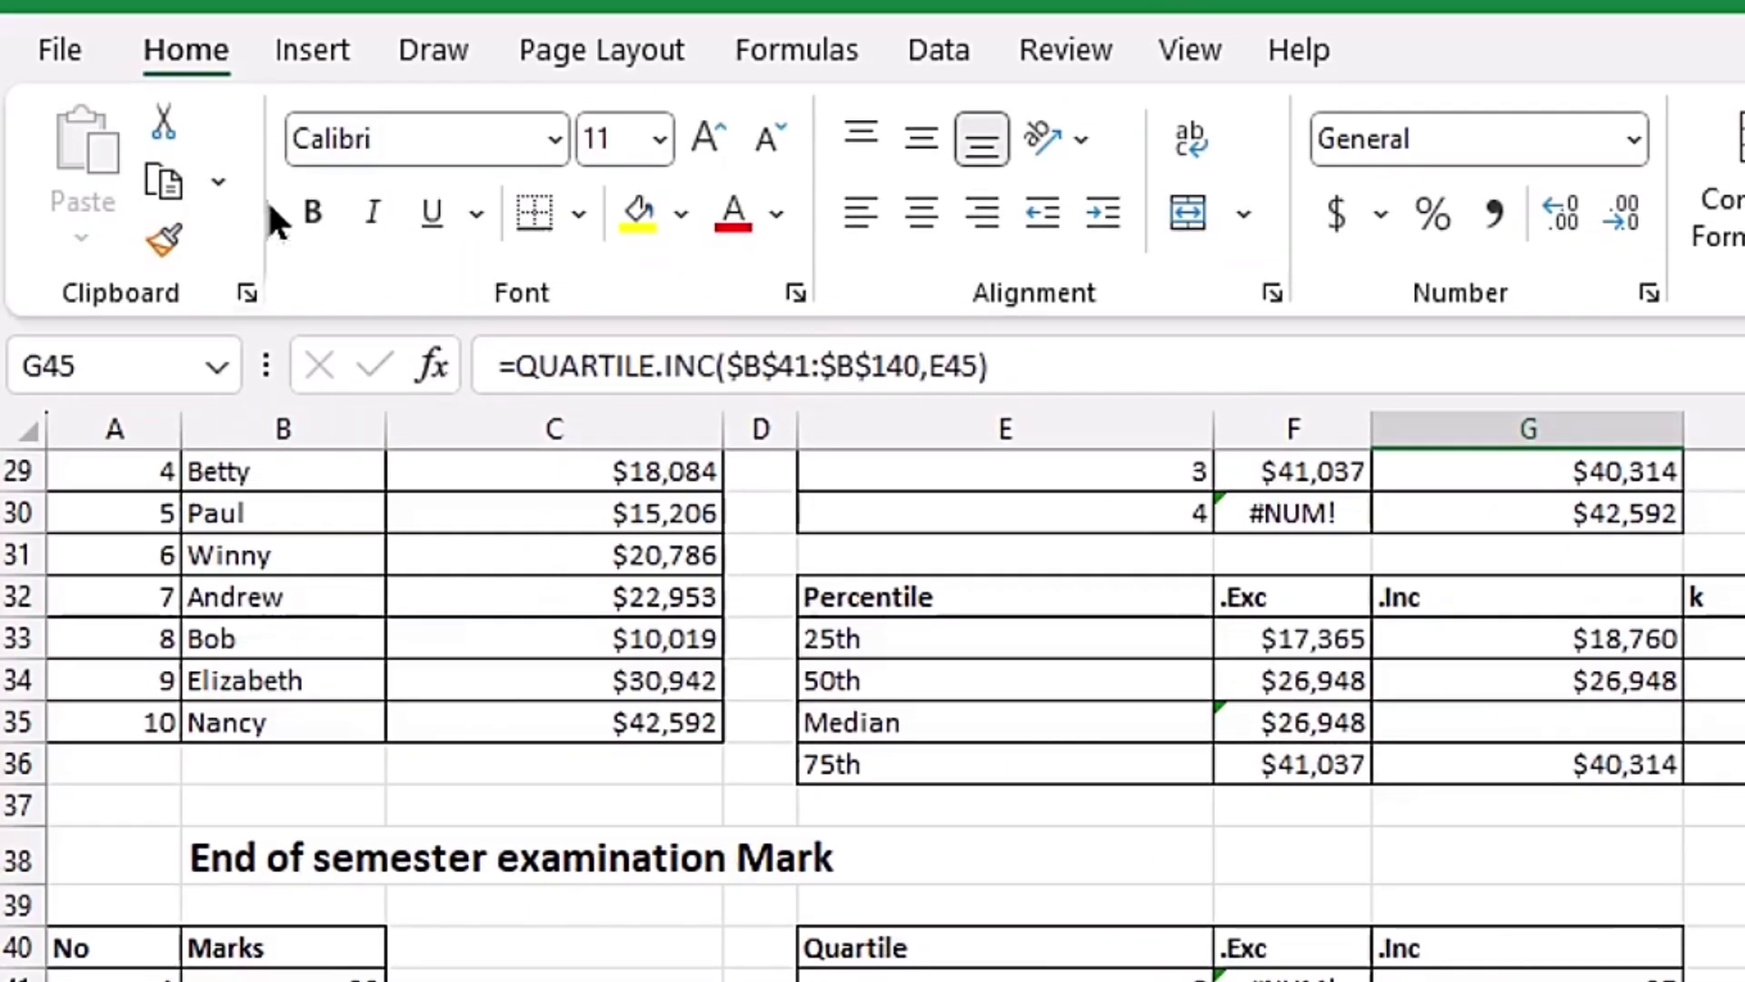
click(168, 239)
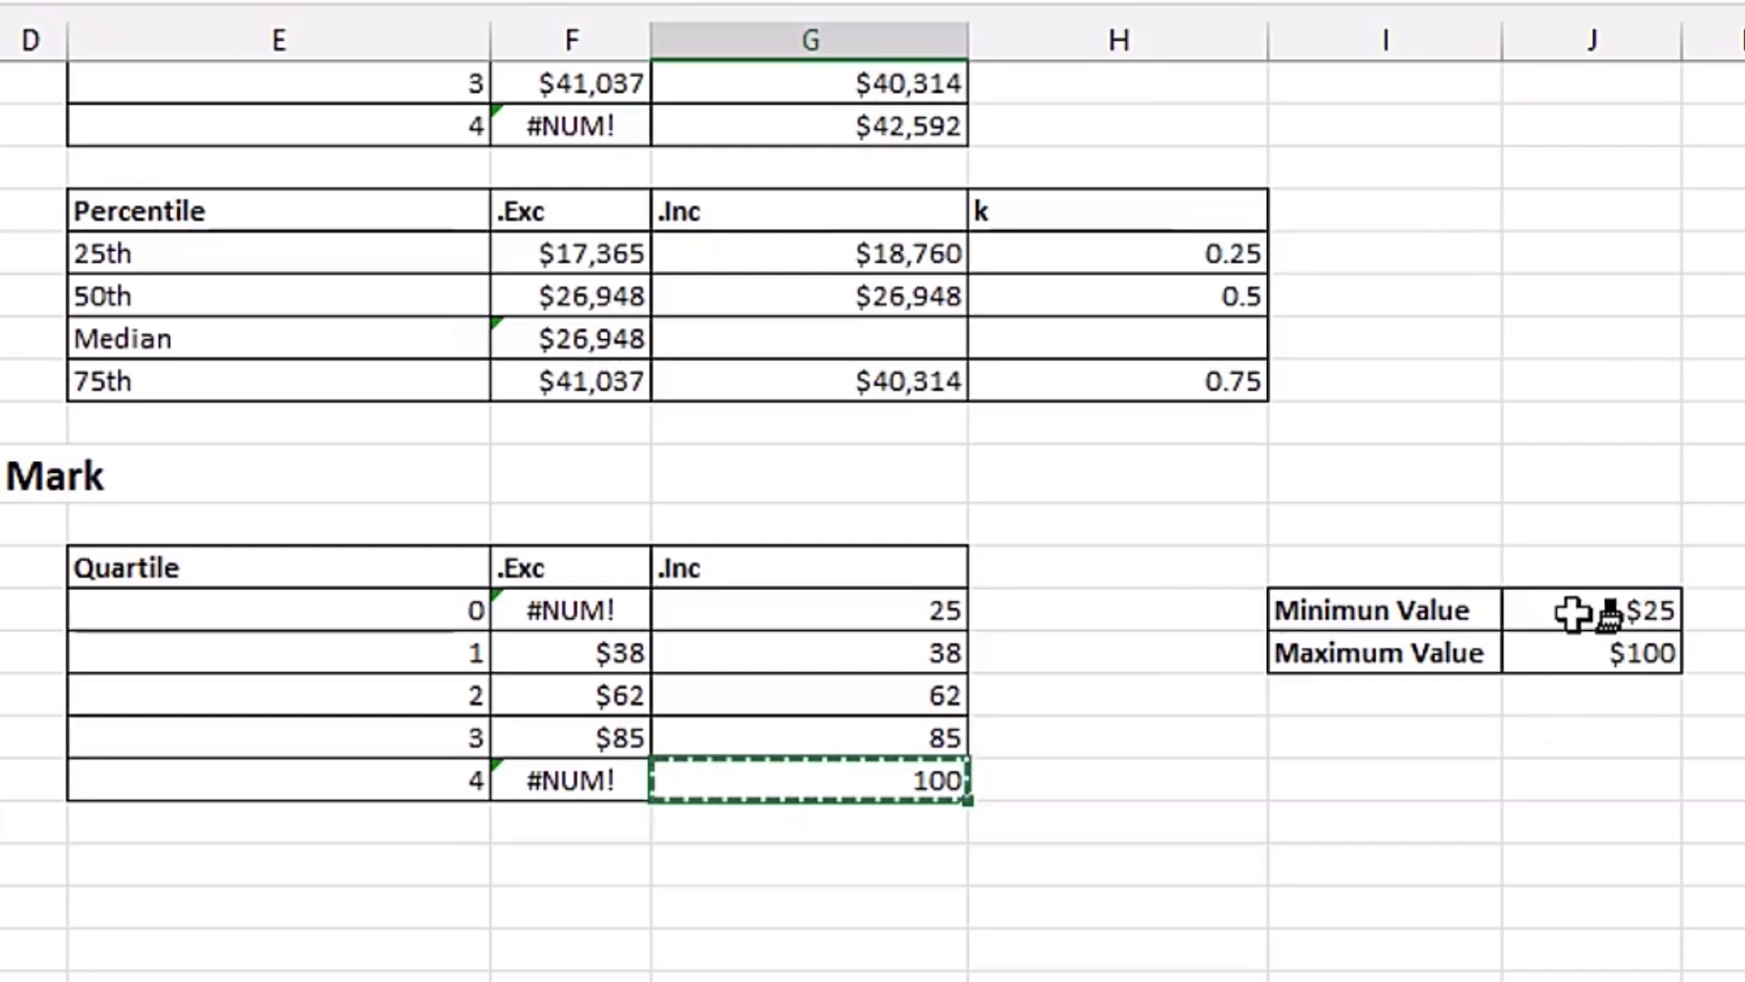
drag(1575, 611, 1575, 648)
click(1575, 650)
click(790, 787)
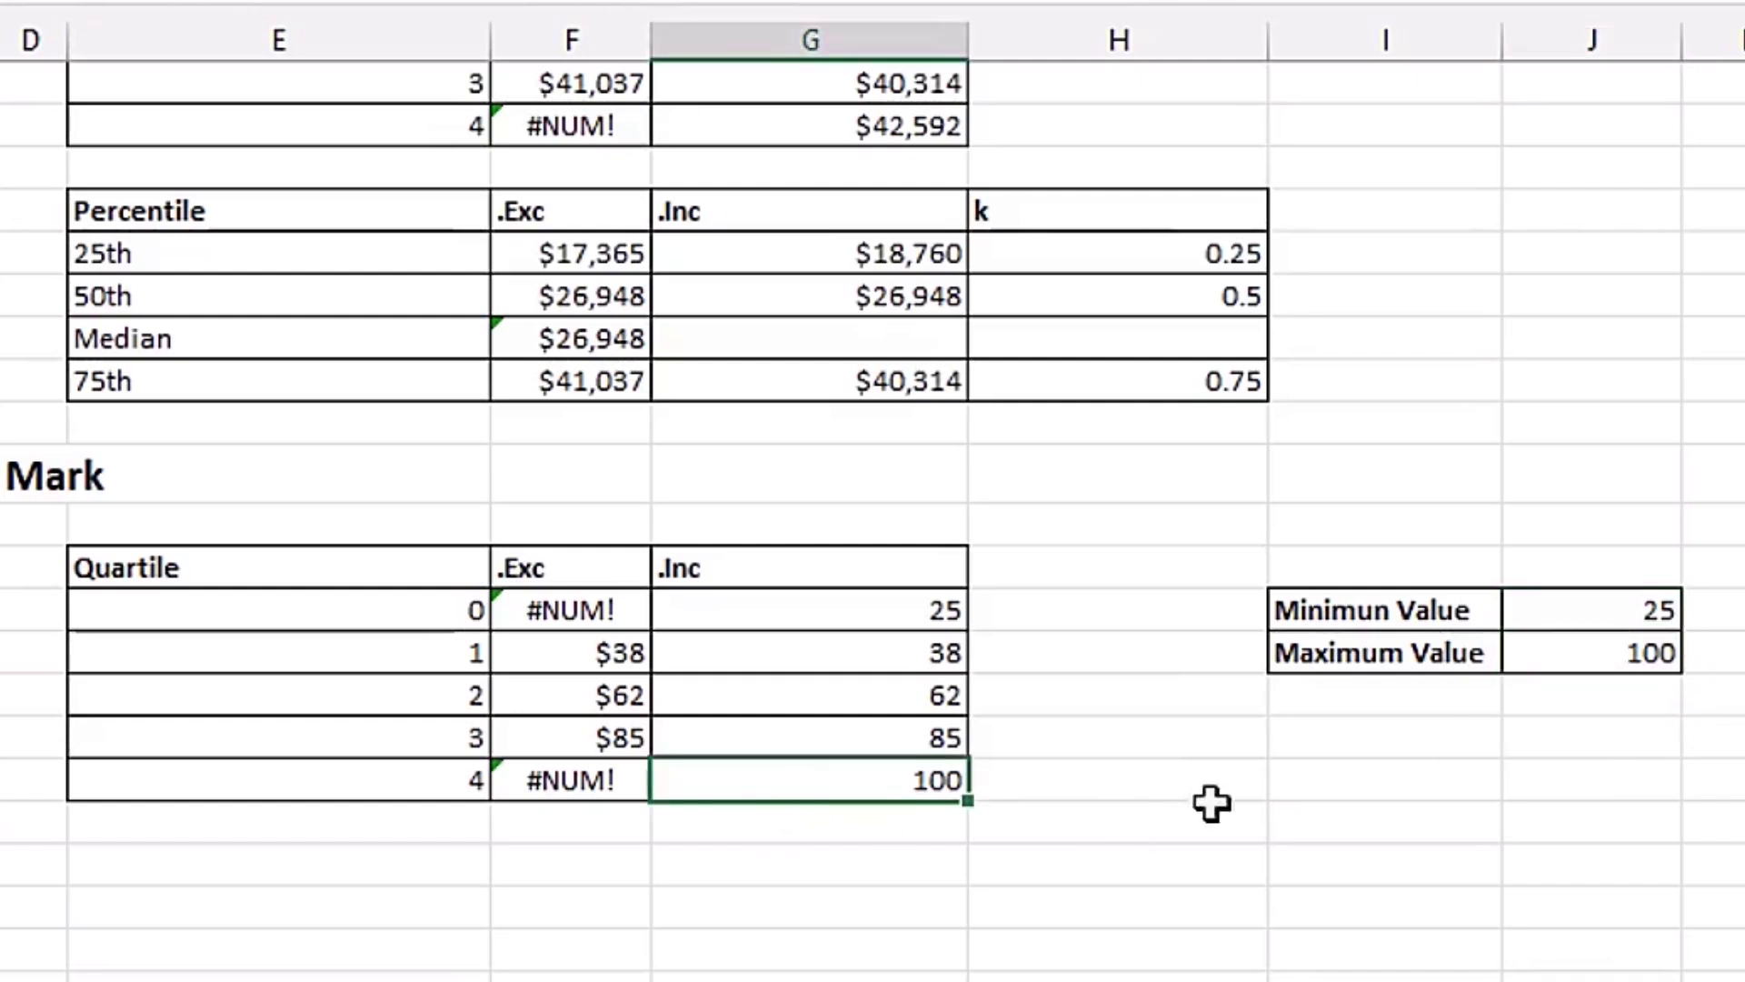
click(1643, 646)
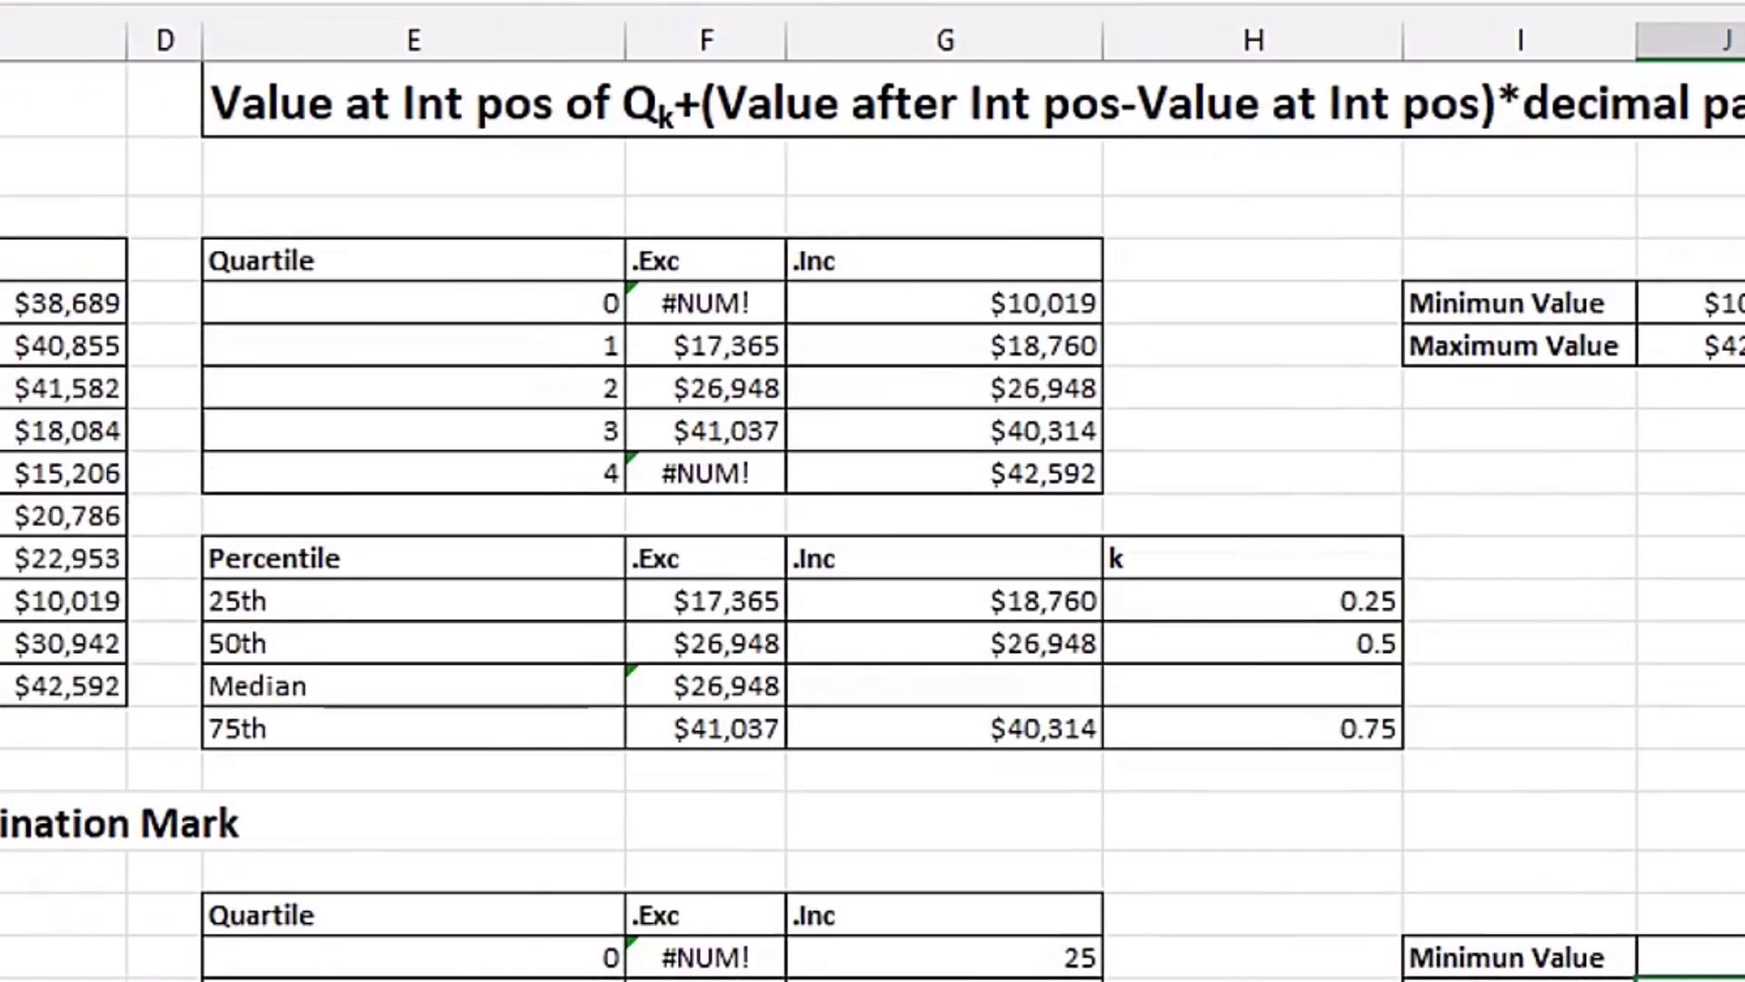
Compare the .Exc and .Inc quartile results of April's Sales with each other, and likewise those of the exam marks
click(1272, 346)
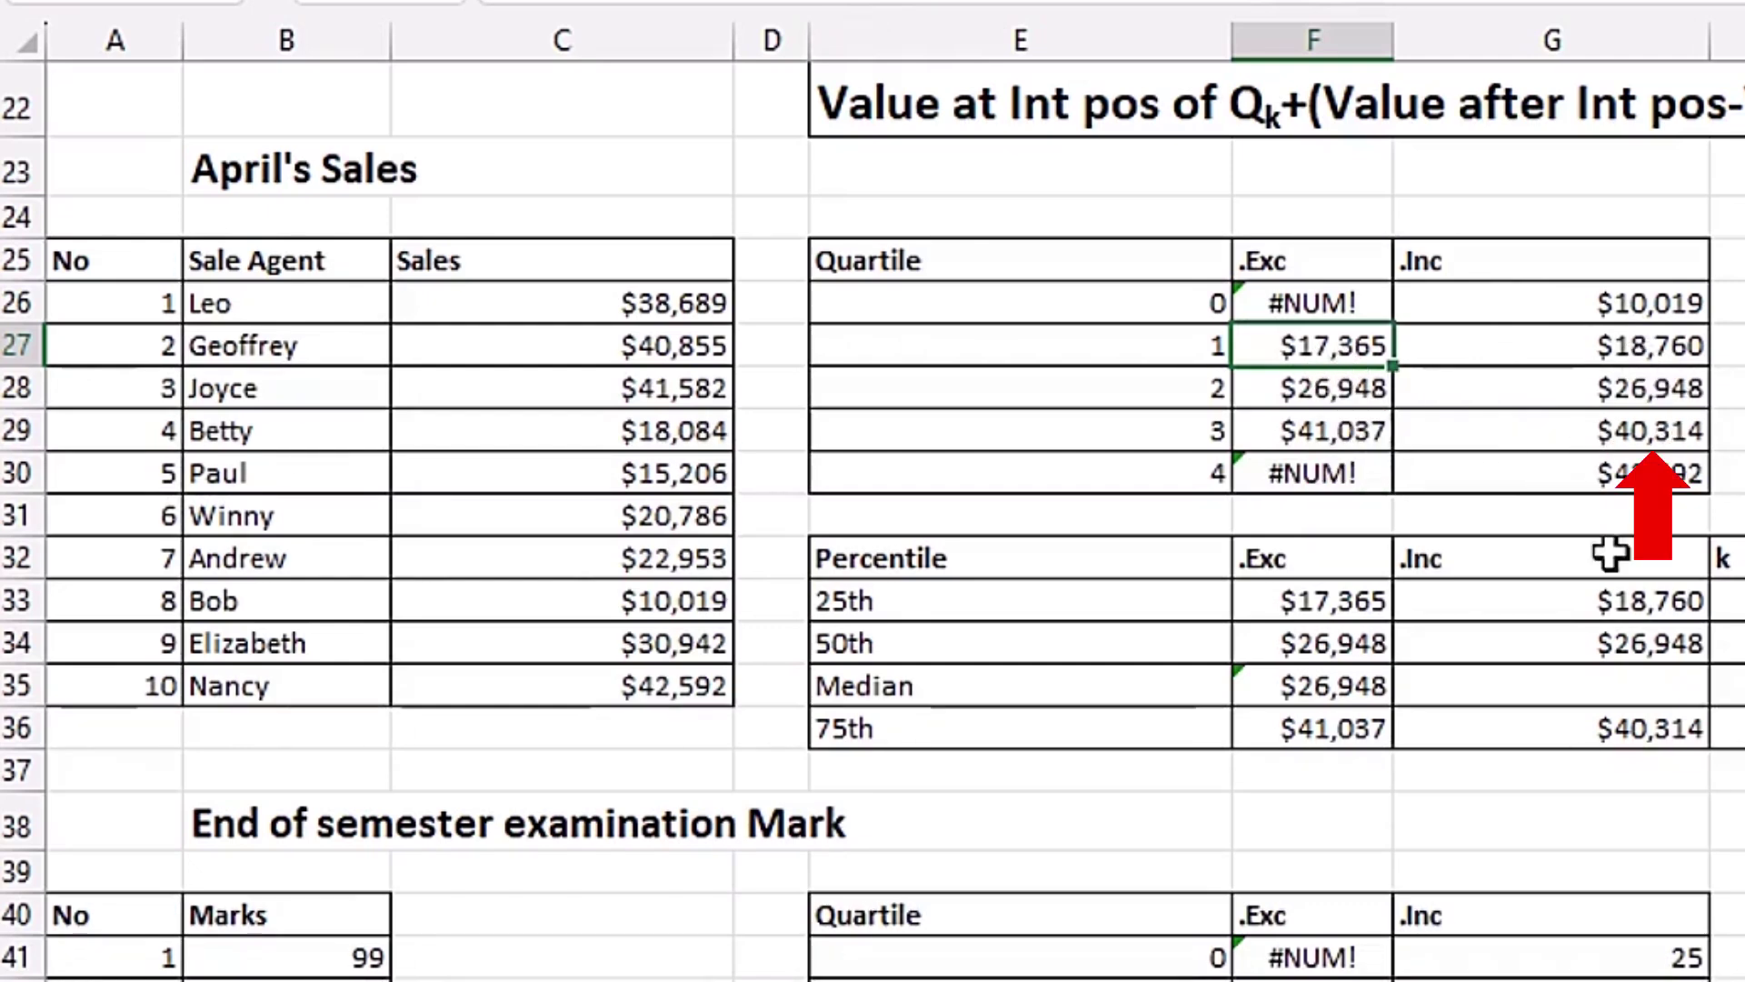
scroll(872, 509, down, 5)
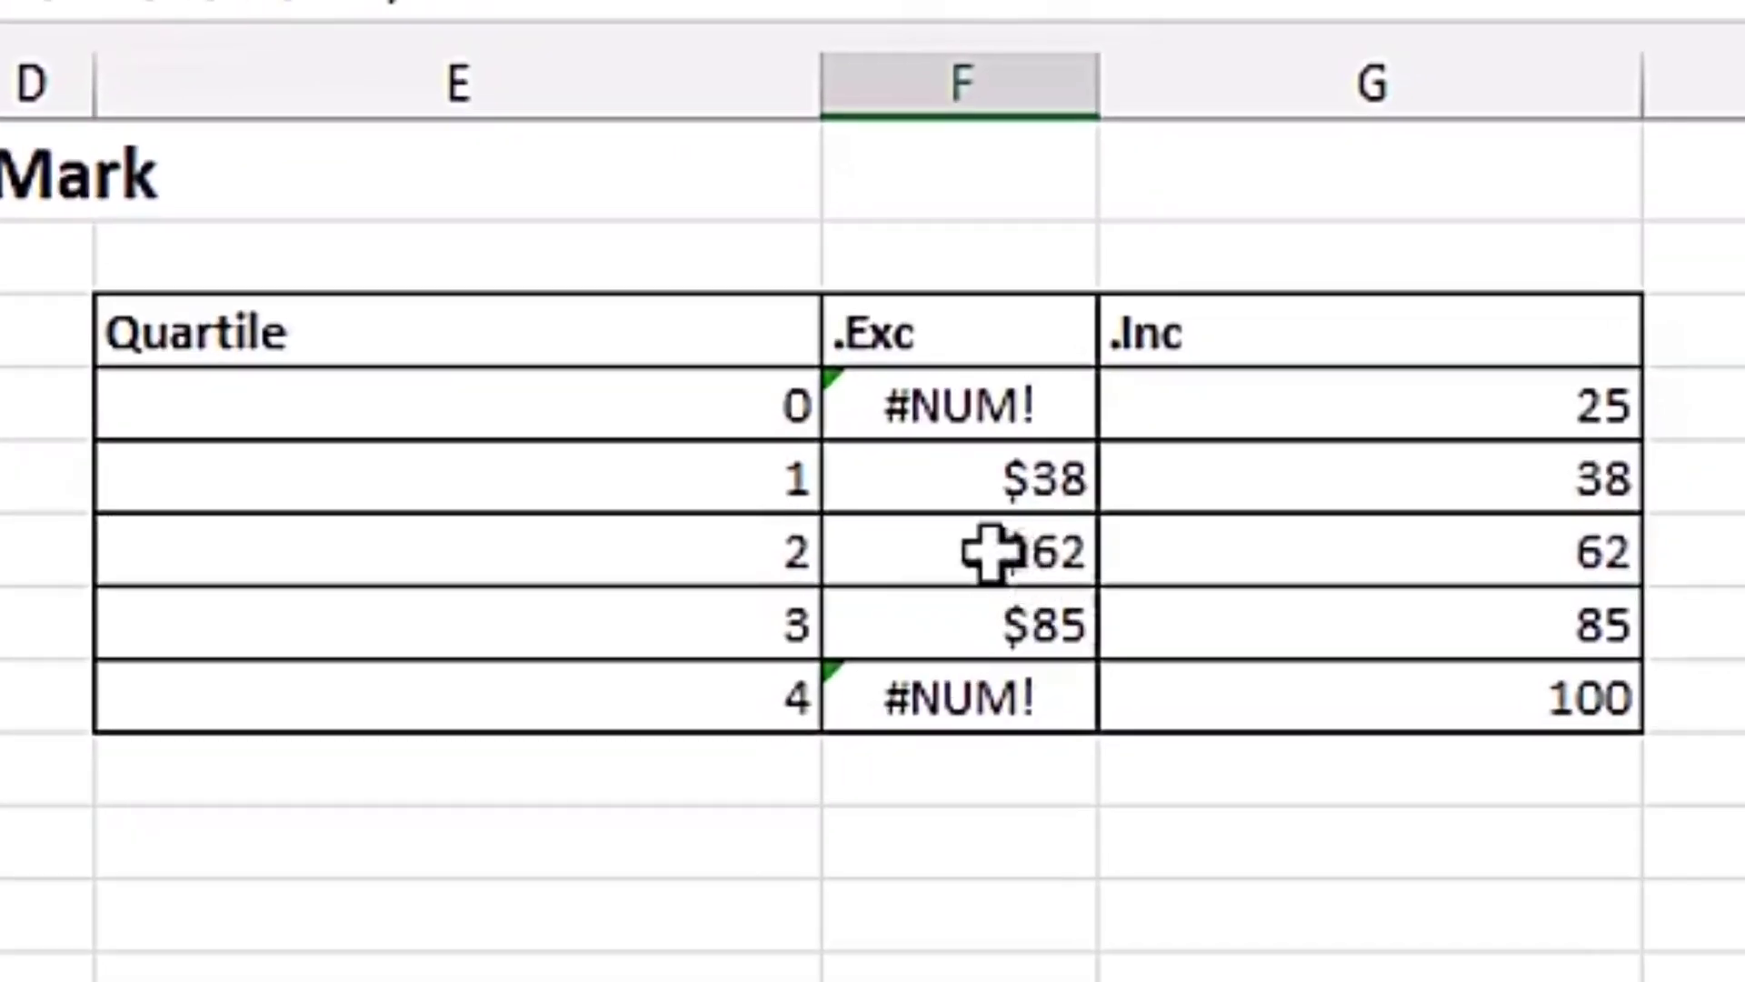
click(1330, 270)
Set the exam marks' .Exc results for quartiles 1 to 3 in F42:F44 to the General number format
drag(991, 480, 1018, 618)
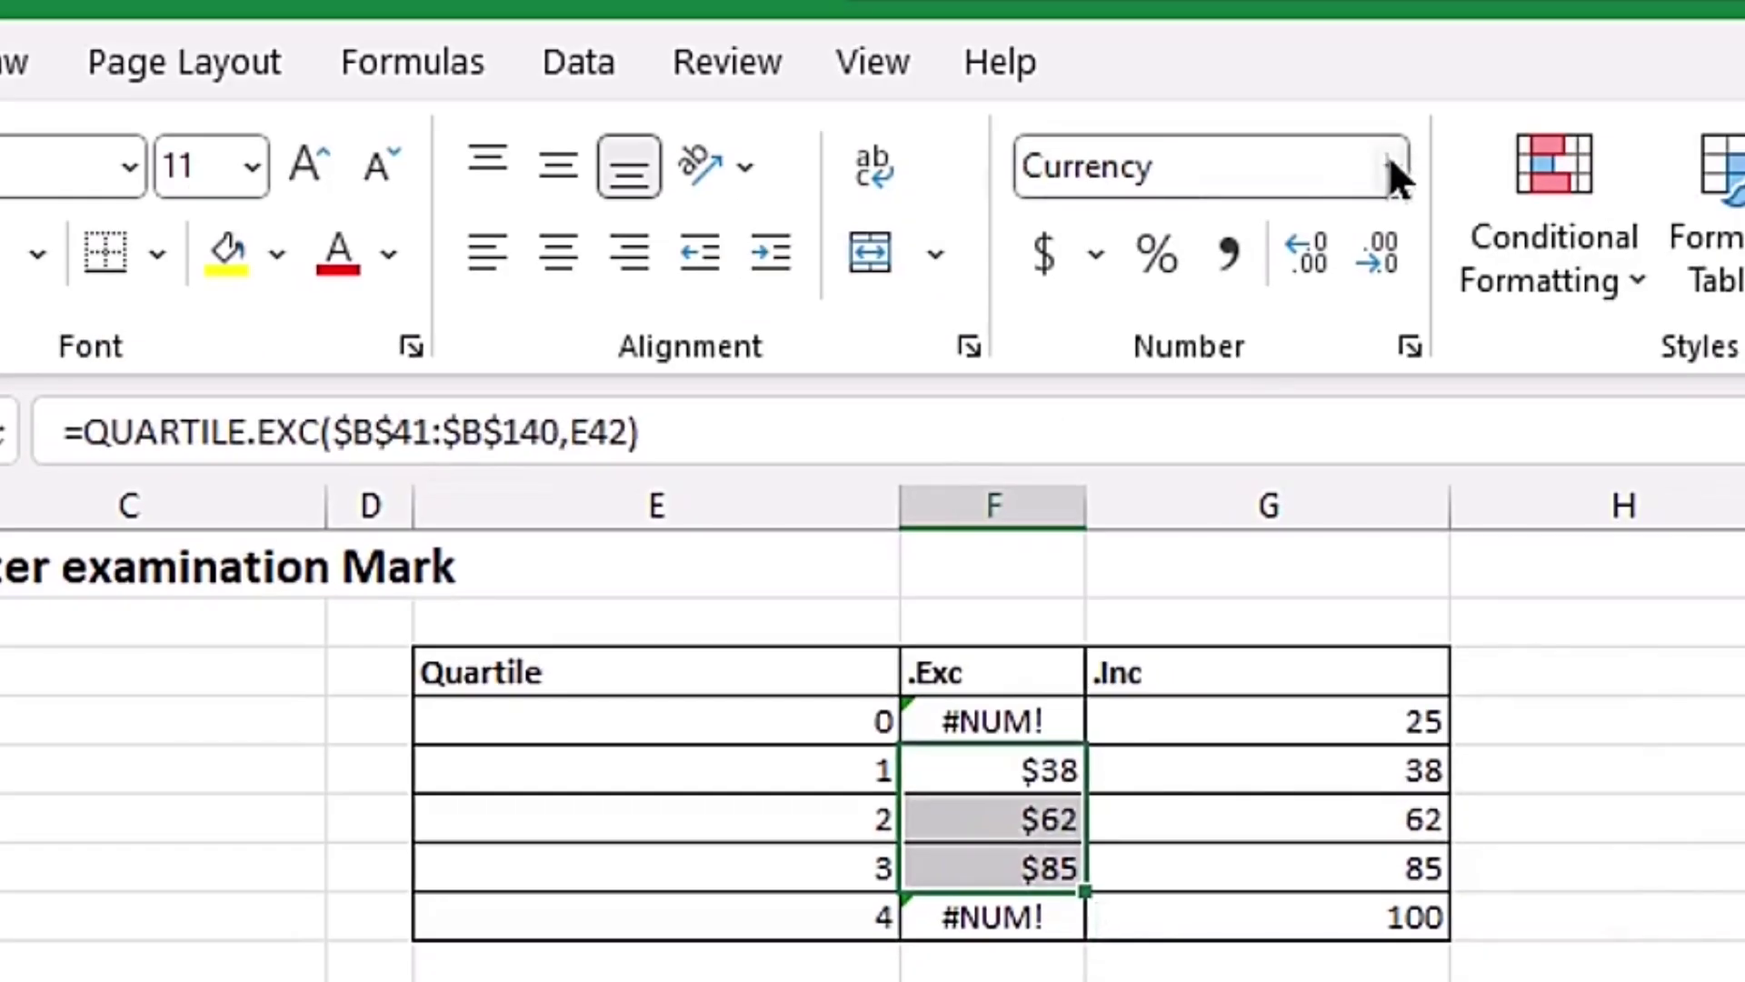
click(1388, 157)
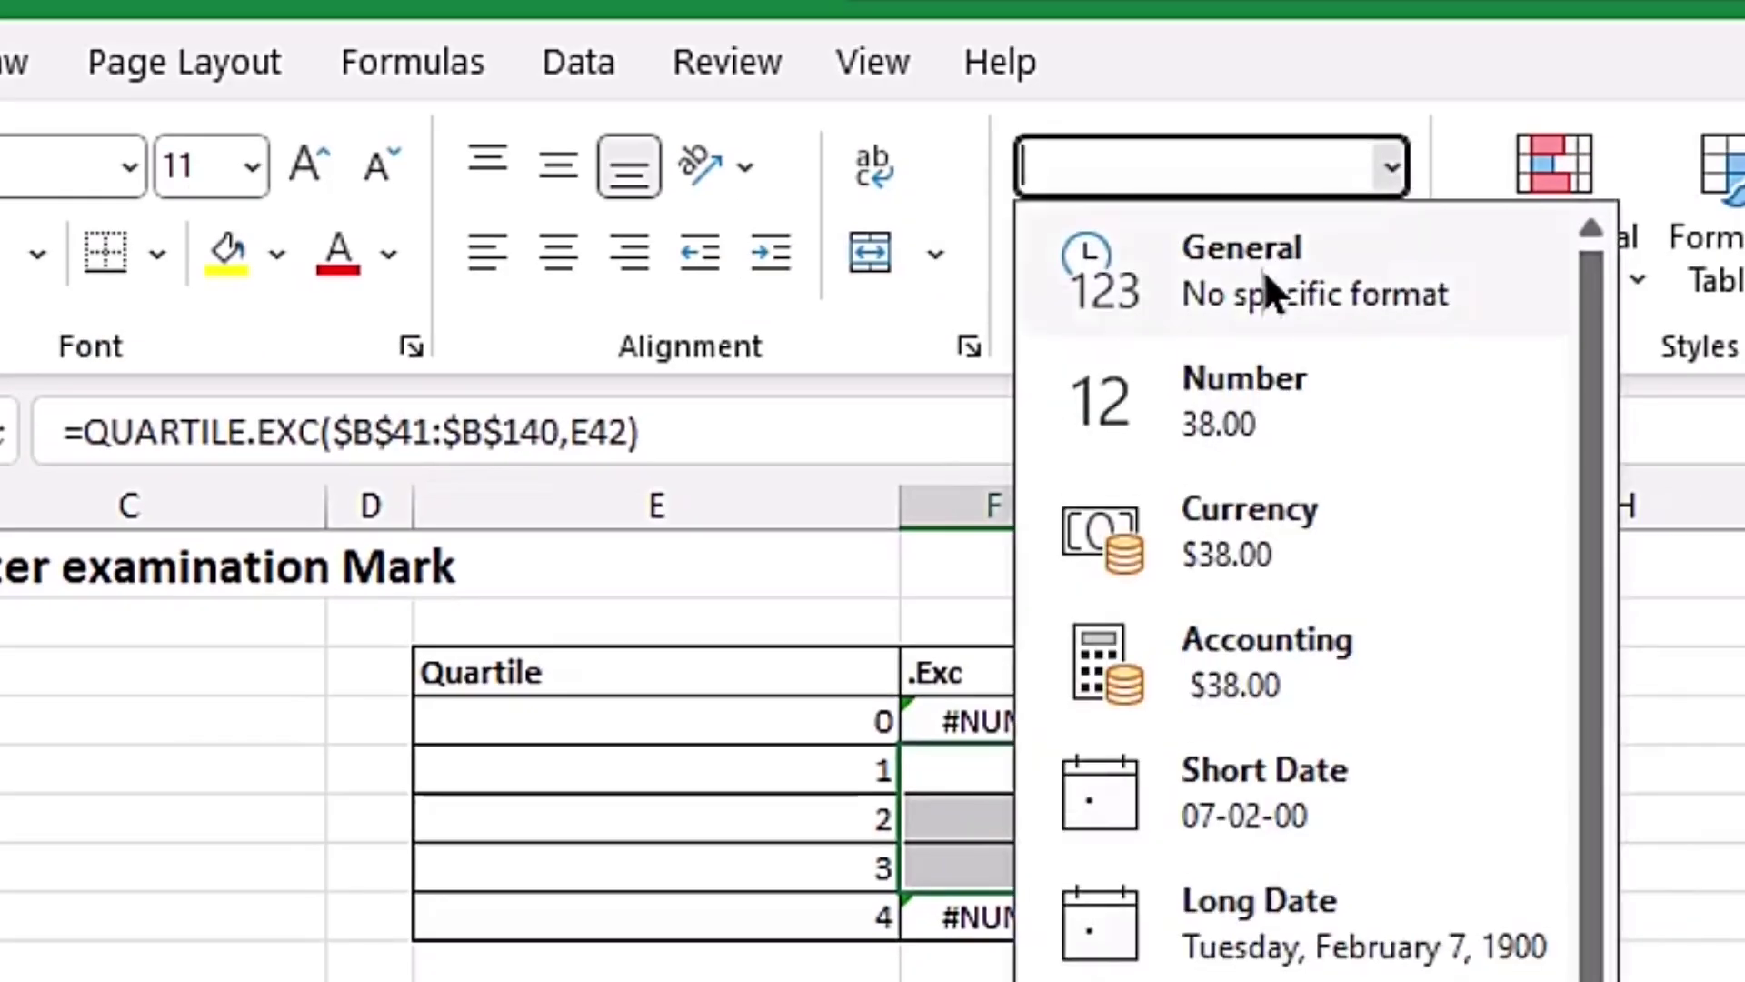
click(1258, 273)
click(1137, 957)
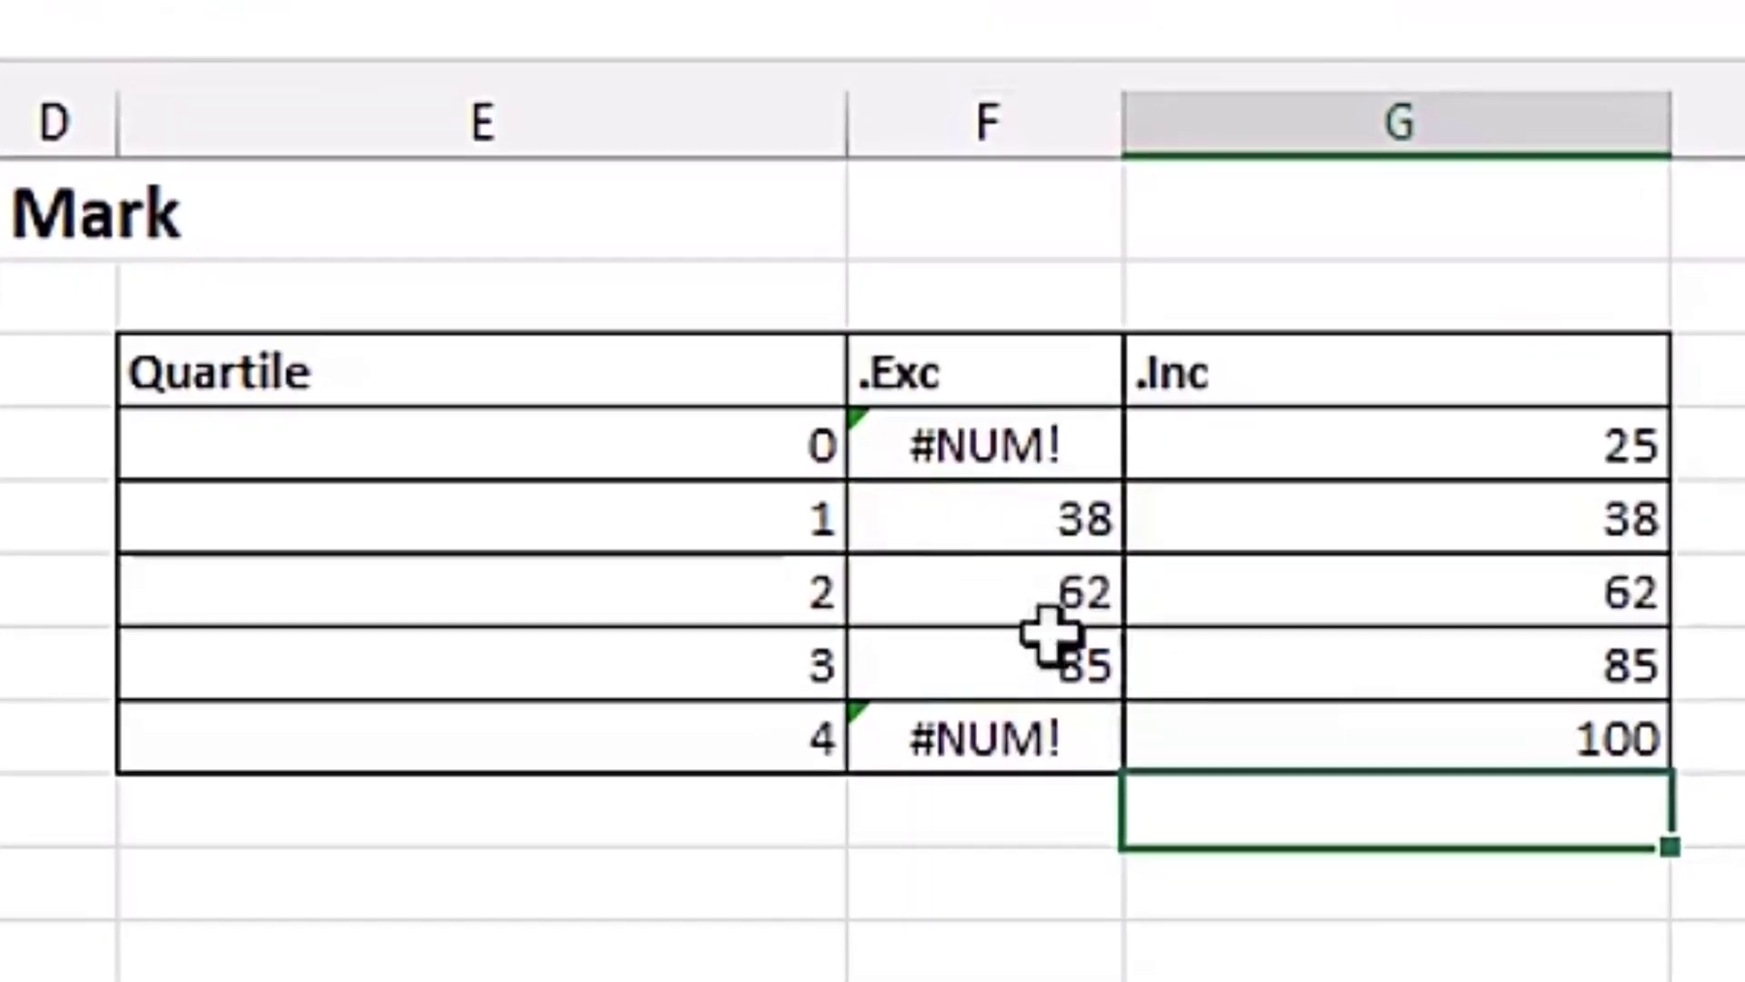